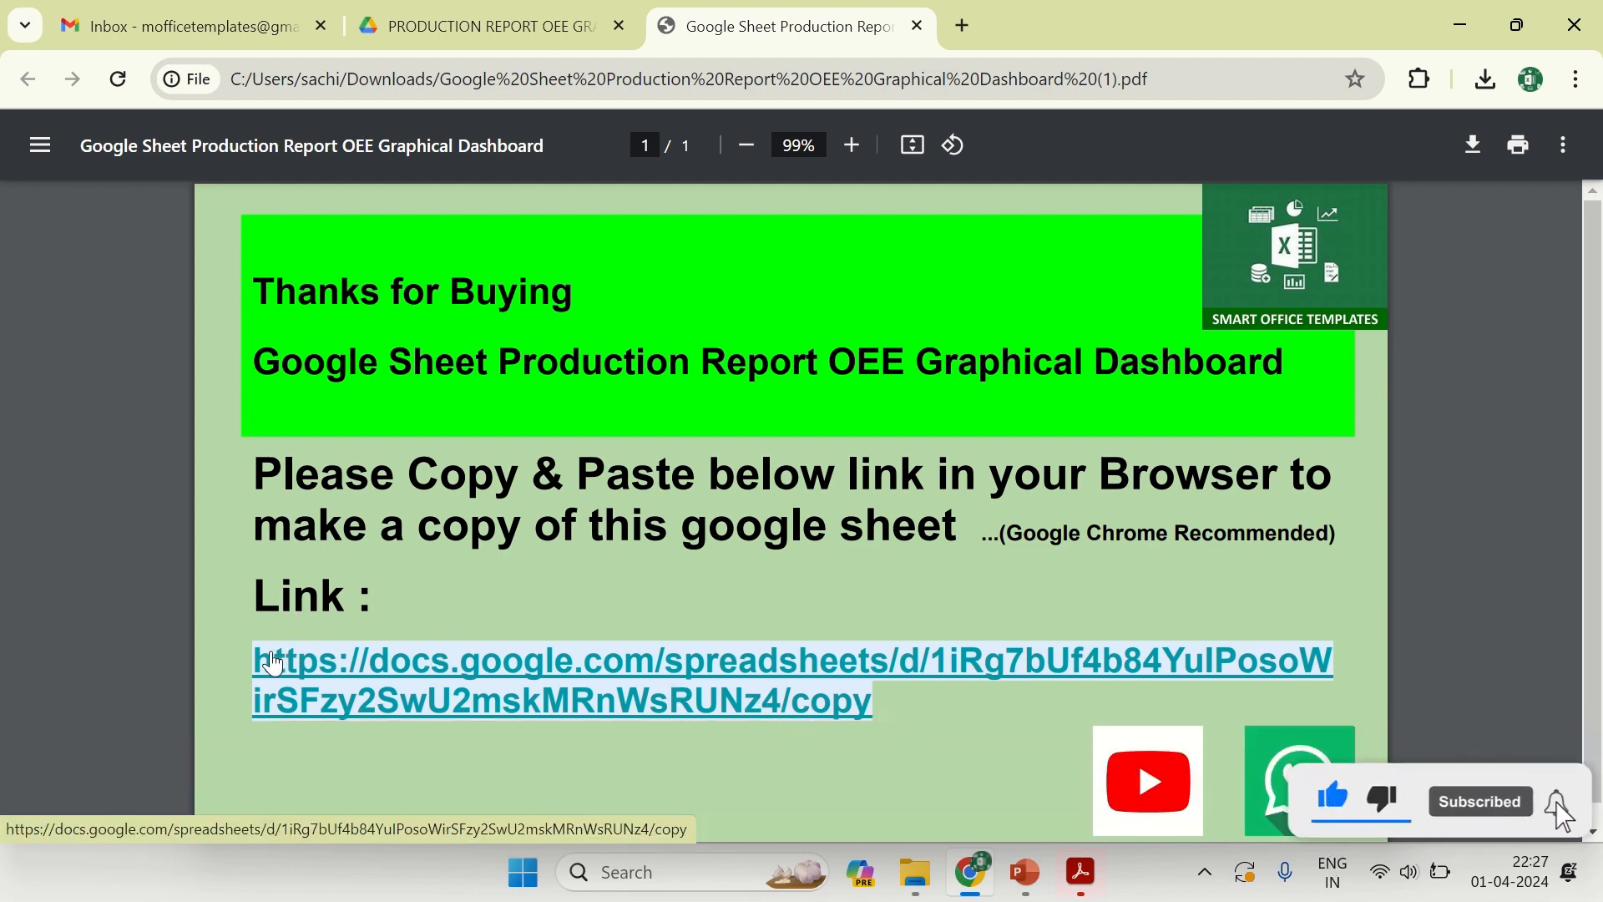
- Open the copy link in the PDF and make a copy of the Production Report with OEE Graphical Dashboard spreadsheet
click(334, 674)
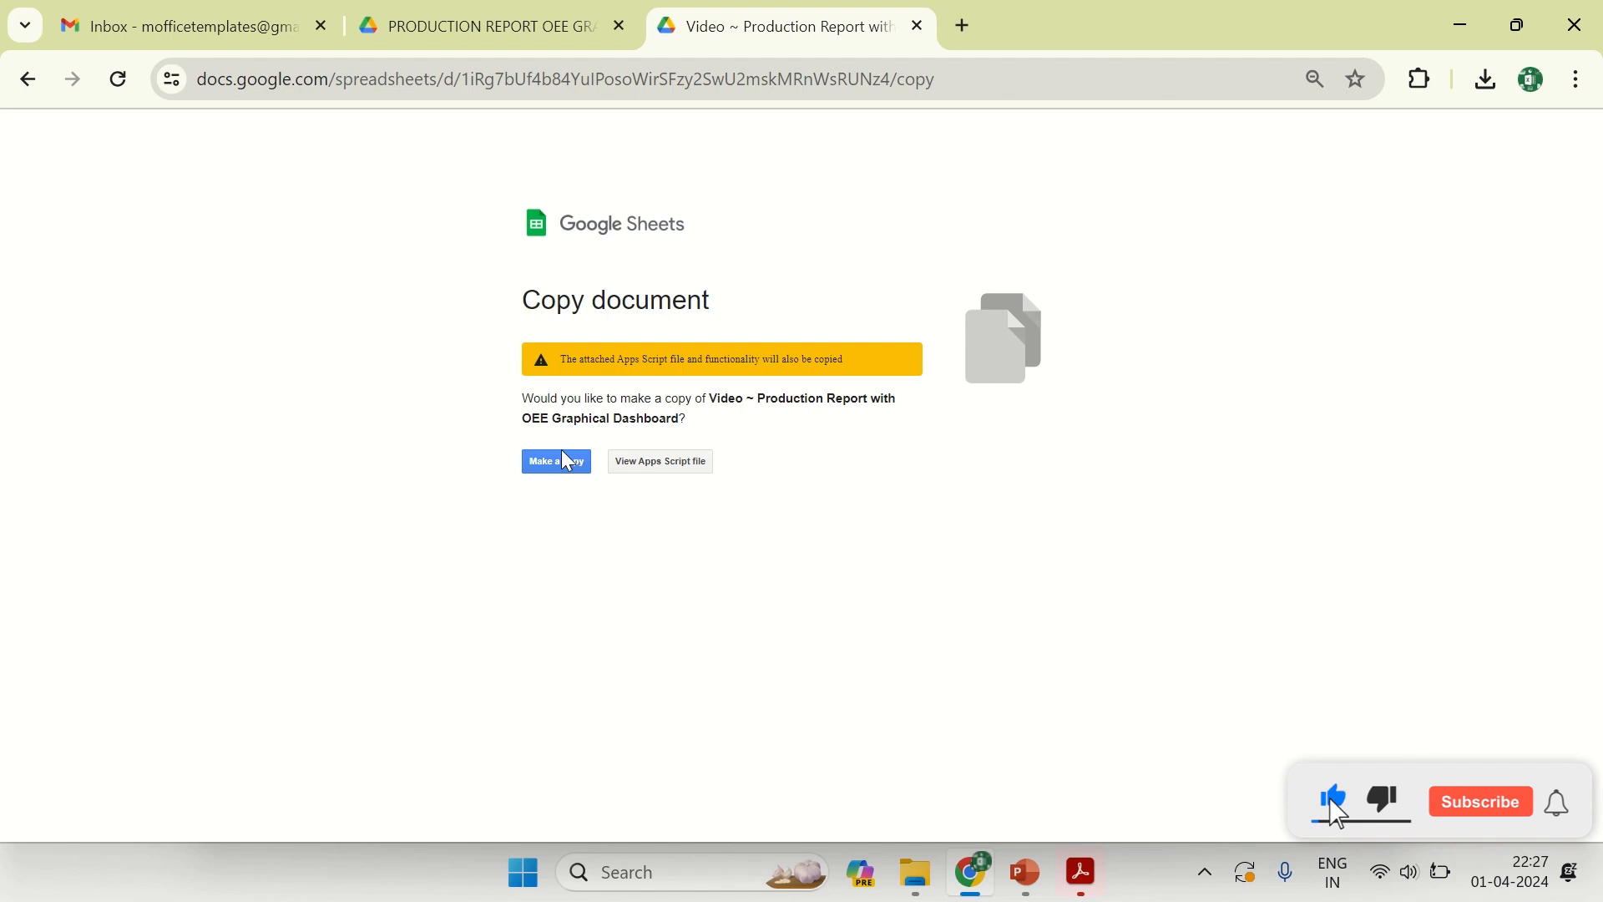
scroll(815, 371, up, 5)
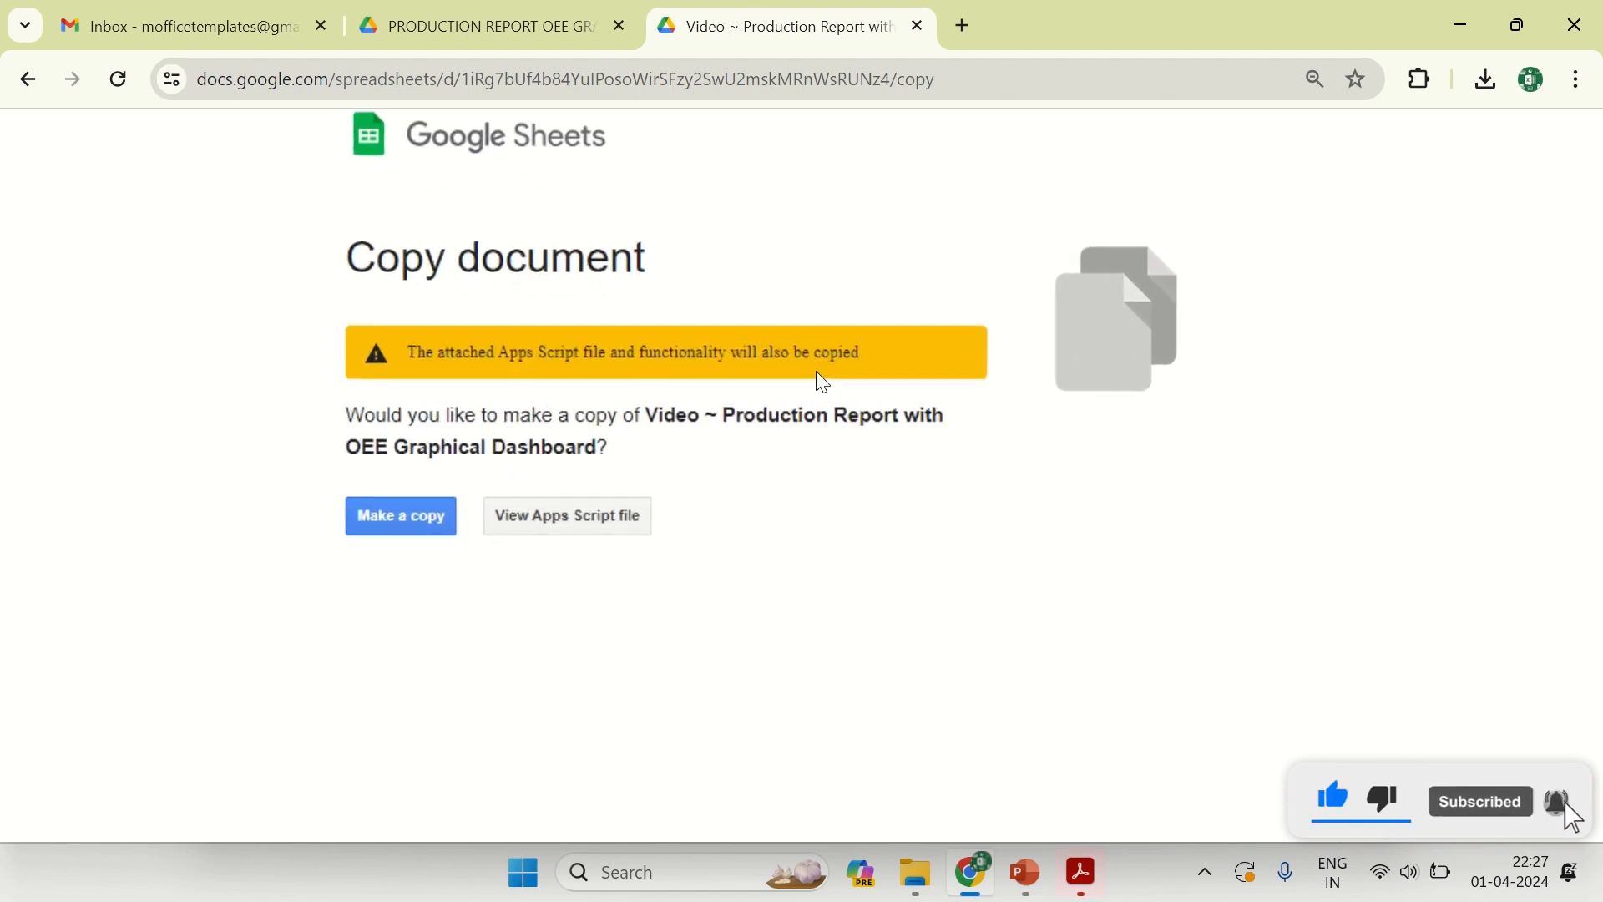
scroll(815, 371, up, 2)
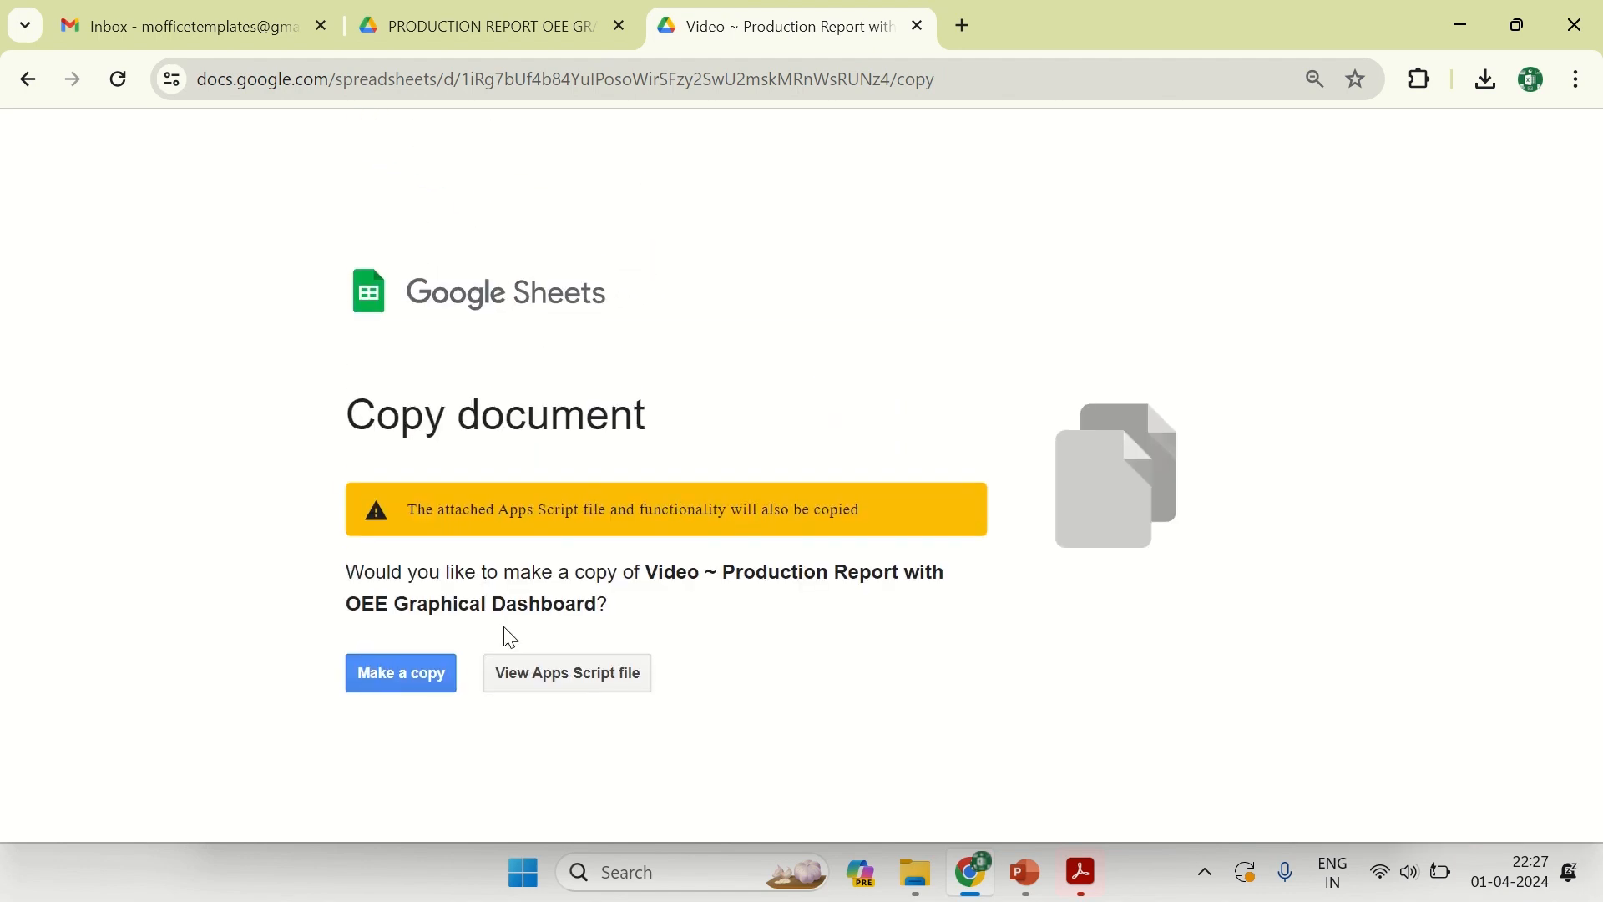
click(440, 683)
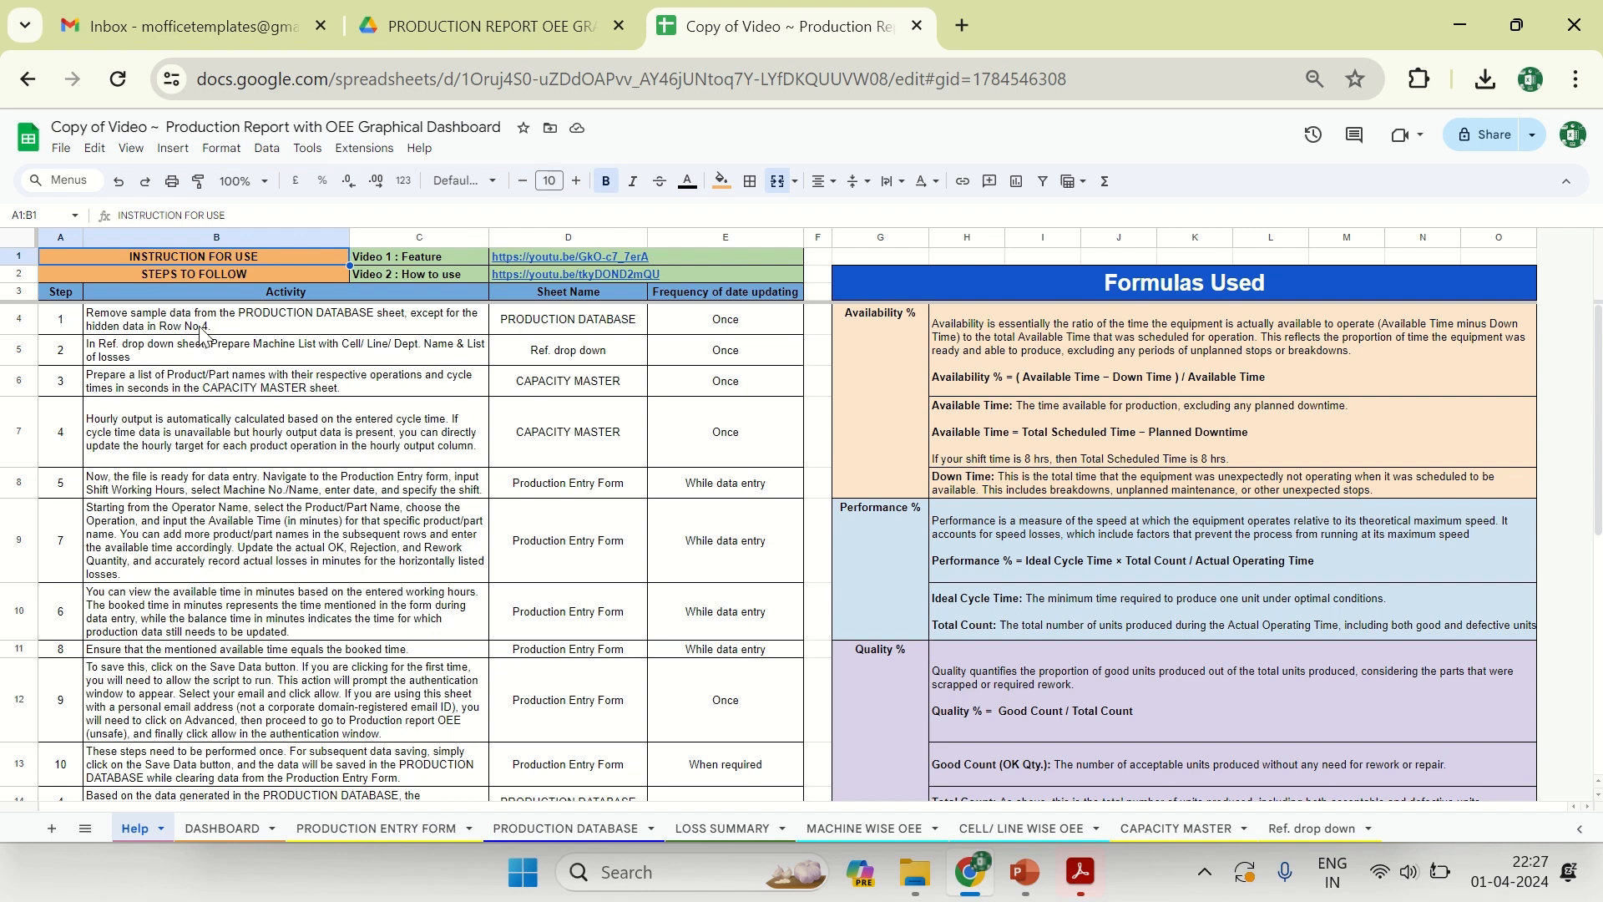
- Examine the Help sheet's setup instructions and the machine and cell/line/dept lists on the Ref. drop down sheet
drag(224, 334, 405, 574)
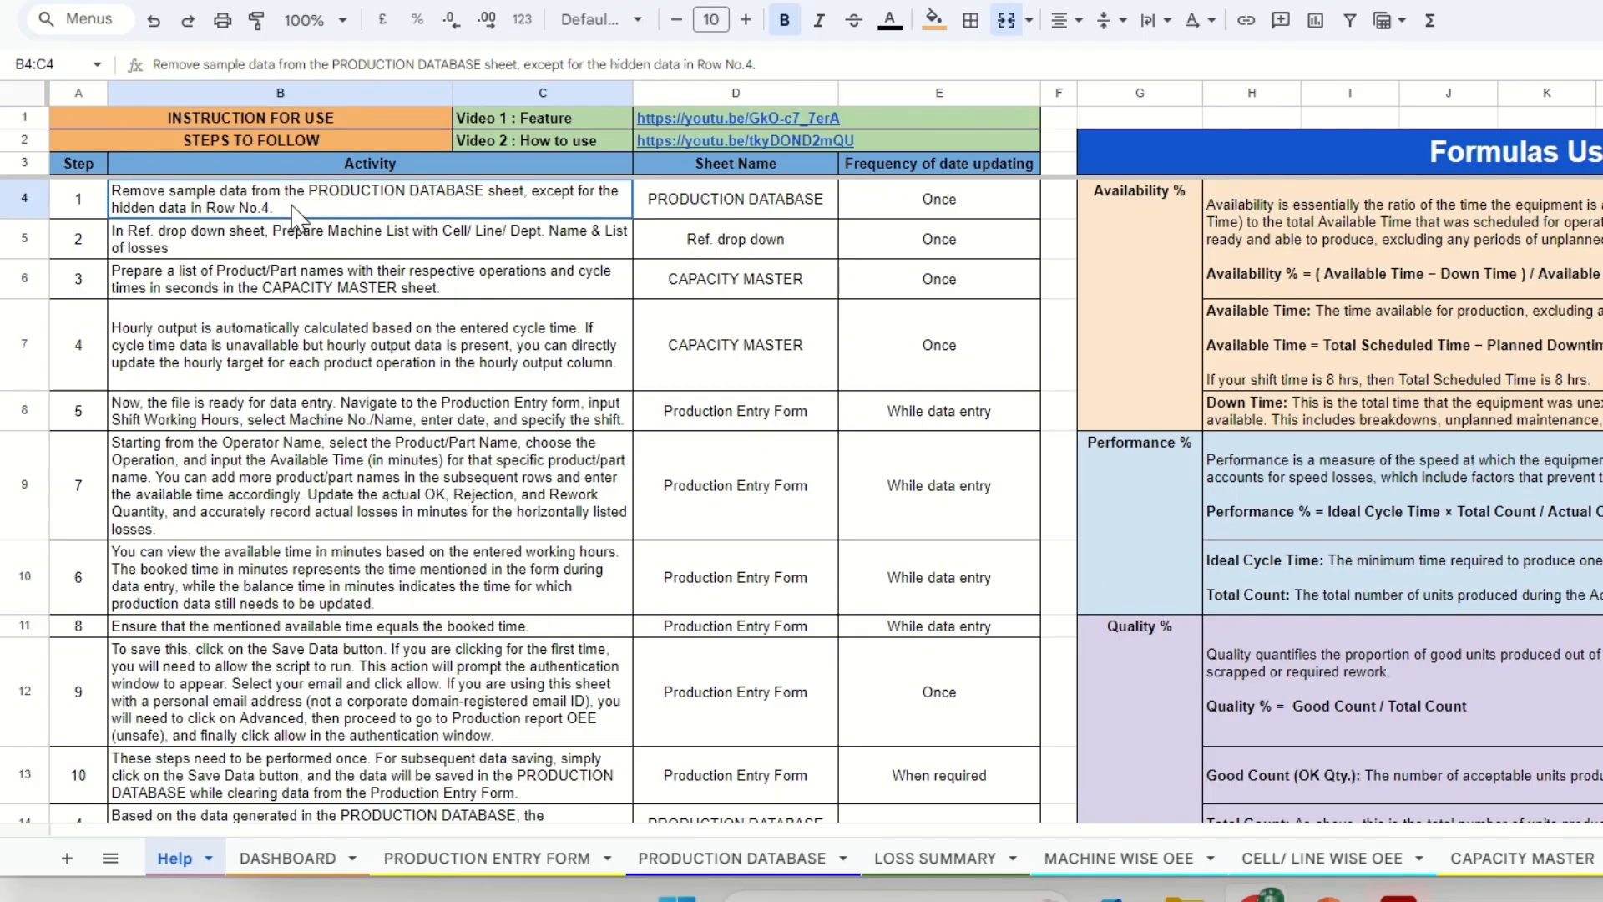
drag(525, 526, 551, 607)
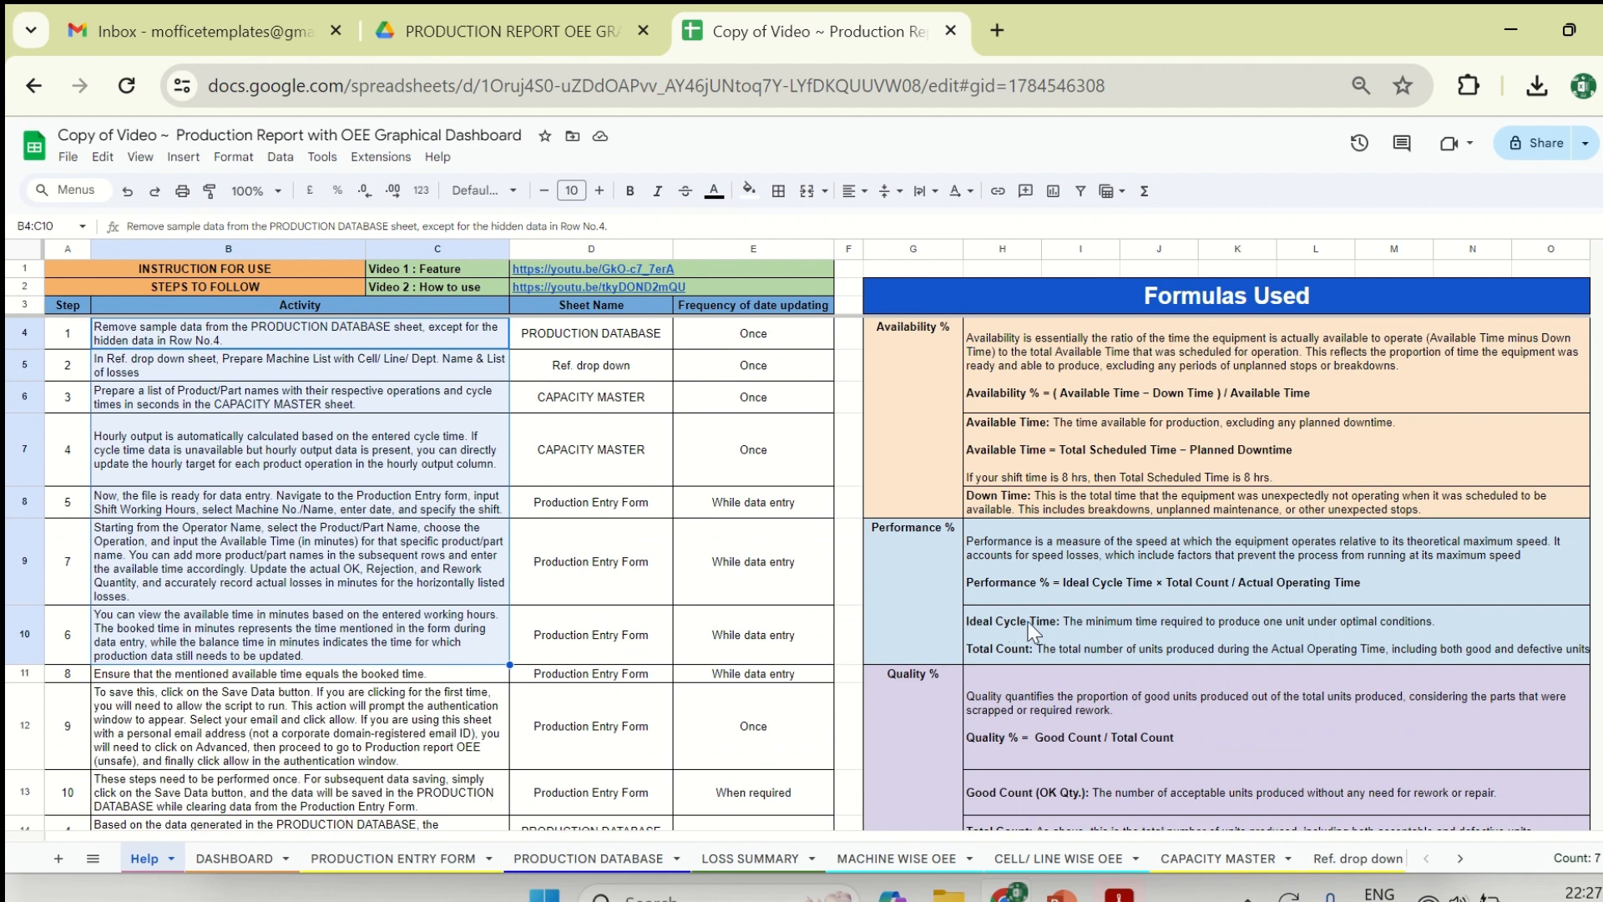
click(1340, 856)
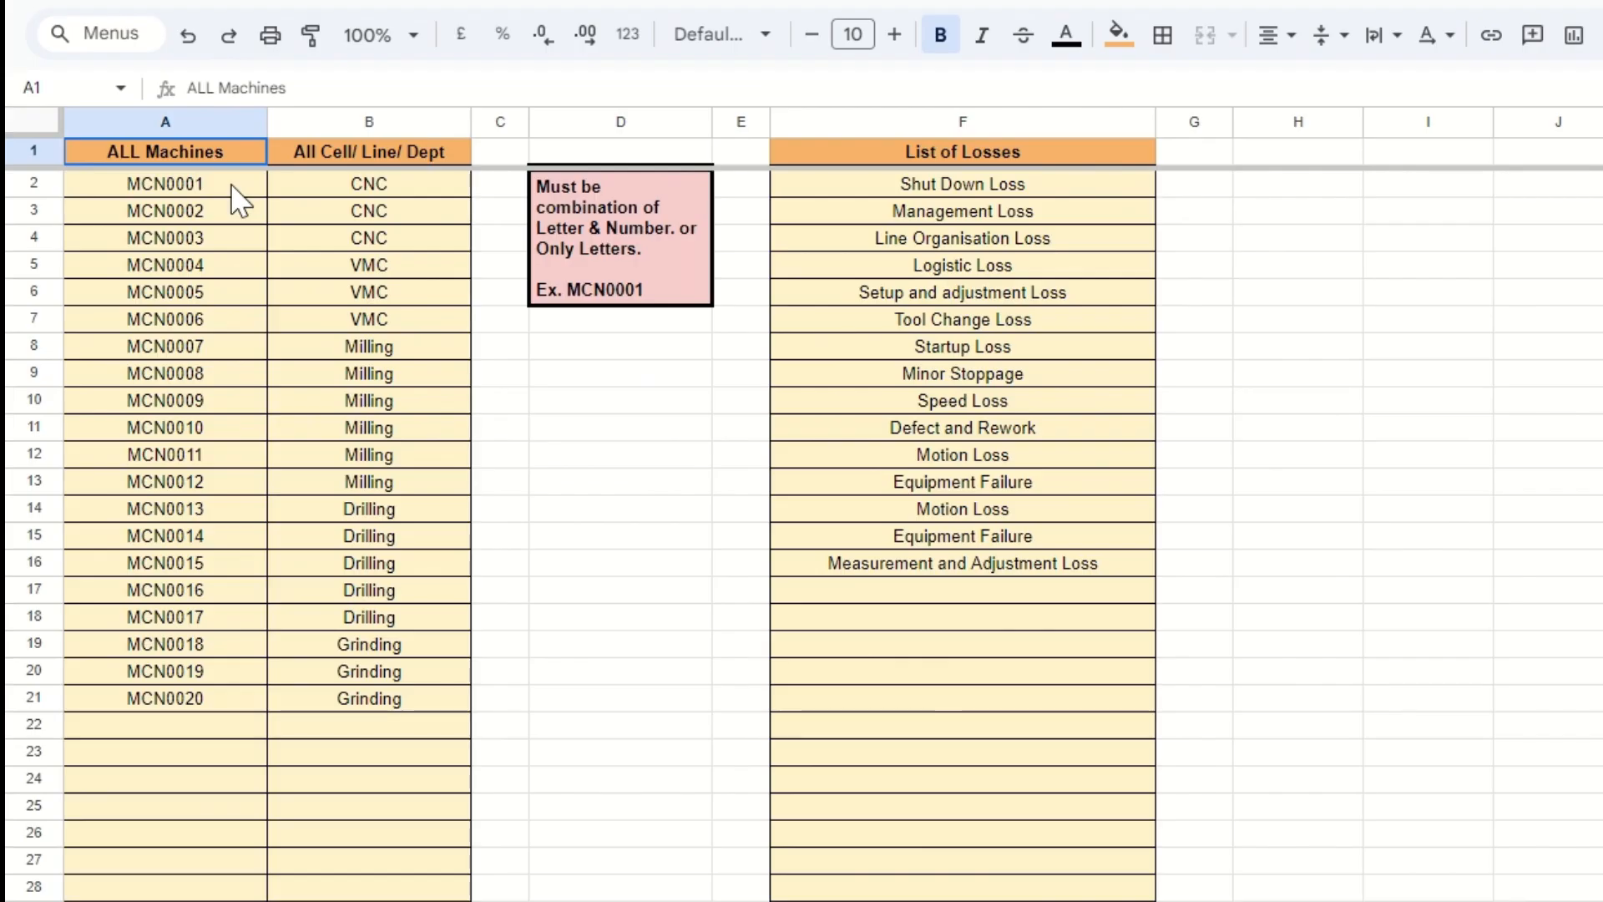
drag(231, 186, 201, 860)
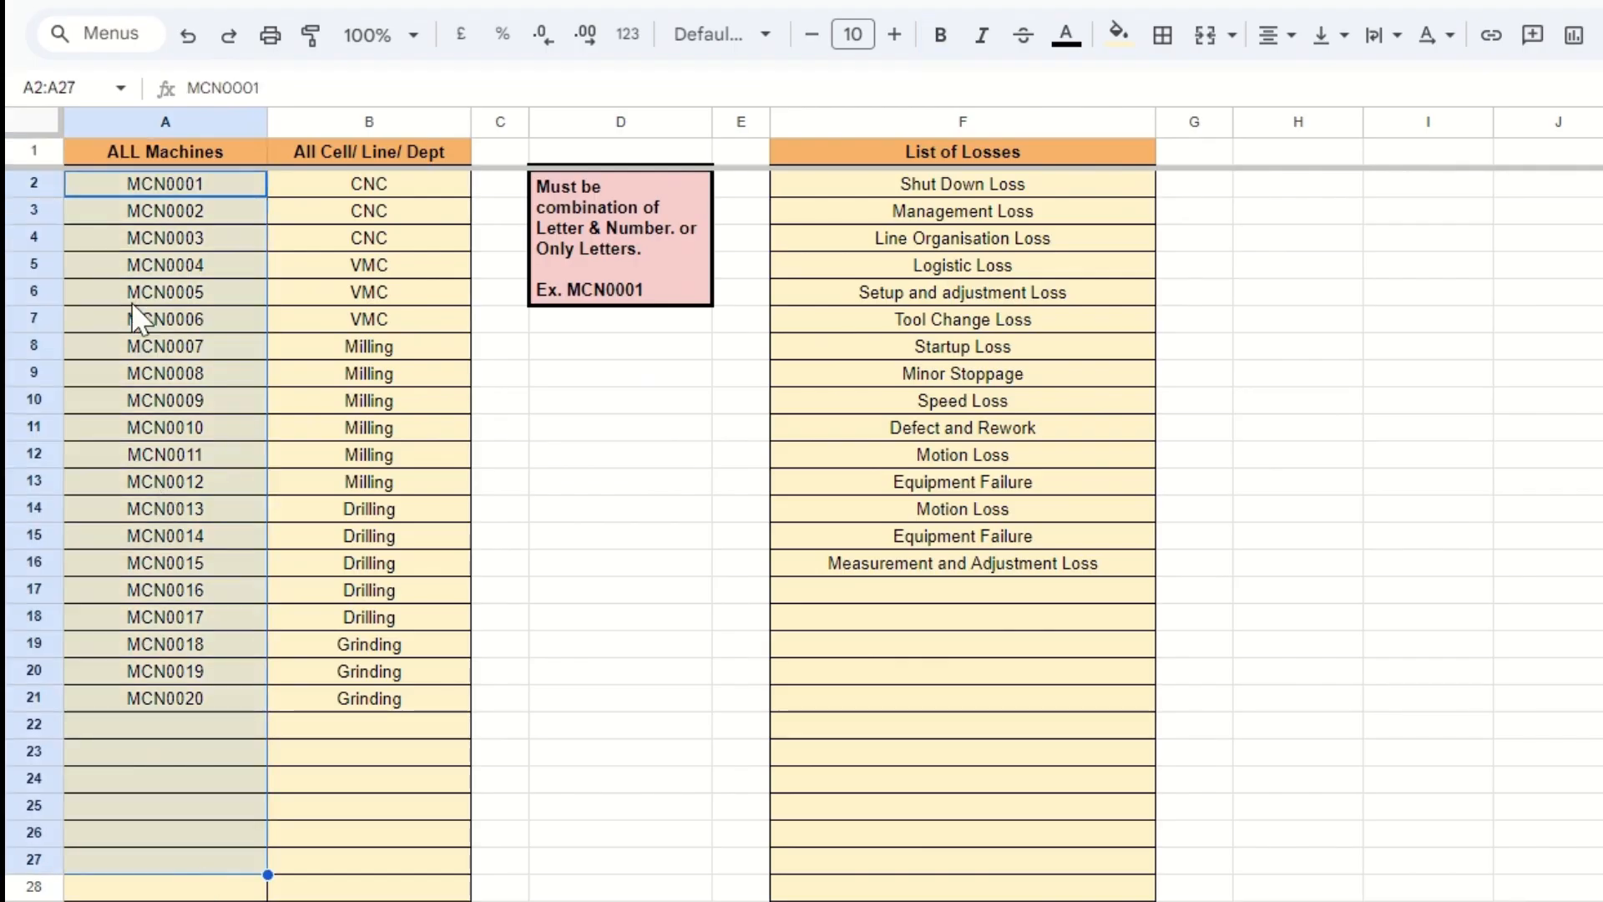
click(193, 183)
drag(329, 187, 404, 814)
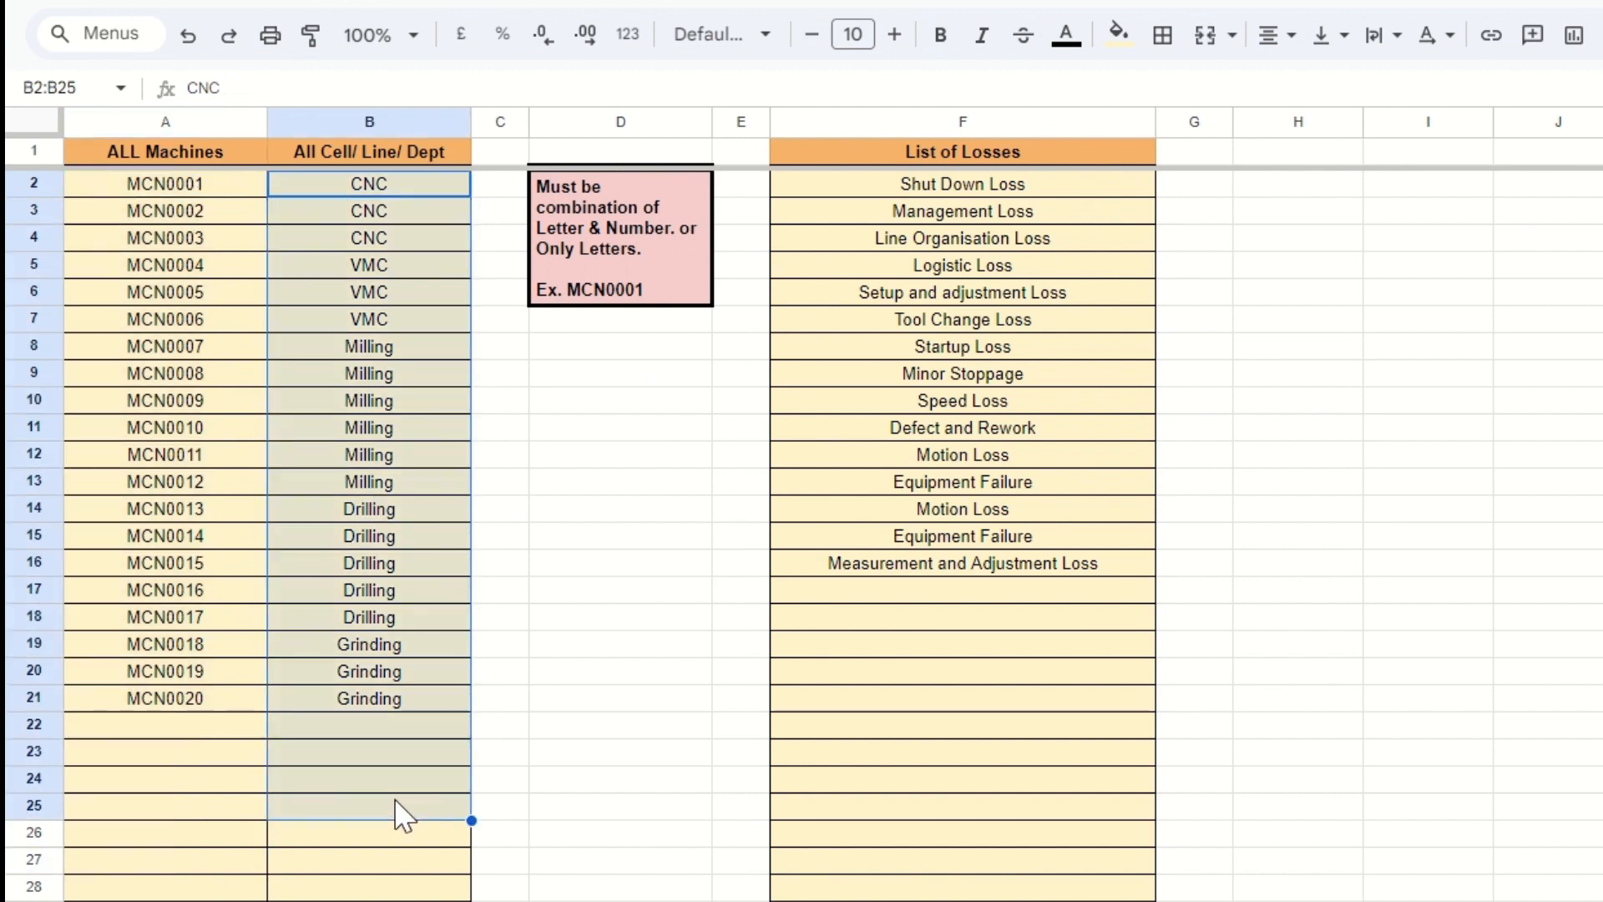
- Clear the sample machine and cell/line/dept entries in A2:B21 and undo the deletion
click(223, 189)
drag(231, 194, 318, 695)
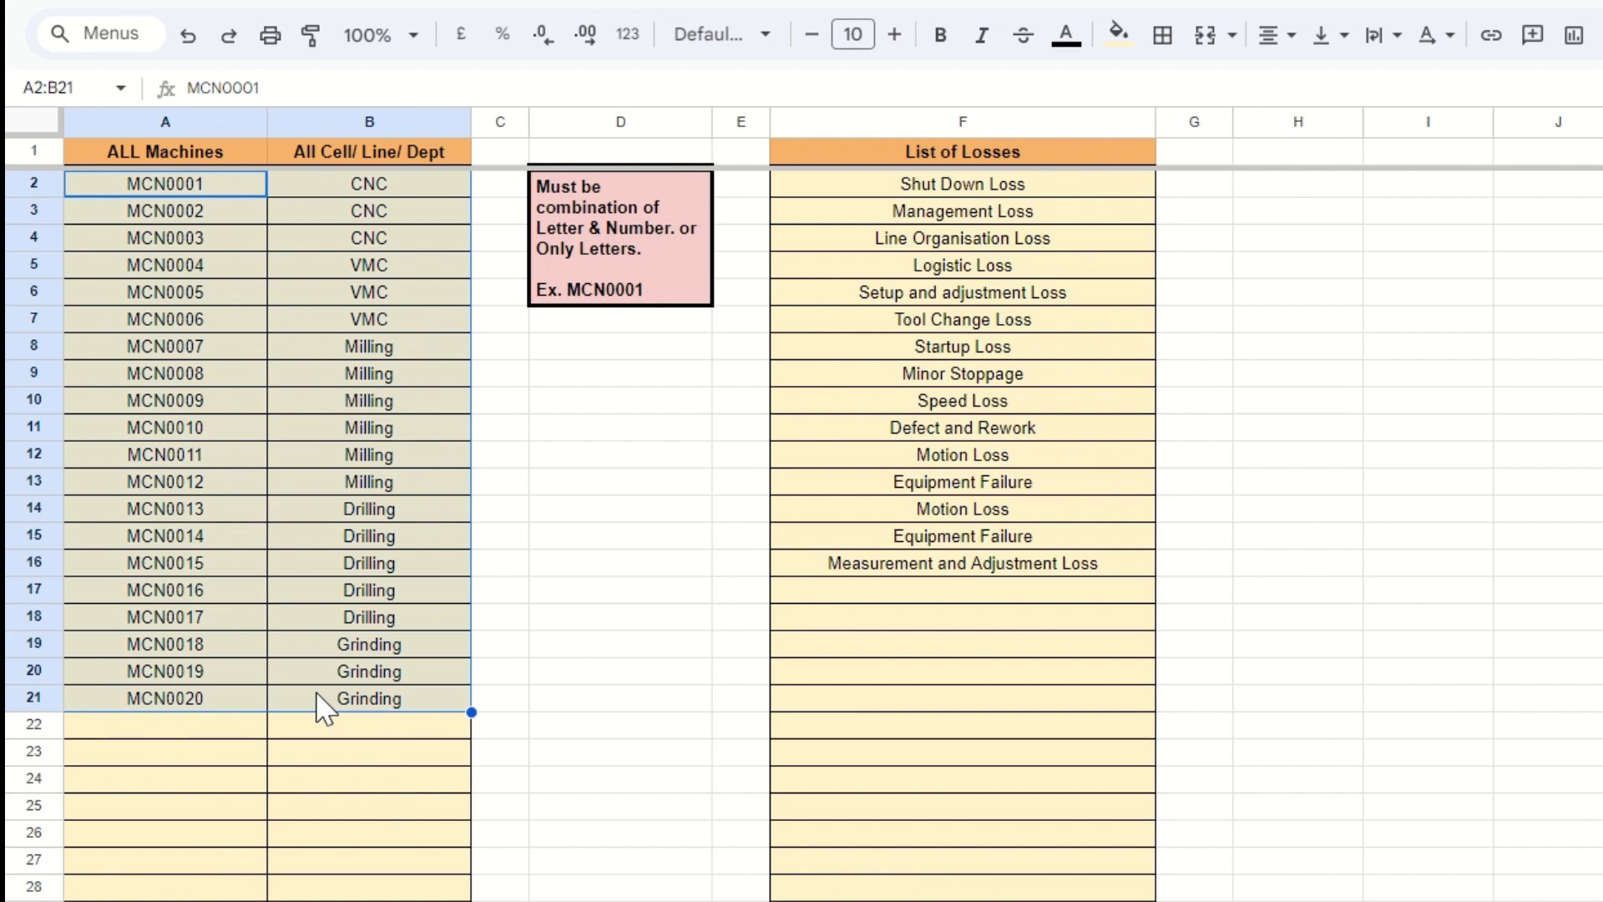
key(Delete)
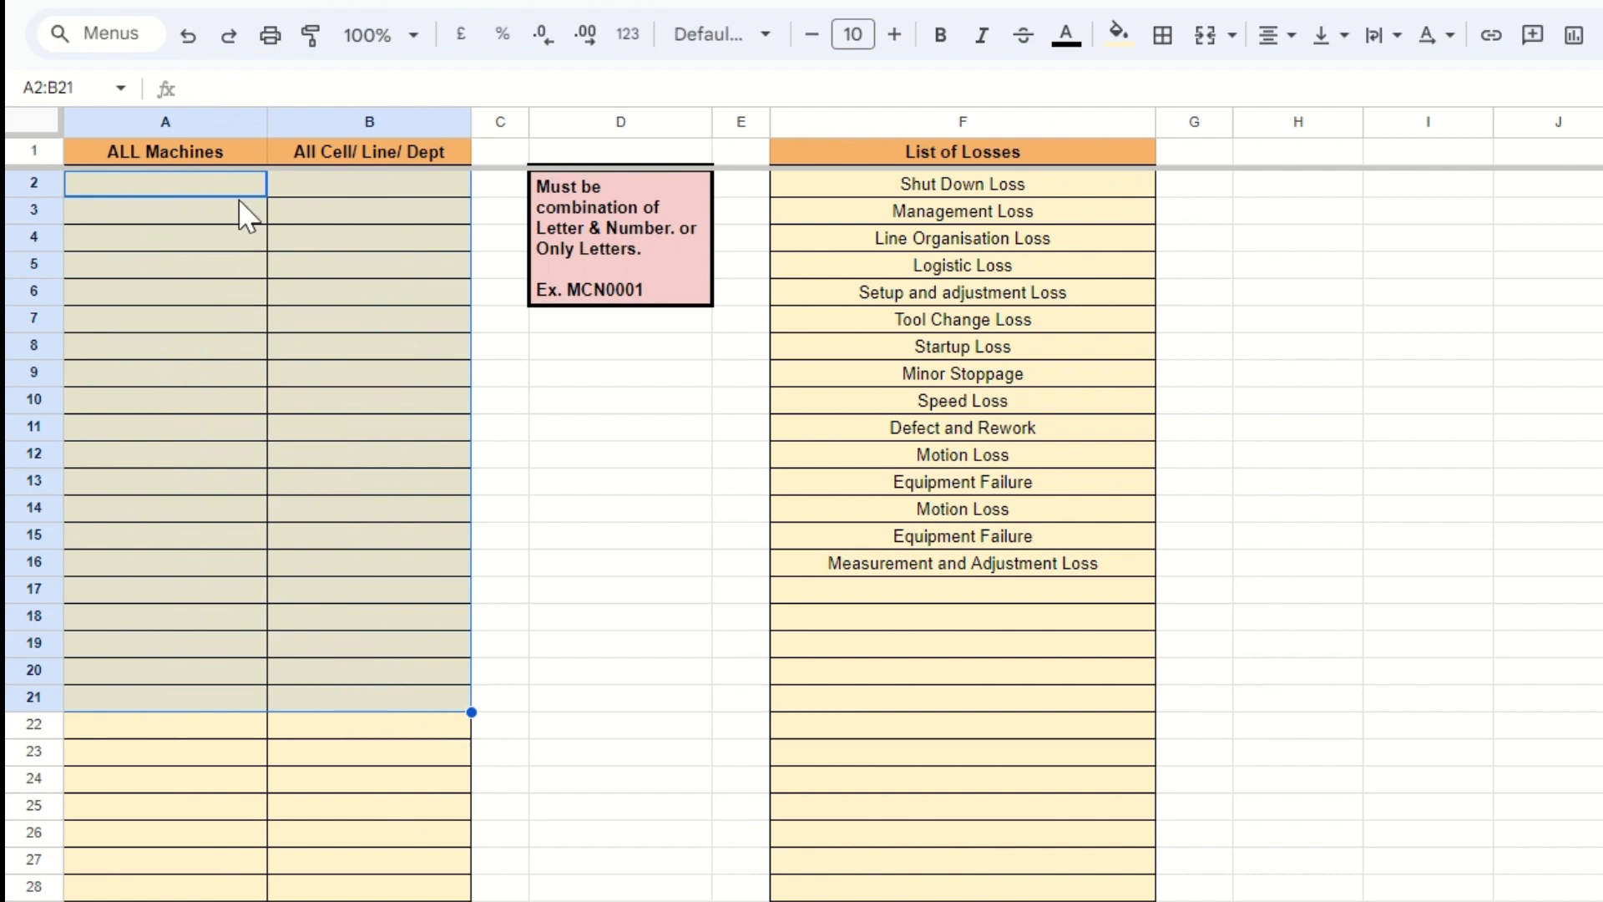
drag(242, 195, 407, 706)
click(186, 37)
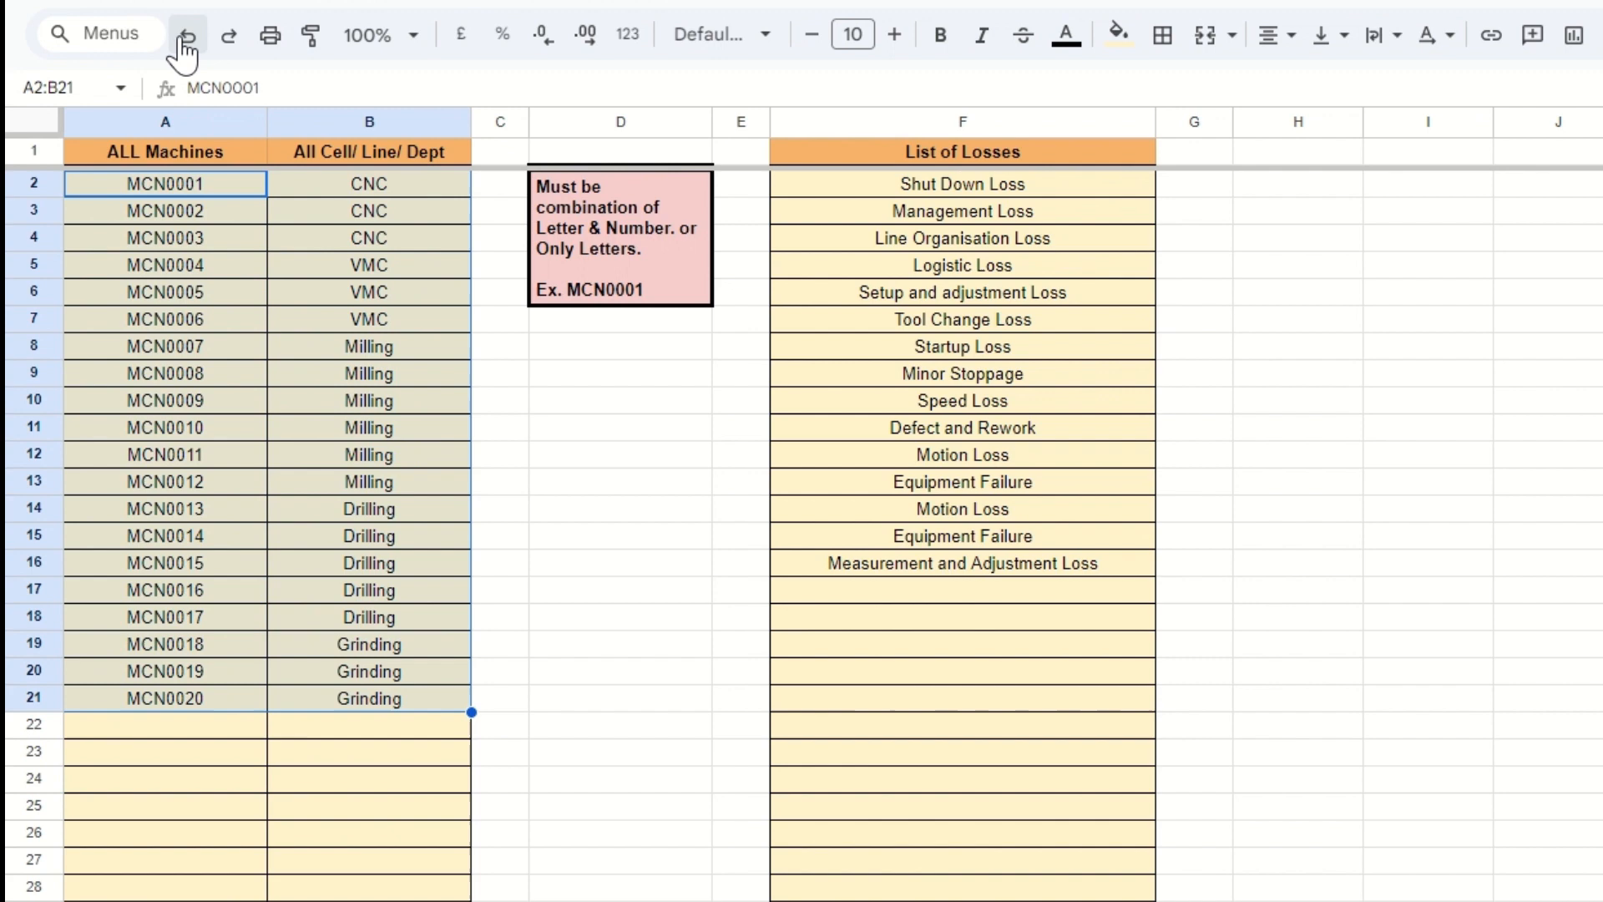
click(255, 186)
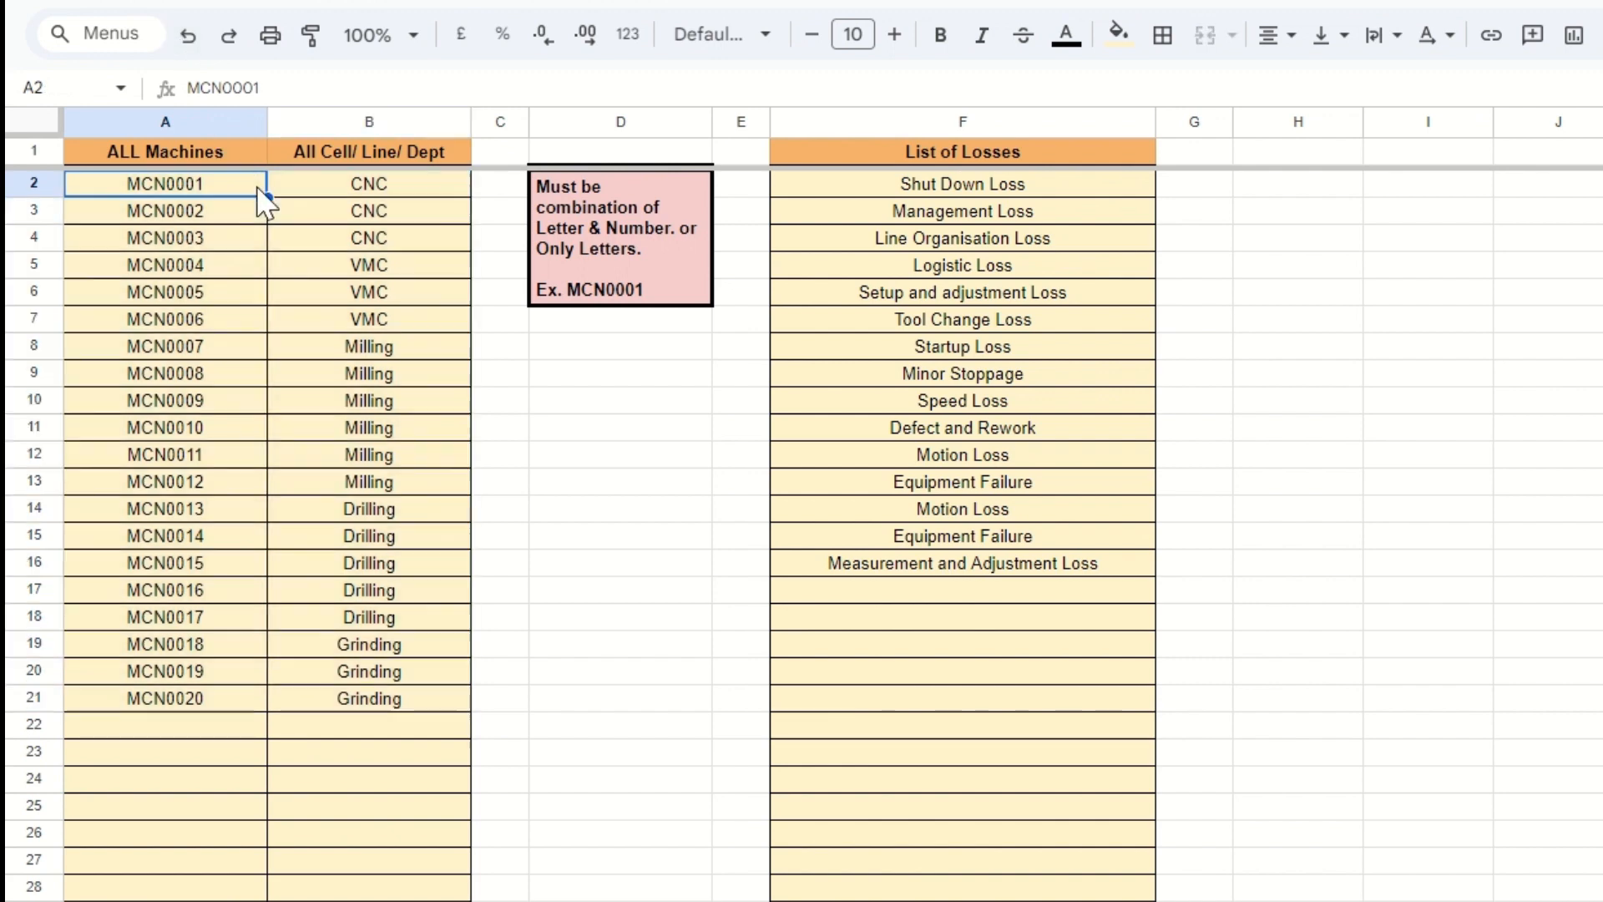
- Clear the List of Losses entries in F2:F16 and undo the deletion
click(1019, 189)
drag(1020, 205, 1028, 579)
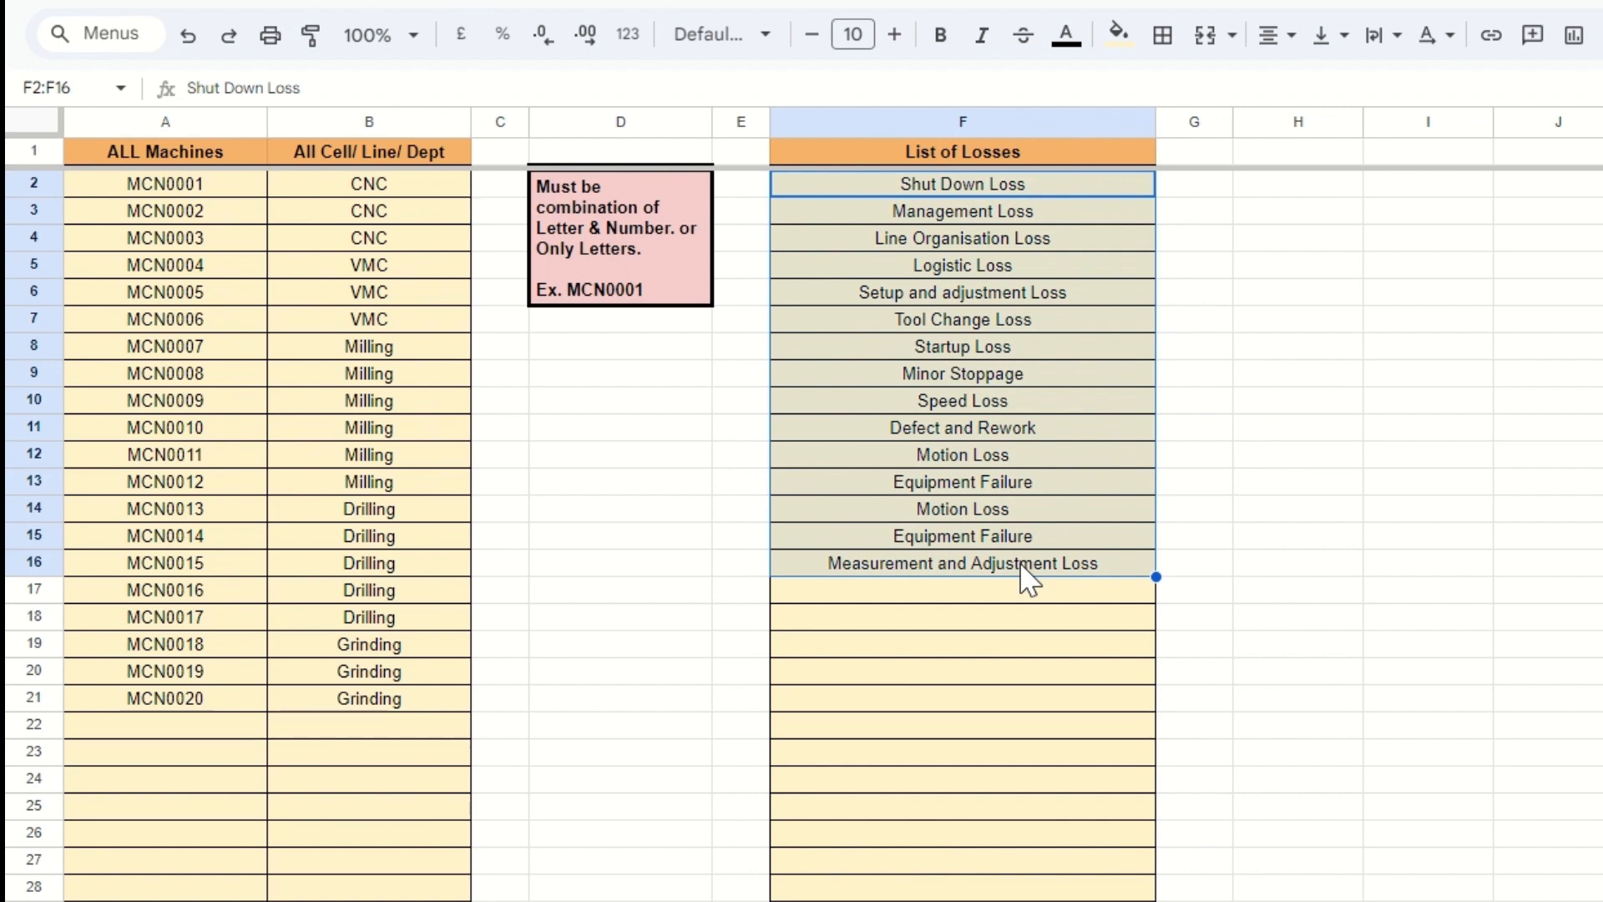
key(Delete)
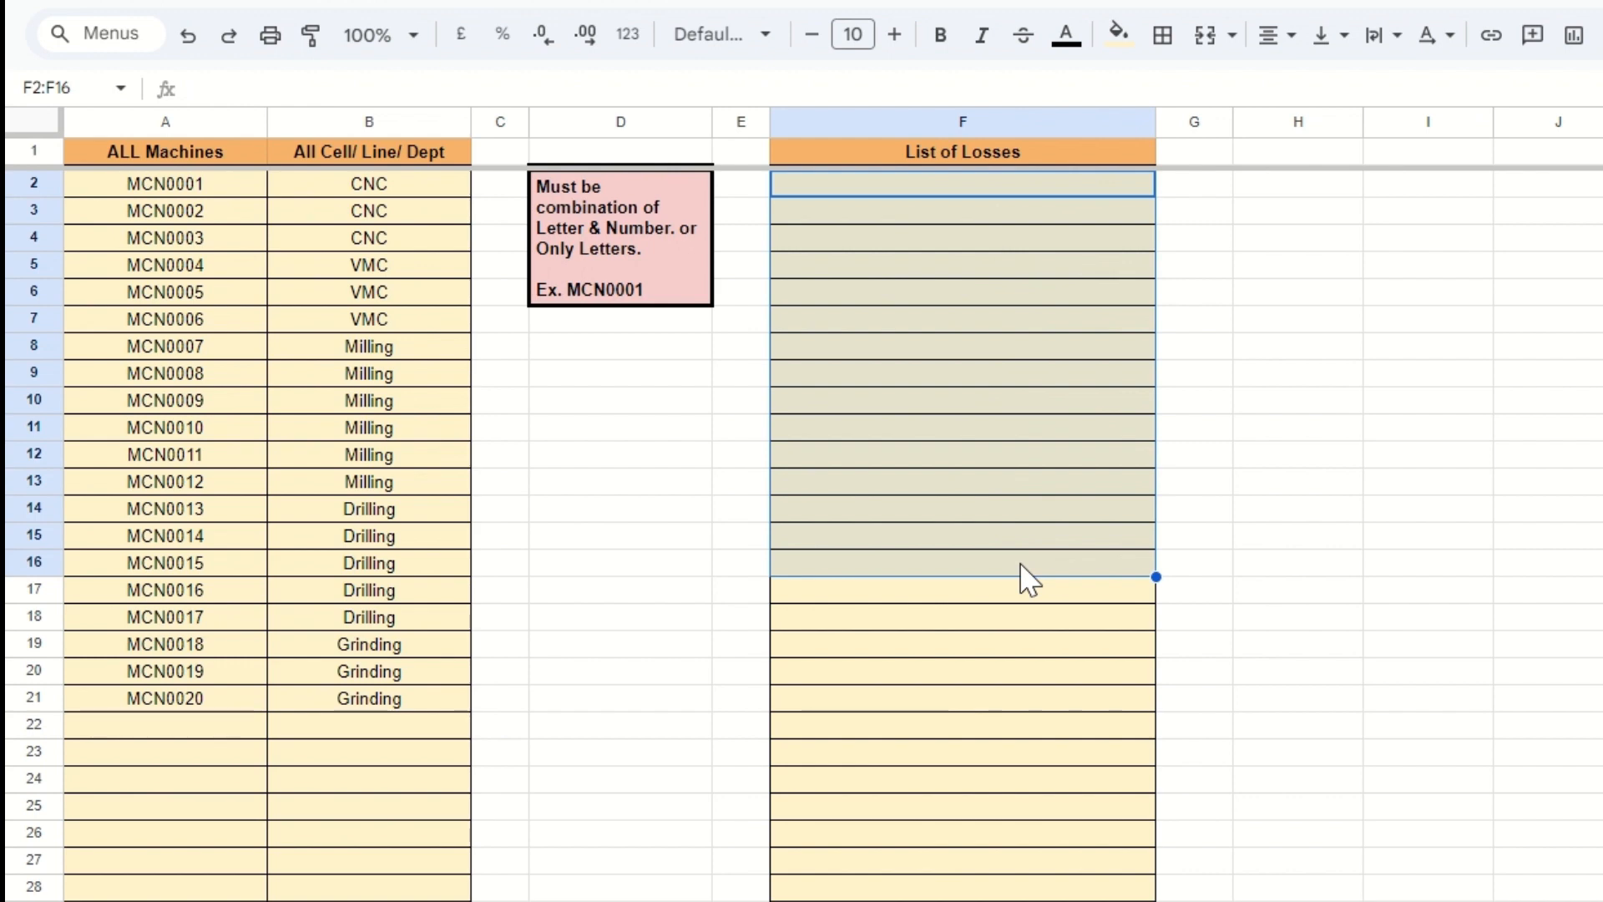
key(ctrl+z)
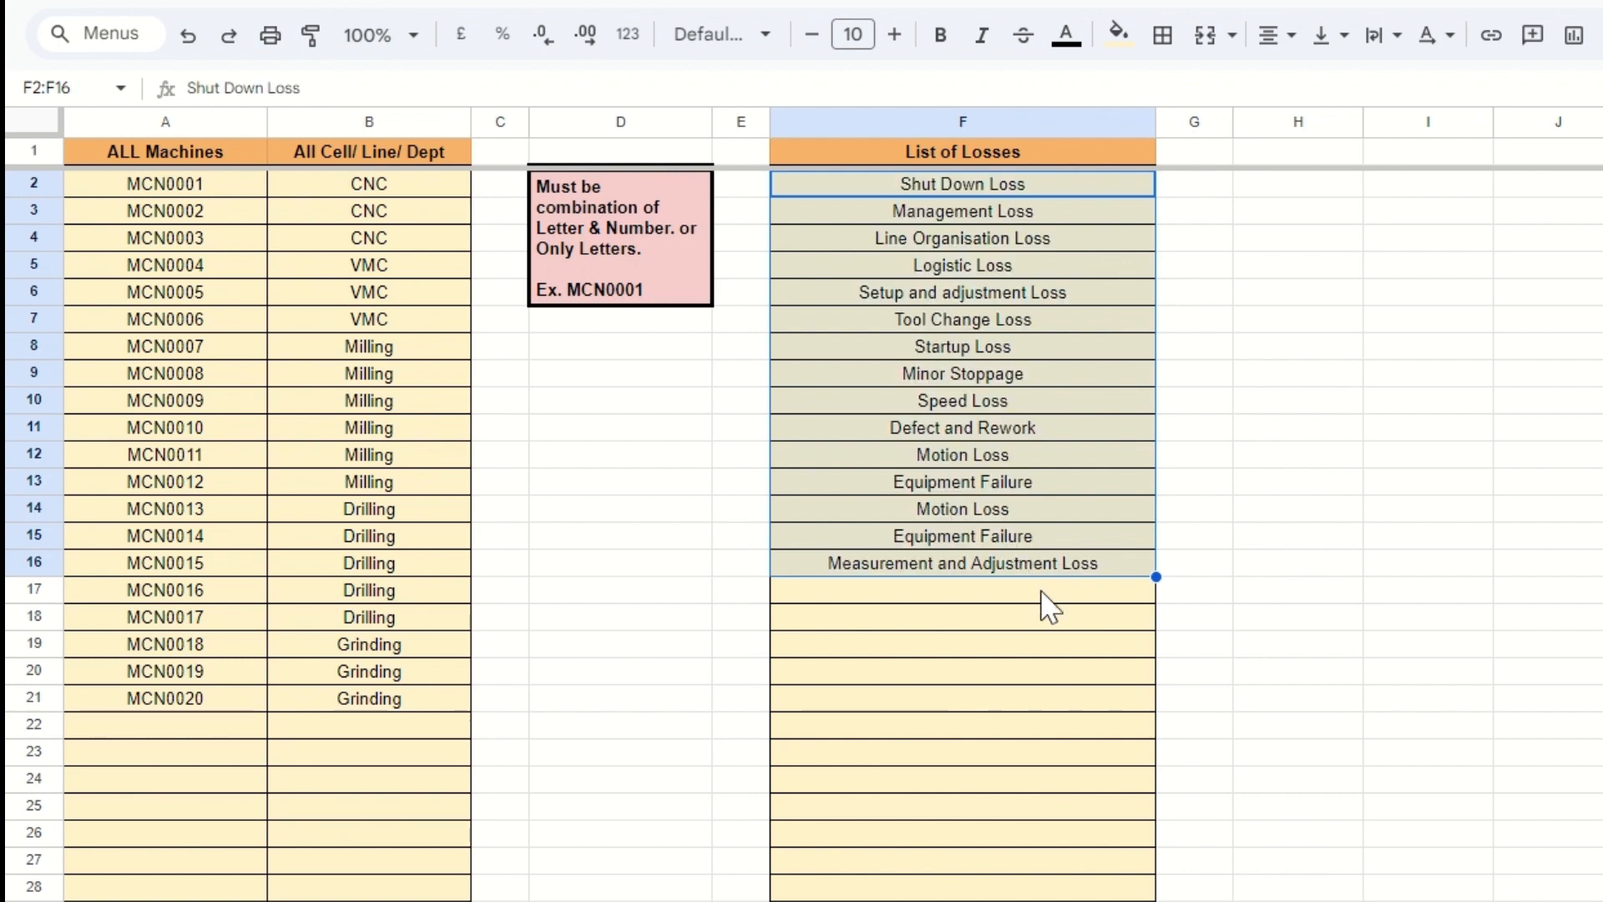
click(1044, 595)
- Check the note on machine number format against the machine numbers listed in column A
click(649, 294)
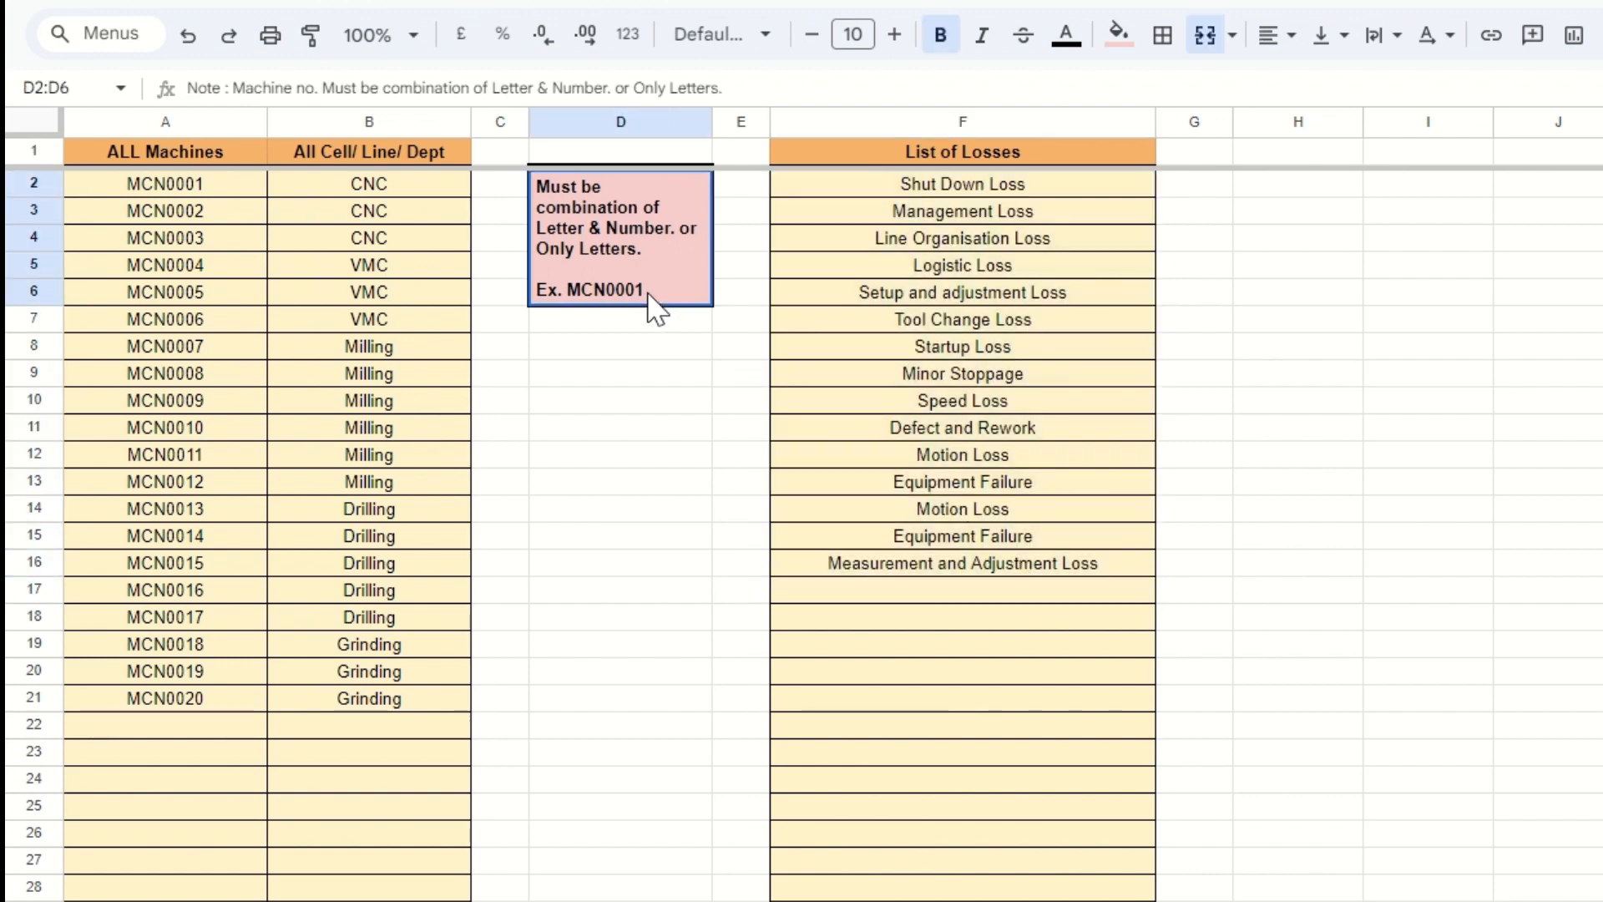
click(217, 275)
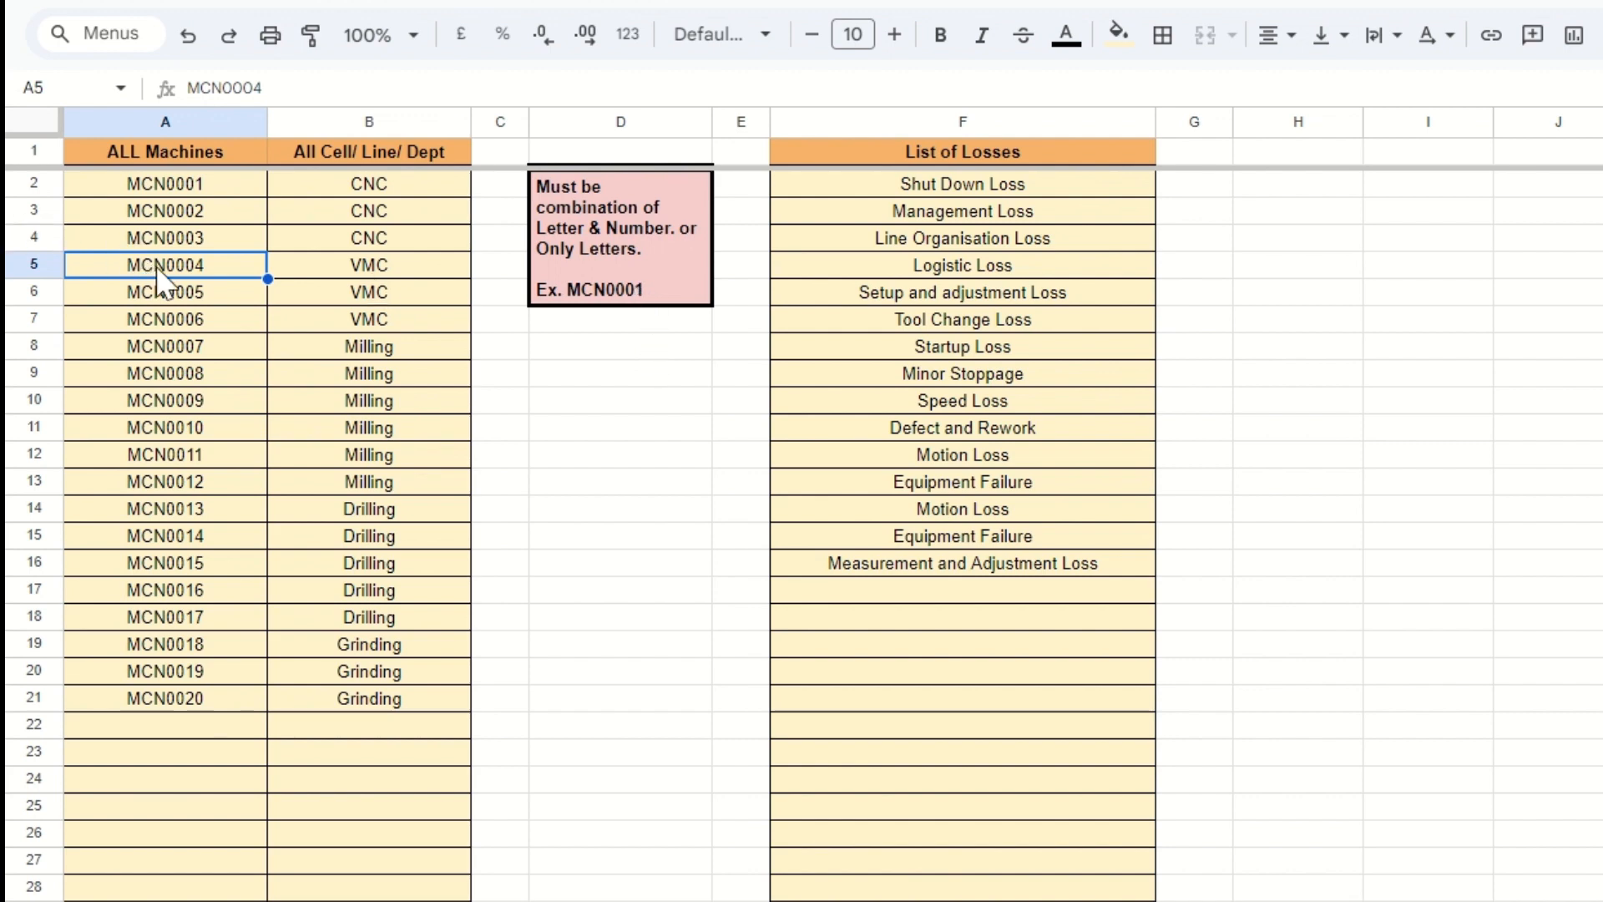
drag(184, 189, 180, 687)
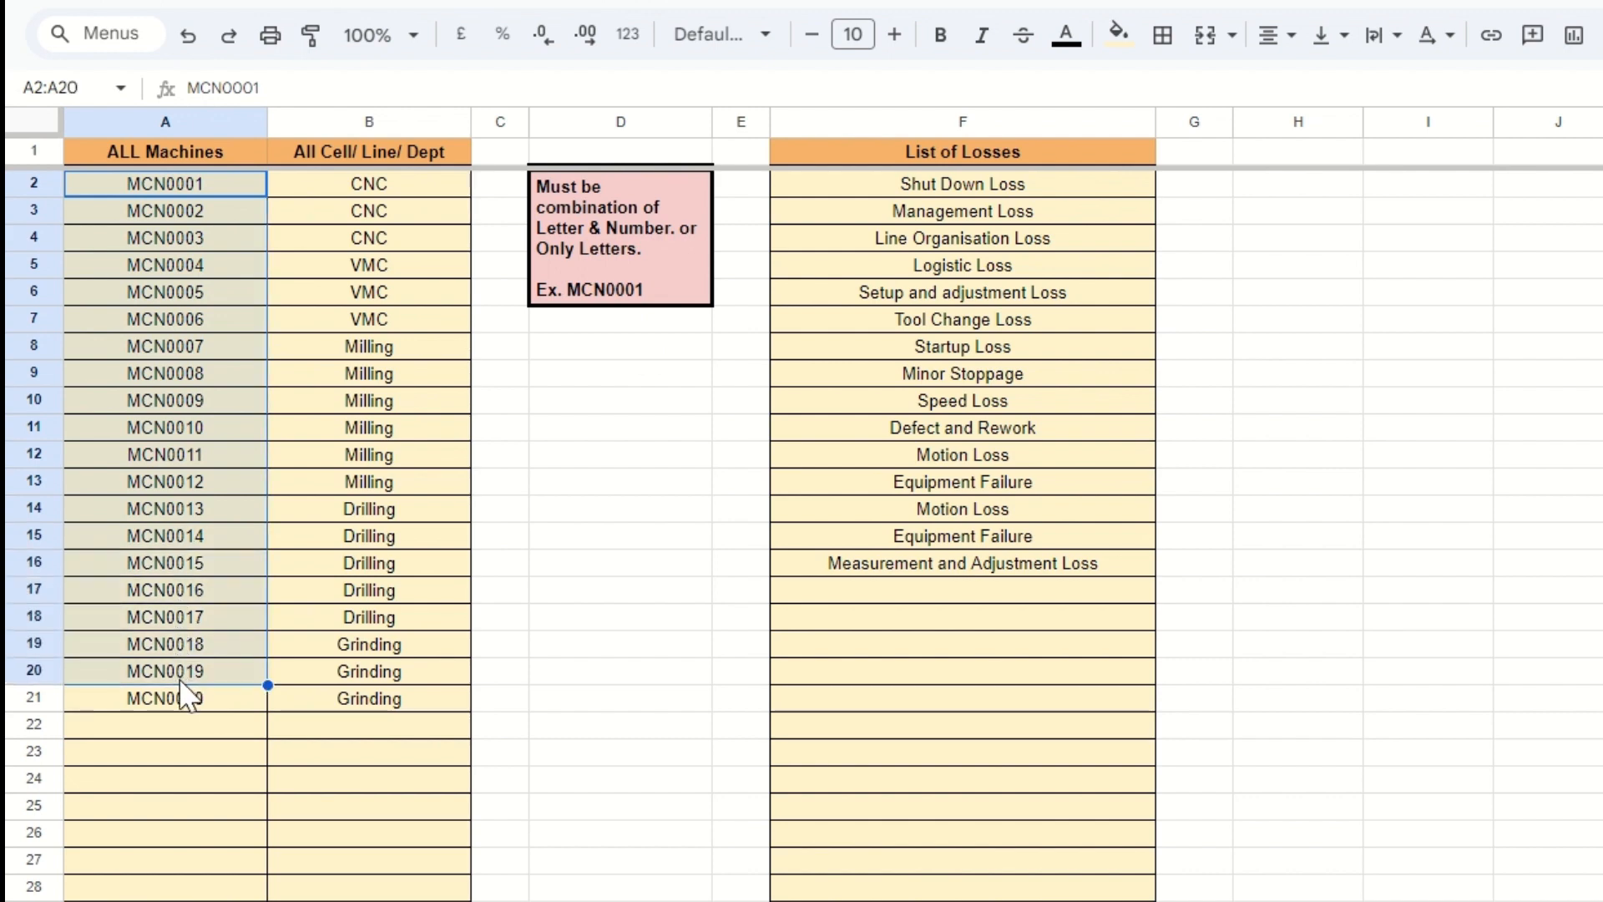
click(169, 331)
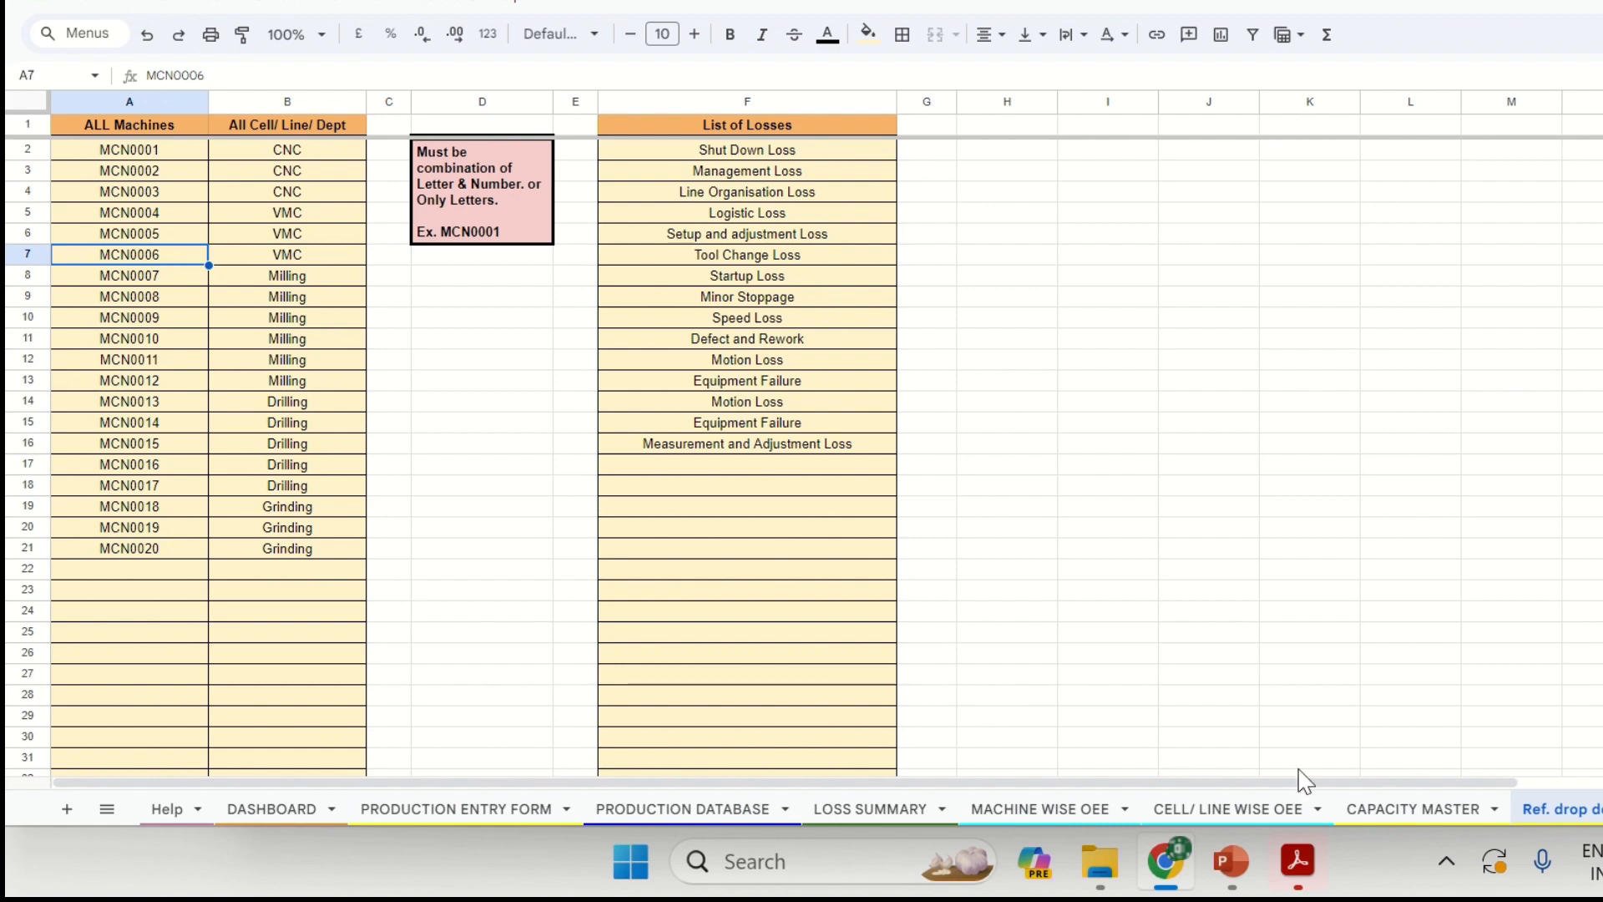
- Examine the product names and operations on the CAPACITY MASTER sheet, especially the Gear Shaft A rows
click(1366, 810)
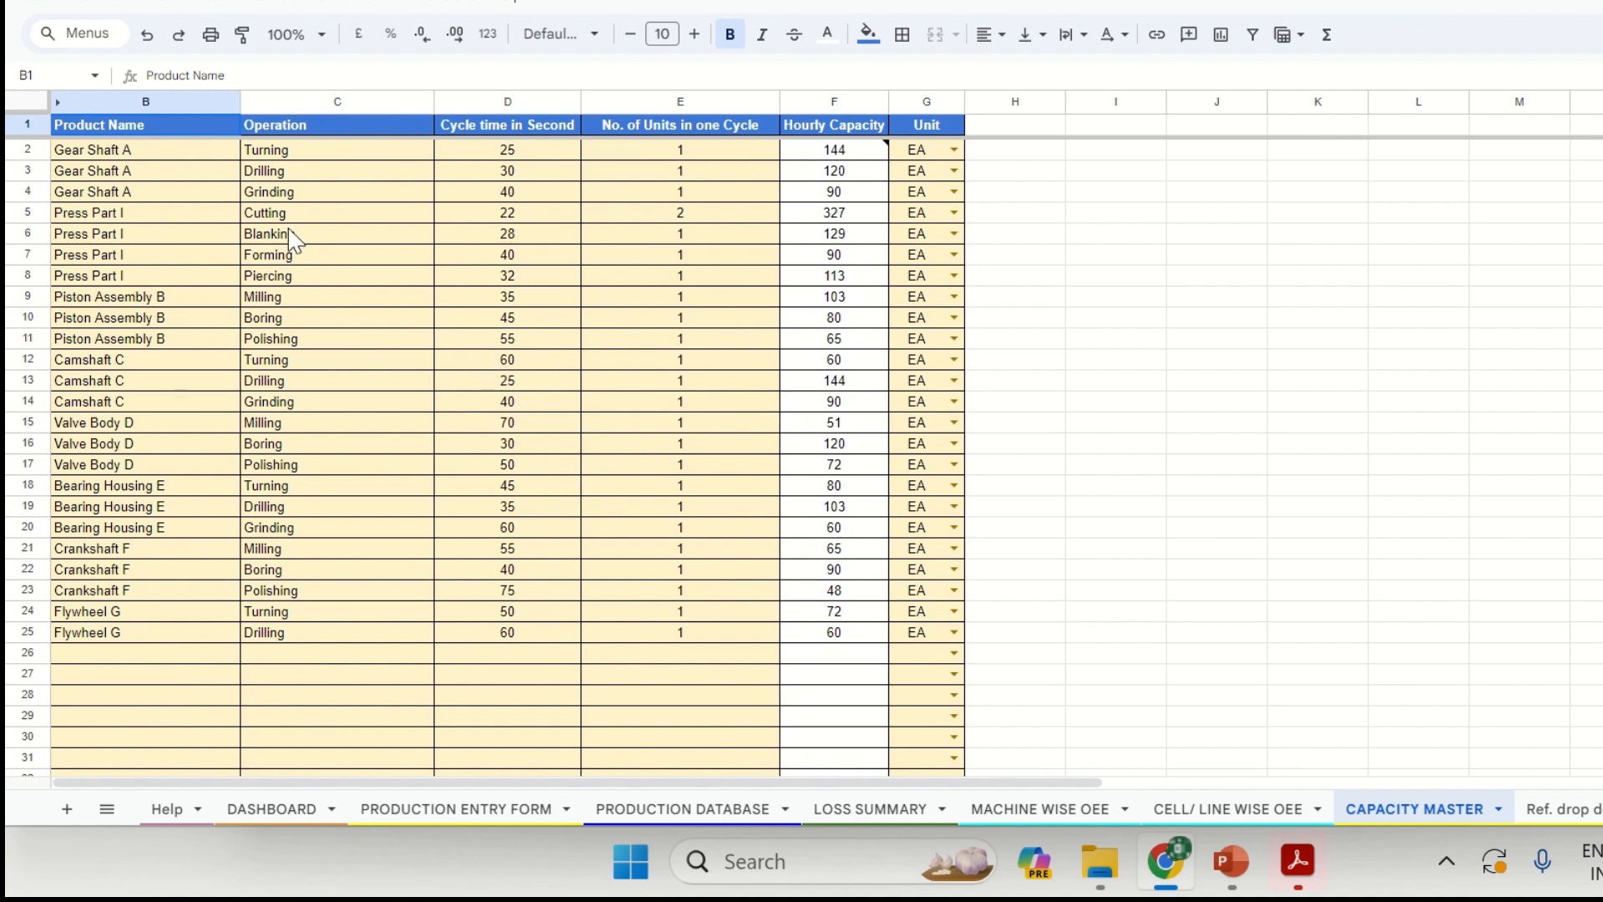
drag(175, 156, 171, 624)
click(180, 155)
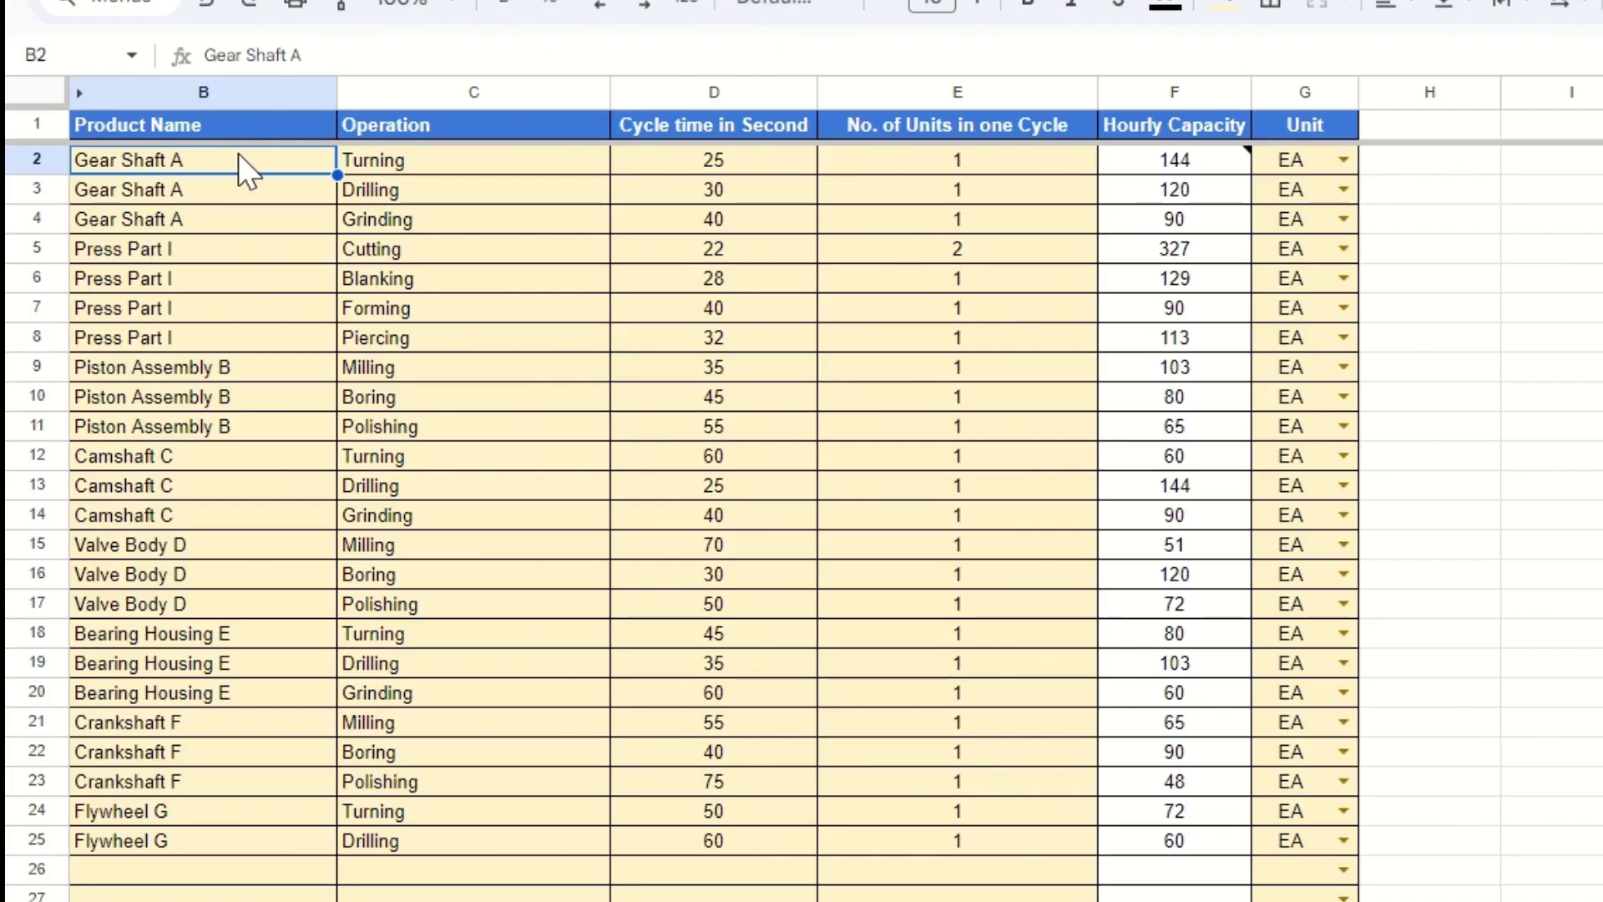
drag(199, 154, 198, 187)
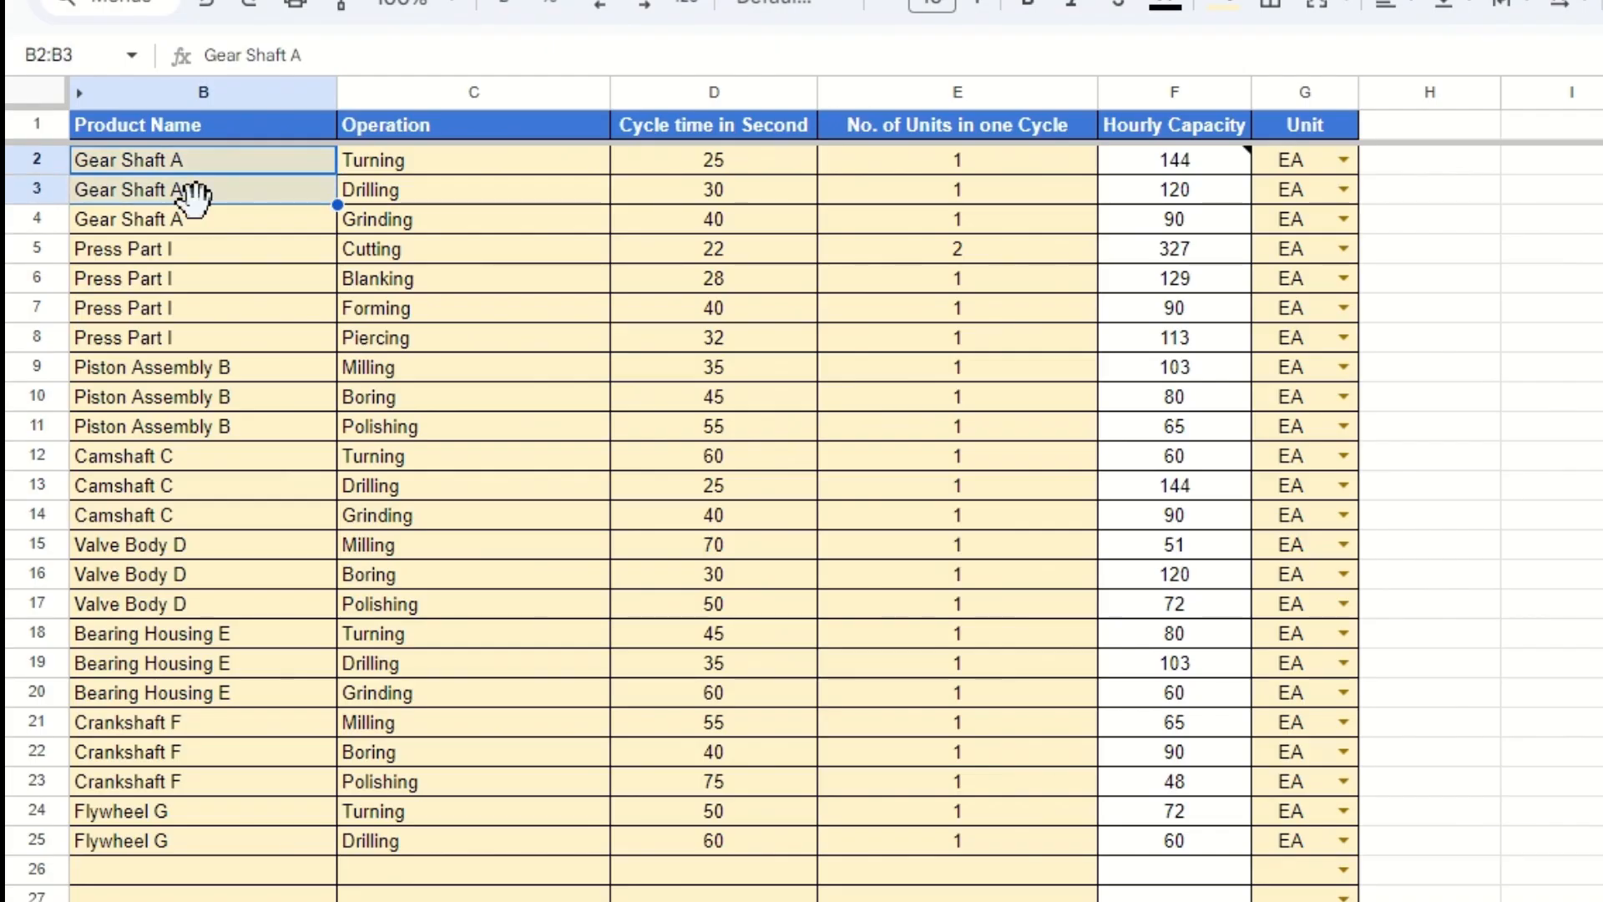
click(253, 219)
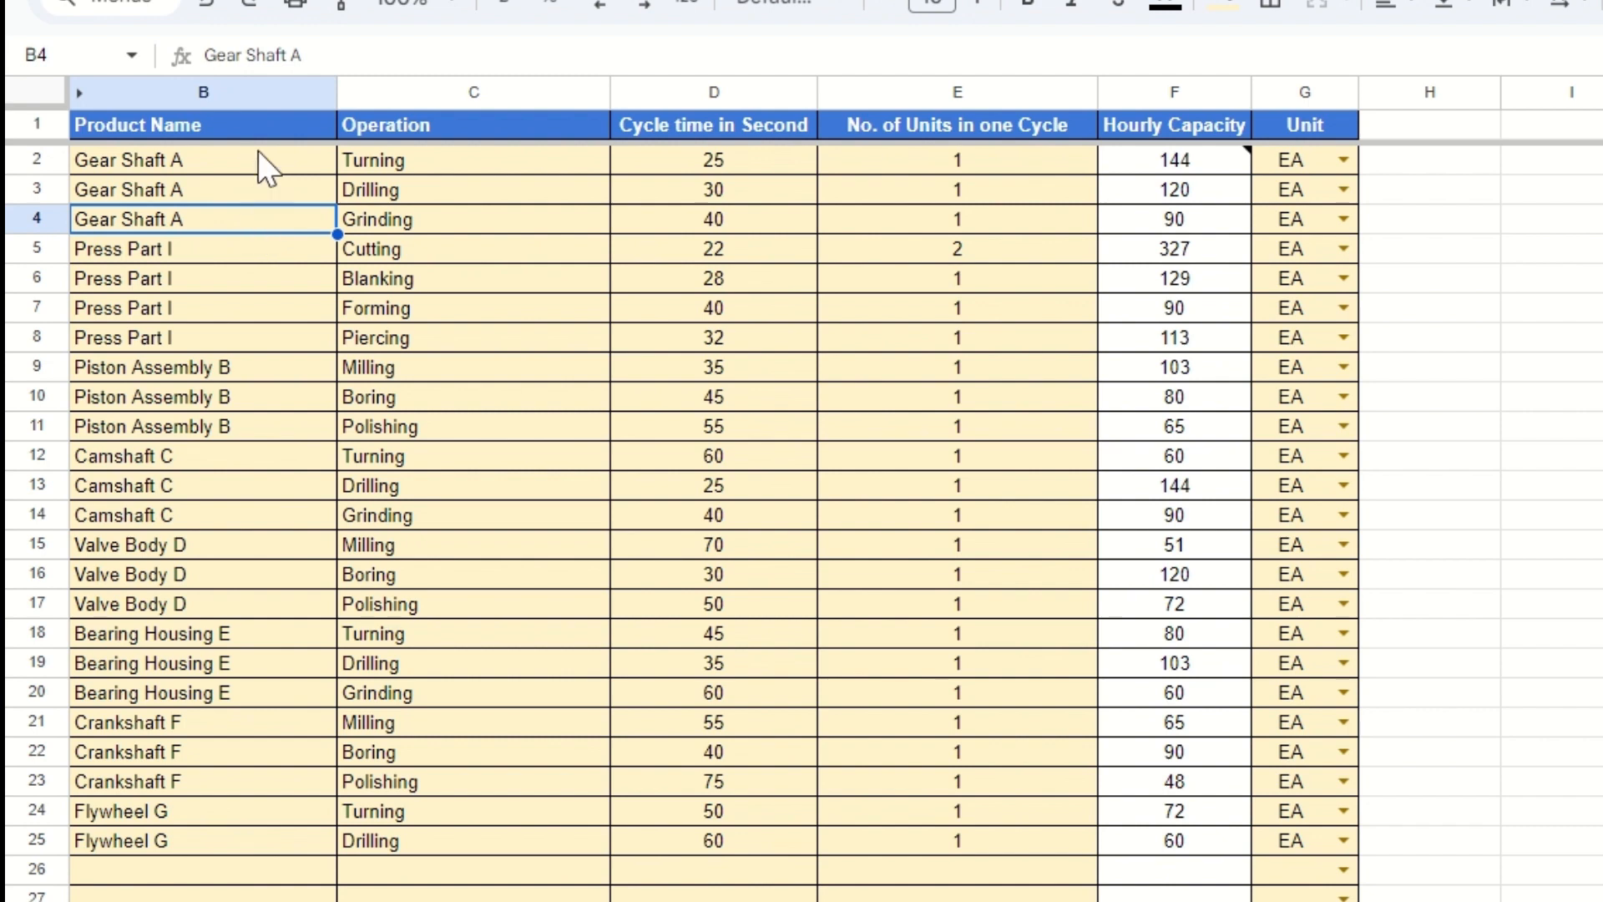
drag(257, 154, 261, 220)
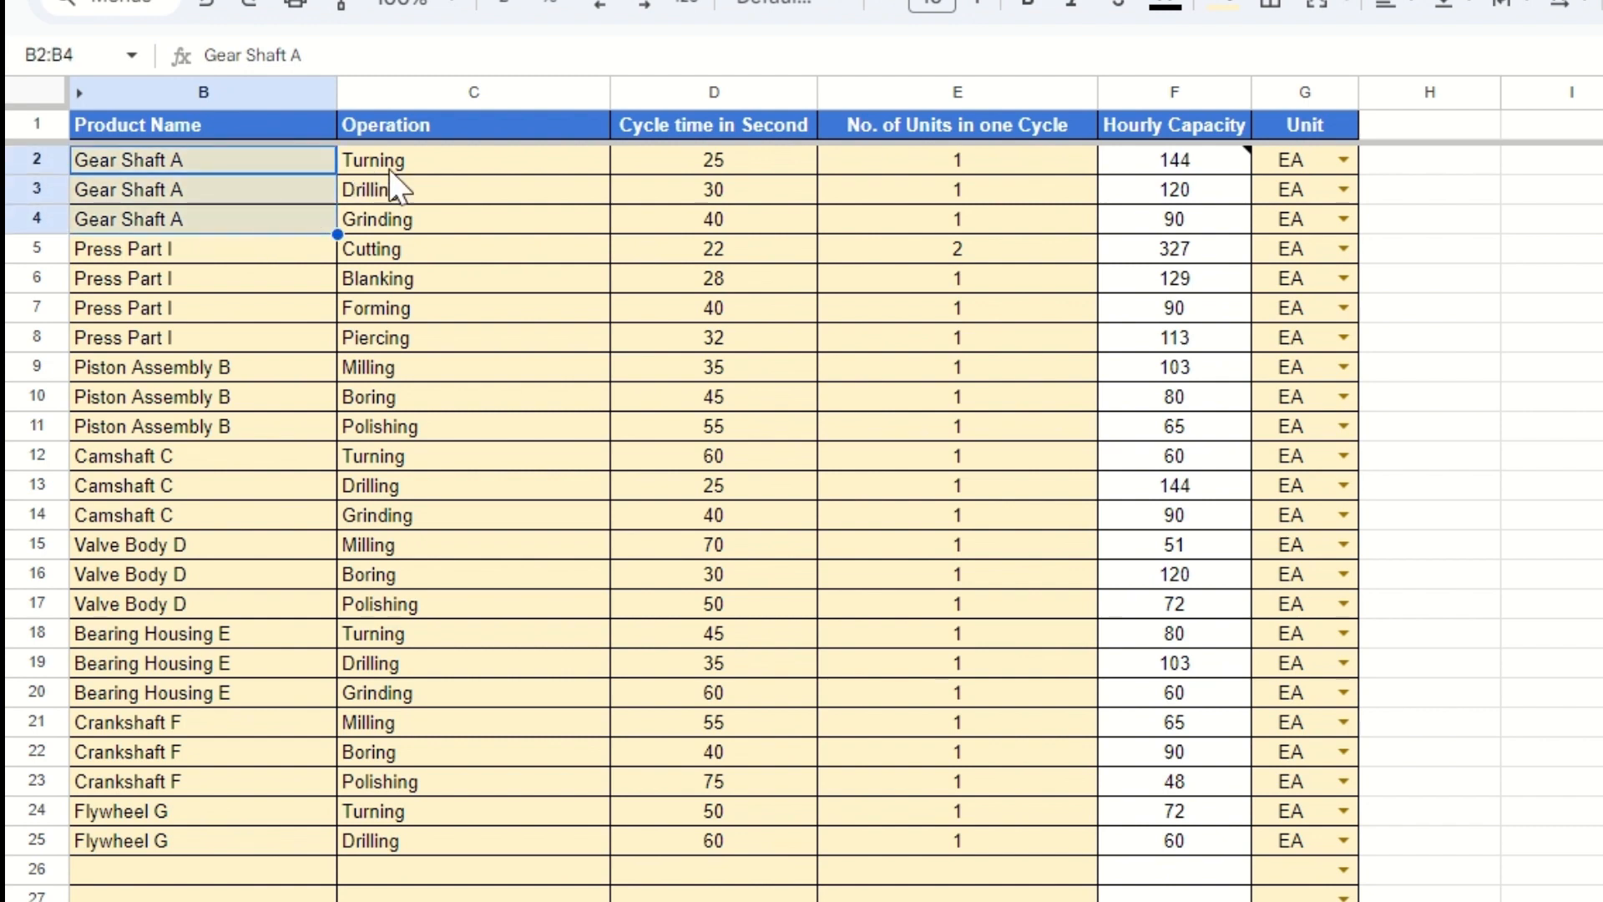
drag(391, 169, 409, 215)
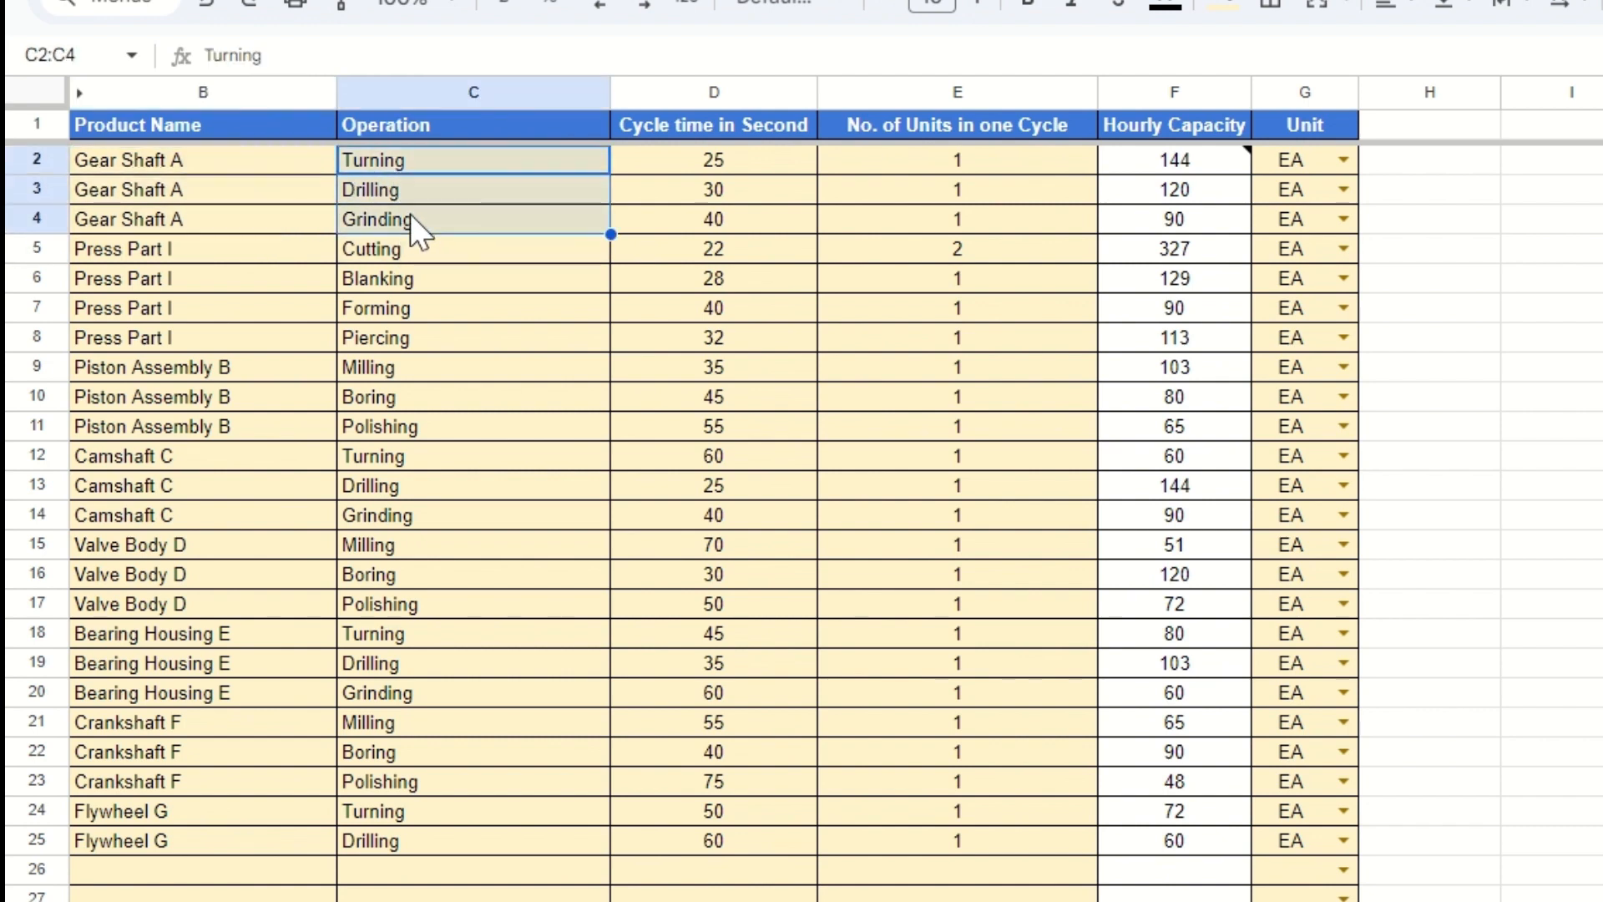
click(553, 162)
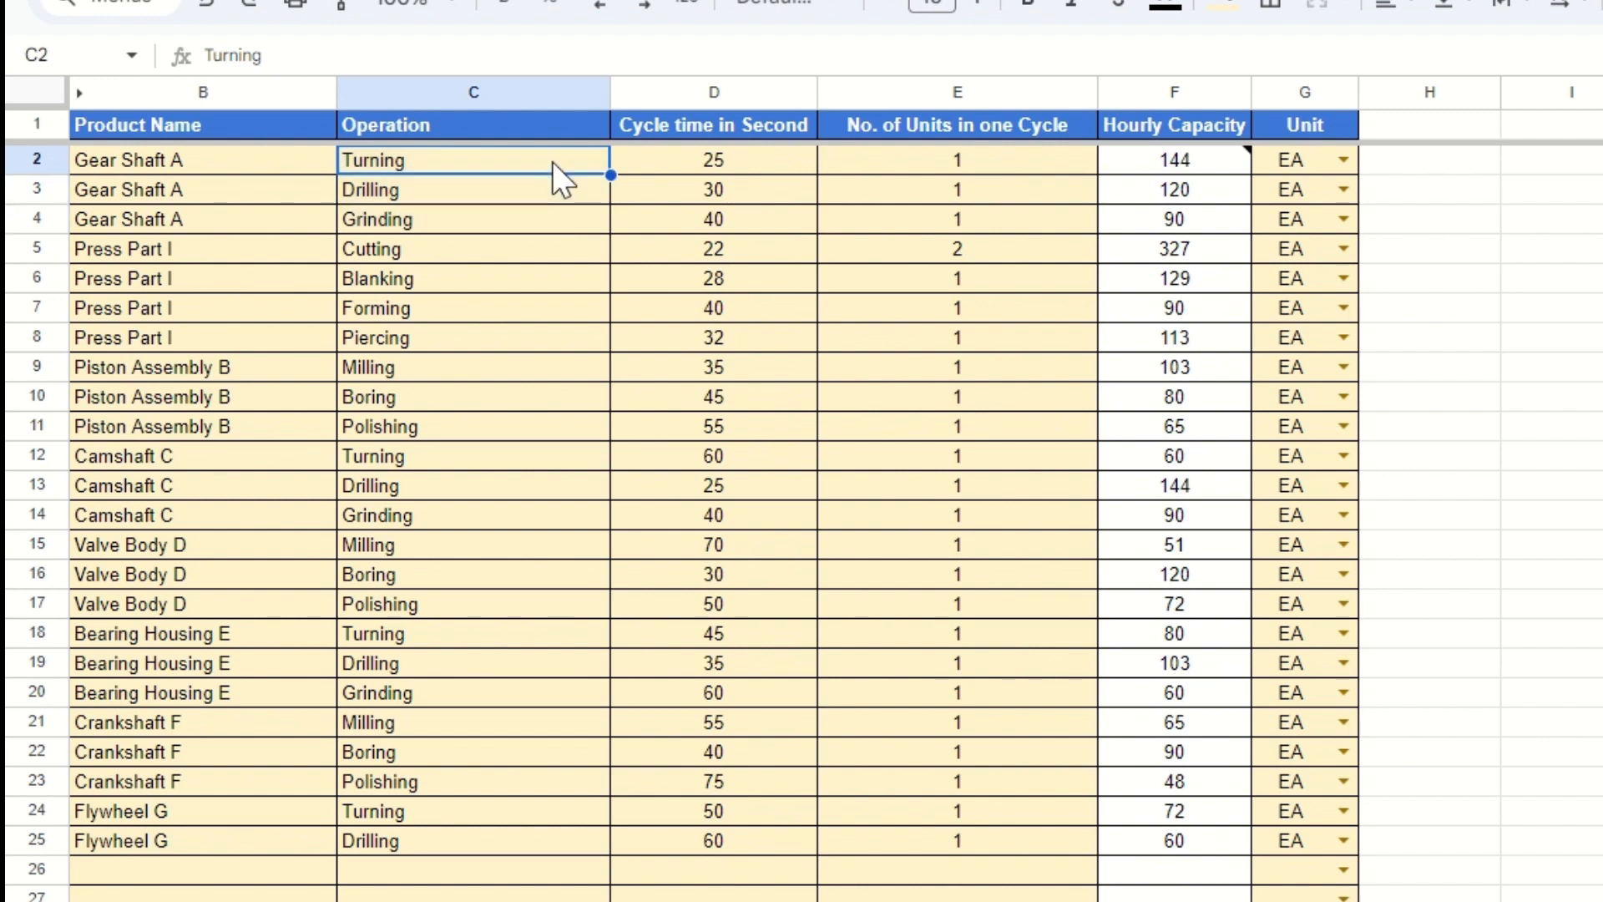
- Examine the cycle times, number of units in one cycle and hourly capacity formula on the CAPACITY MASTER sheet
drag(678, 160, 683, 207)
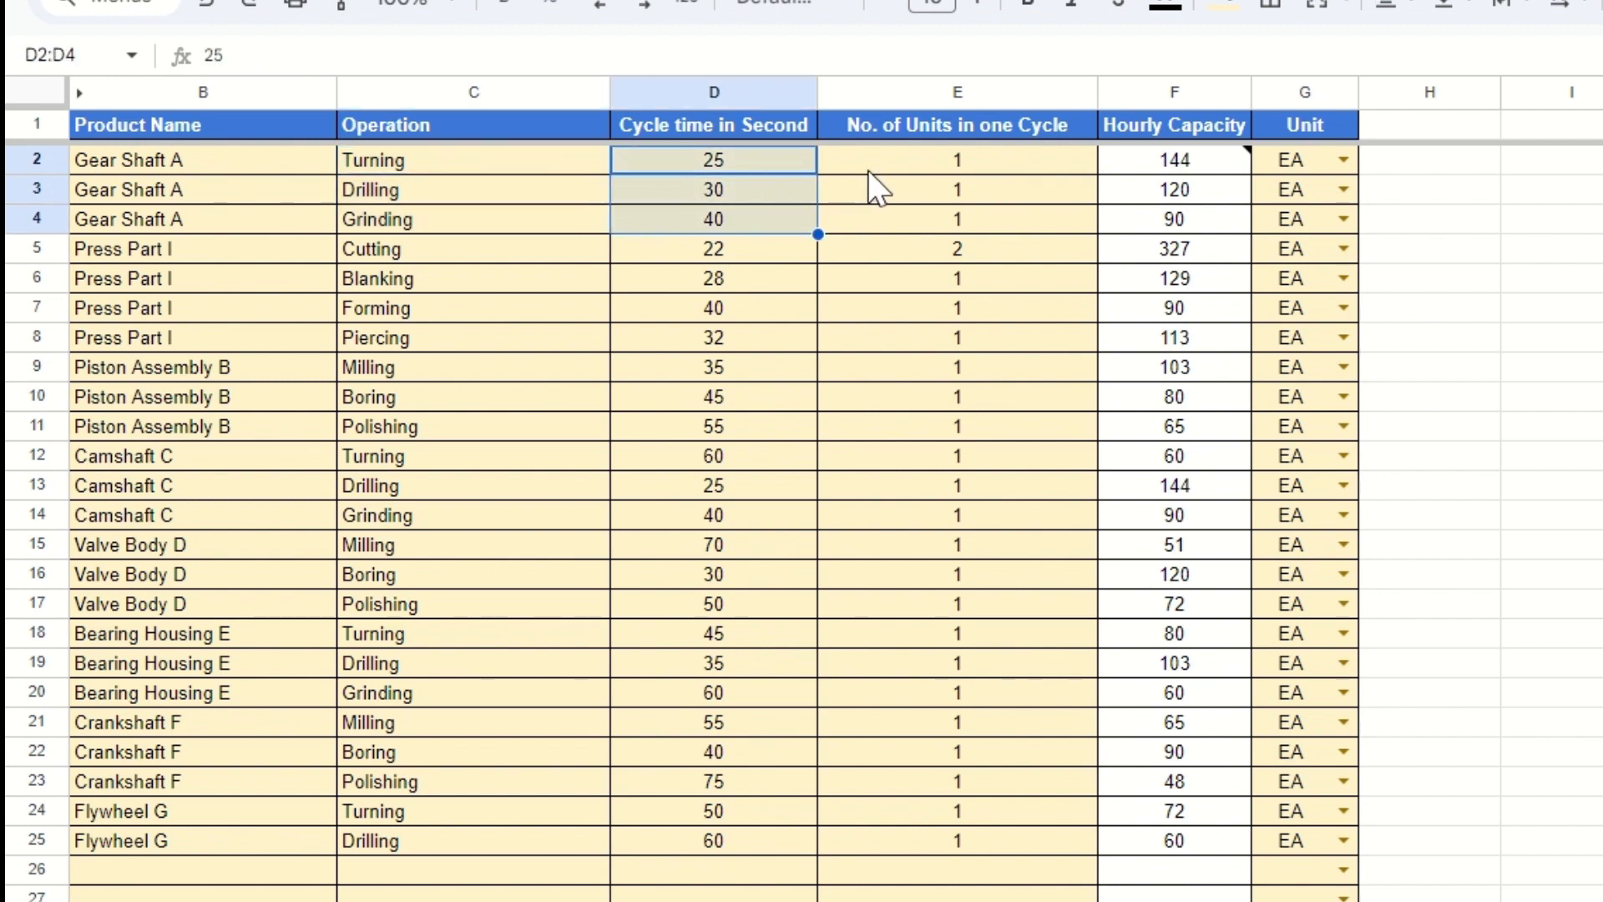
drag(869, 171, 875, 209)
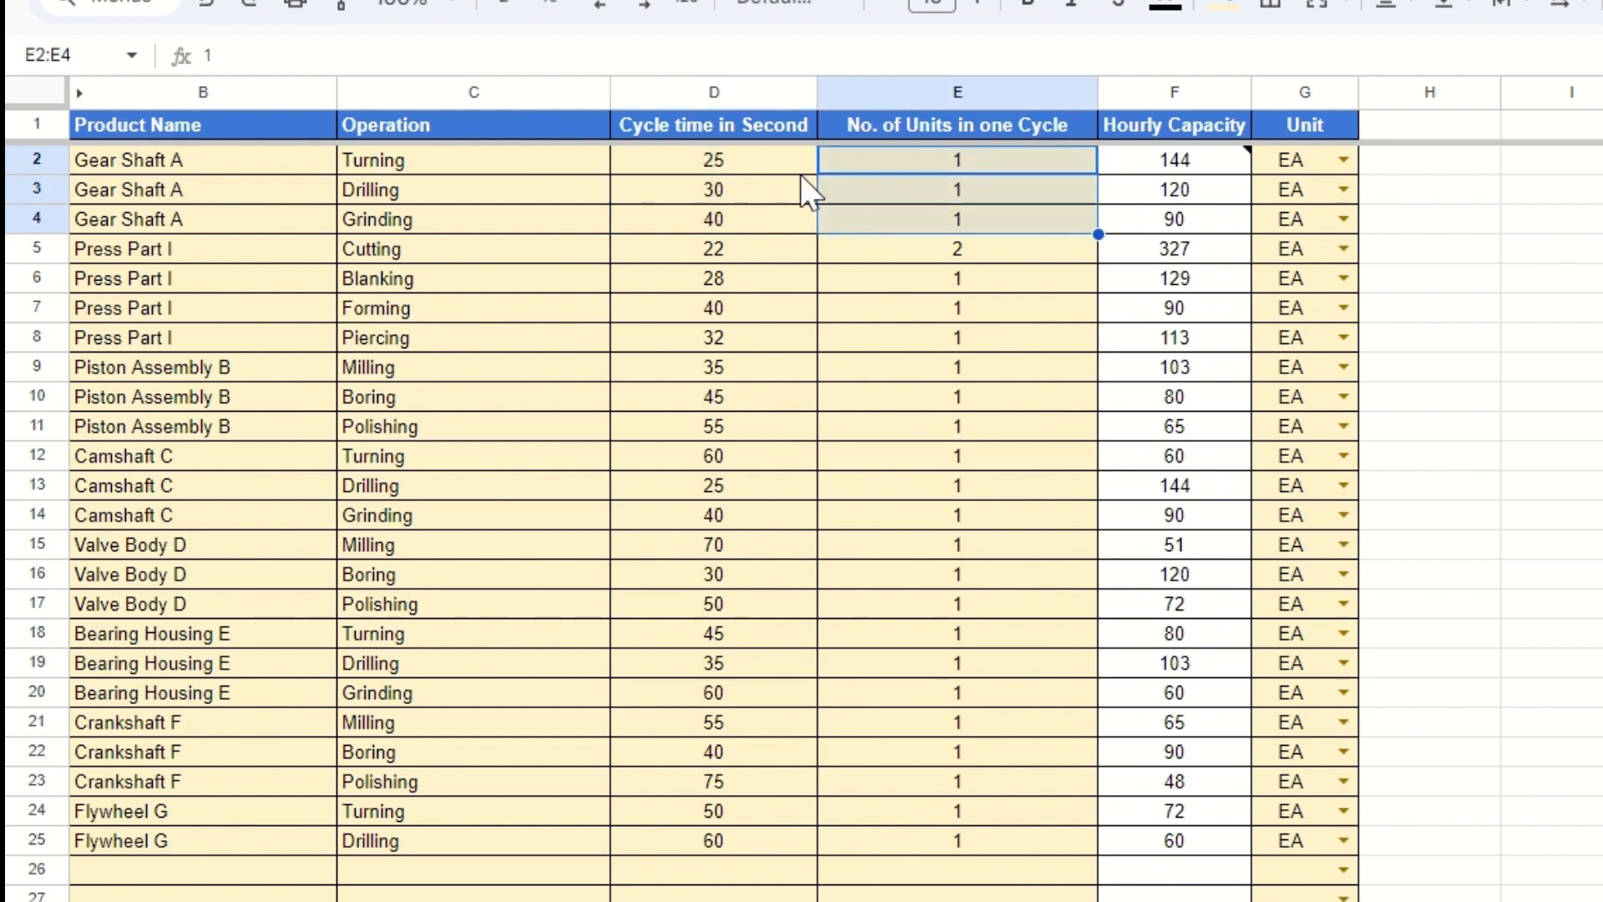
click(758, 177)
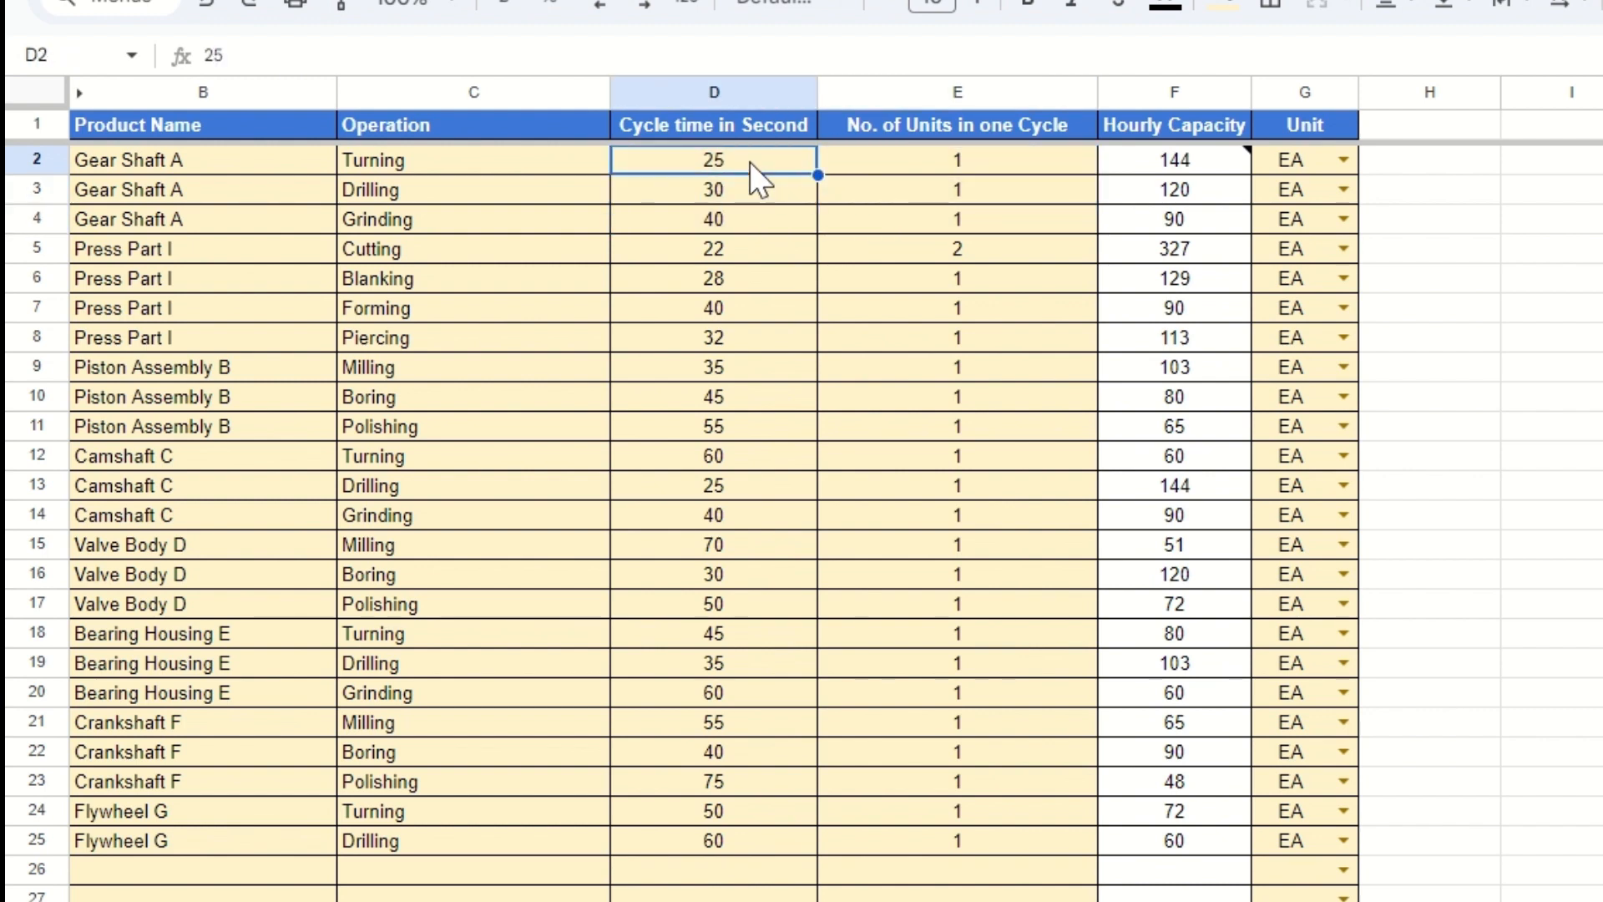
click(886, 164)
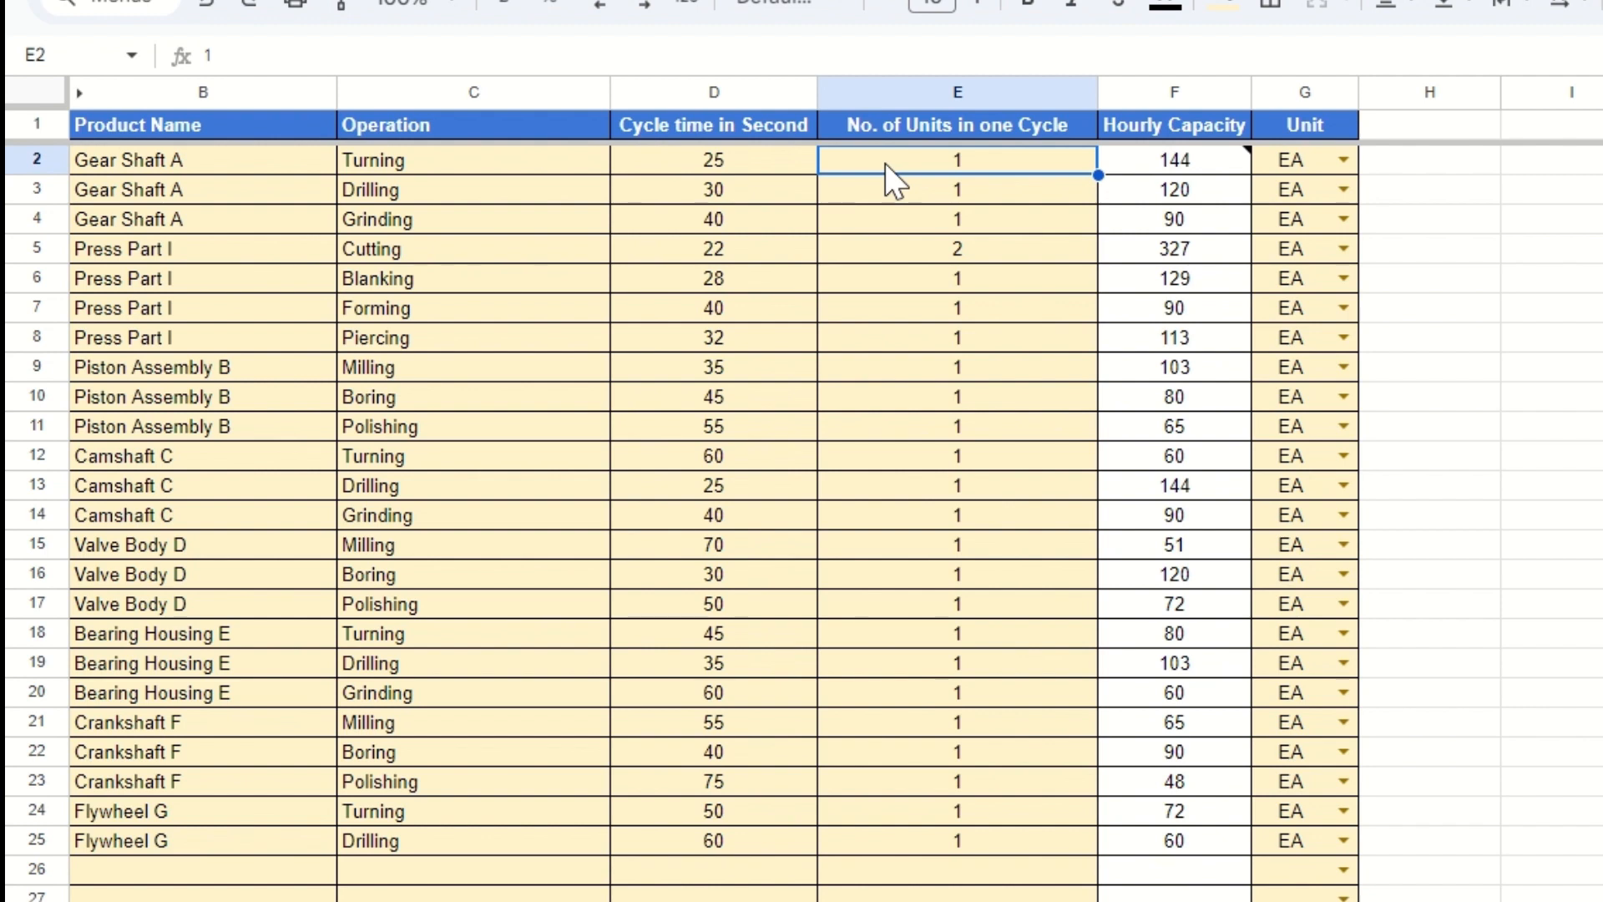
click(796, 249)
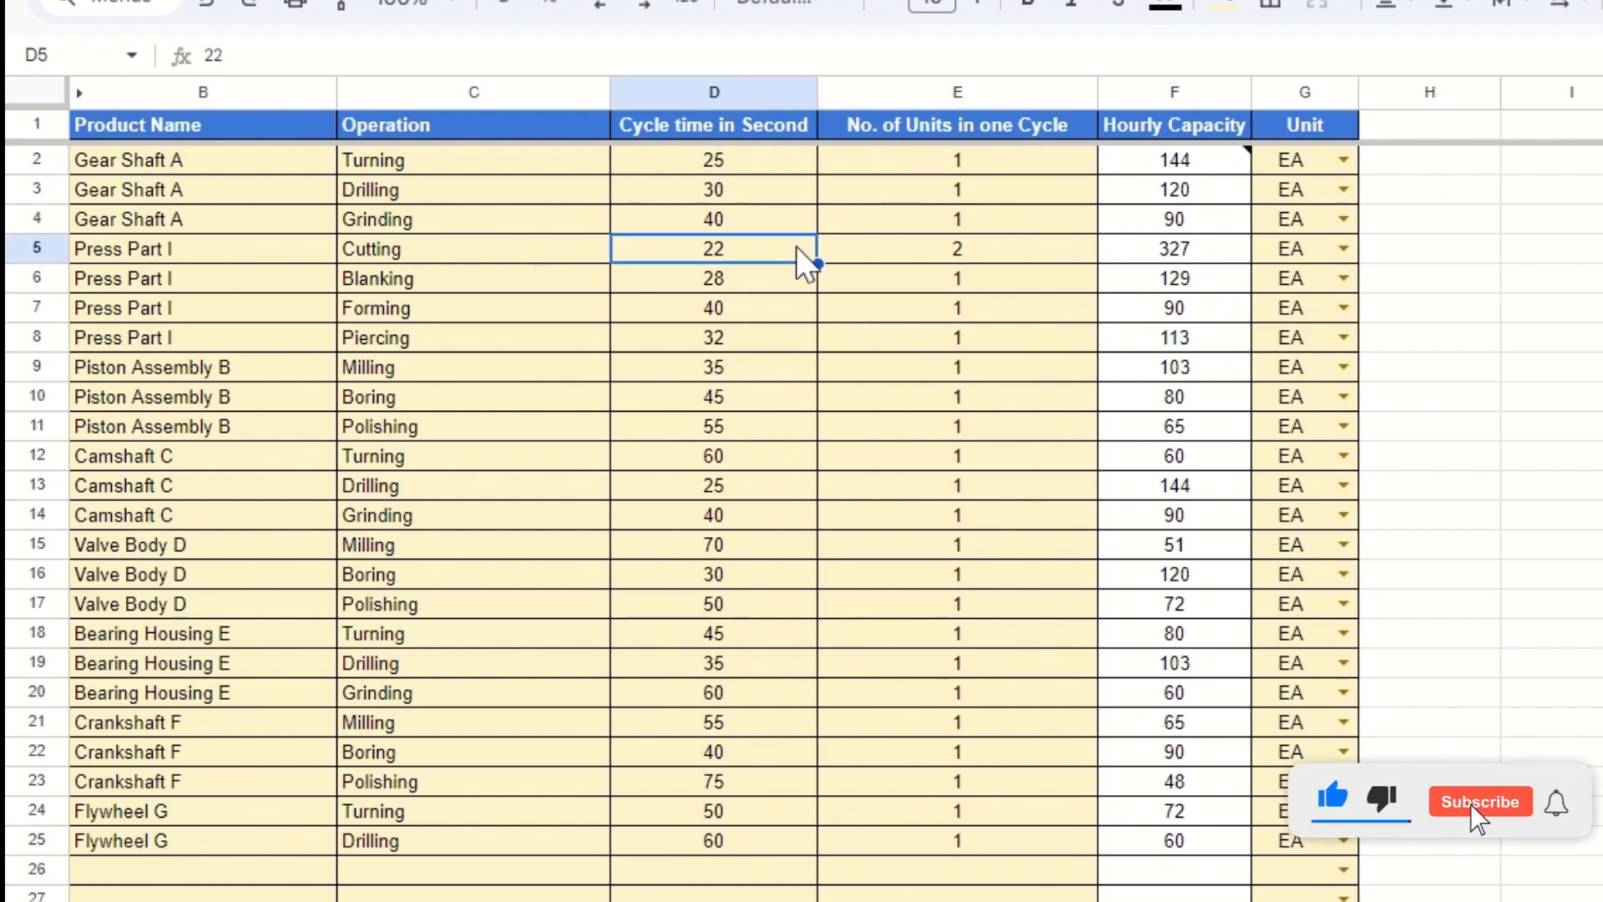
click(879, 243)
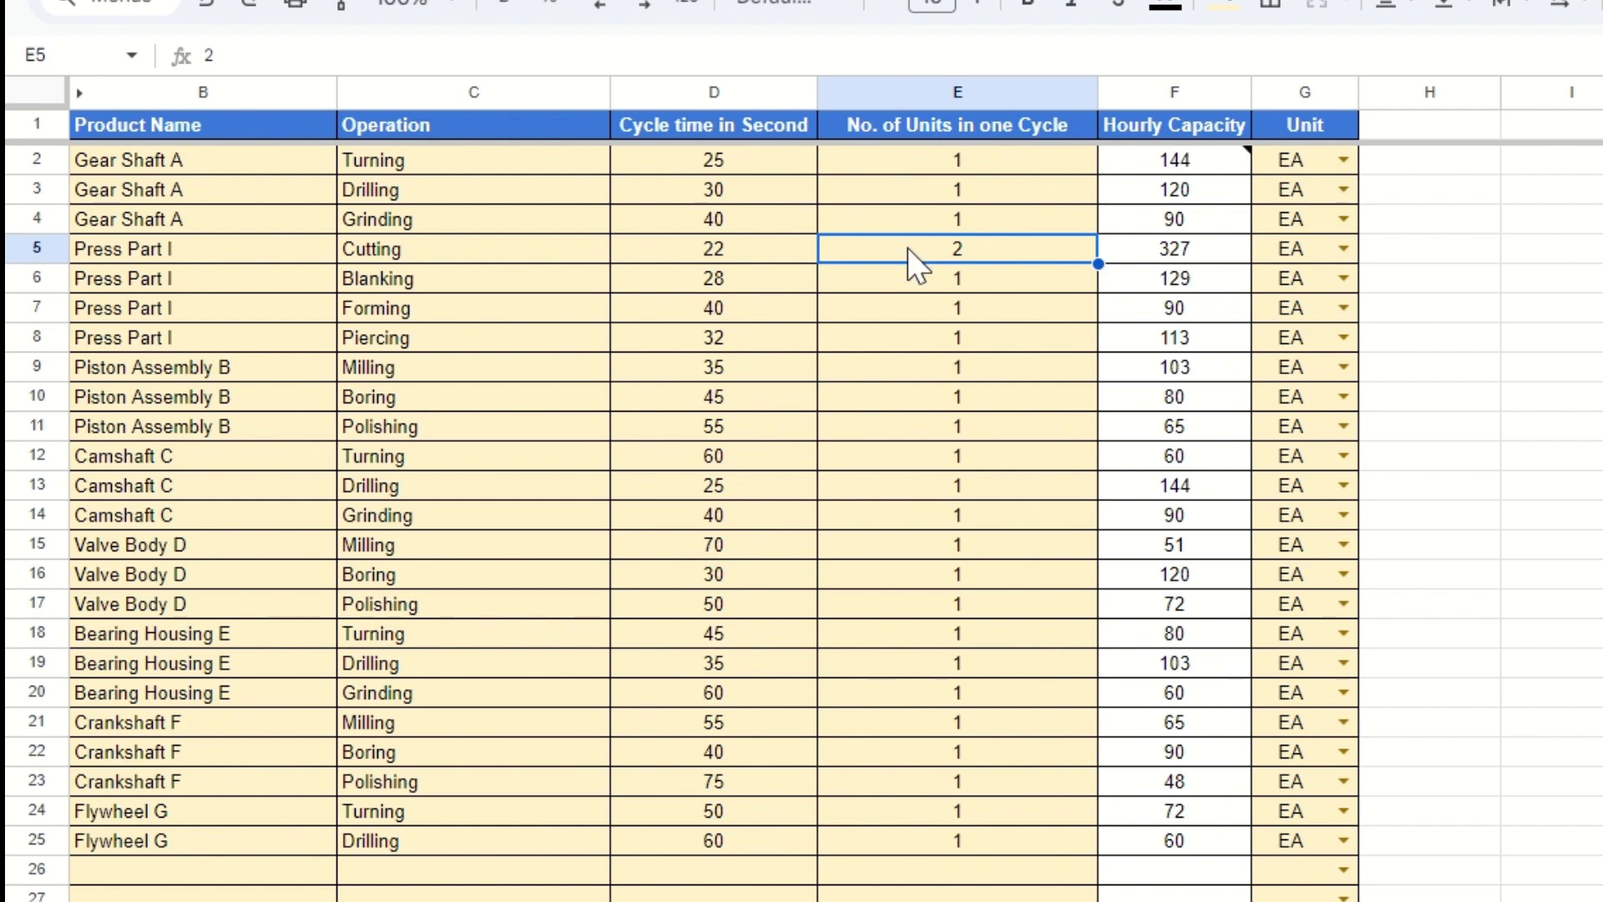
drag(950, 162, 1017, 400)
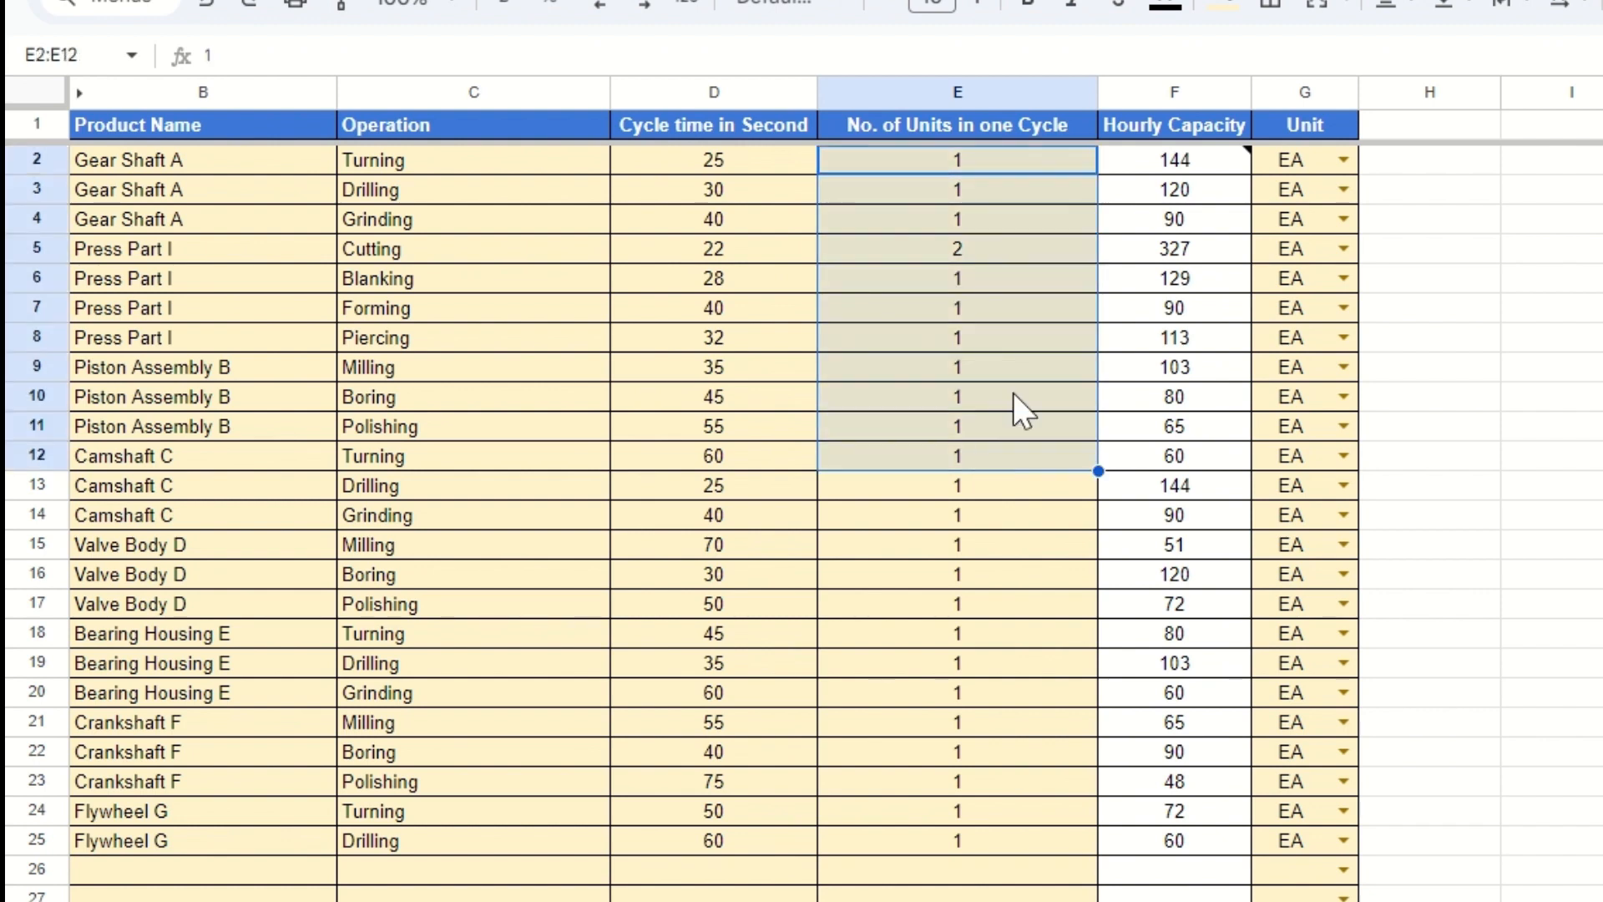
drag(1186, 171, 1208, 405)
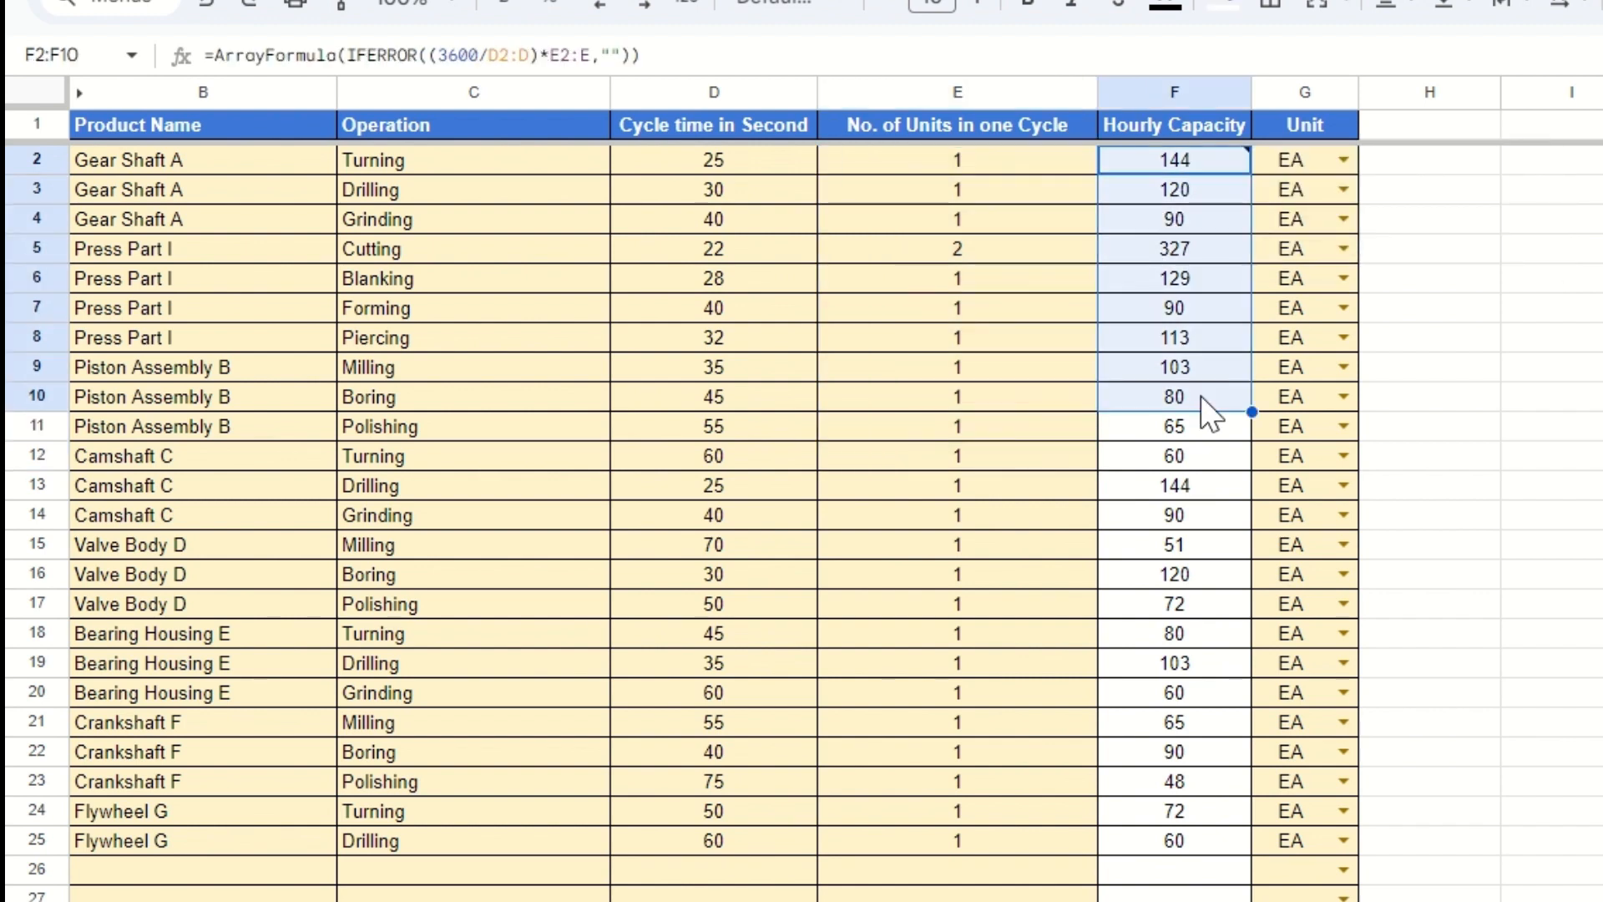
- Examine the Hourly Capacity formula in column F alongside the cycle times in column D
click(1188, 167)
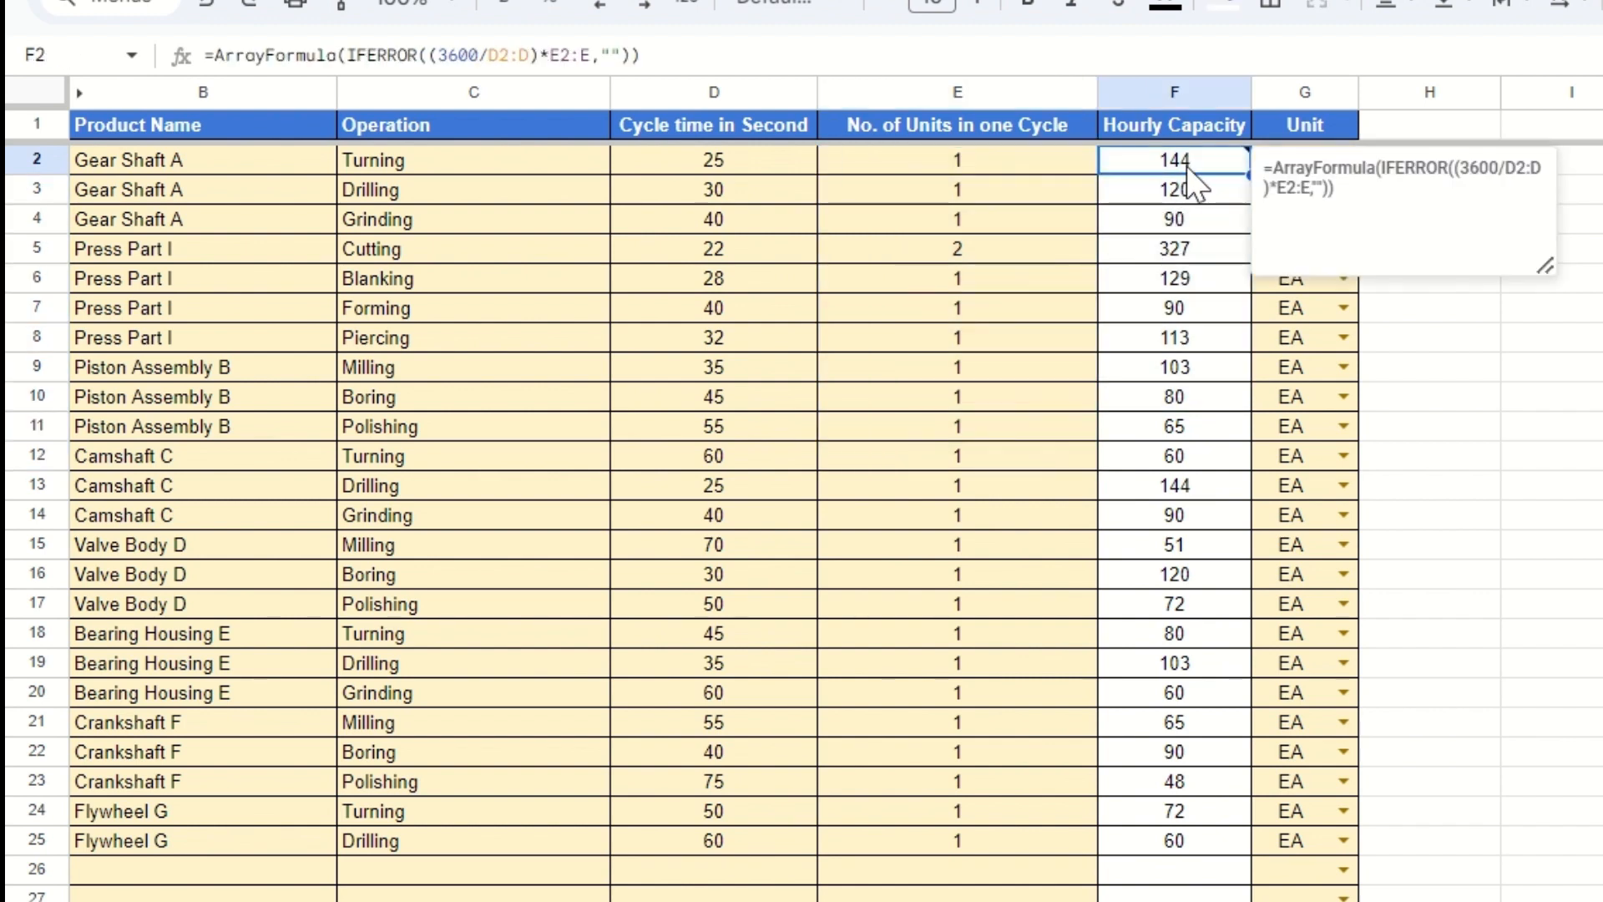
drag(1187, 164, 1169, 872)
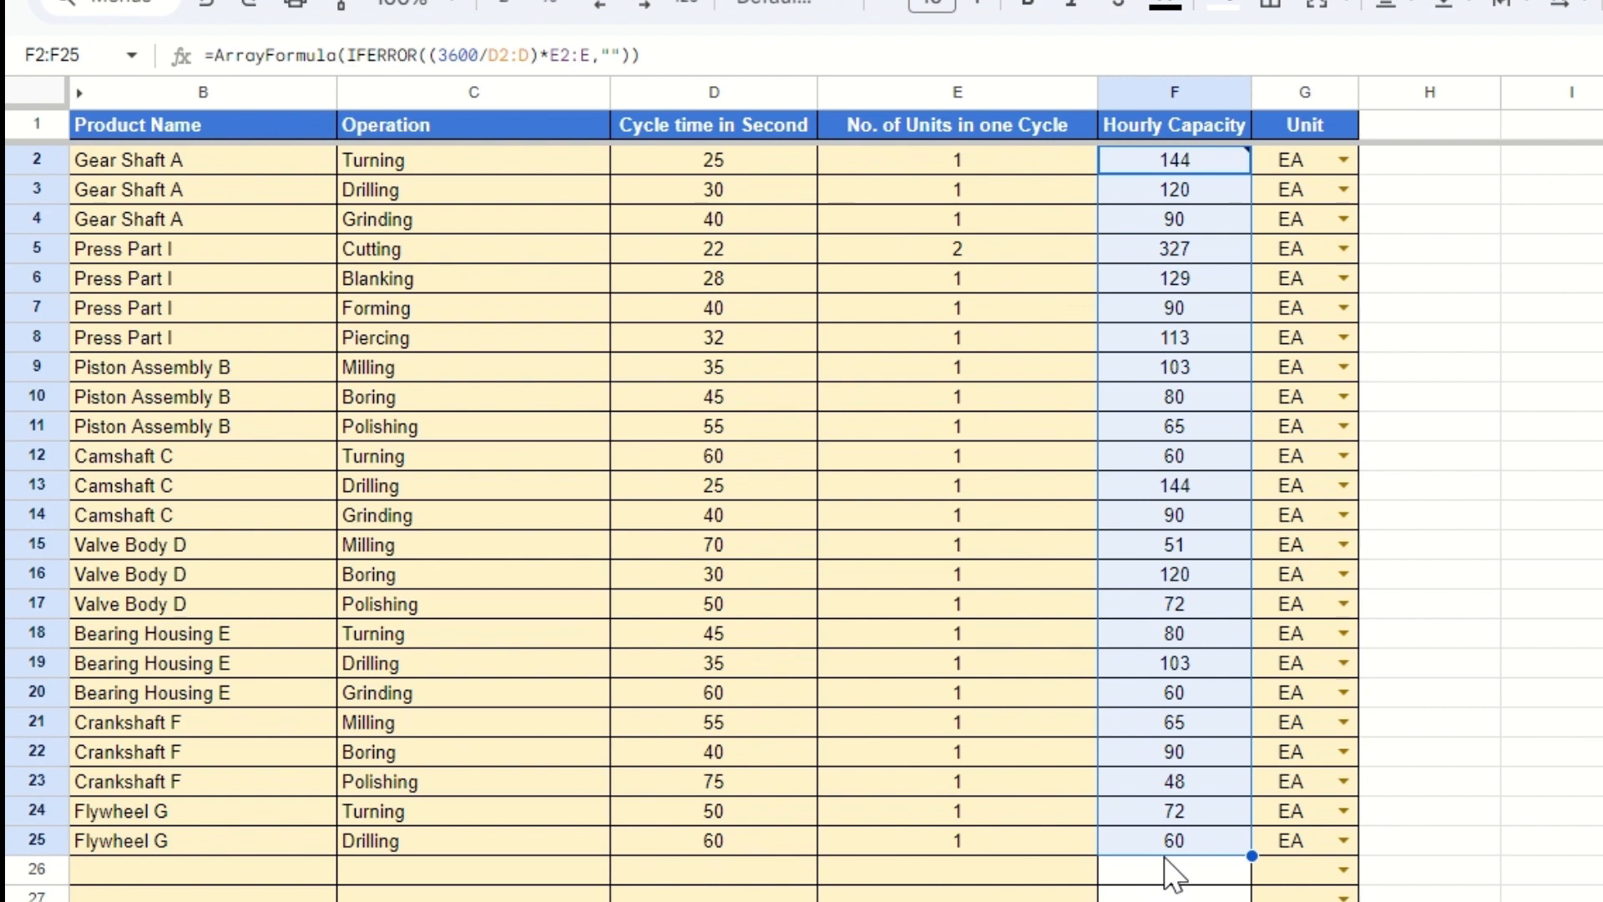
click(959, 195)
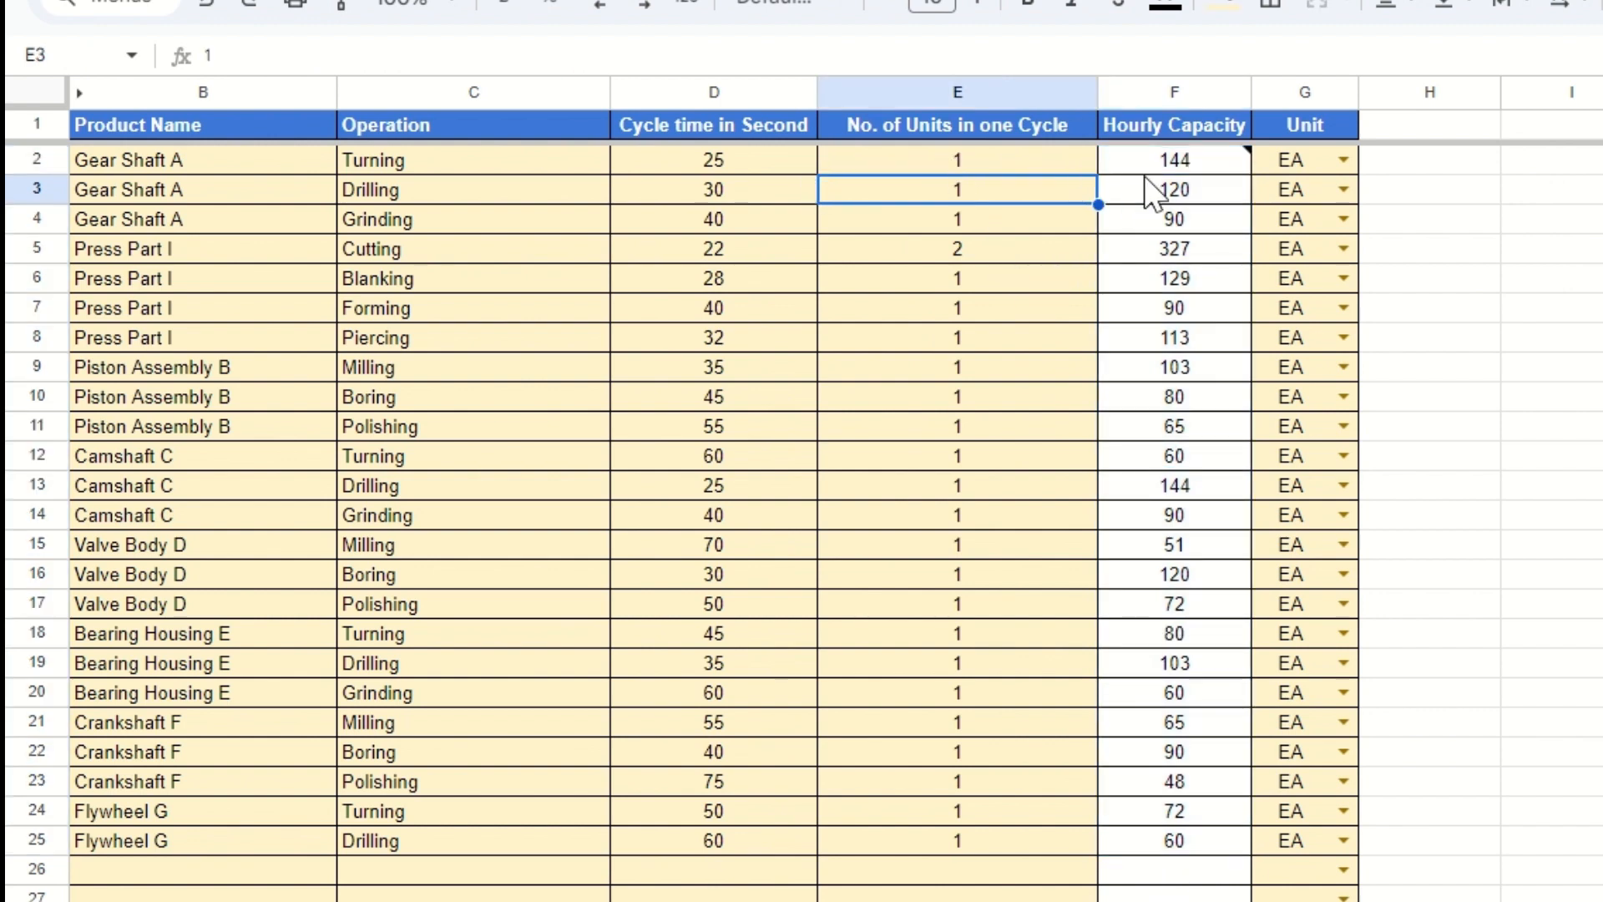
mouse_move(1154, 169)
drag(1154, 167, 1199, 590)
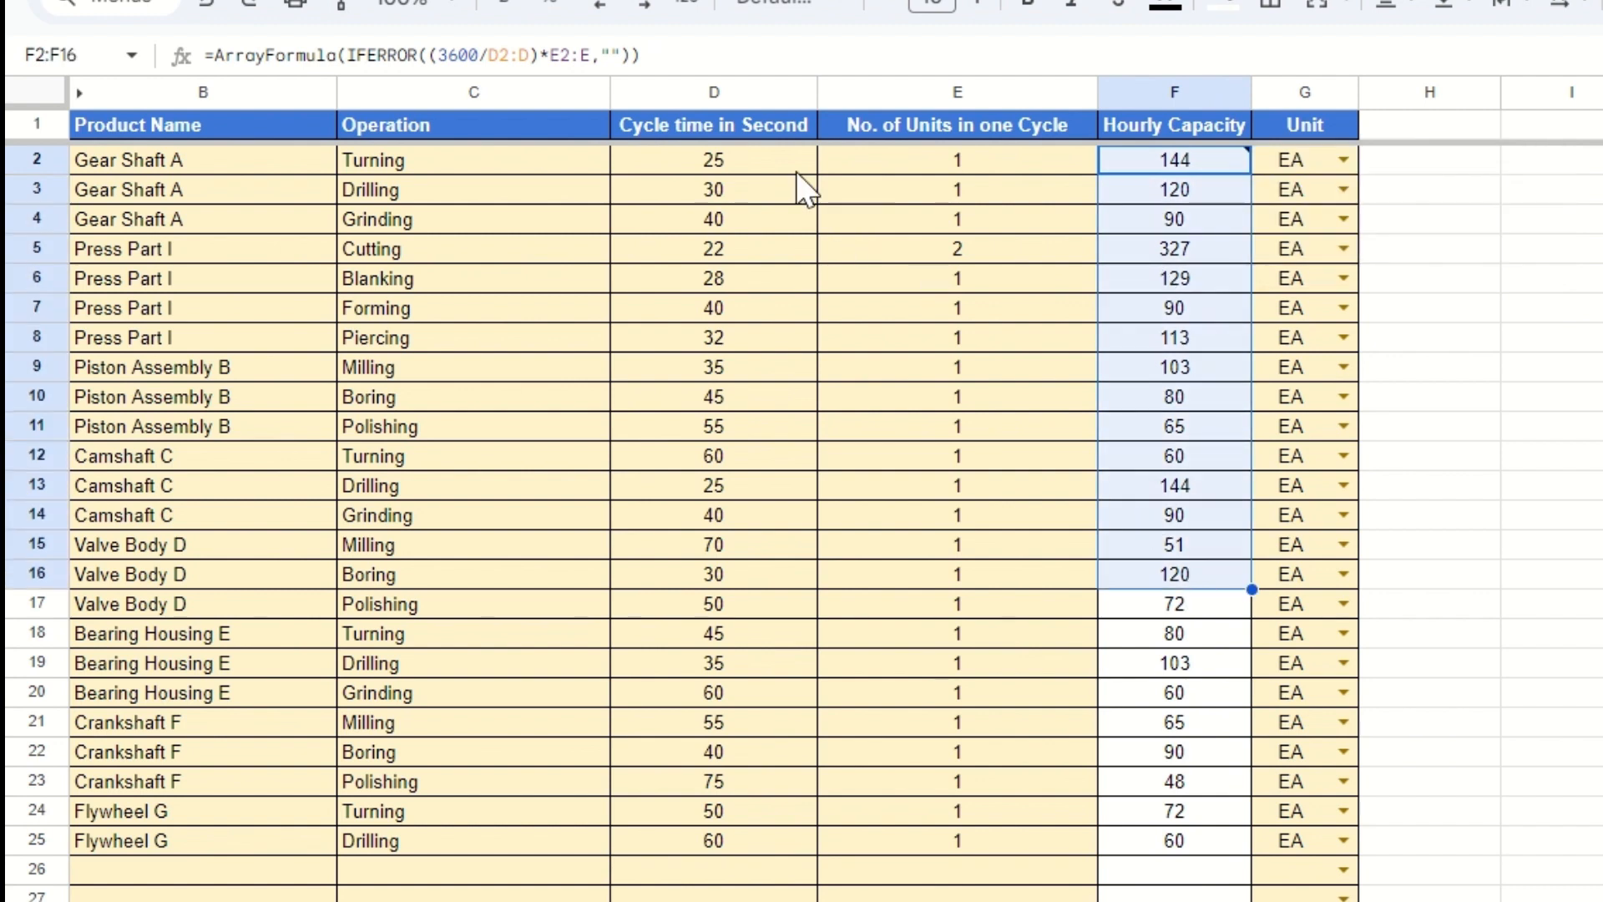
drag(776, 153, 693, 834)
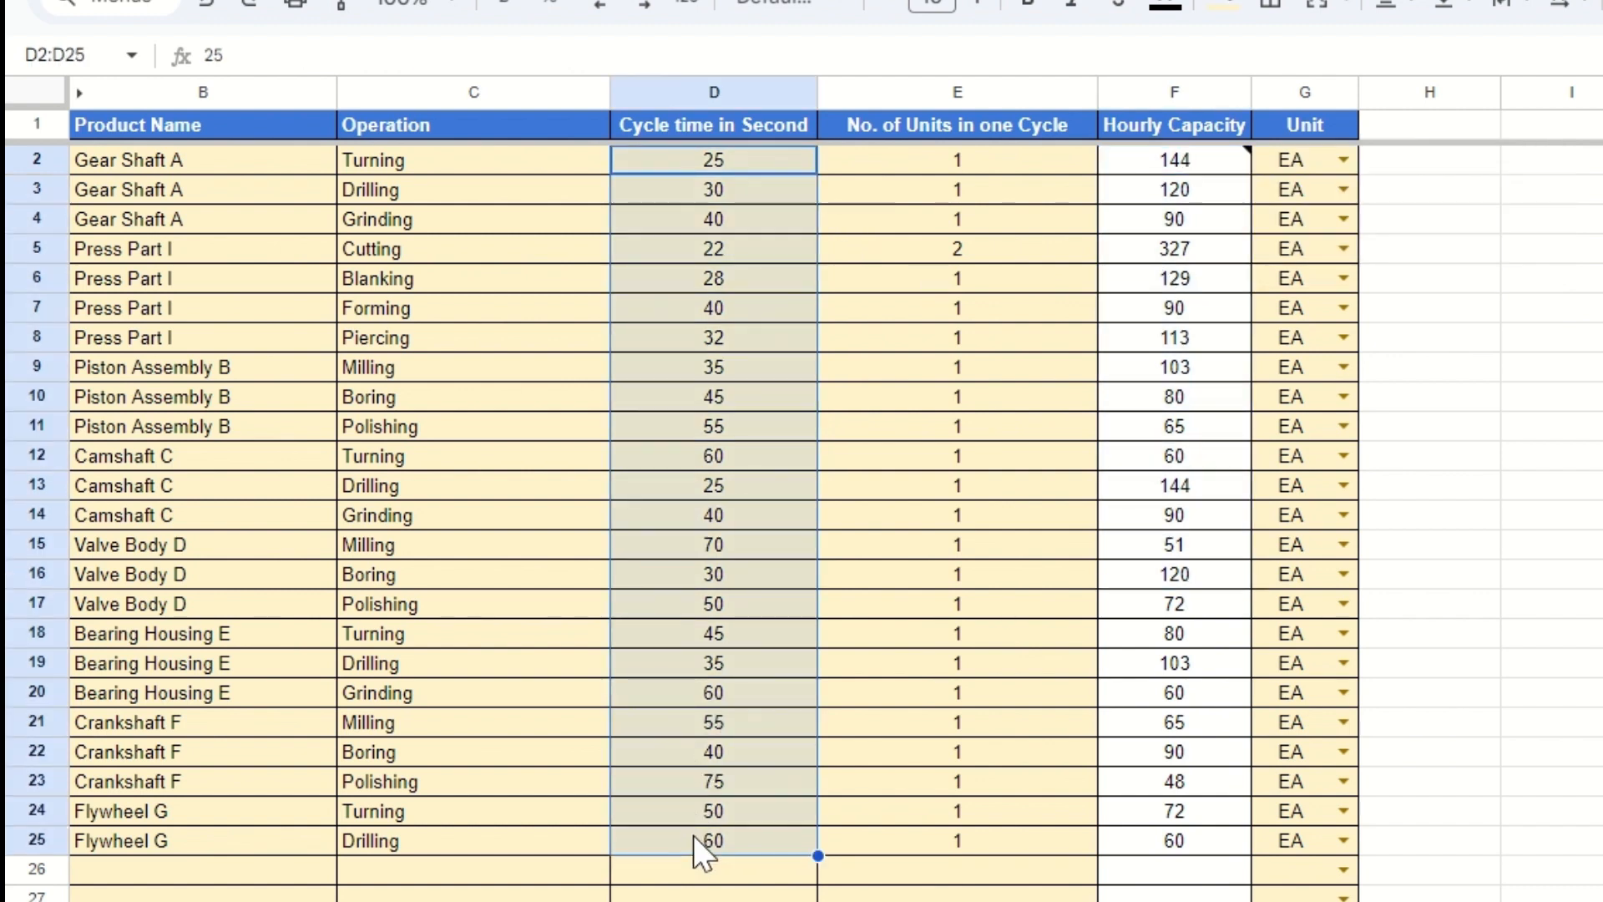
click(756, 153)
drag(757, 153, 708, 723)
drag(1163, 171, 1177, 659)
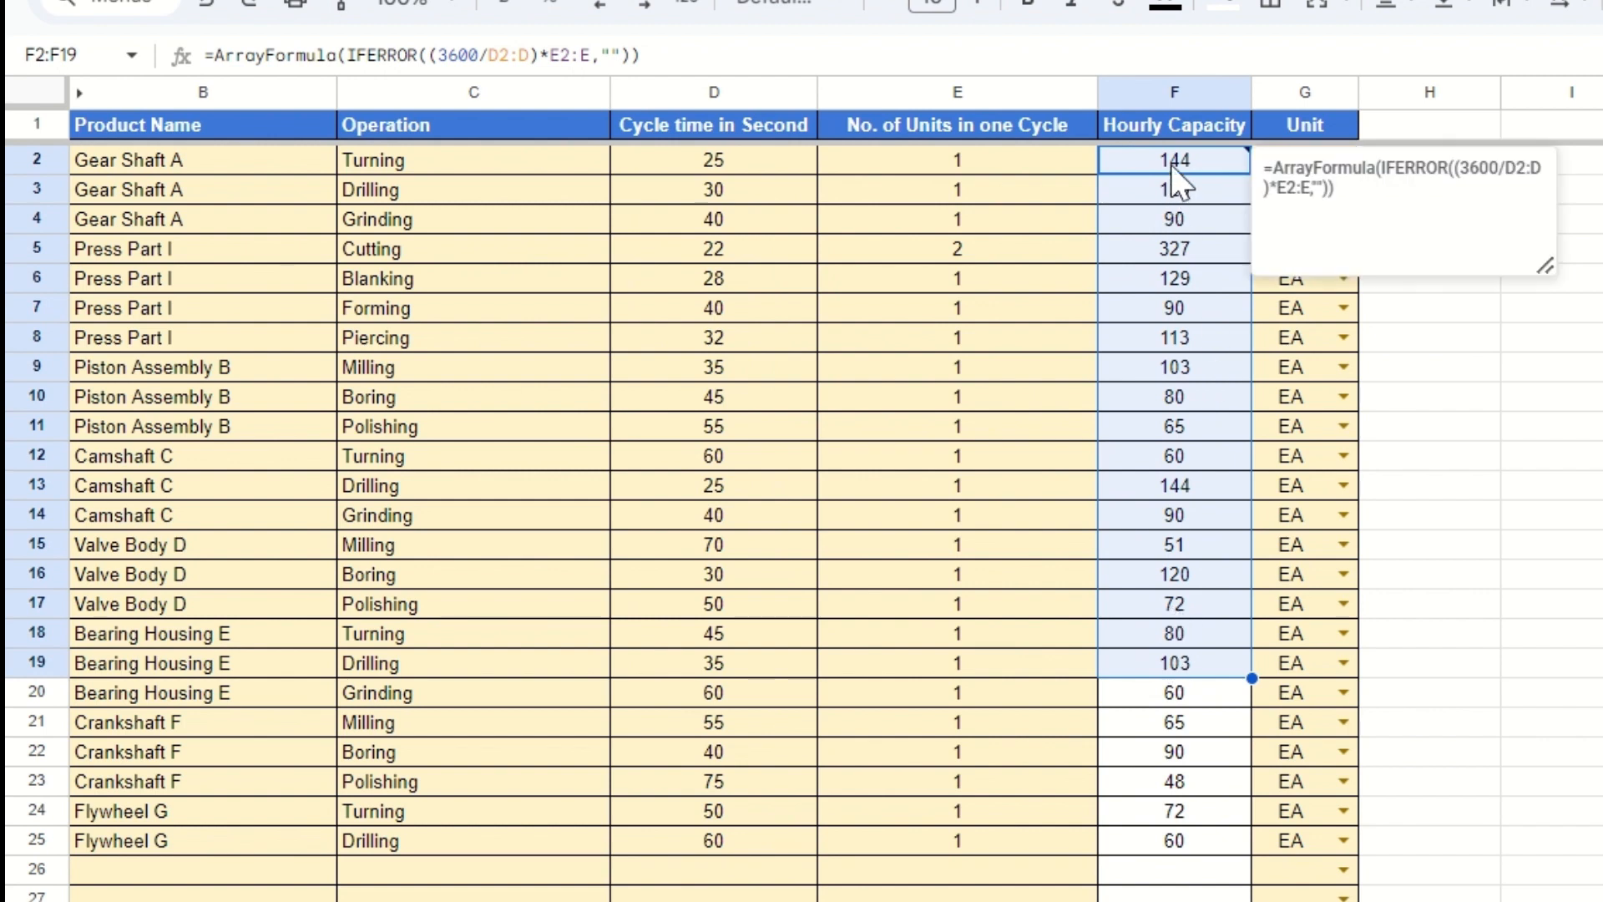
drag(1171, 164, 1160, 702)
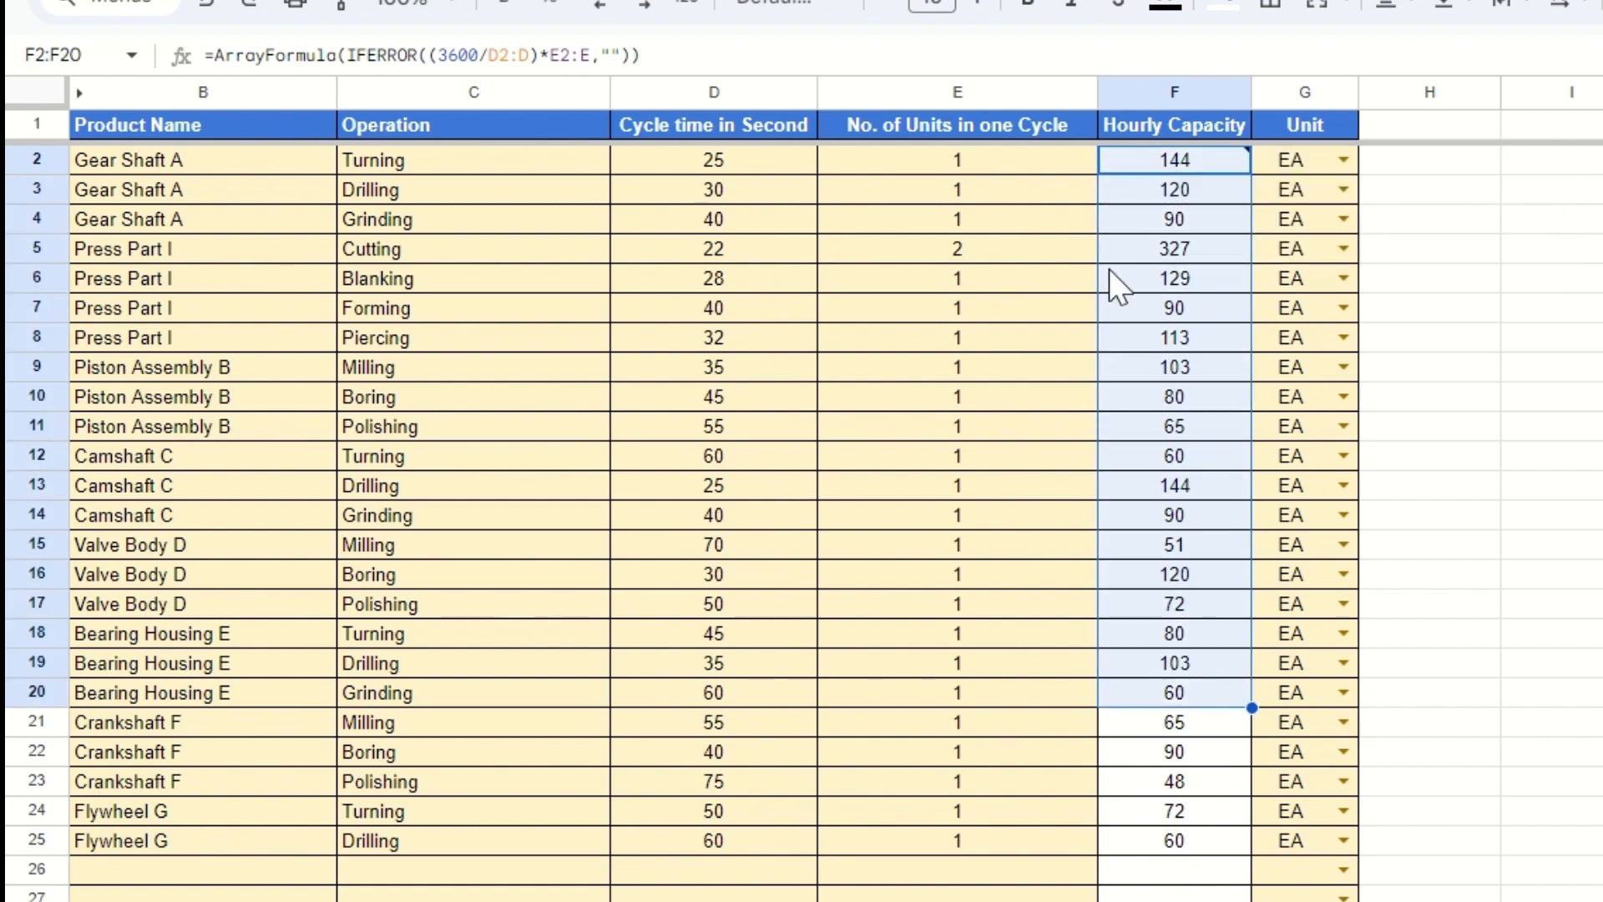
- Check the formula in F2 against the cycle time and number of units columns it references
drag(784, 165, 912, 815)
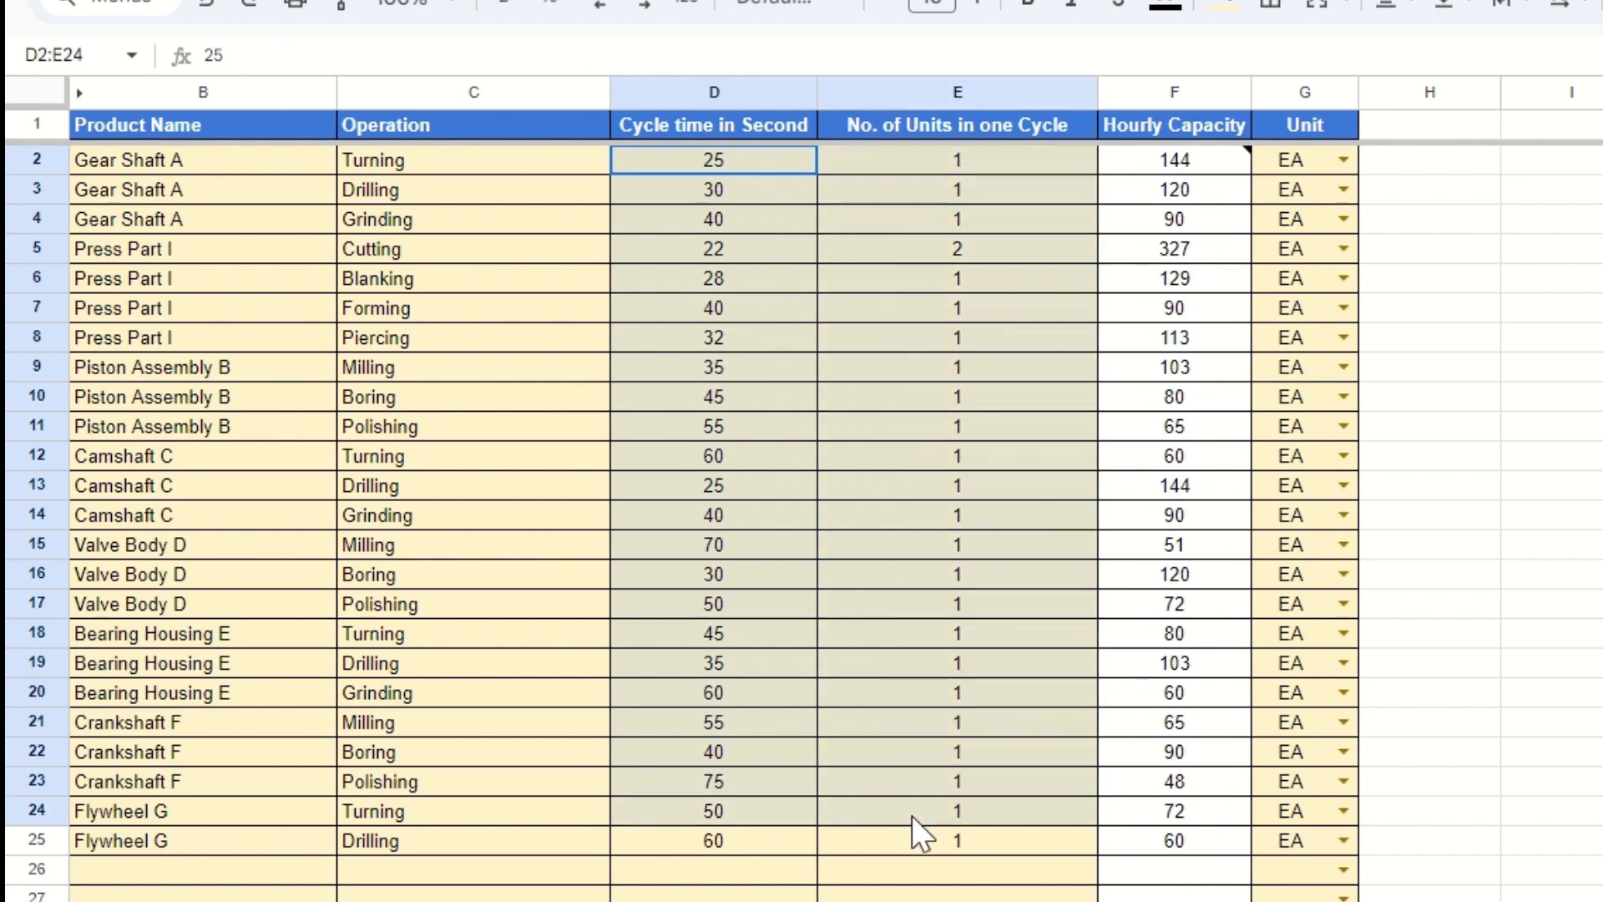
drag(1179, 161, 1117, 633)
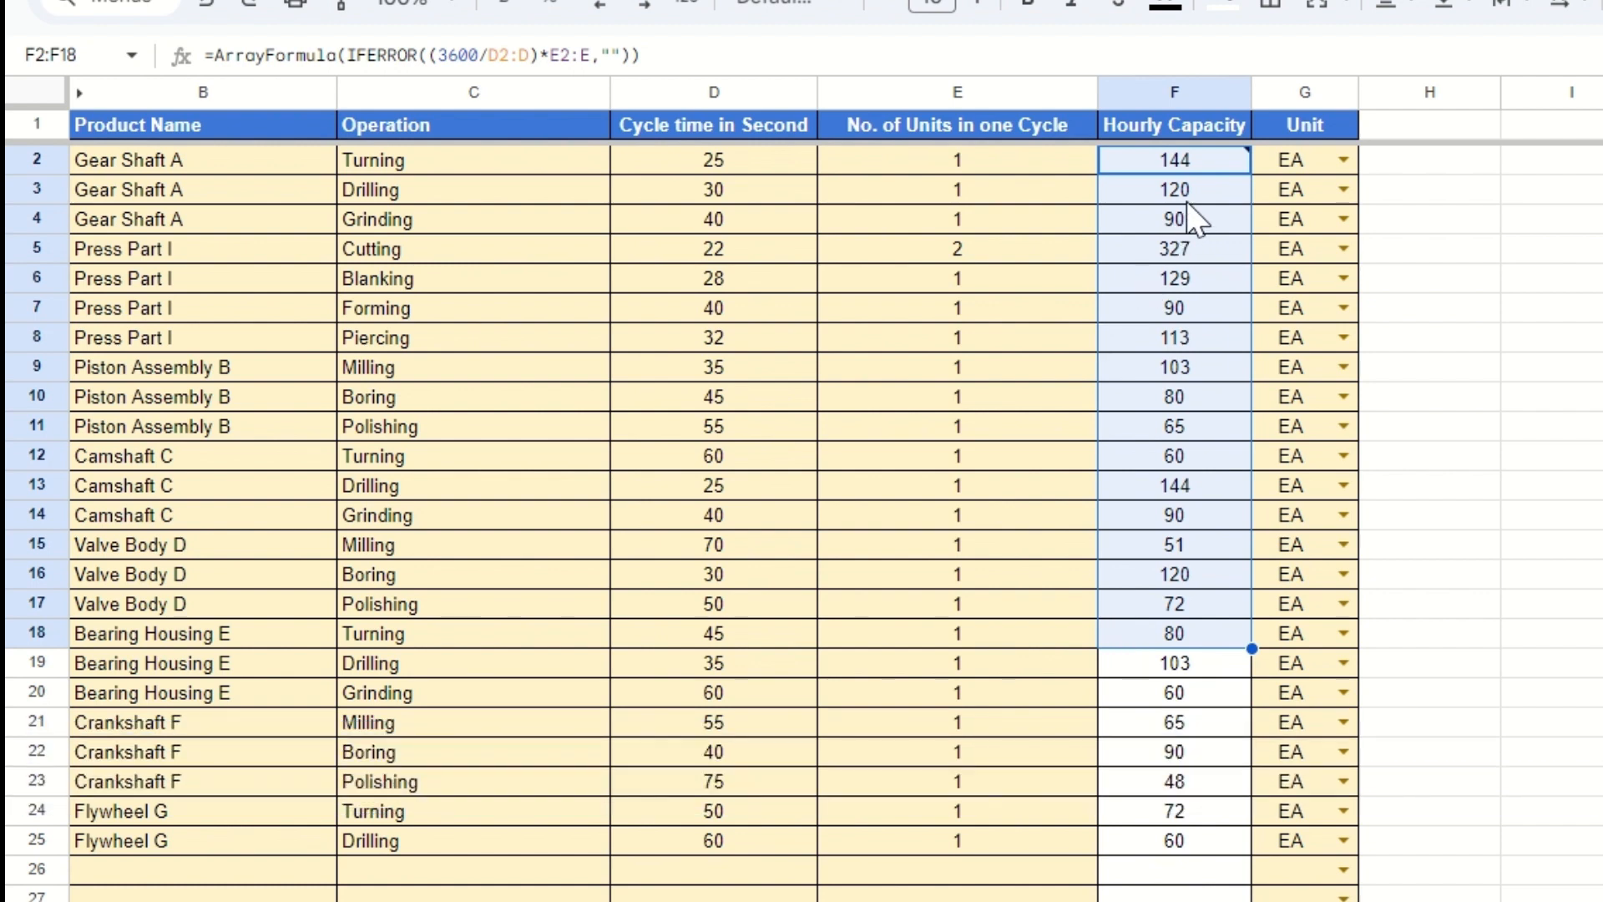
click(1187, 163)
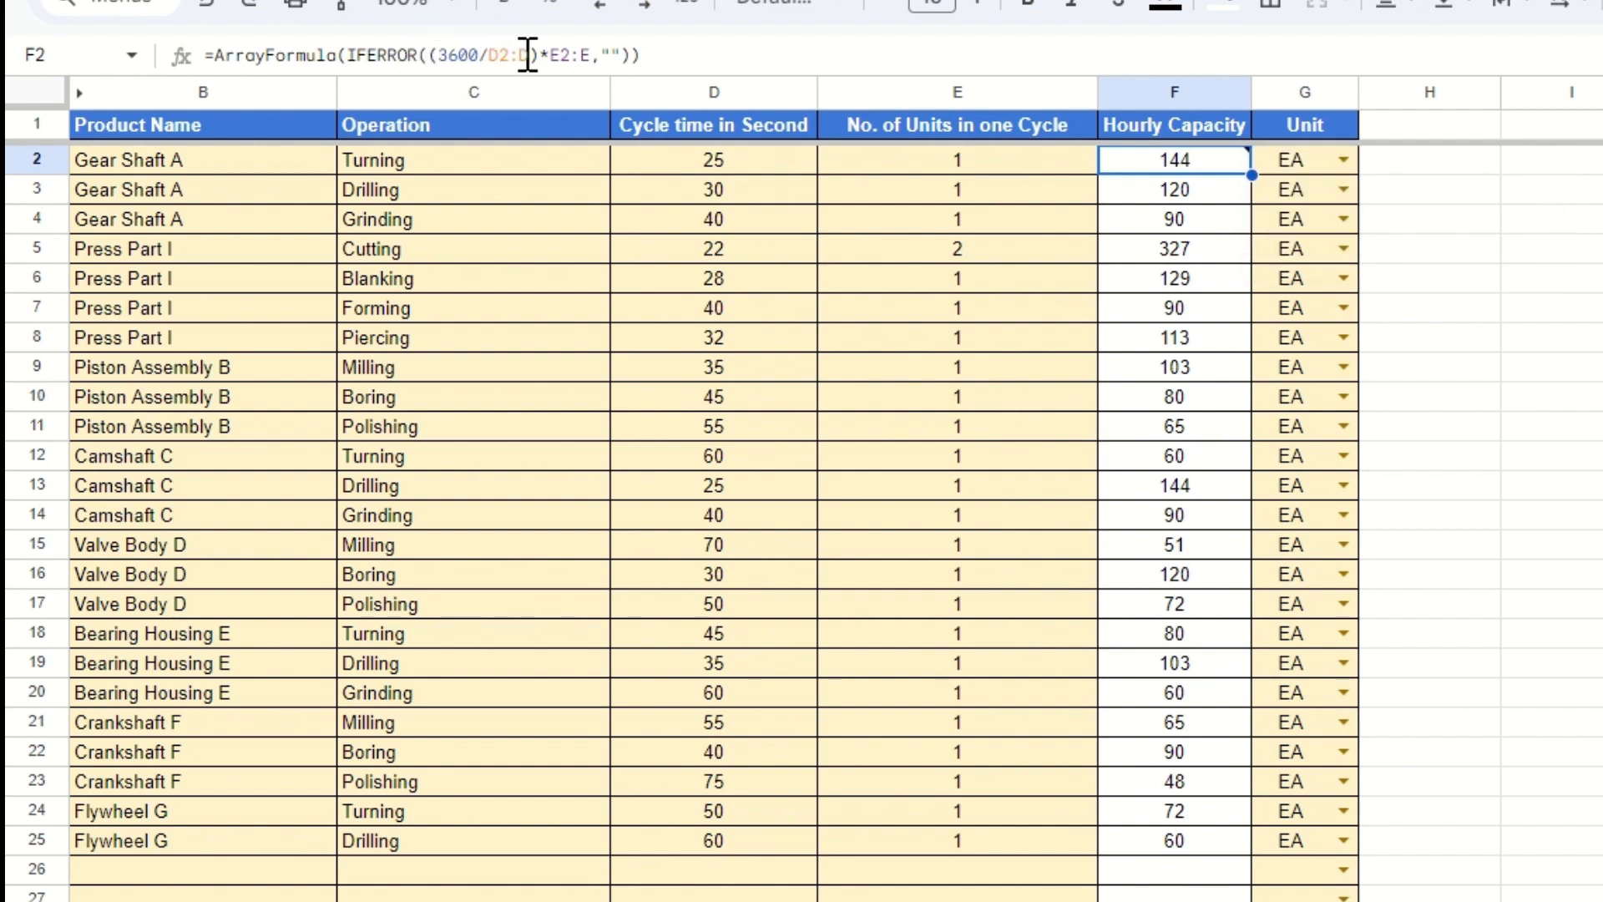
mouse_move(1152, 161)
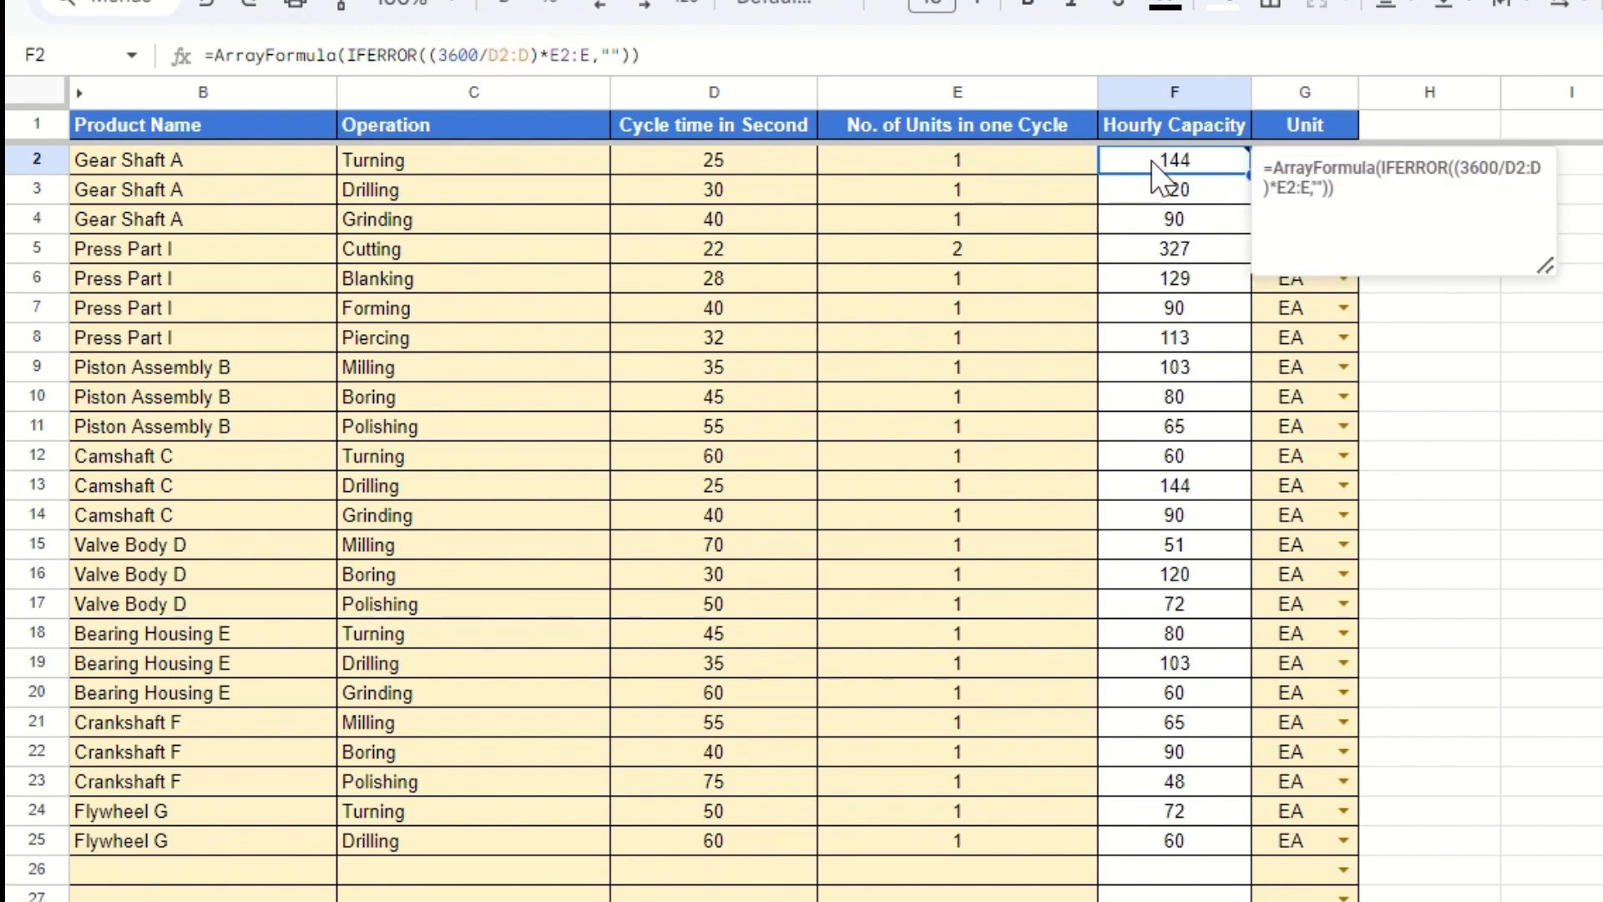
drag(1152, 167, 720, 856)
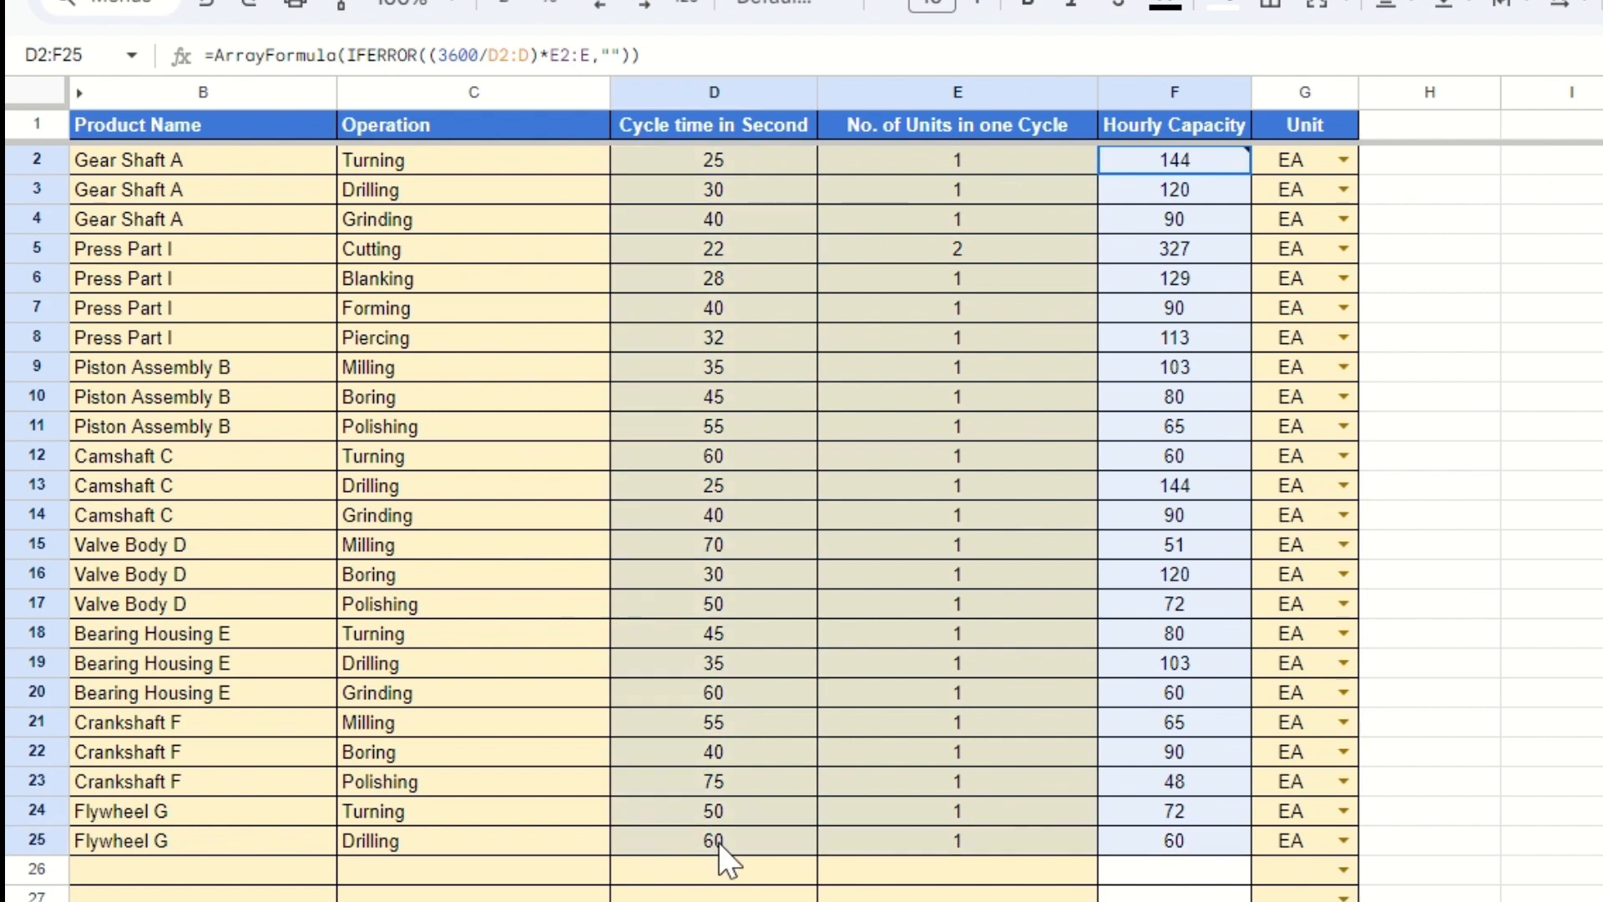
drag(1239, 163, 1202, 852)
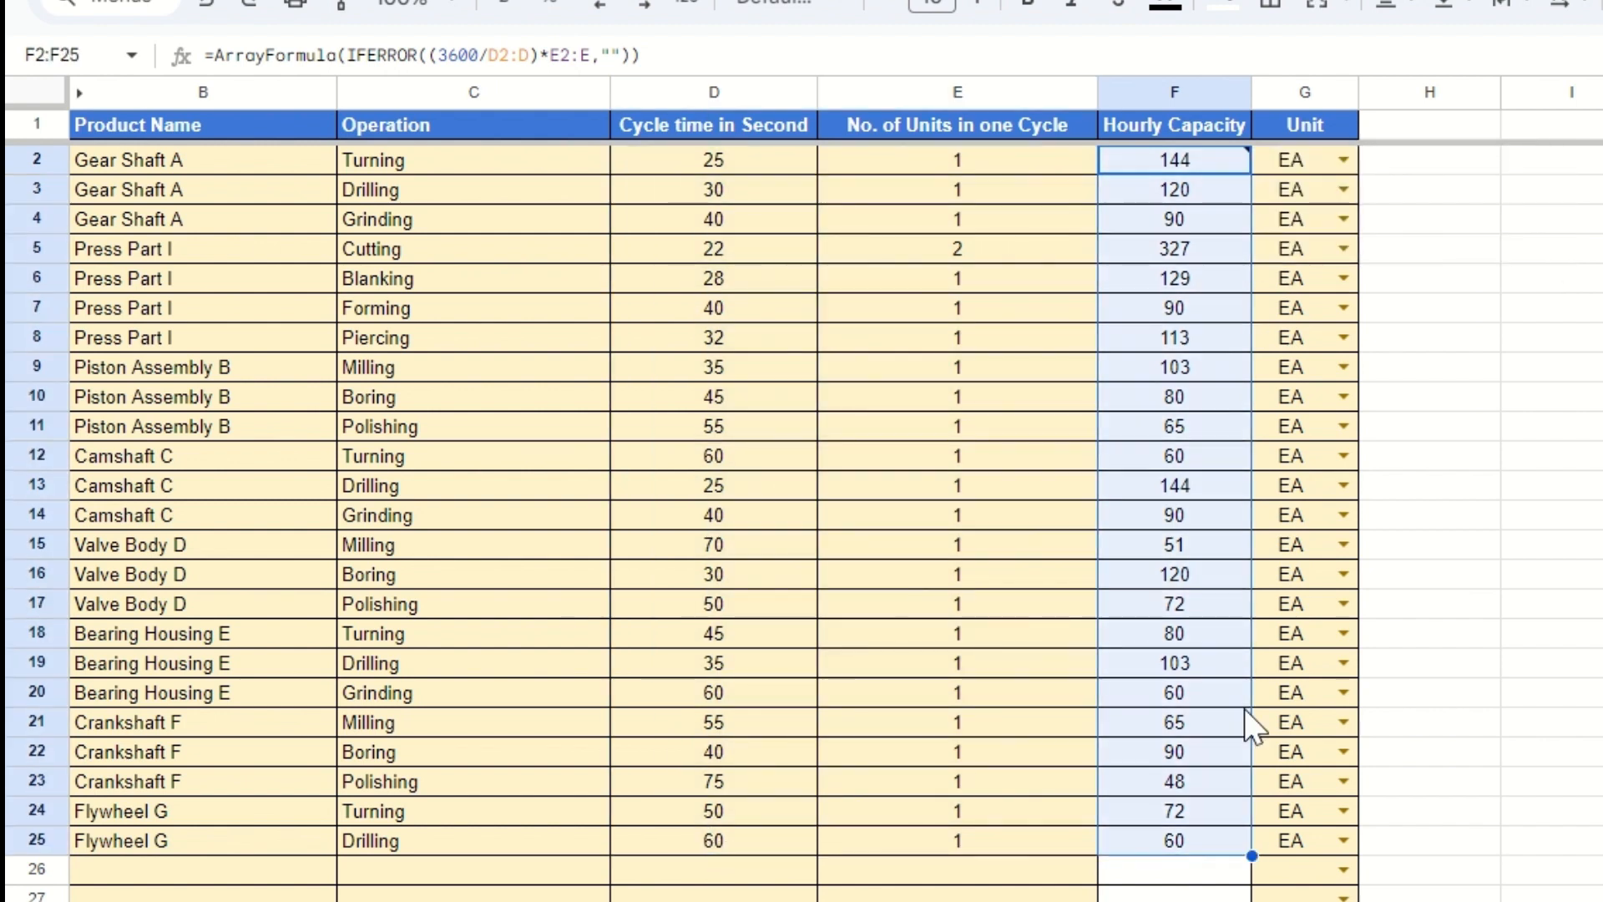
click(1215, 169)
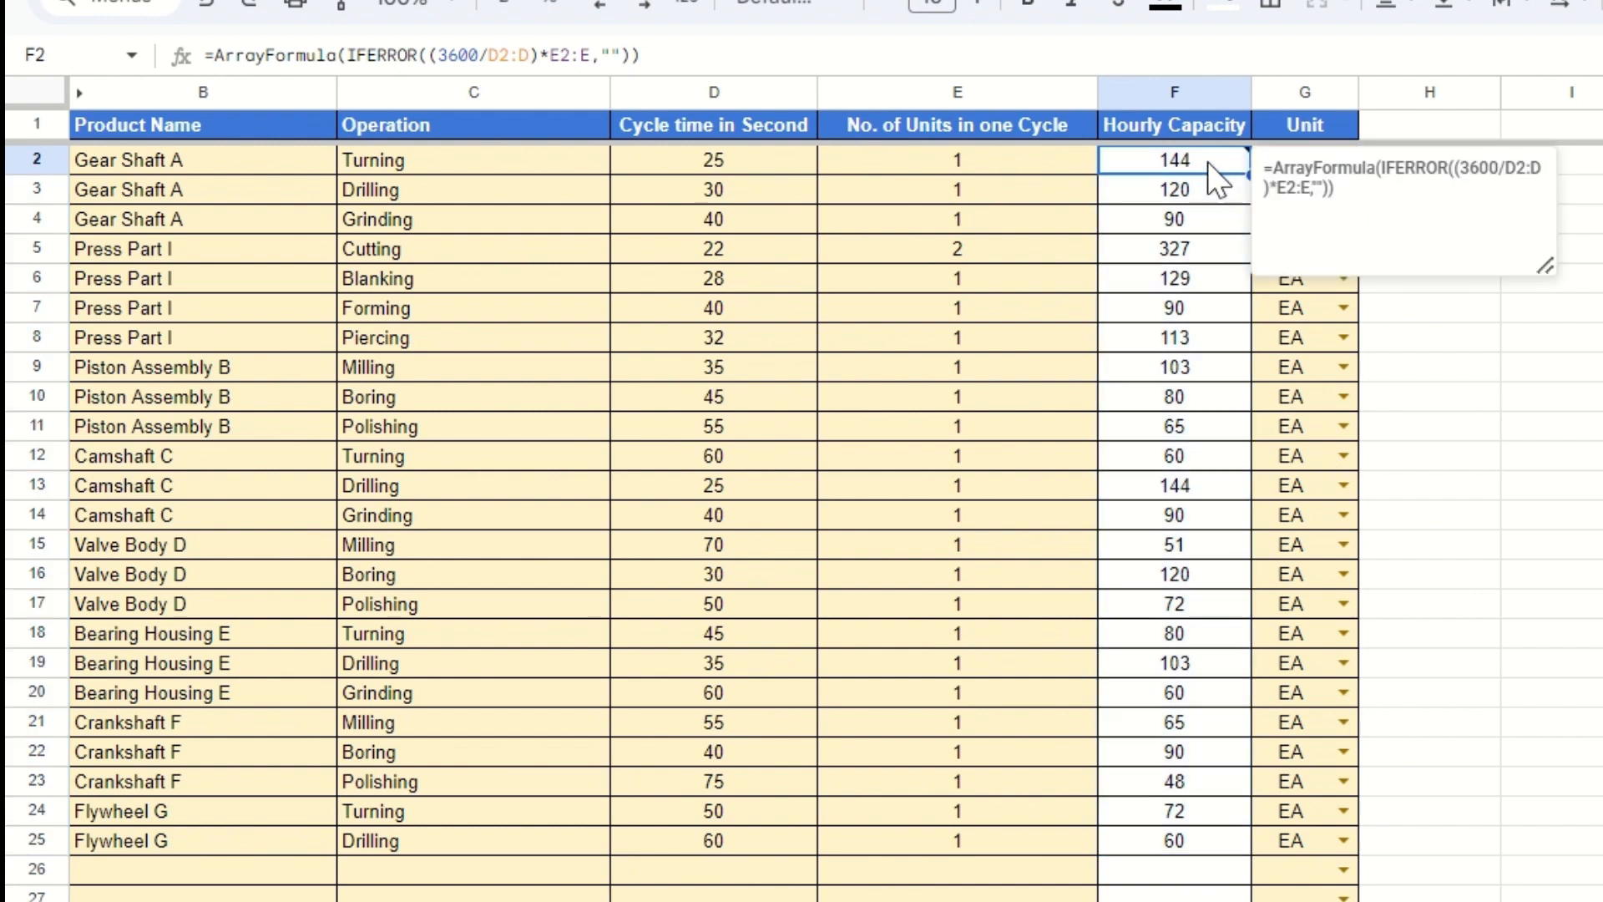
- Check the unit options offered for Gear Shaft A Turning in G2, leaving the unit as EA
click(1293, 458)
click(1311, 160)
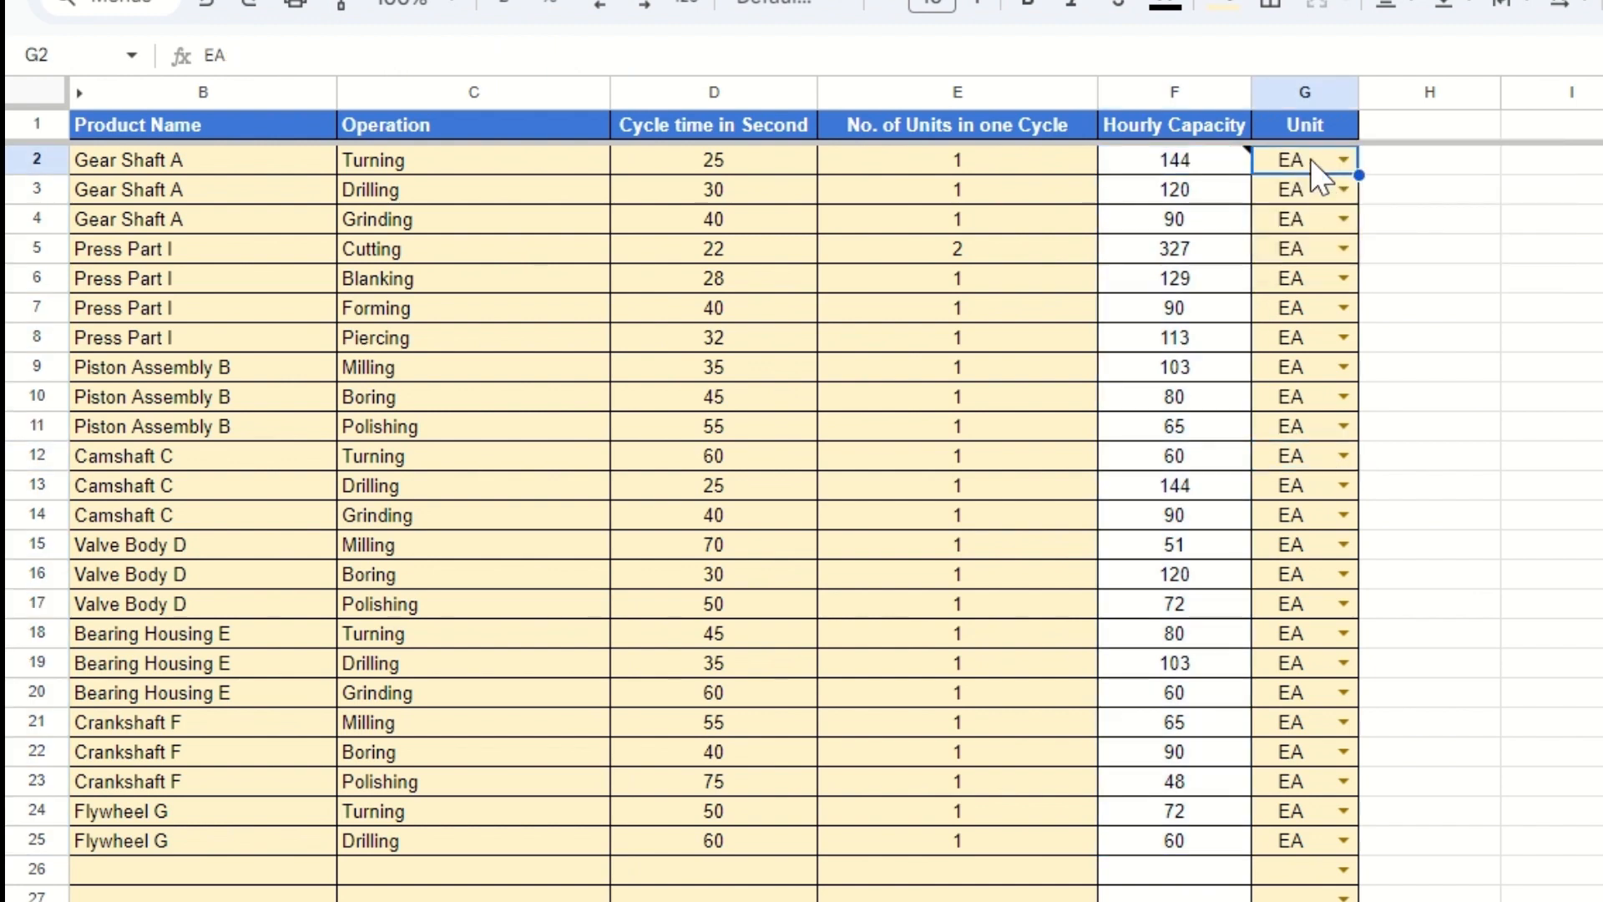
click(1343, 159)
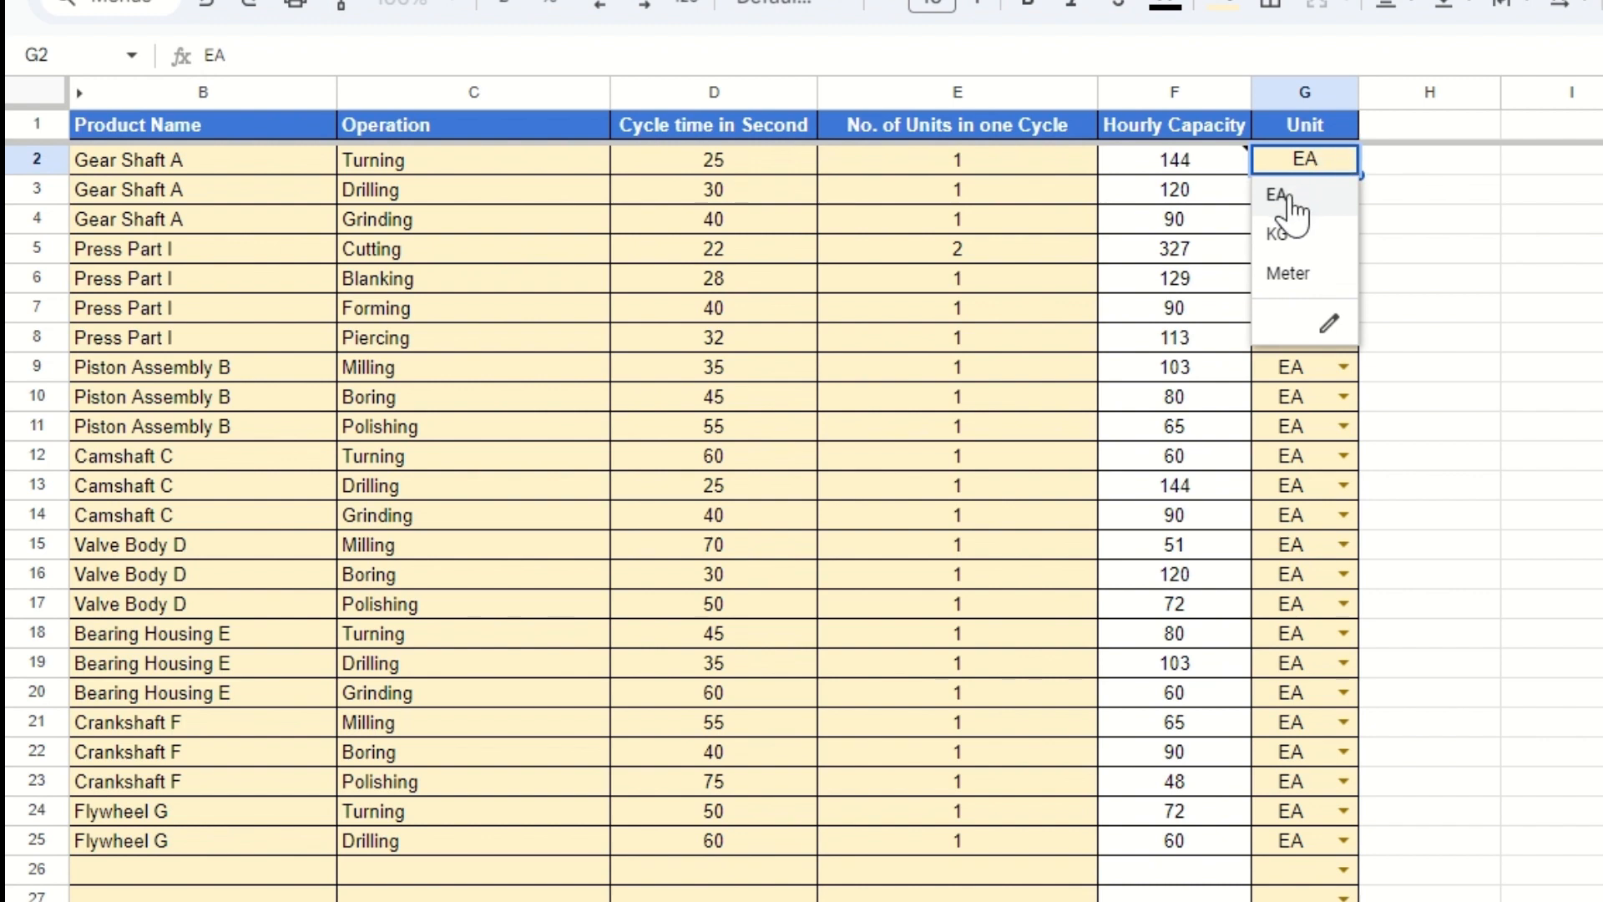
click(1398, 167)
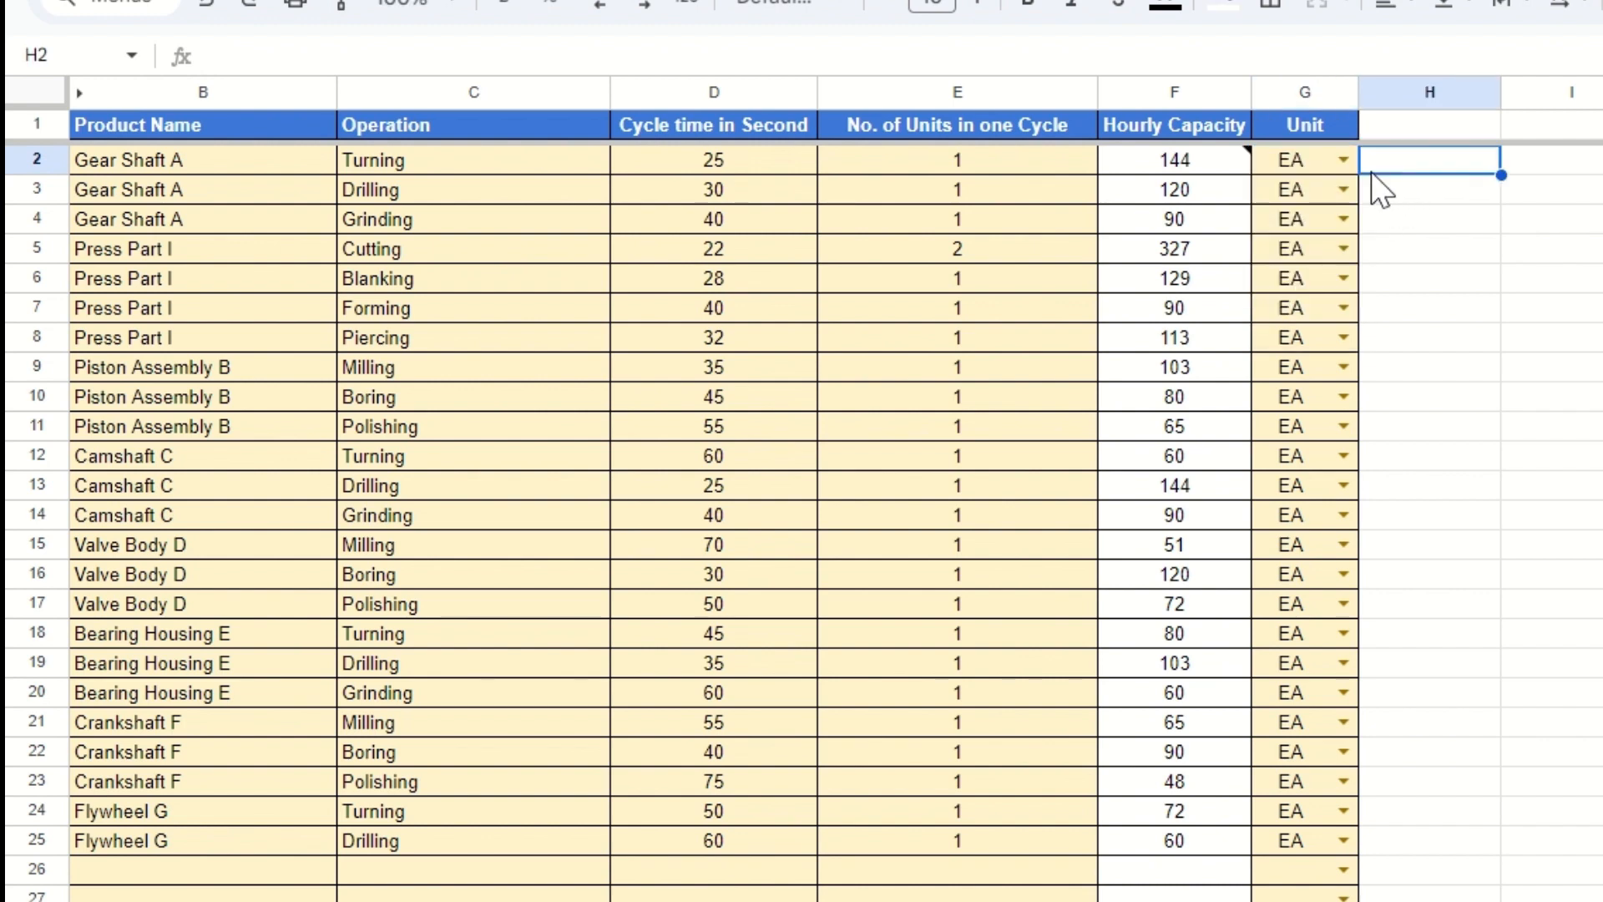
click(1342, 158)
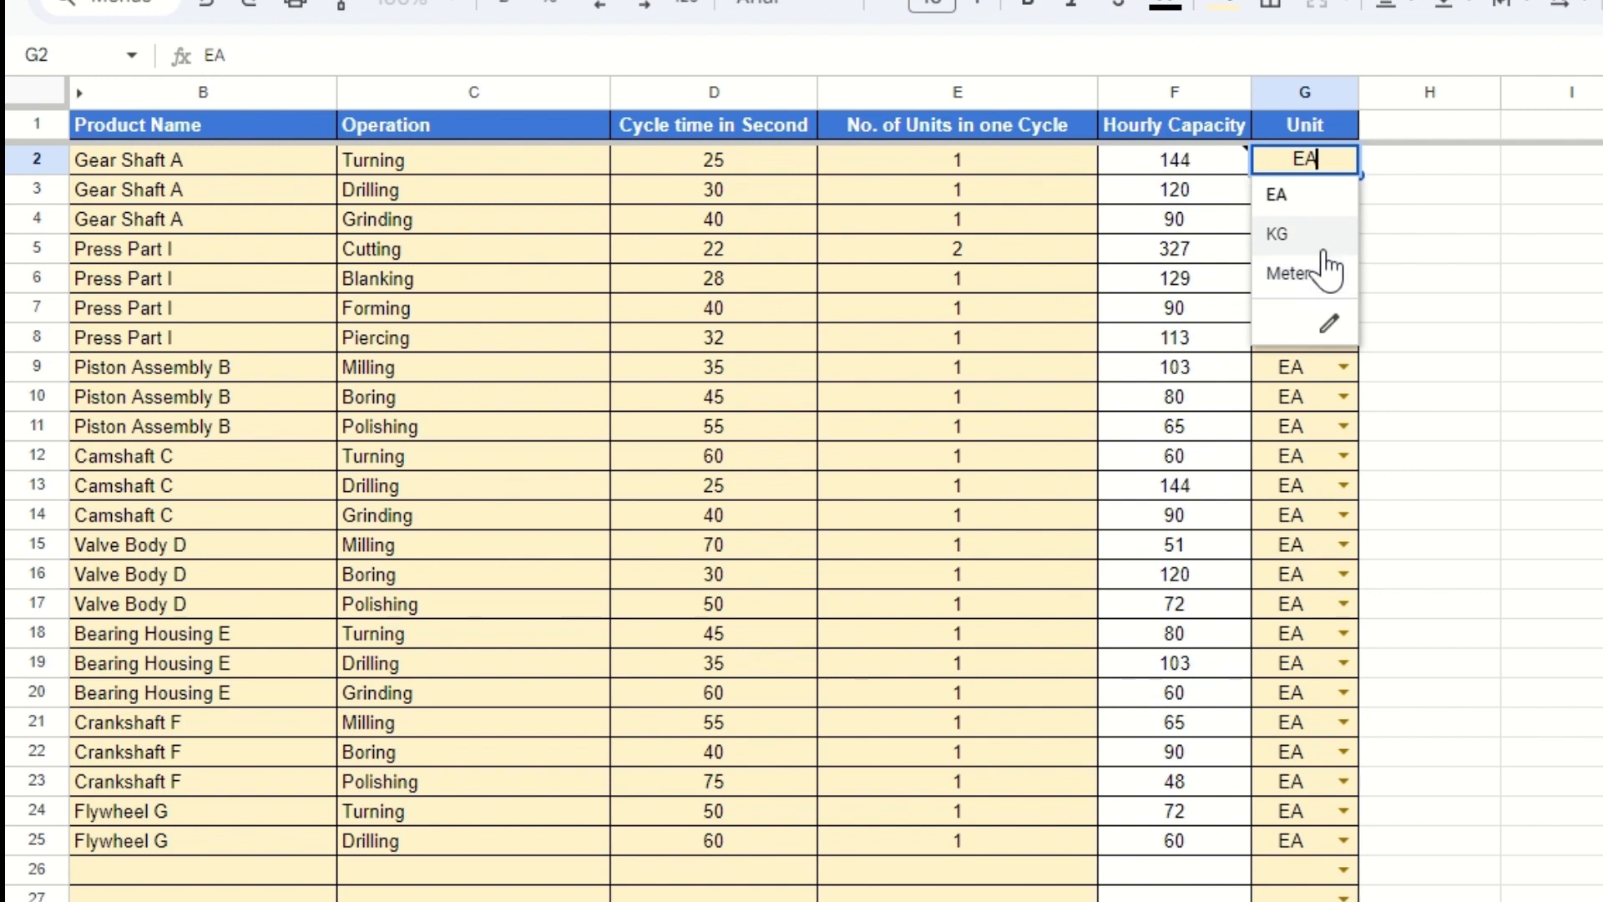
click(1383, 167)
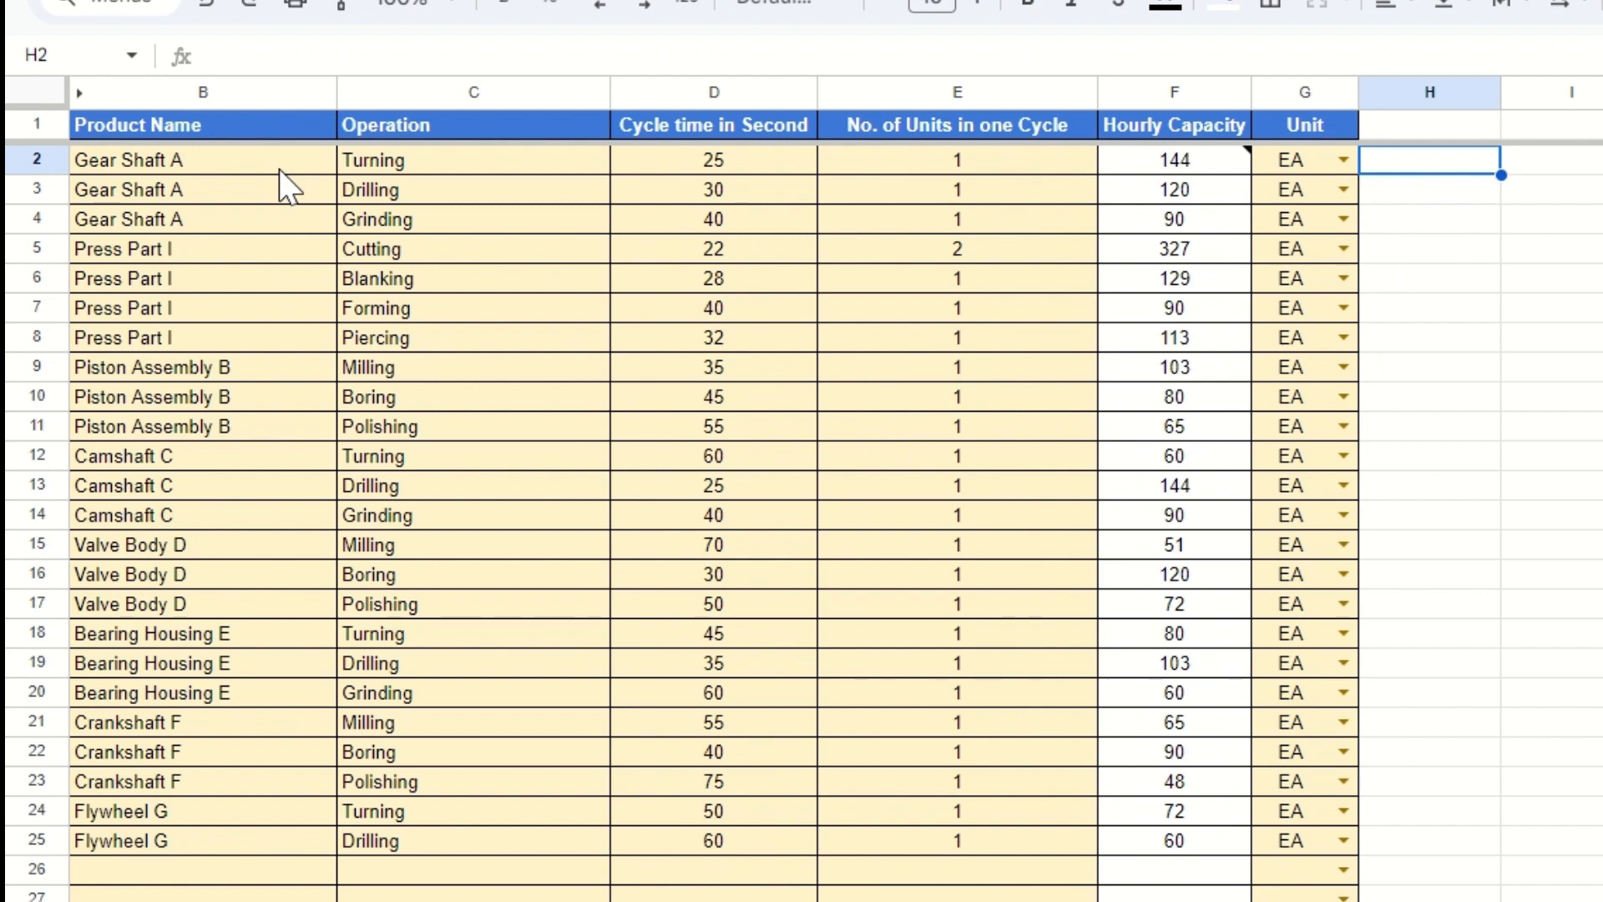
- Review the input columns from Product Name to No. of Units in one Cycle, along with the formula-driven Hourly Capacity column
drag(280, 169, 924, 838)
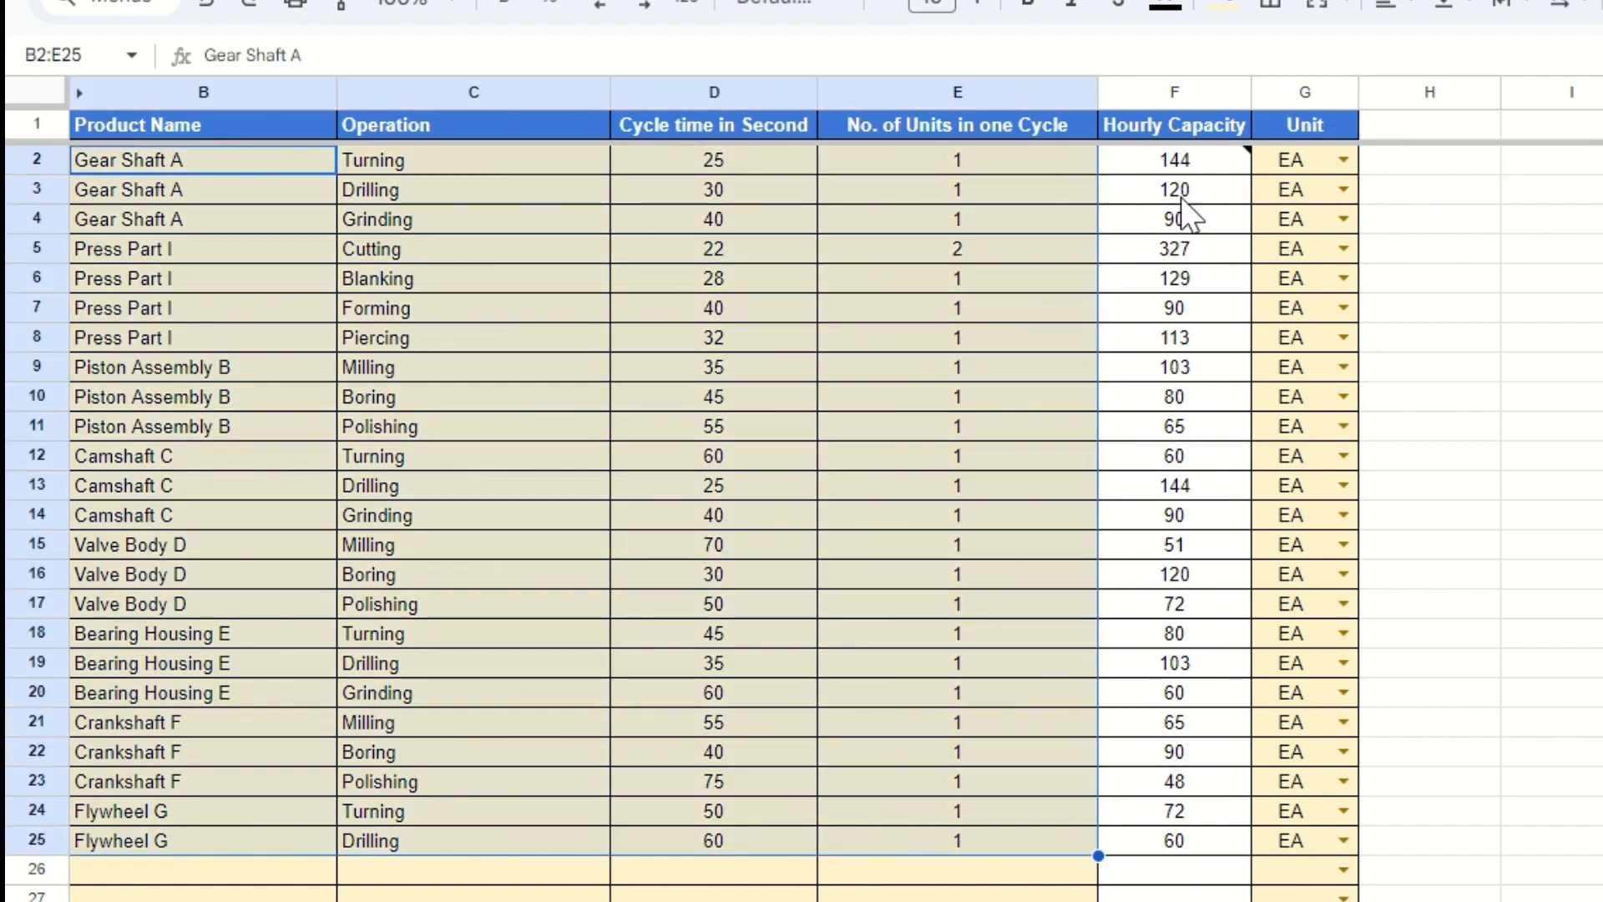
mouse_move(1176, 171)
click(1202, 167)
drag(1202, 167, 1177, 409)
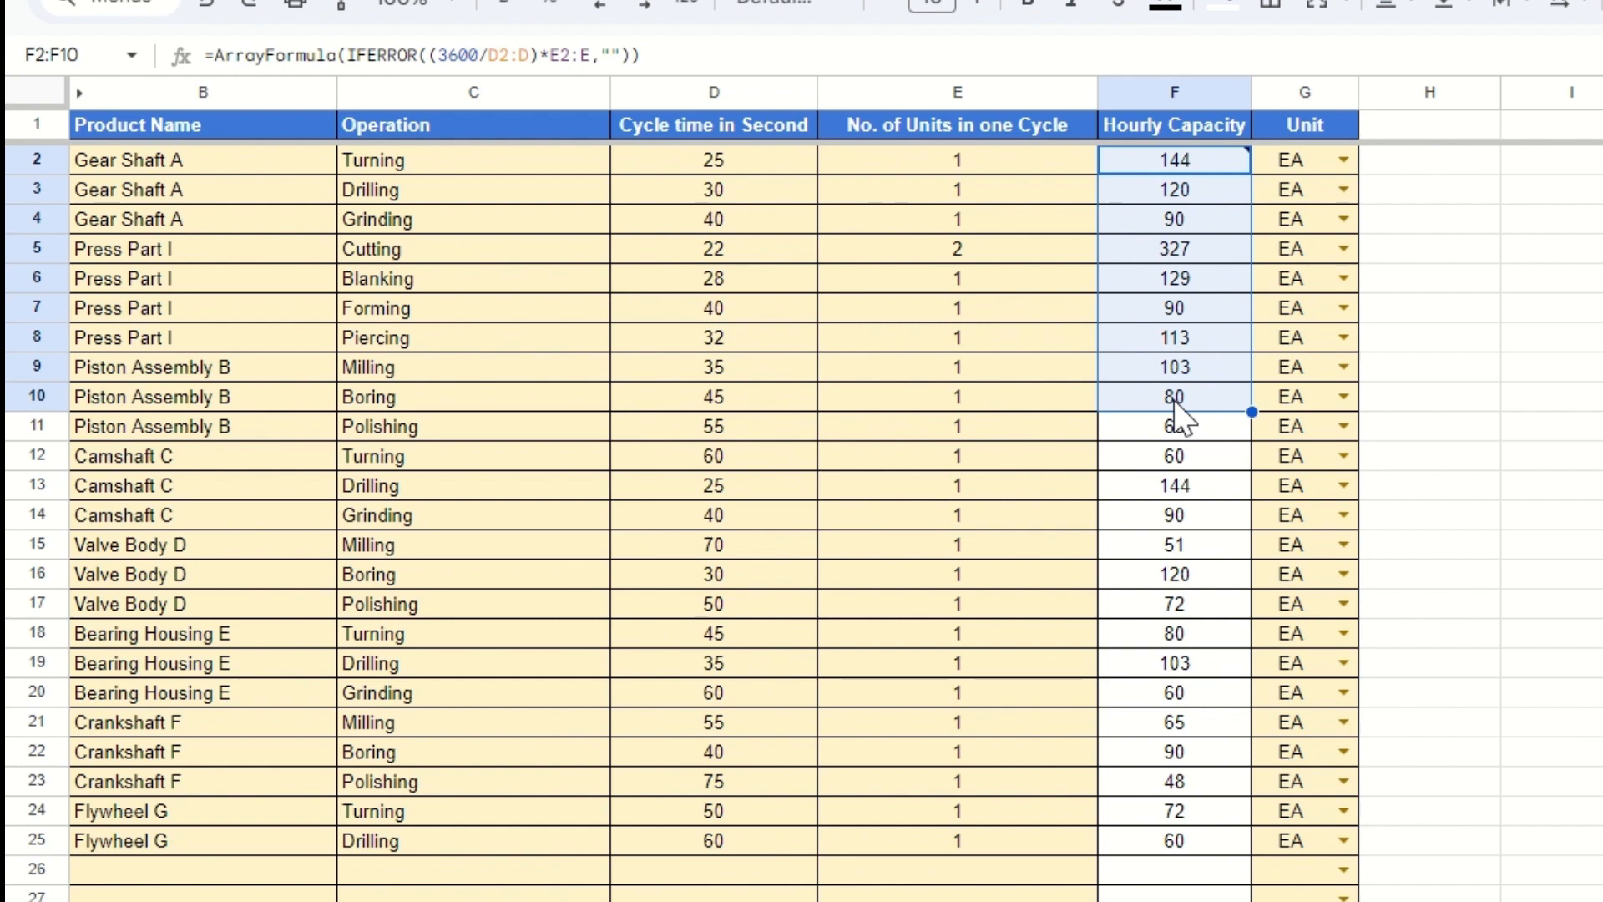
click(1202, 163)
mouse_move(1202, 171)
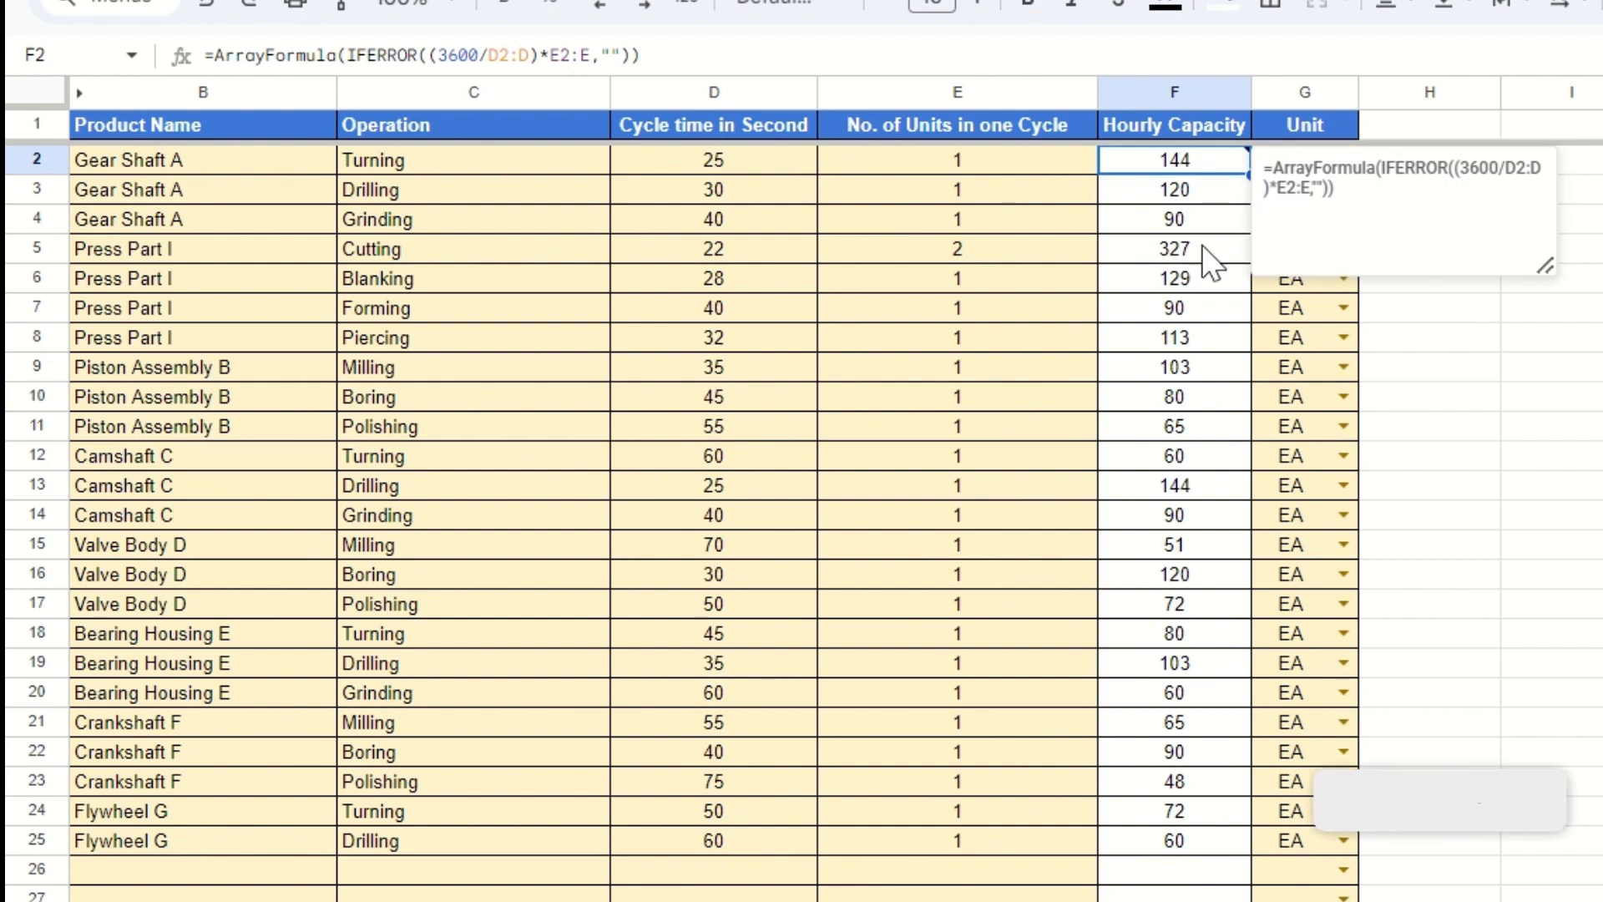
drag(1202, 167, 1190, 826)
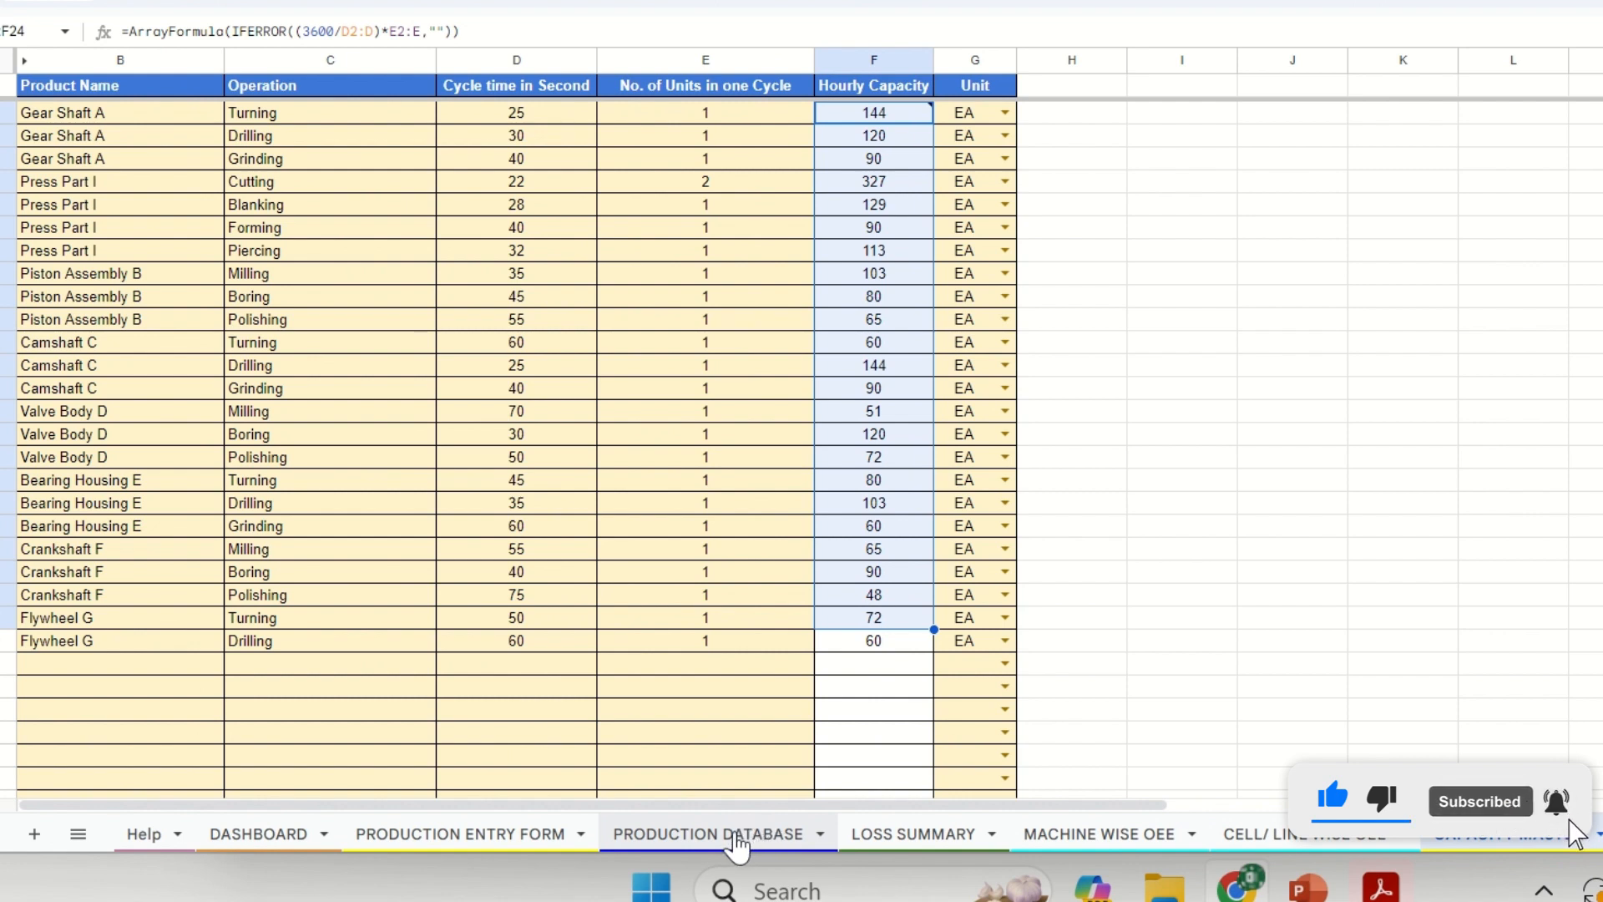
- Open the DASHBOARD sheet and check the choices in its Dept./ Line and Machine filters without changing them
click(310, 826)
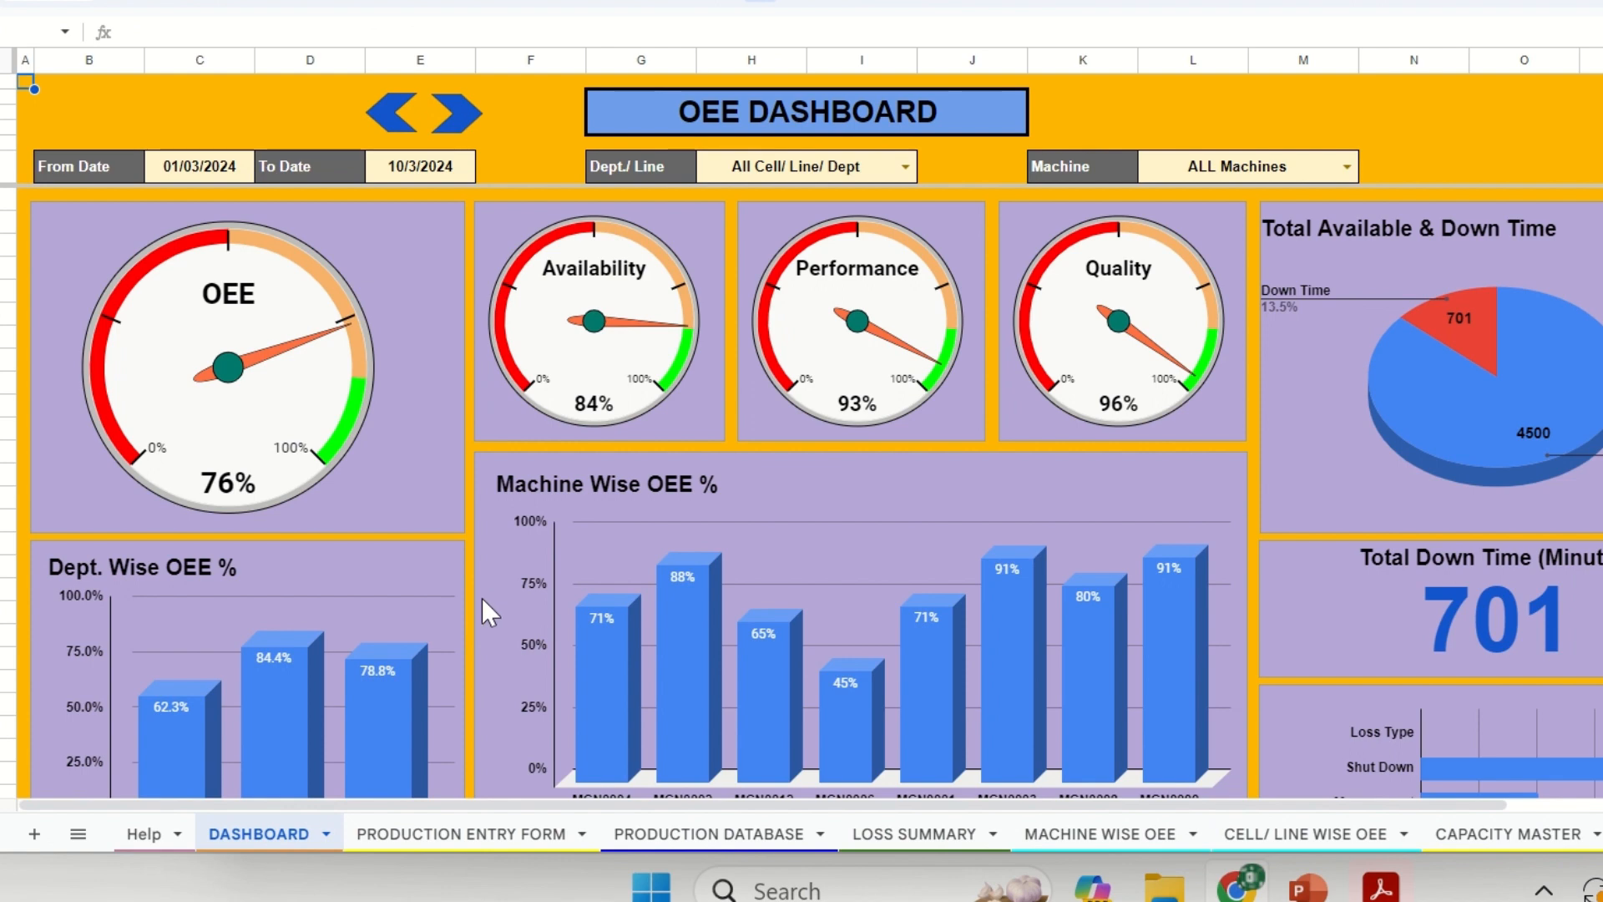
scroll(524, 571, down, 2)
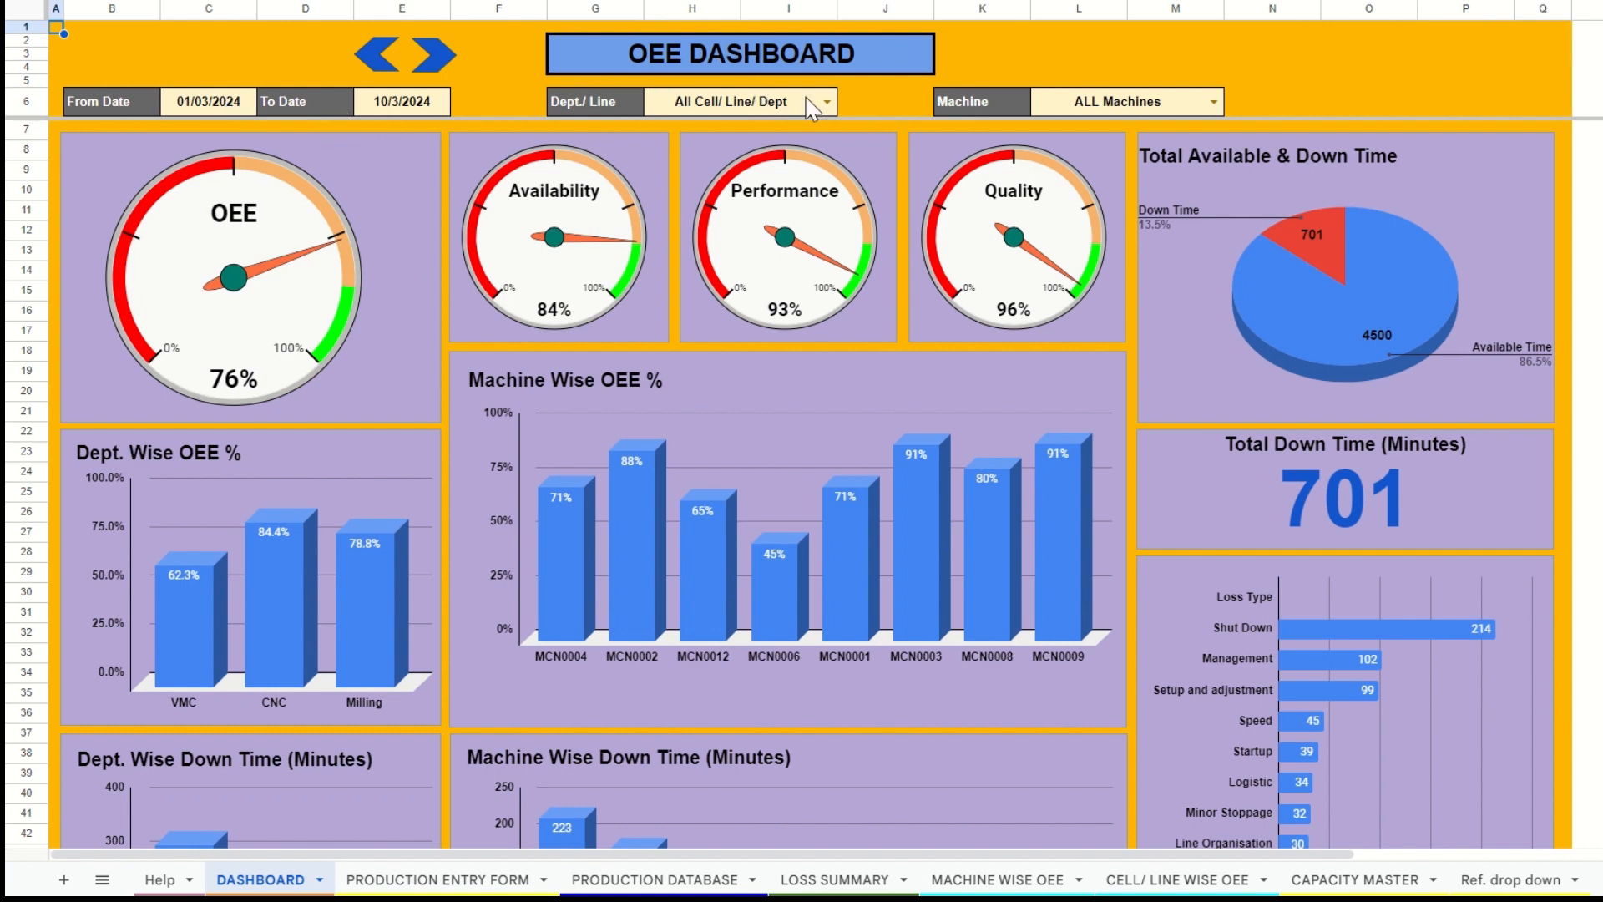
click(827, 99)
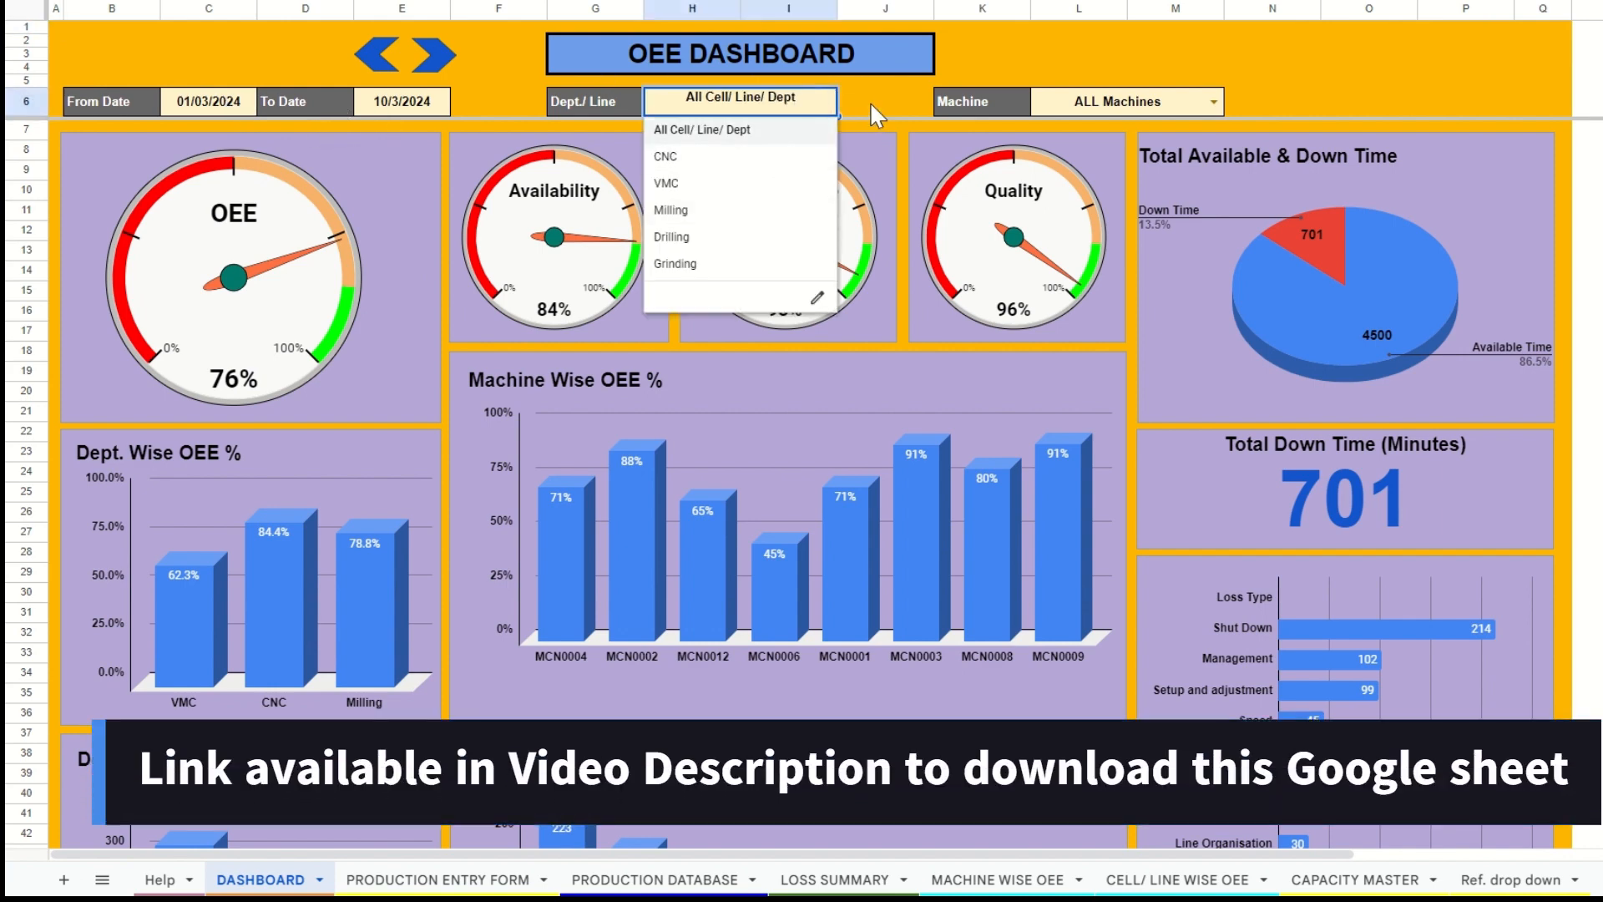
click(868, 101)
click(1212, 101)
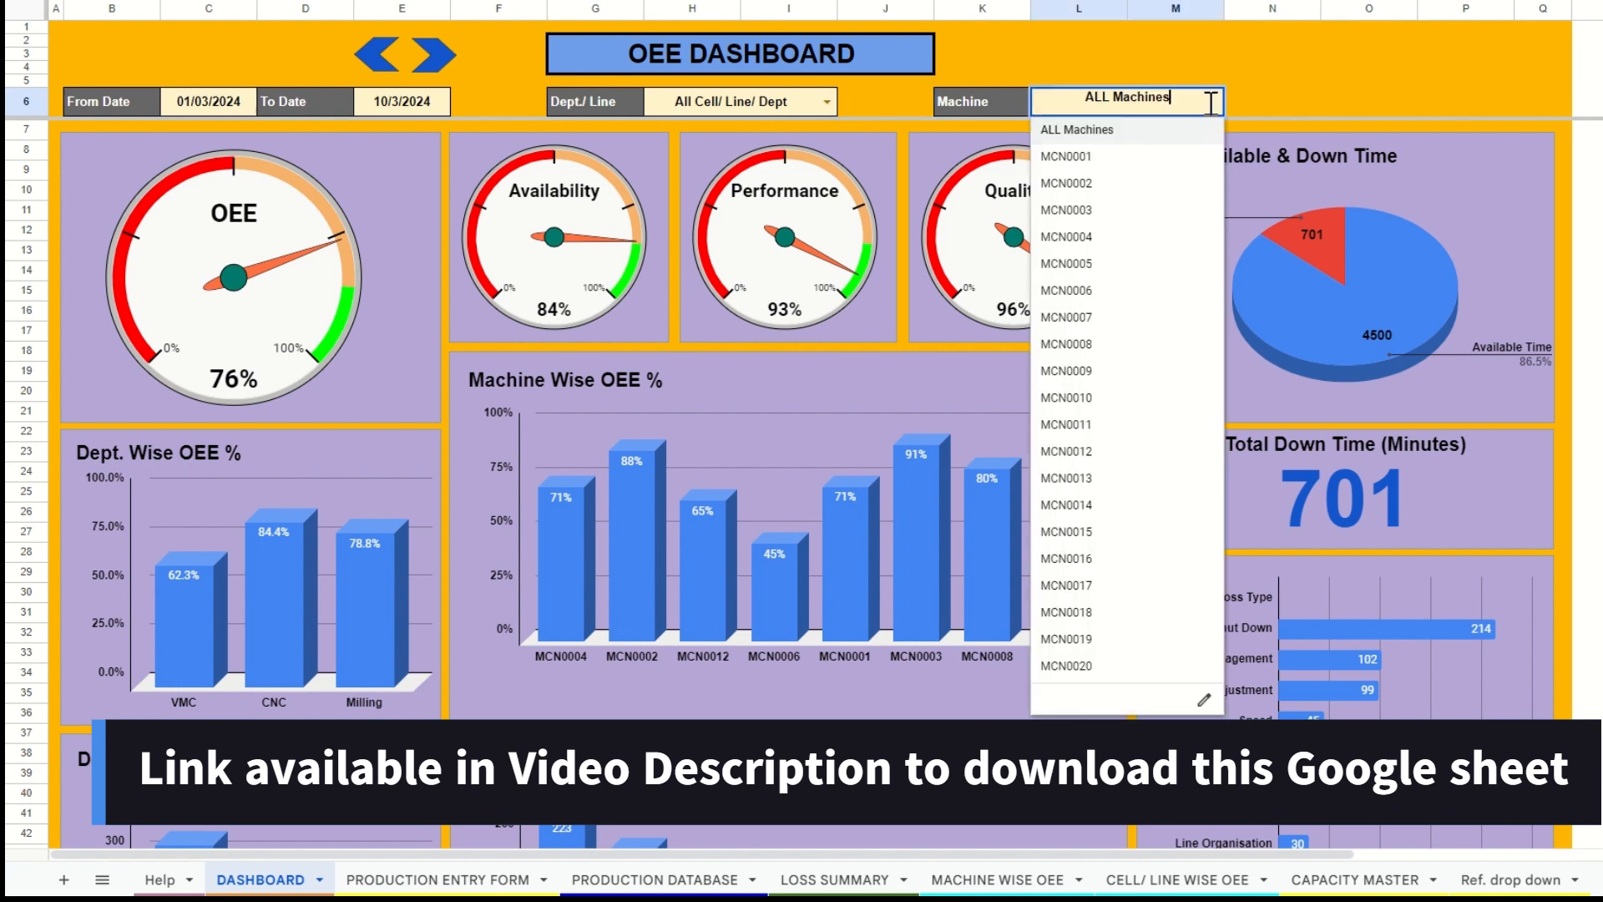
click(1329, 101)
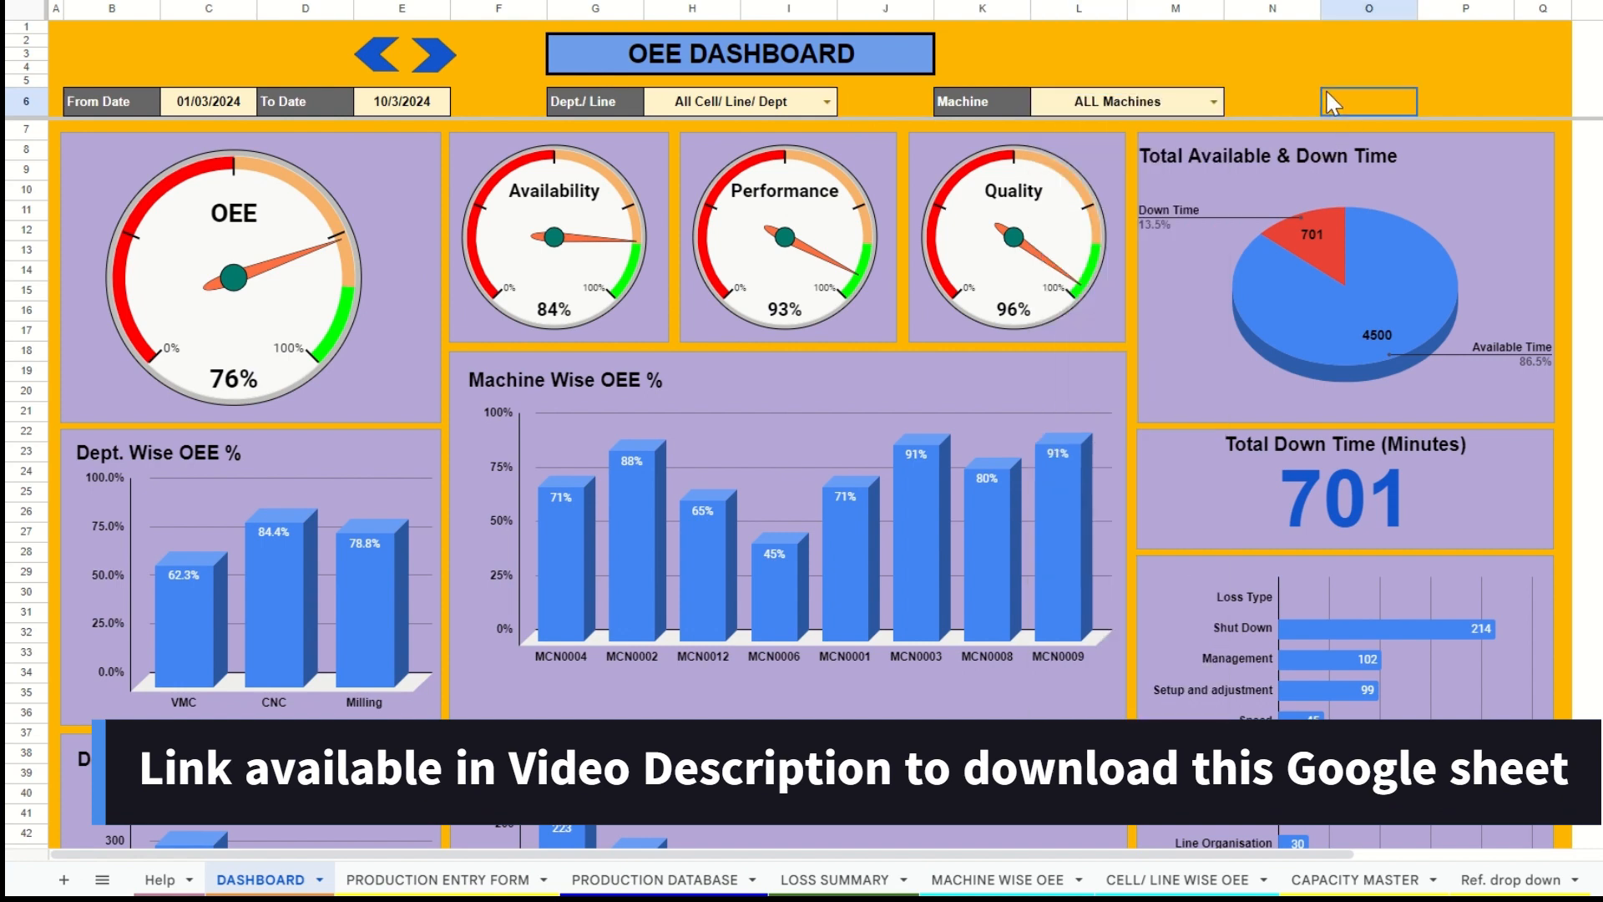
- Examine the dashboard's department and machine OEE charts, available time pie chart, down time charts and loss type breakdown
scroll(482, 496, down, 3)
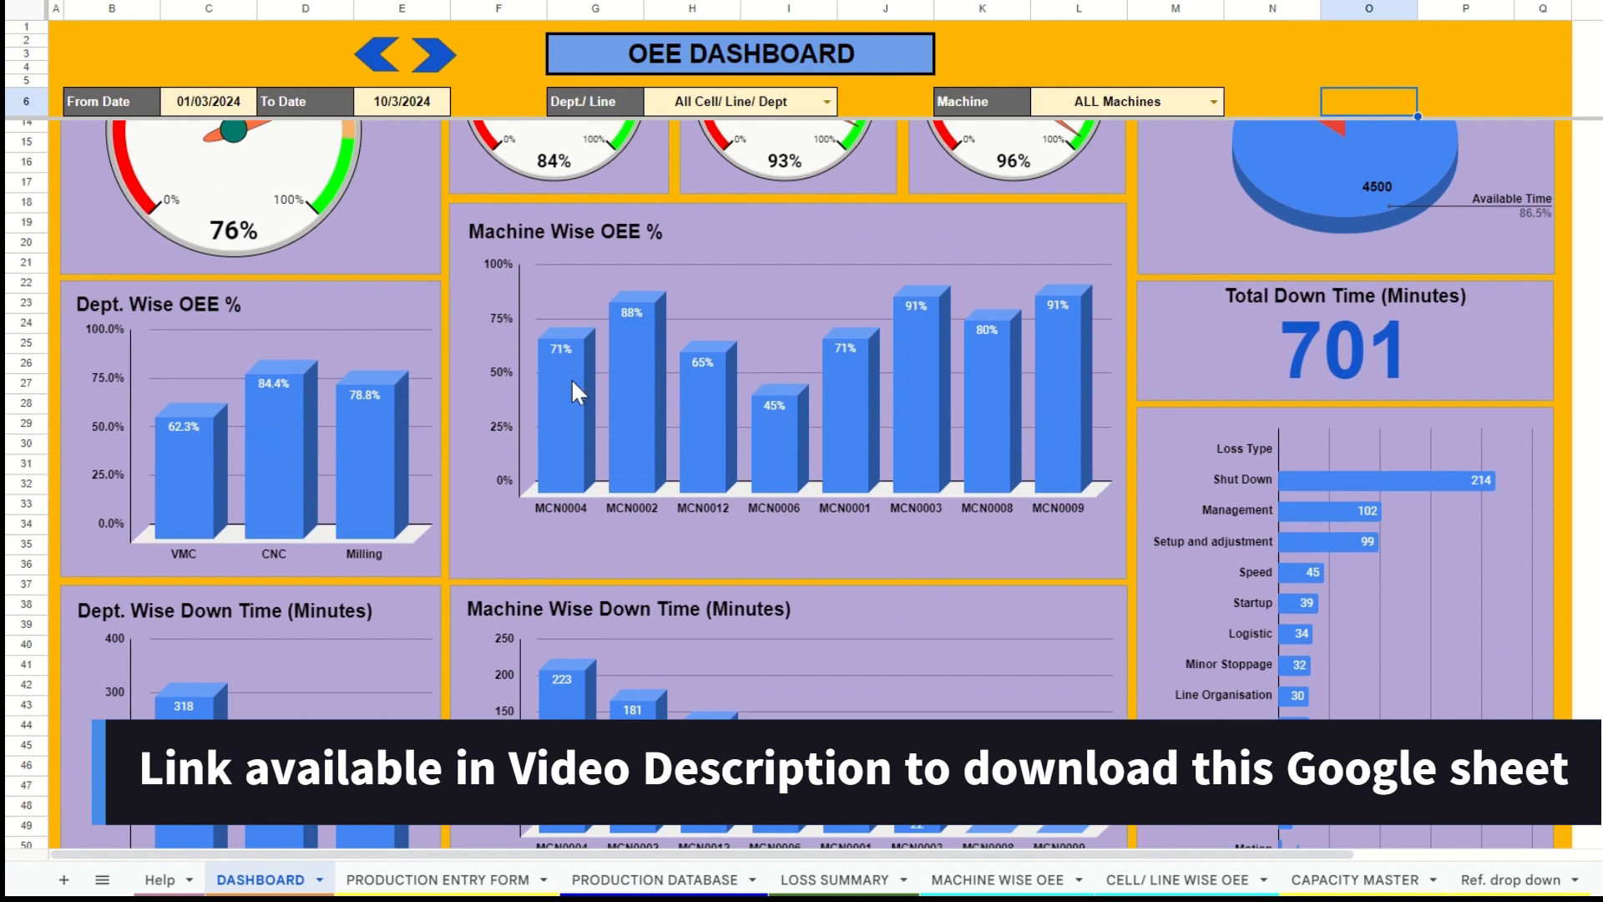
scroll(668, 343, up, 3)
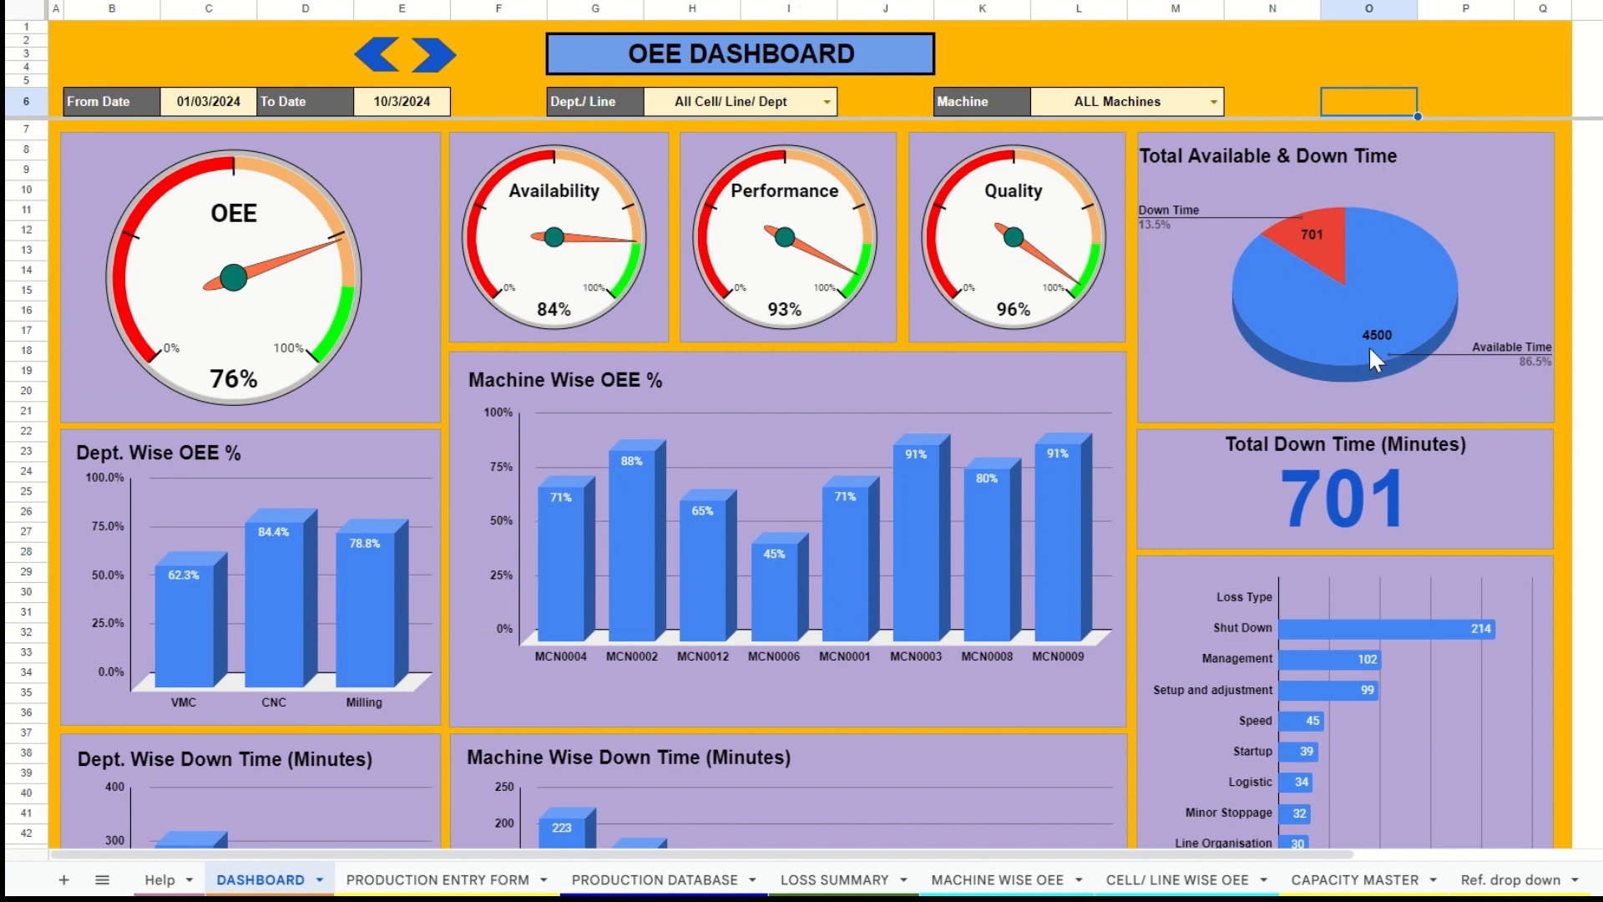
scroll(1386, 492, down, 4)
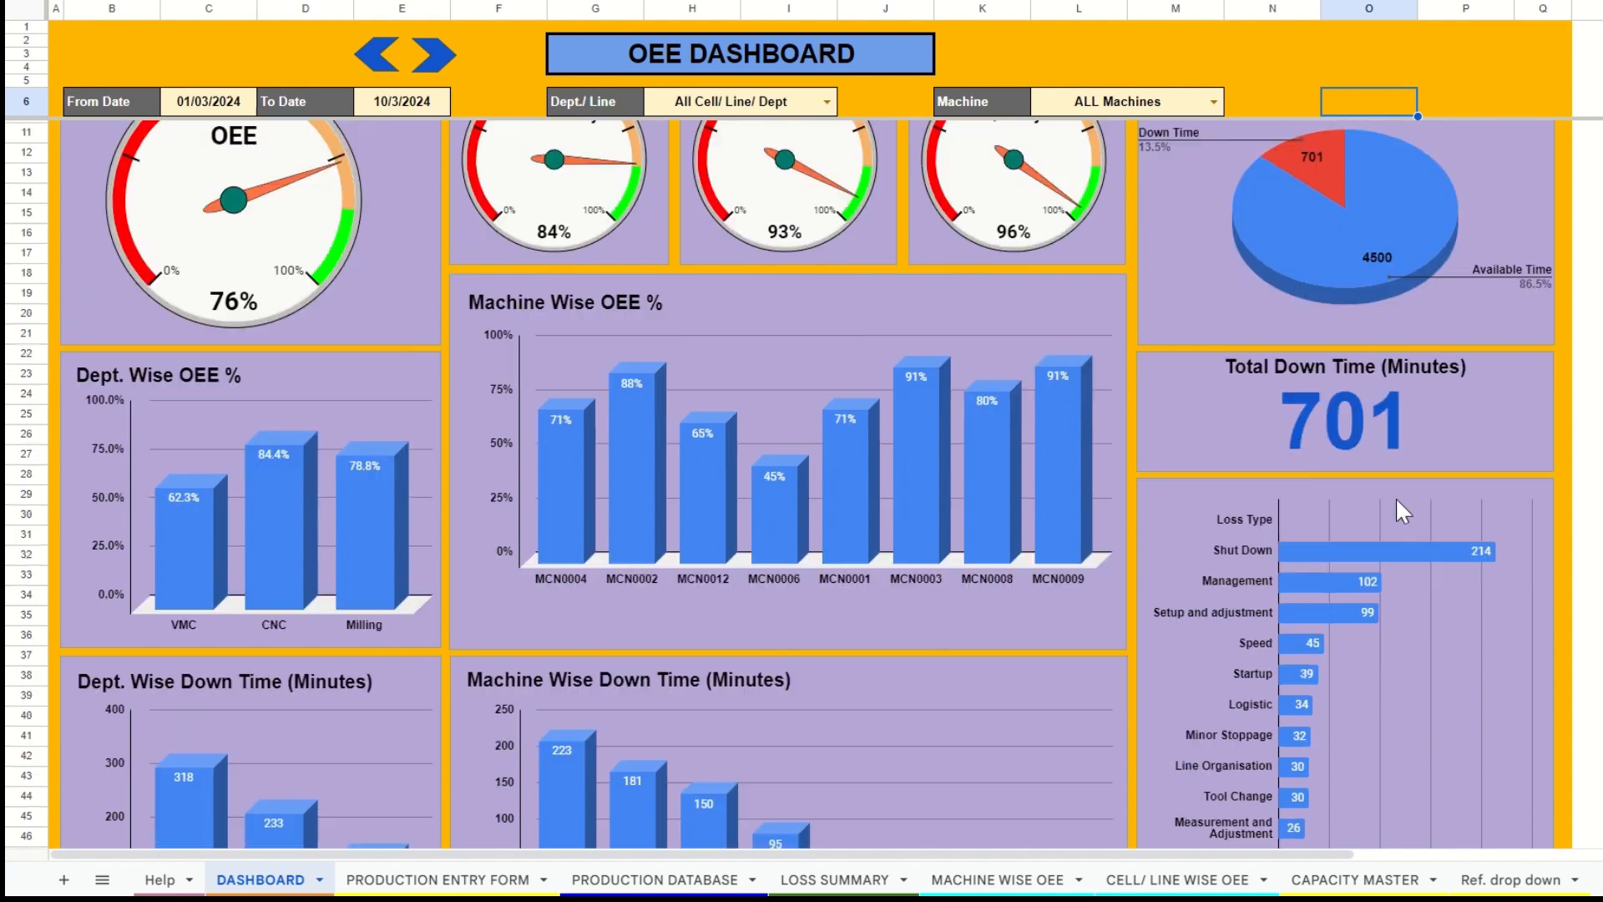
scroll(1298, 639, down, 5)
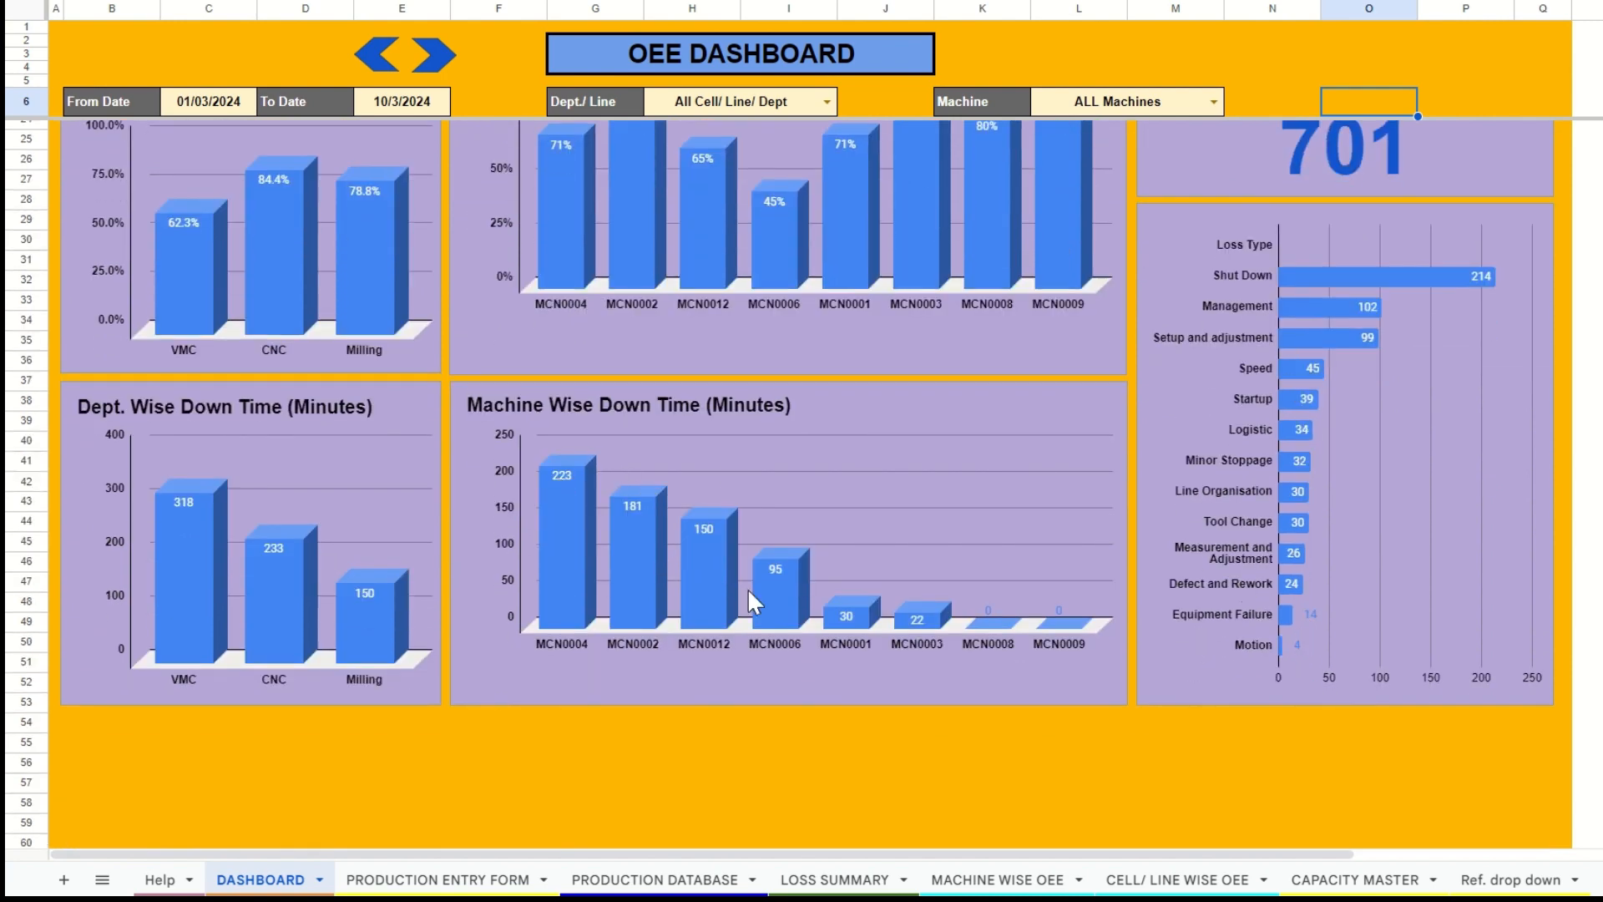
scroll(293, 529, up, 9)
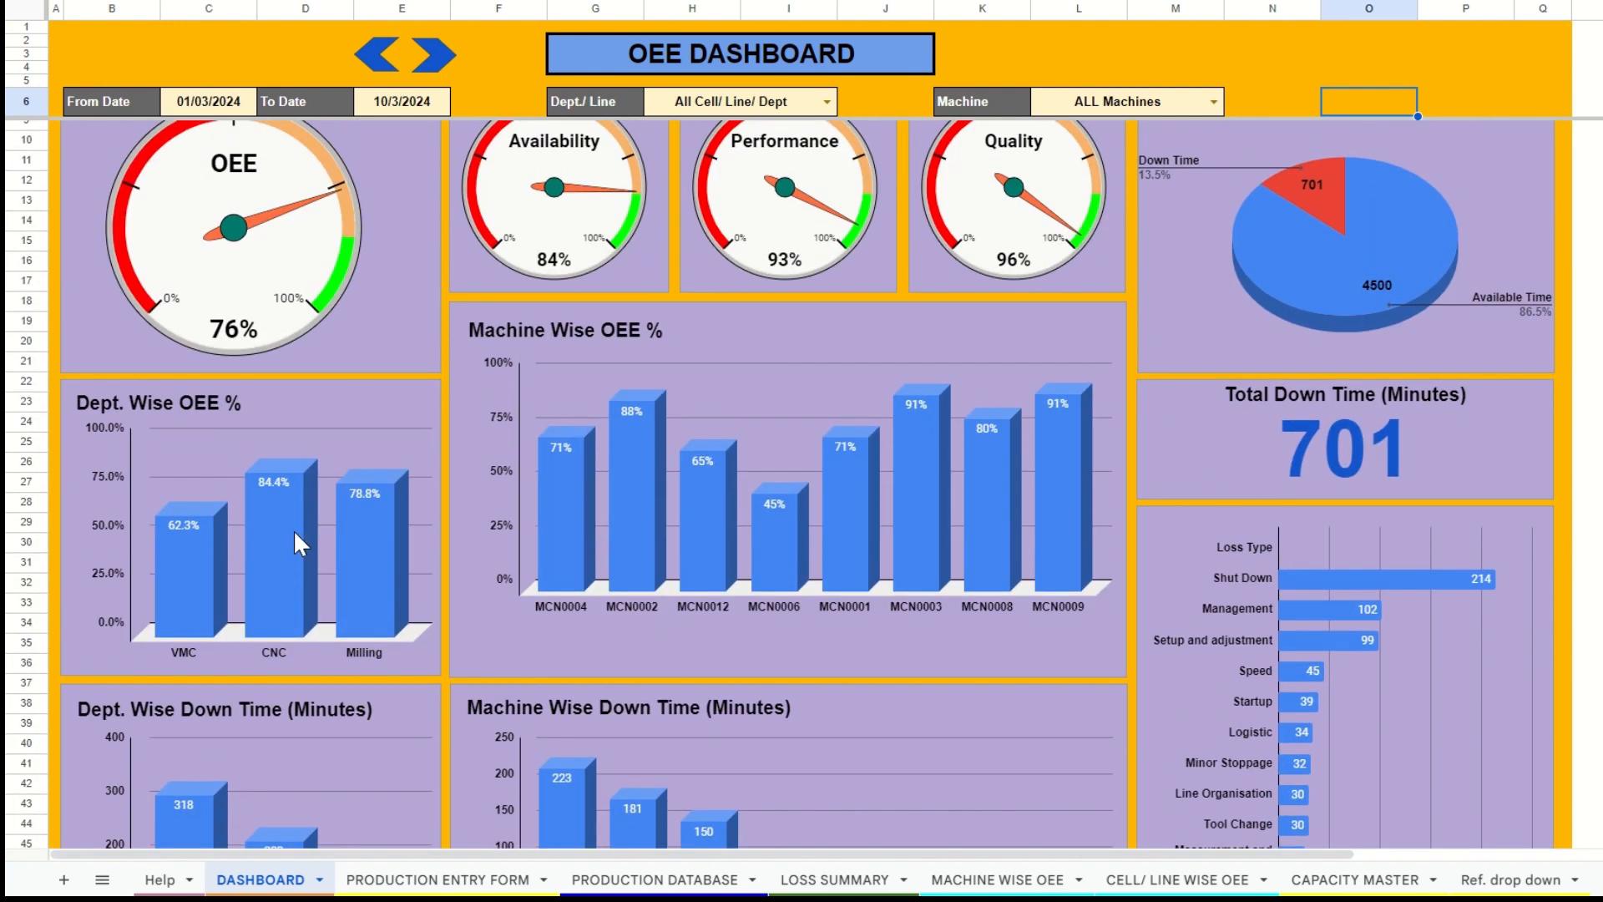
- View the PRODUCTION ENTRY FORM sheet and open the PRODUCTION DATABASE sheet to see its saved records
click(432, 881)
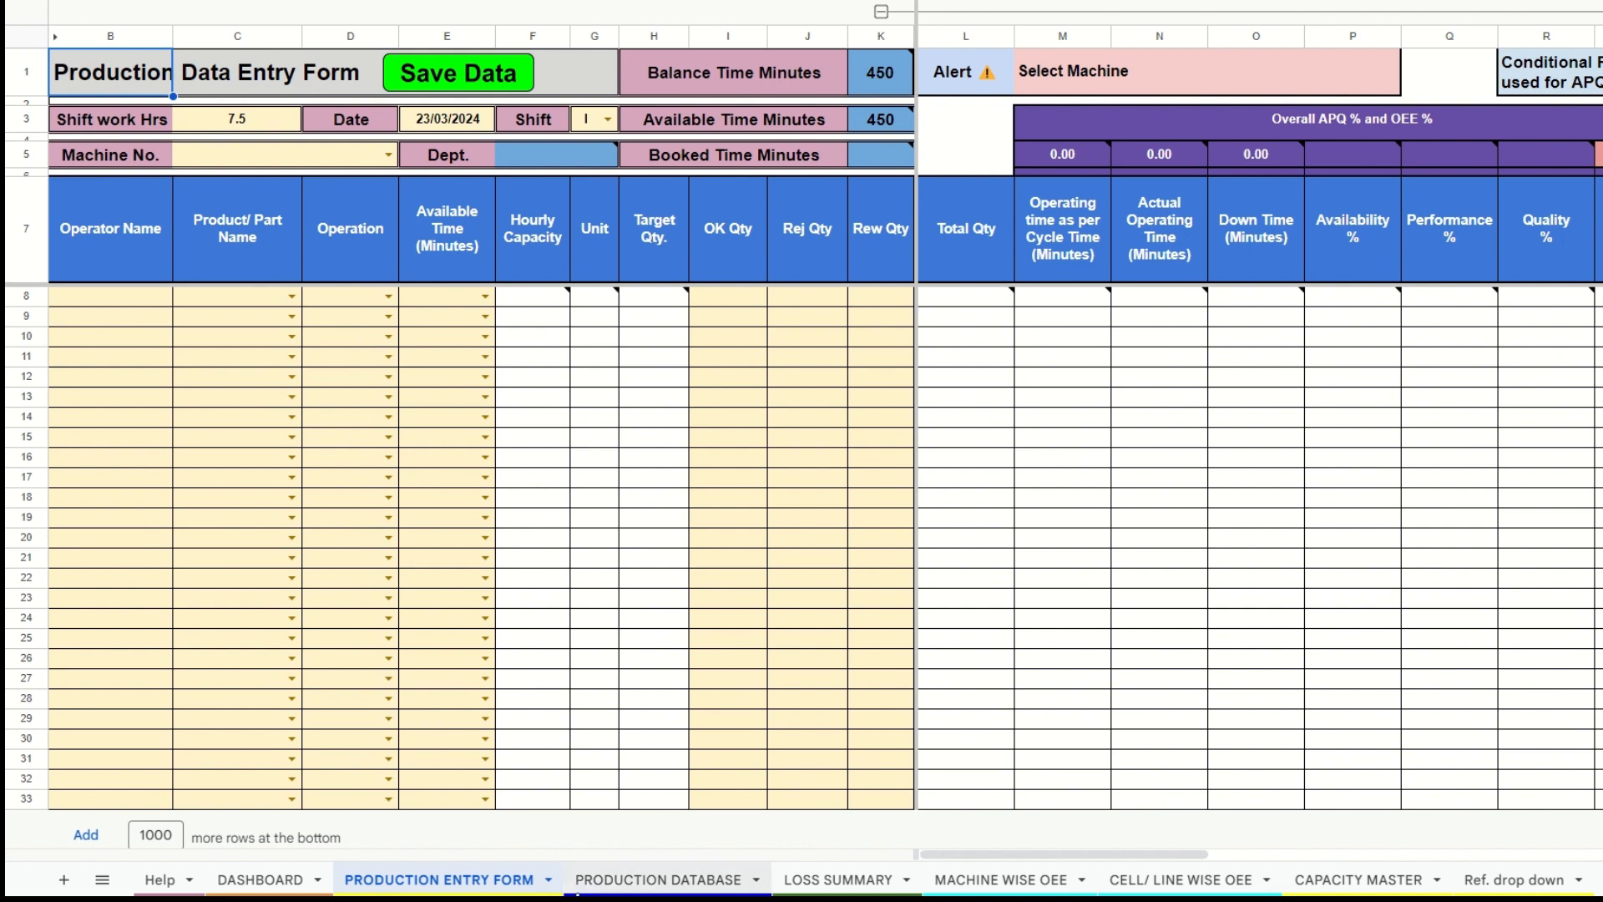
click(674, 882)
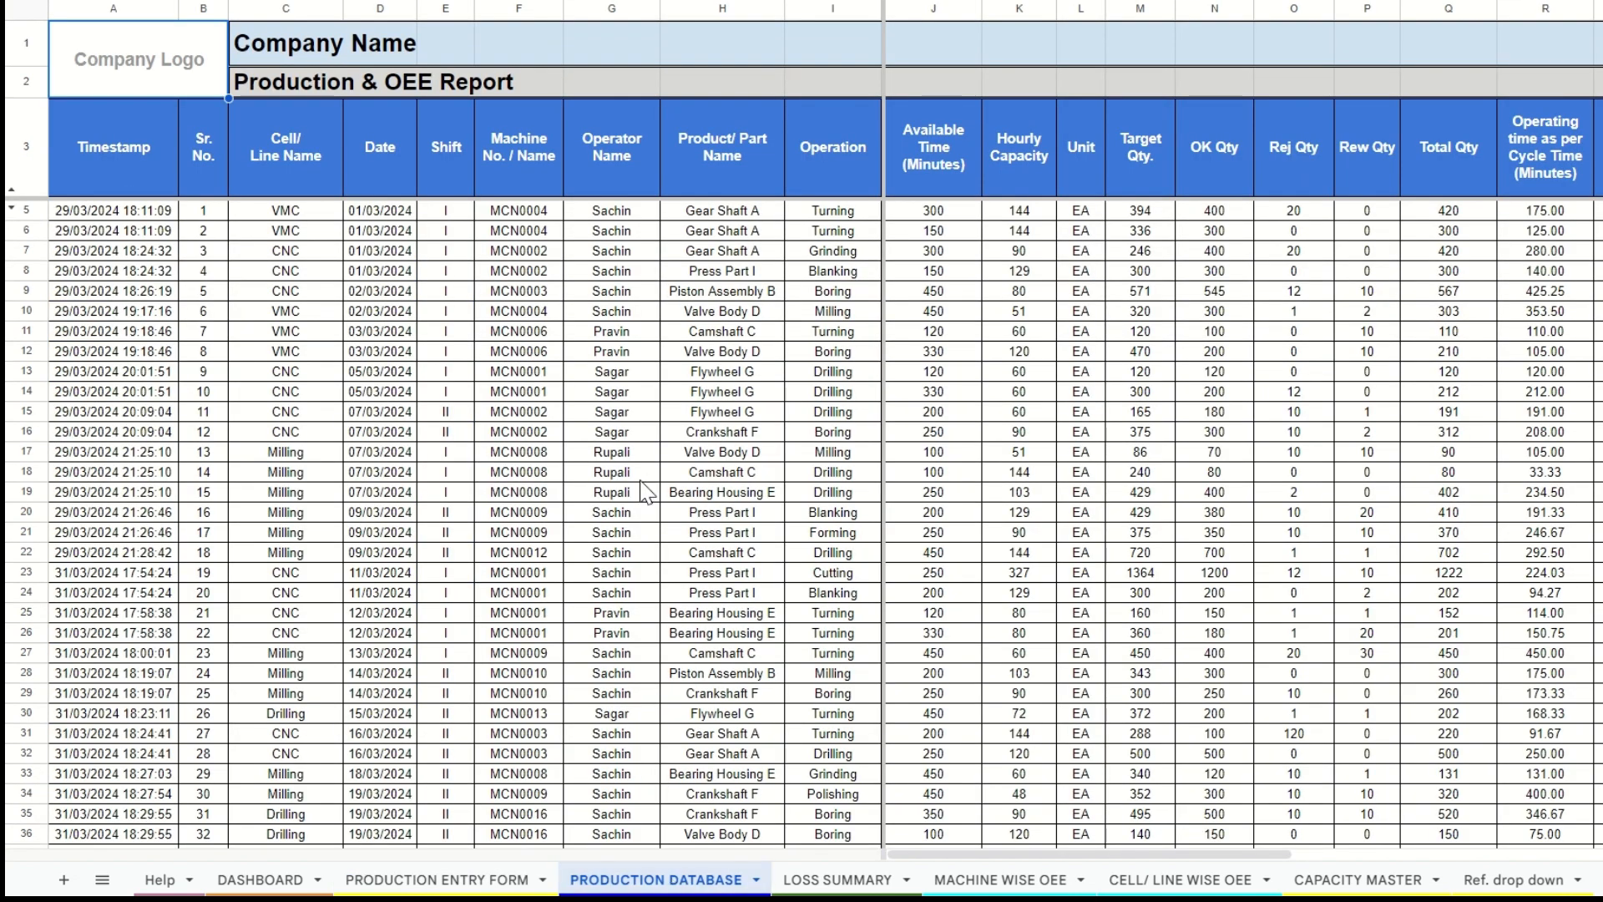
- Examine the saved records across the PRODUCTION DATABASE columns and compare them with the PRODUCTION ENTRY FORM layout
click(933, 432)
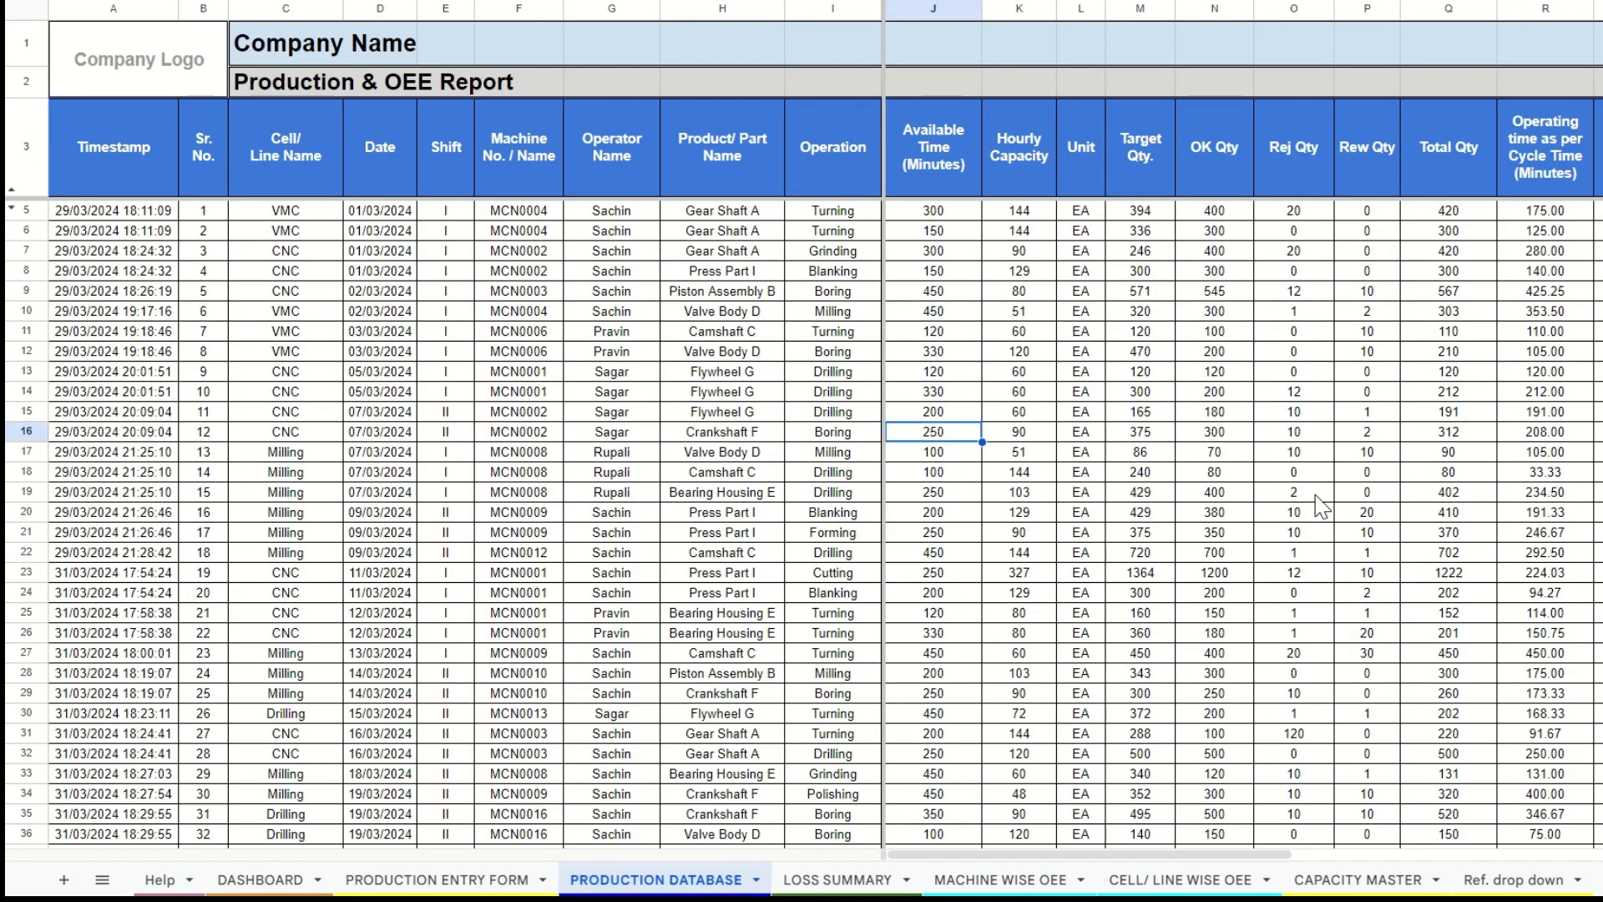
scroll(1411, 555, right, 3)
scroll(1411, 555, right, 5)
click(436, 879)
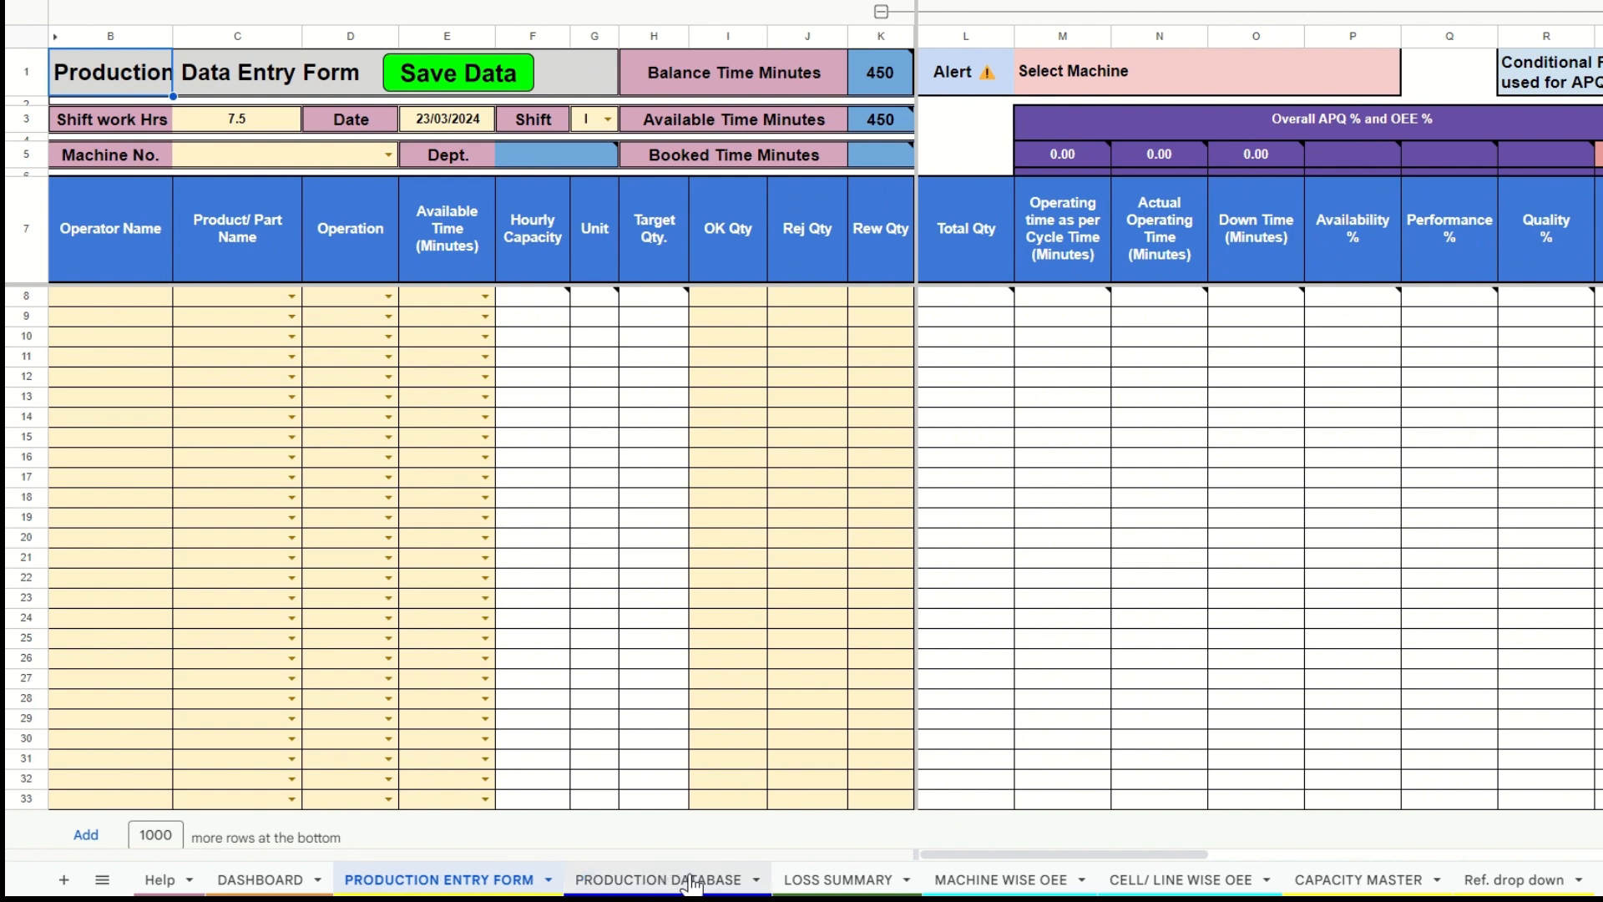
click(691, 882)
- View the LOSS SUMMARY, MACHINE WISE OEE and CELL/ LINE WISE OEE sheets one after another
click(830, 881)
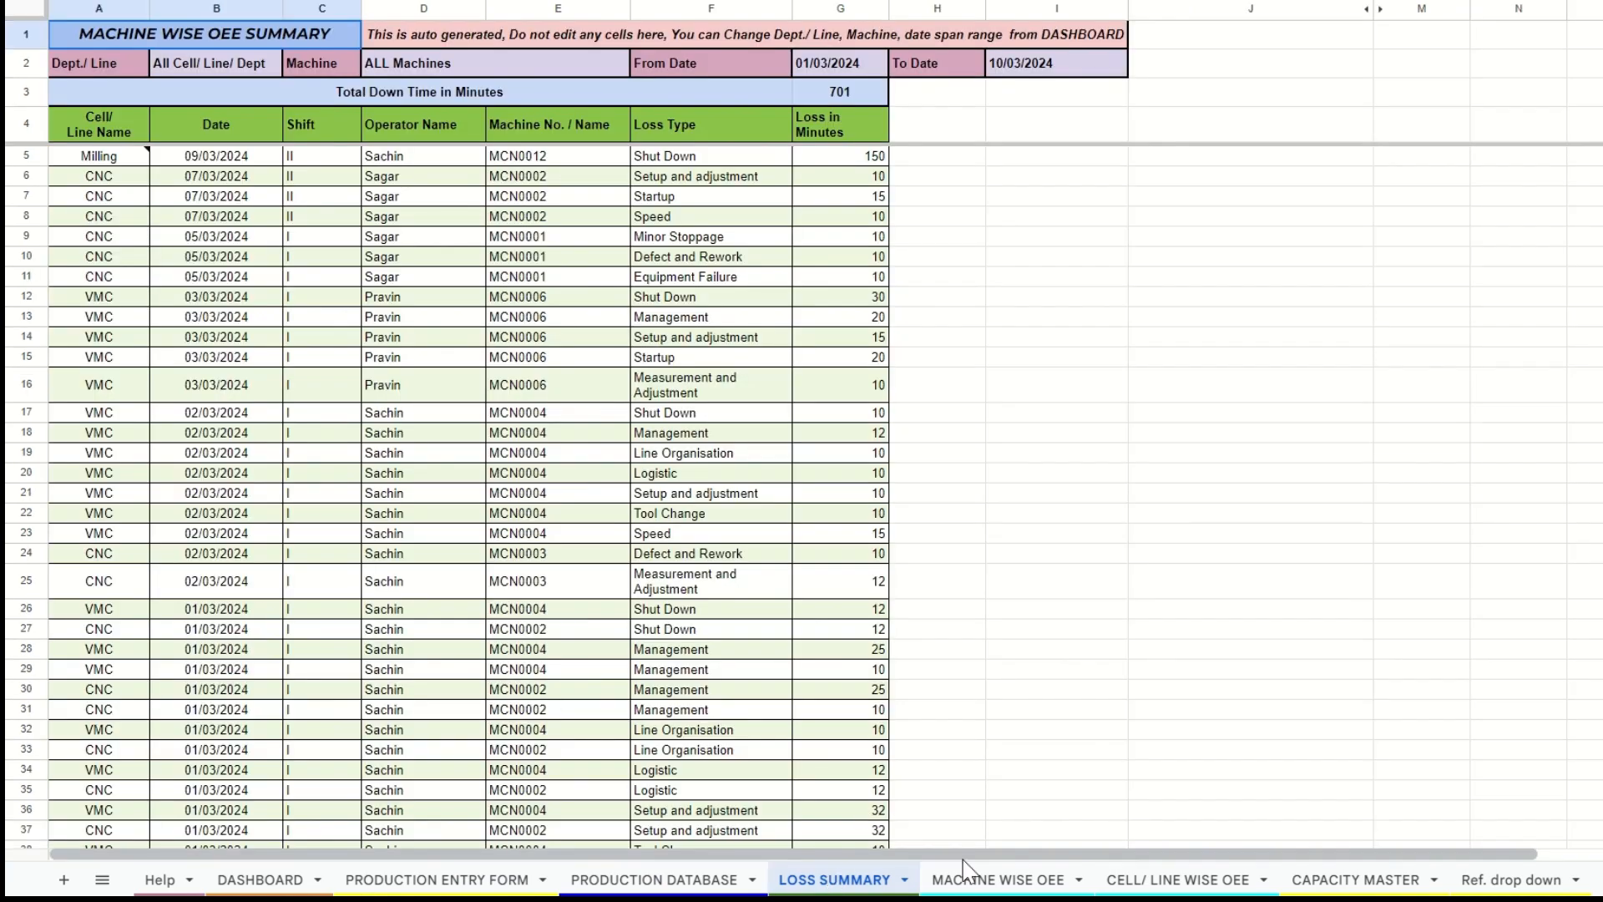
click(971, 881)
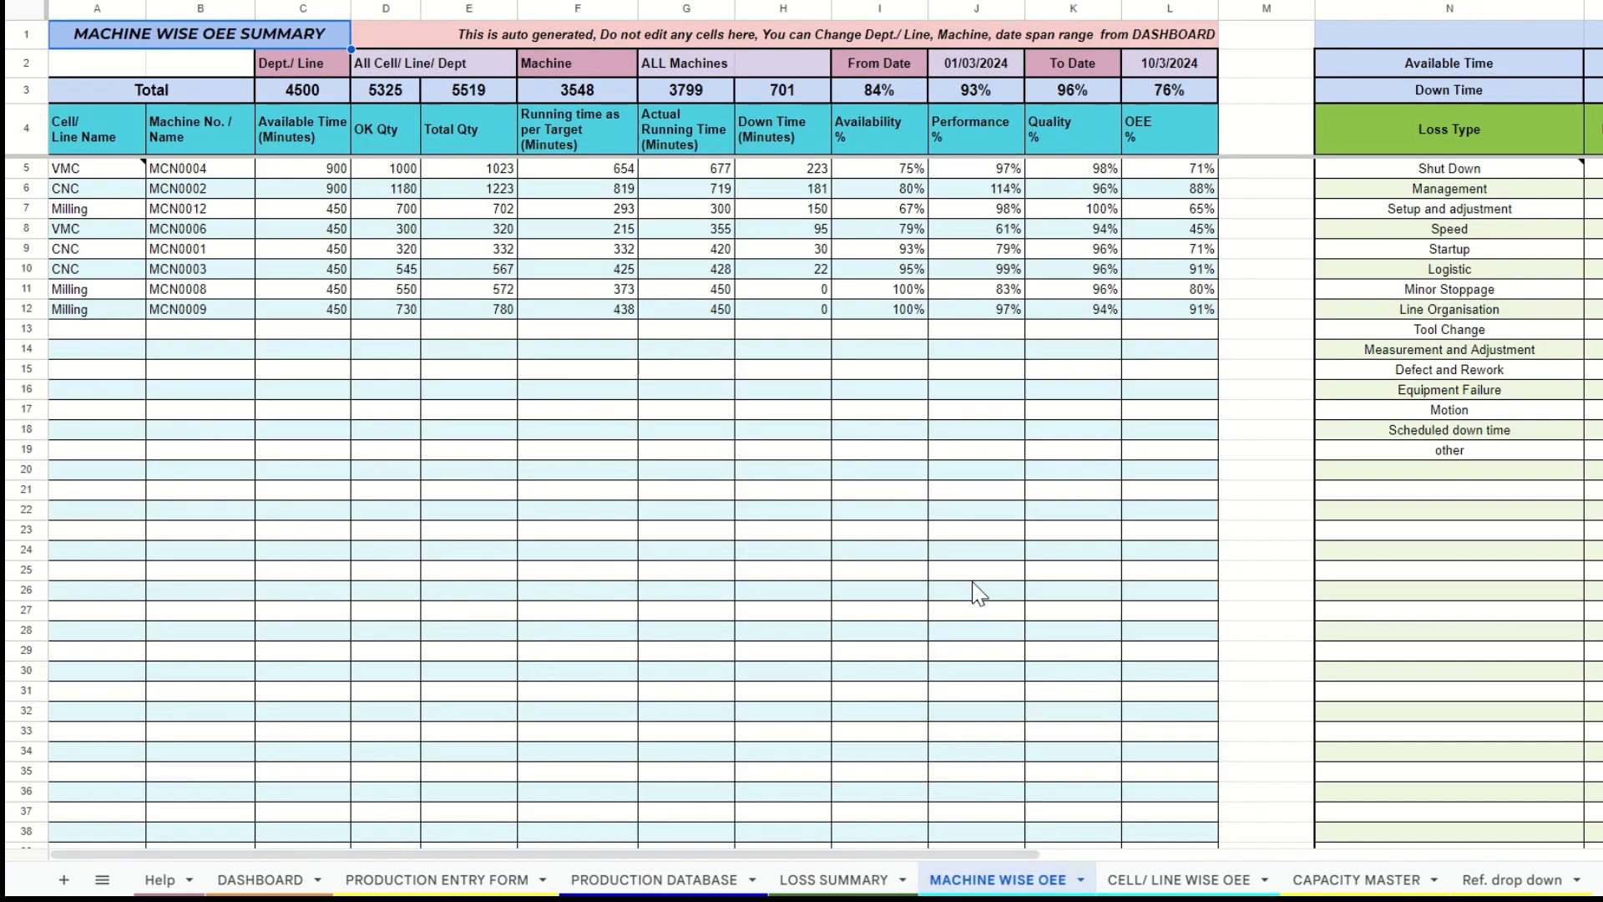
click(1227, 881)
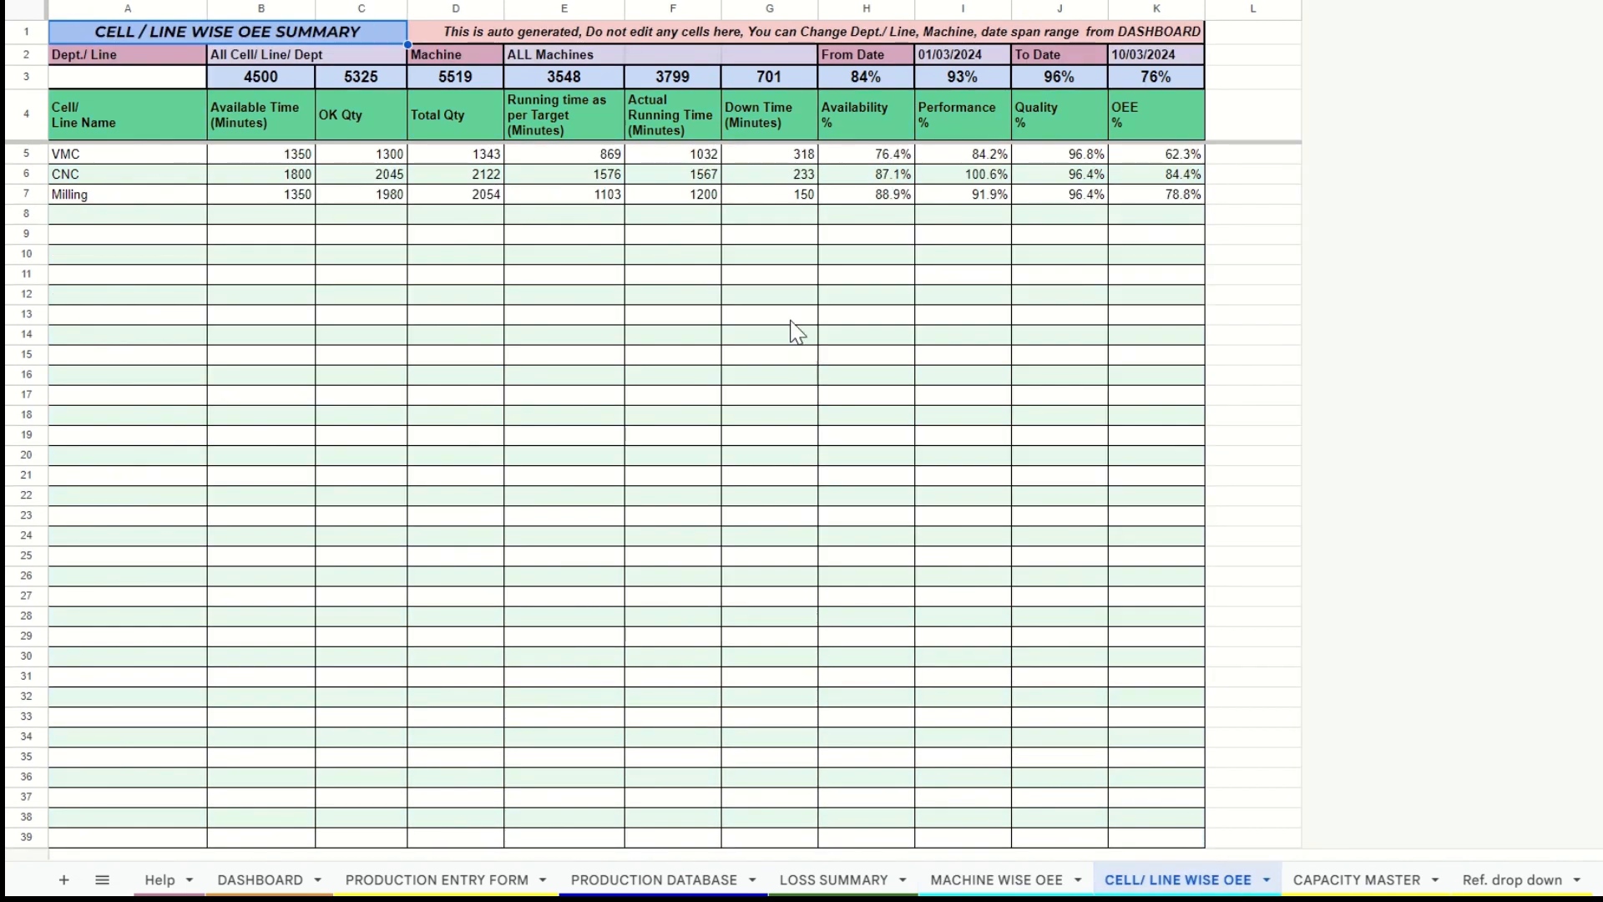
- Open the PRODUCTION ENTRY FORM sheet, check its Alert message and set Machine No. to MCN0001
click(508, 882)
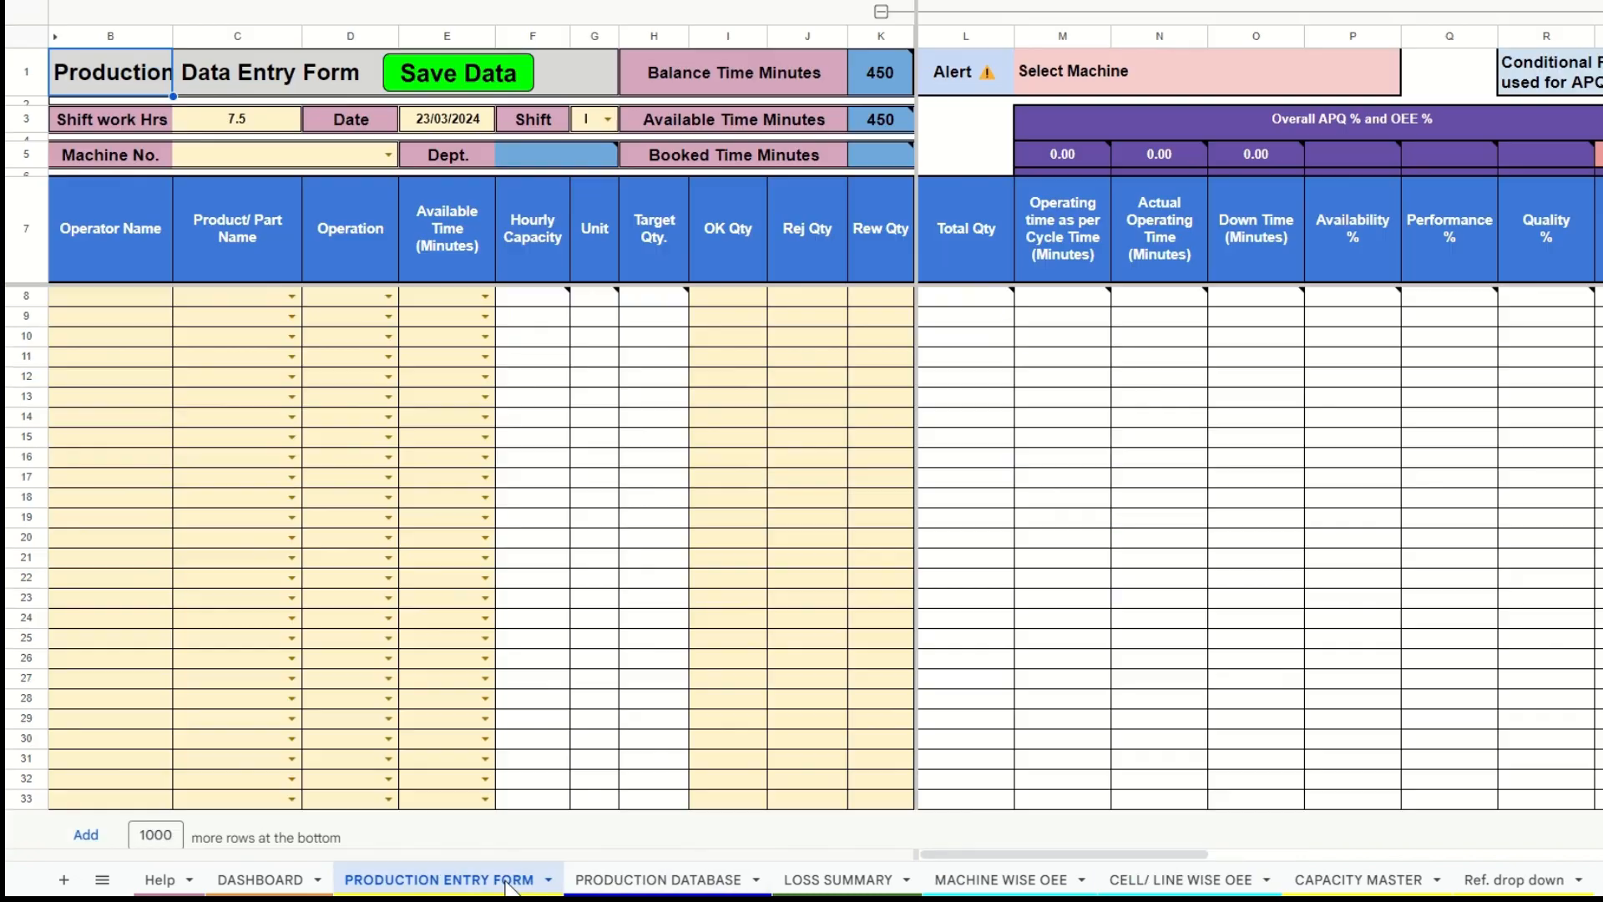
click(170, 298)
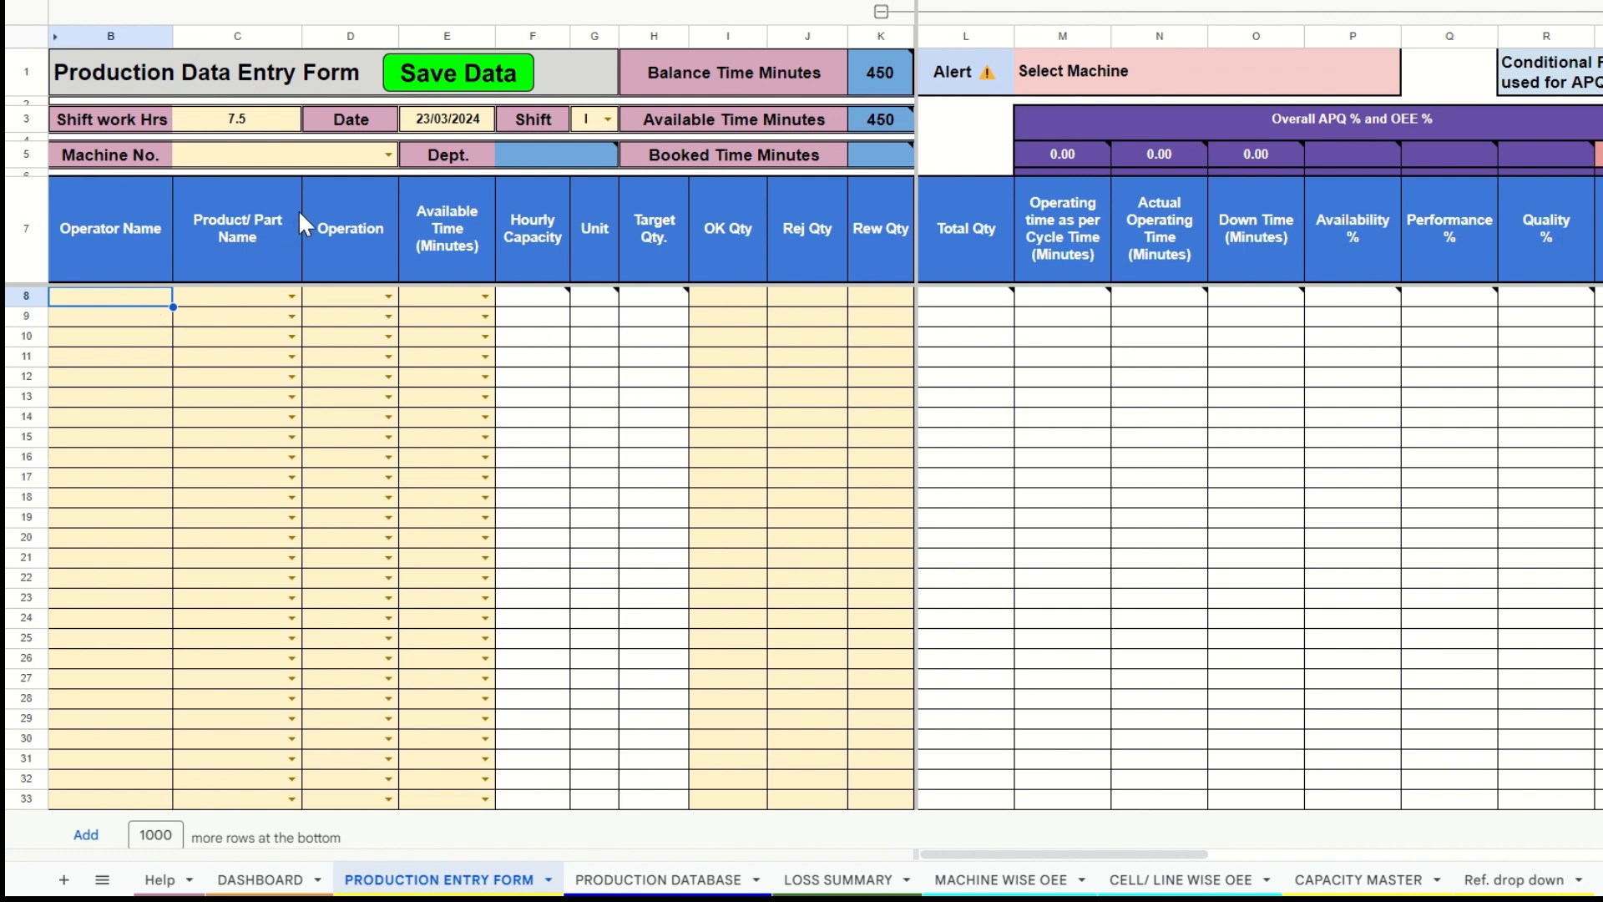
click(962, 72)
click(1039, 74)
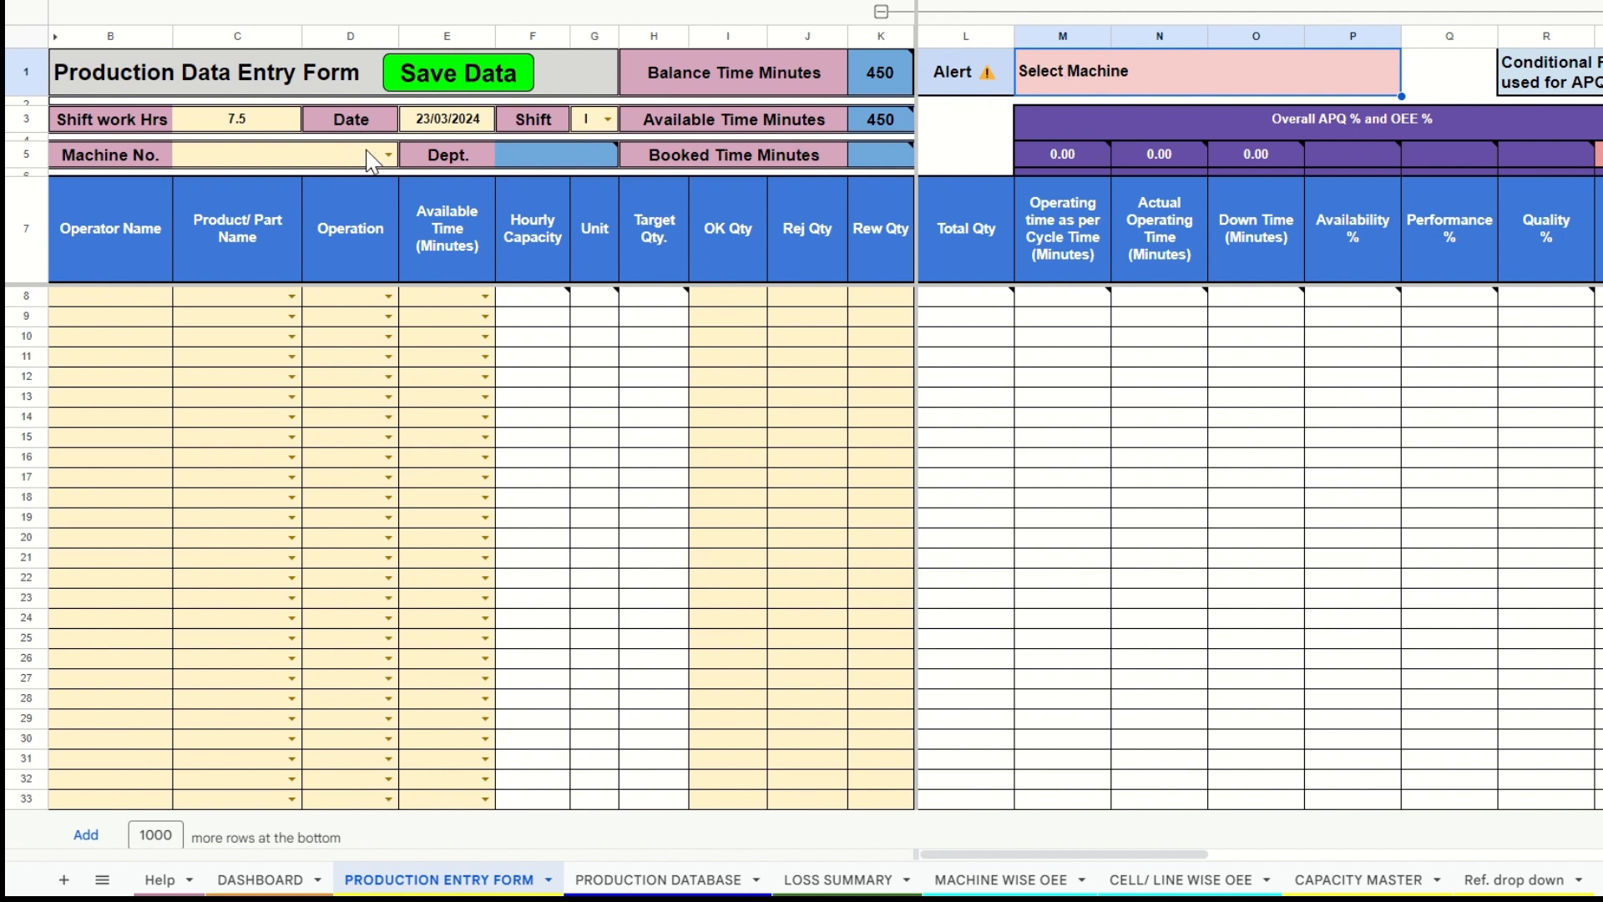
click(388, 156)
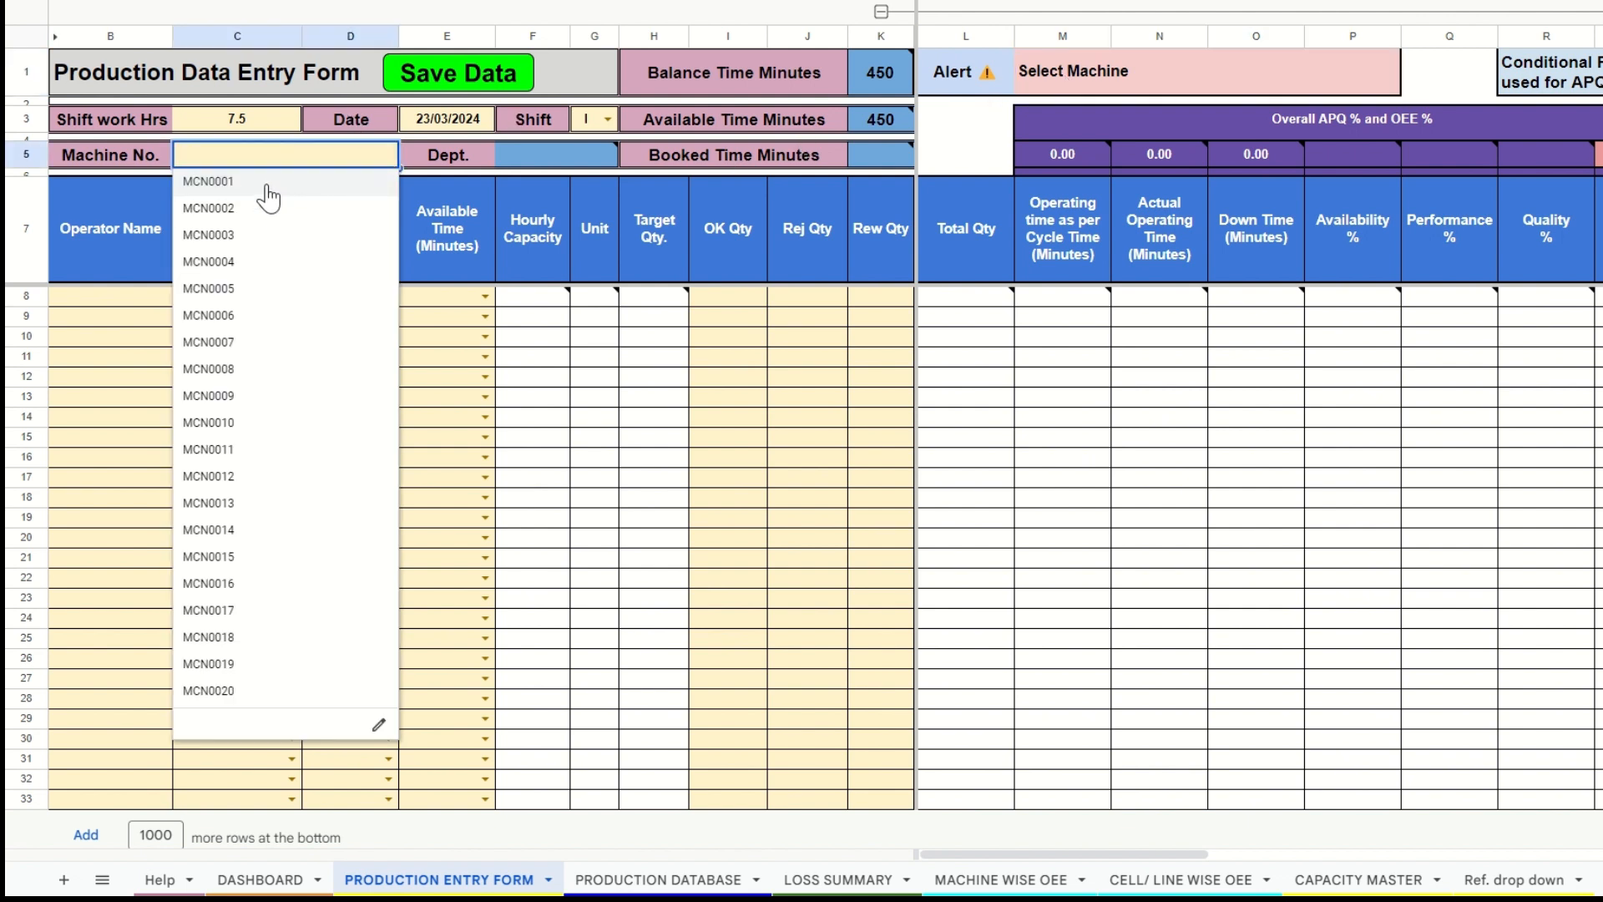
click(267, 182)
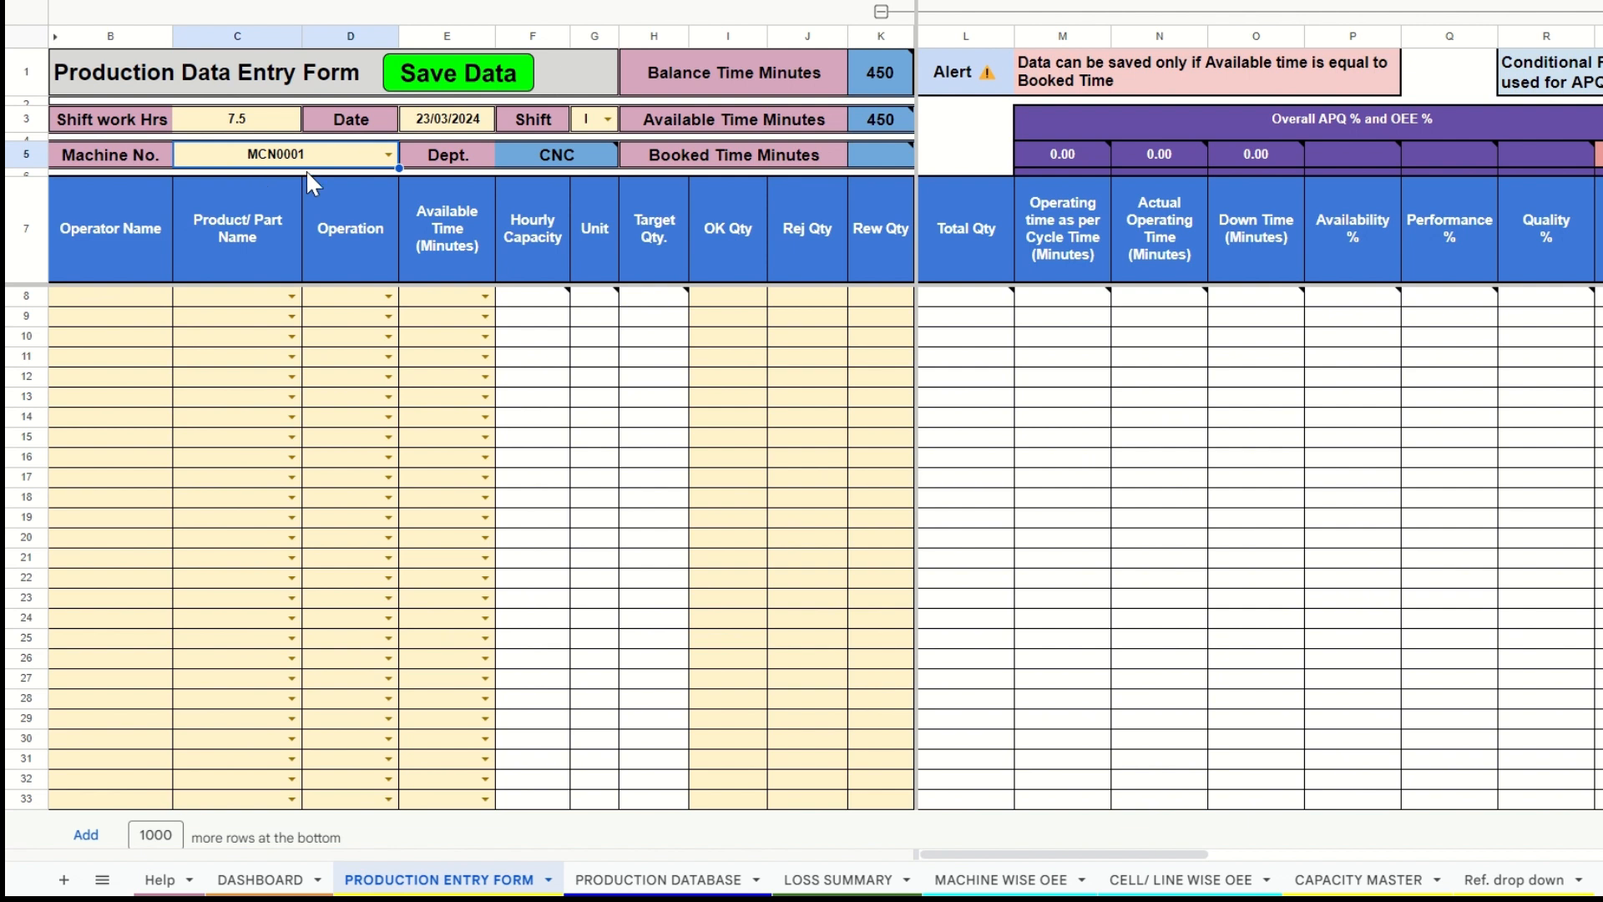
- Check the entry form's Date, Shift choices and Shift work Hrs without changing them
click(451, 121)
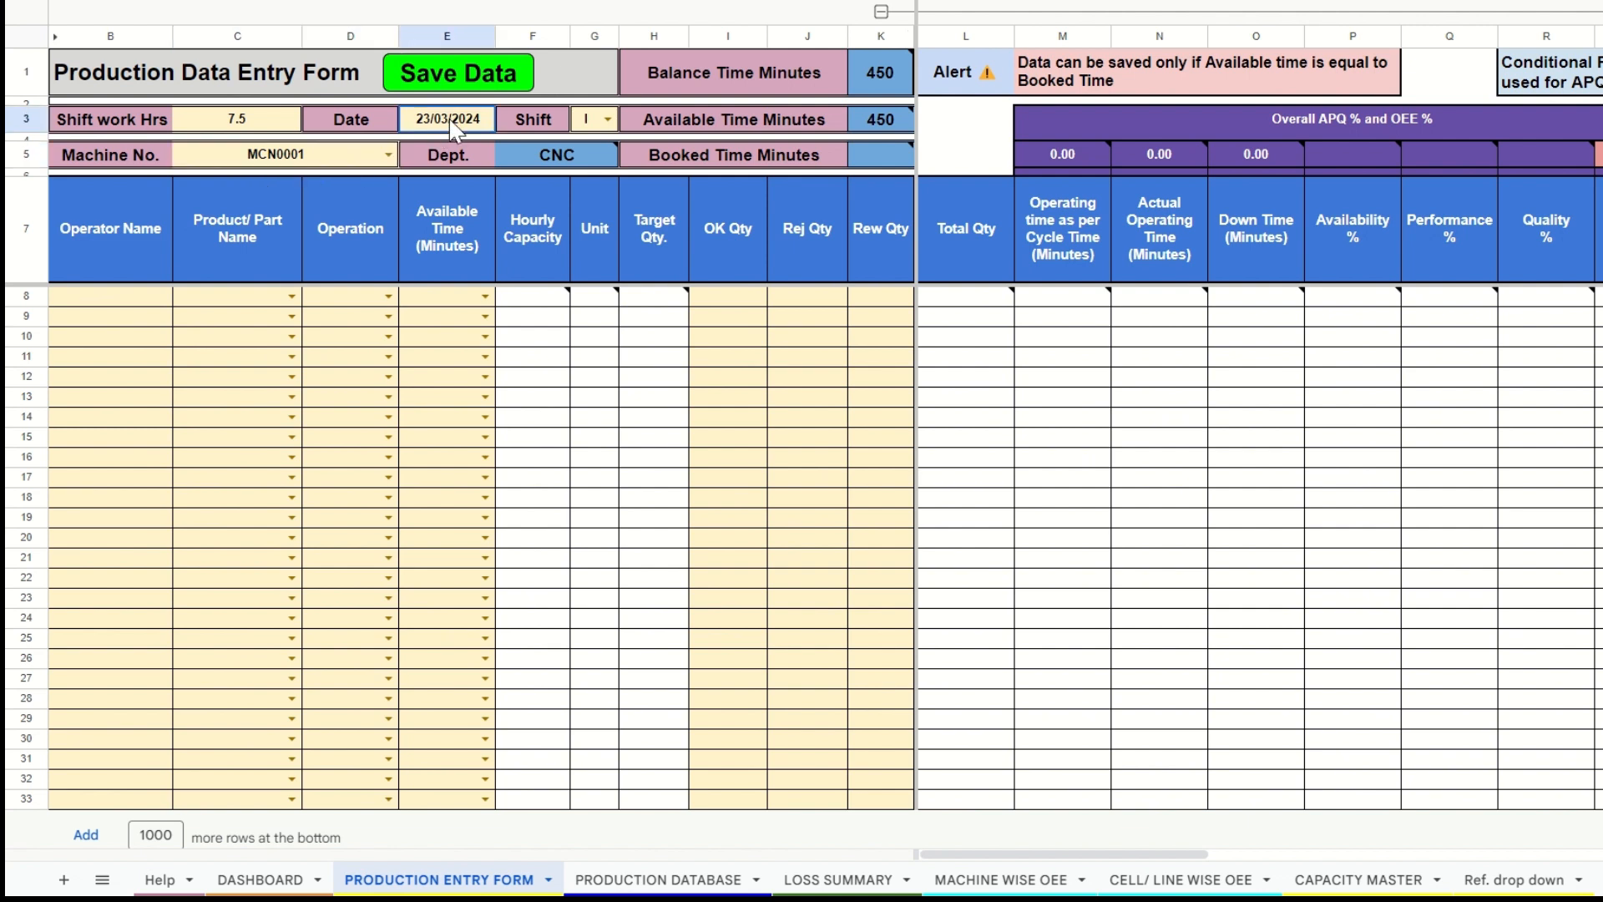
click(606, 121)
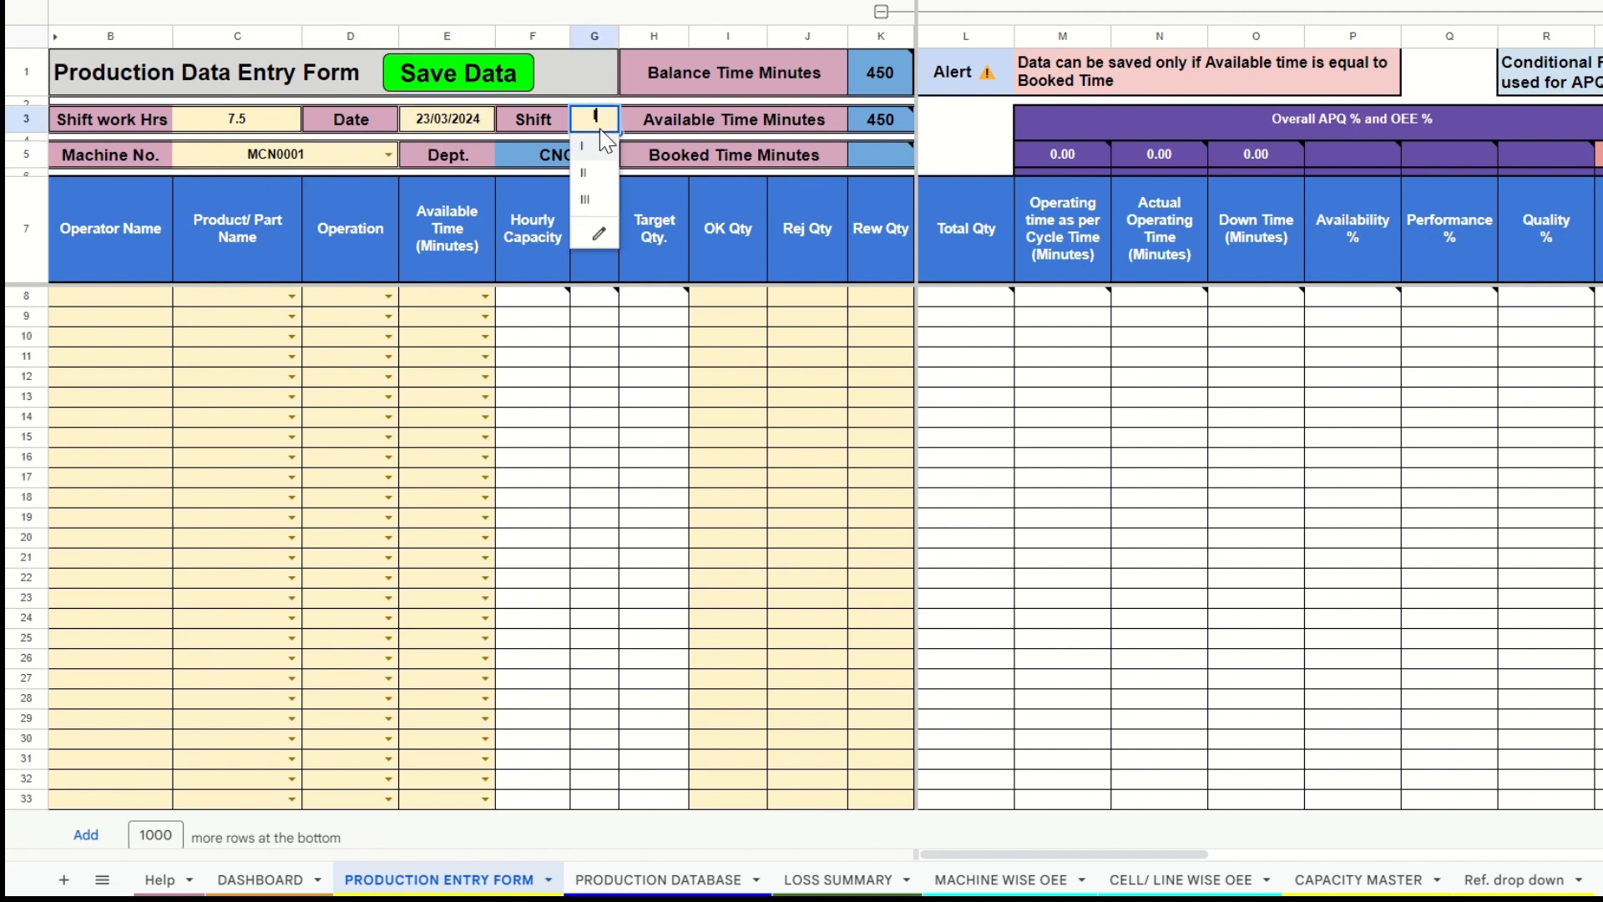
click(254, 123)
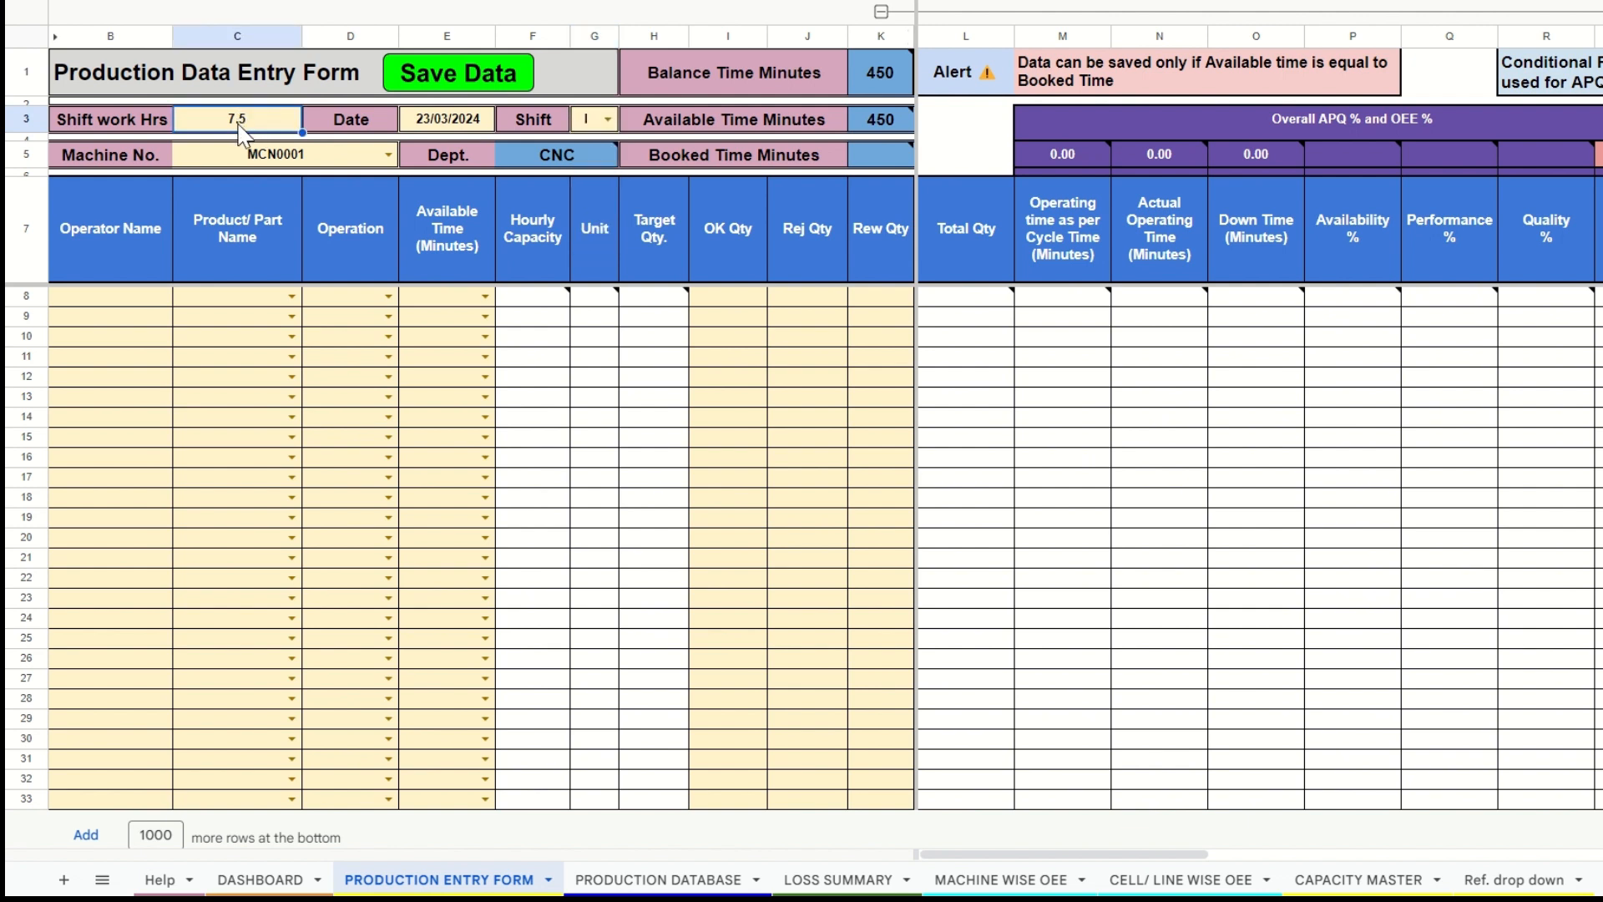
- Enter the operator's name in the first row of the entry form
click(93, 306)
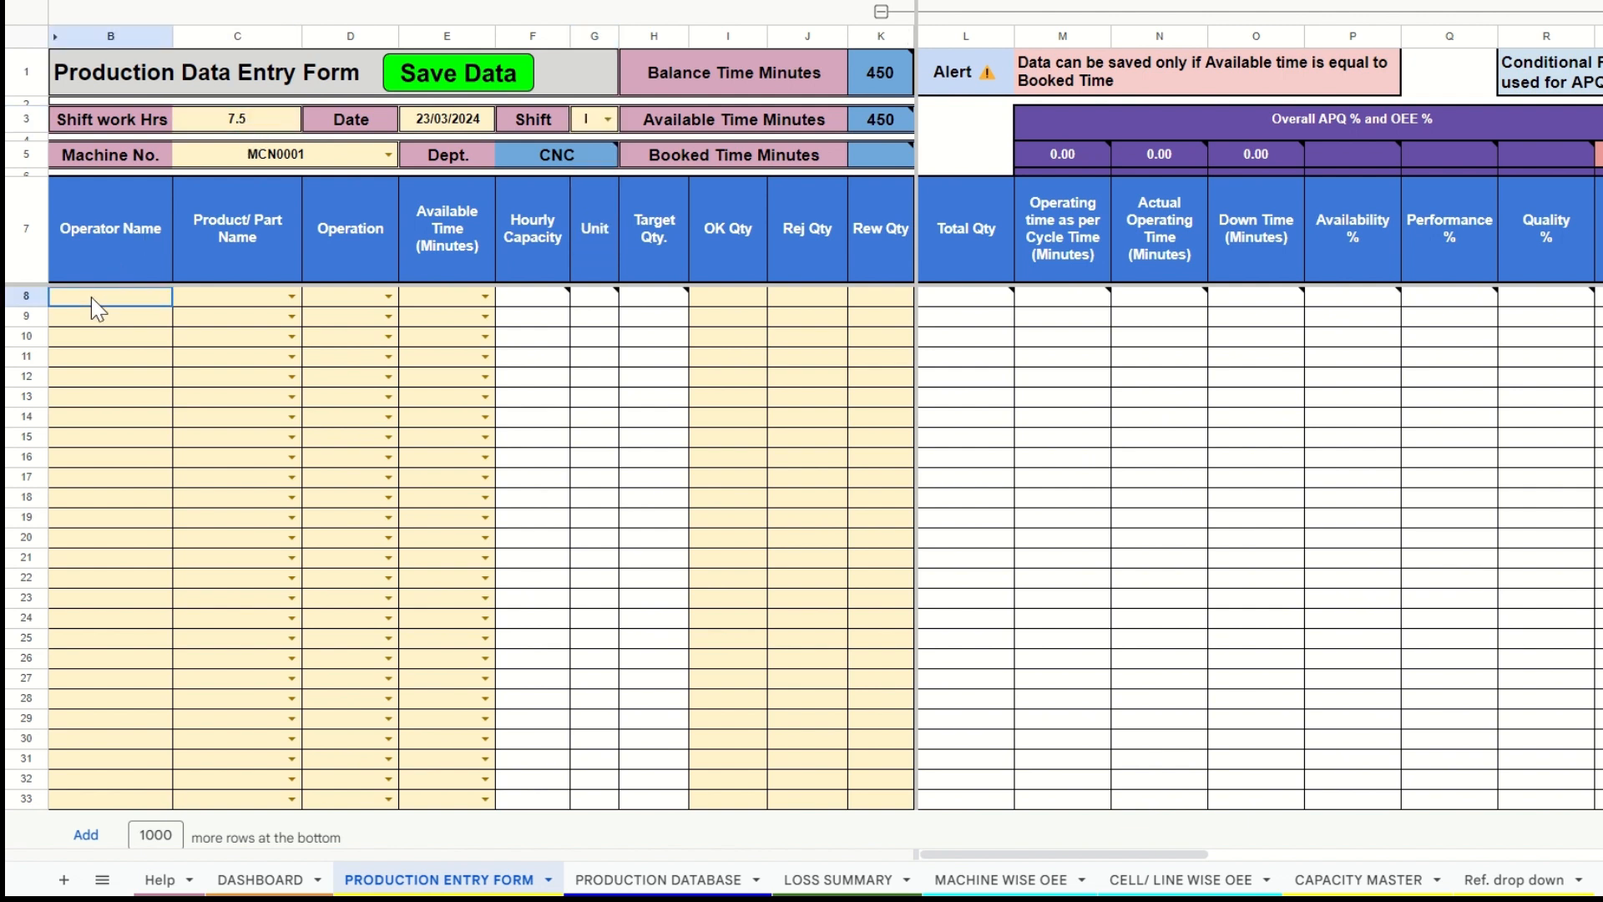
text(Sa)
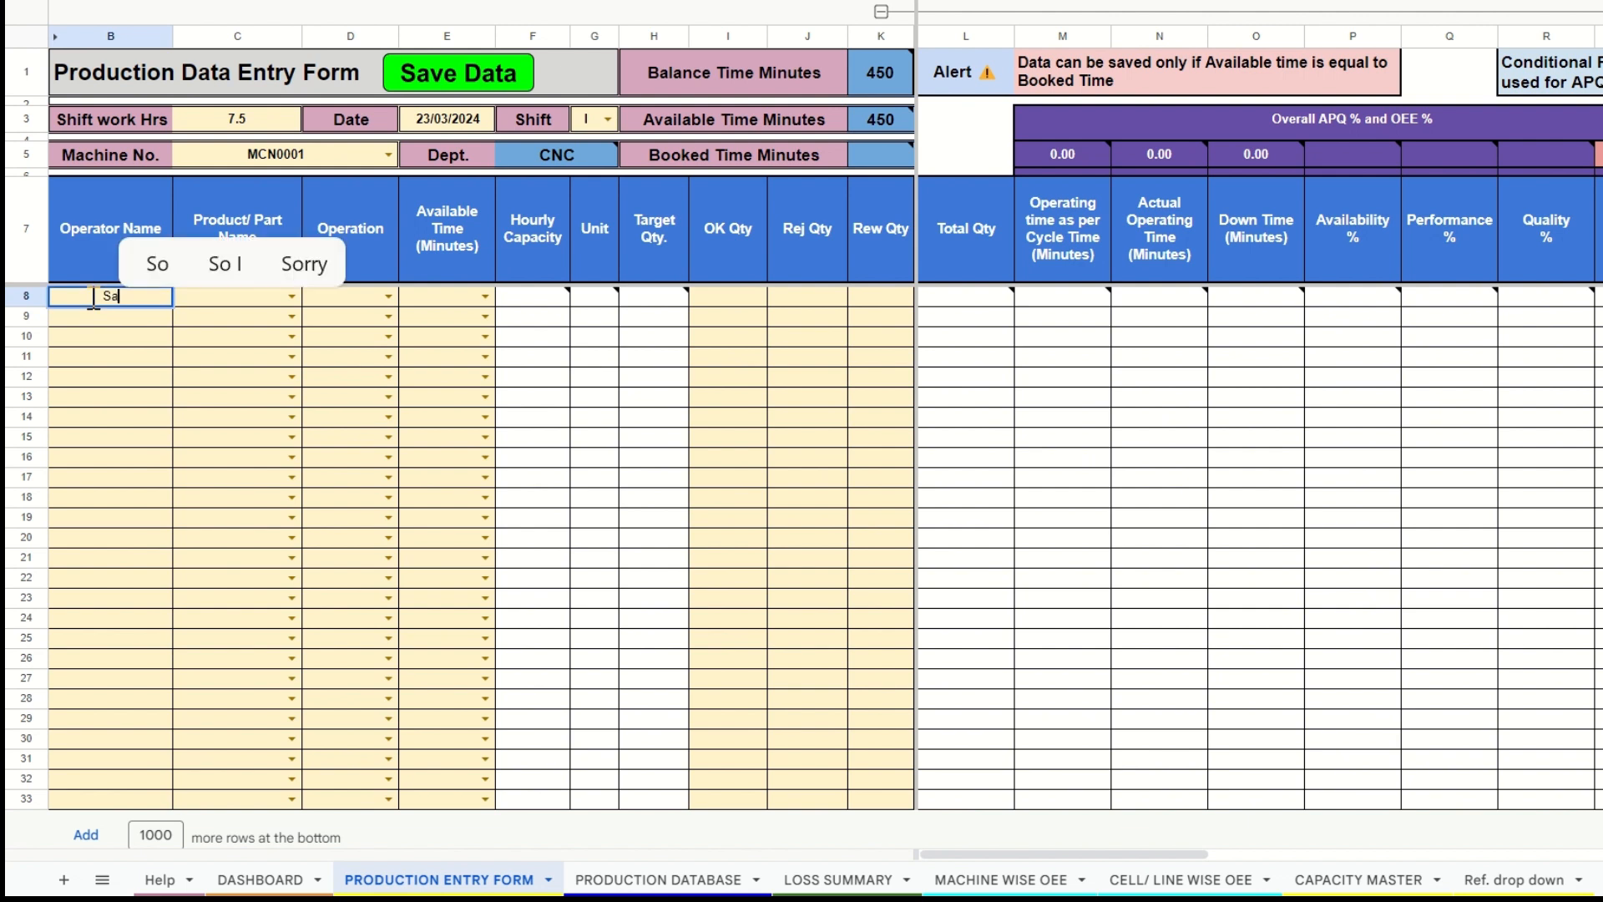
text(chin)
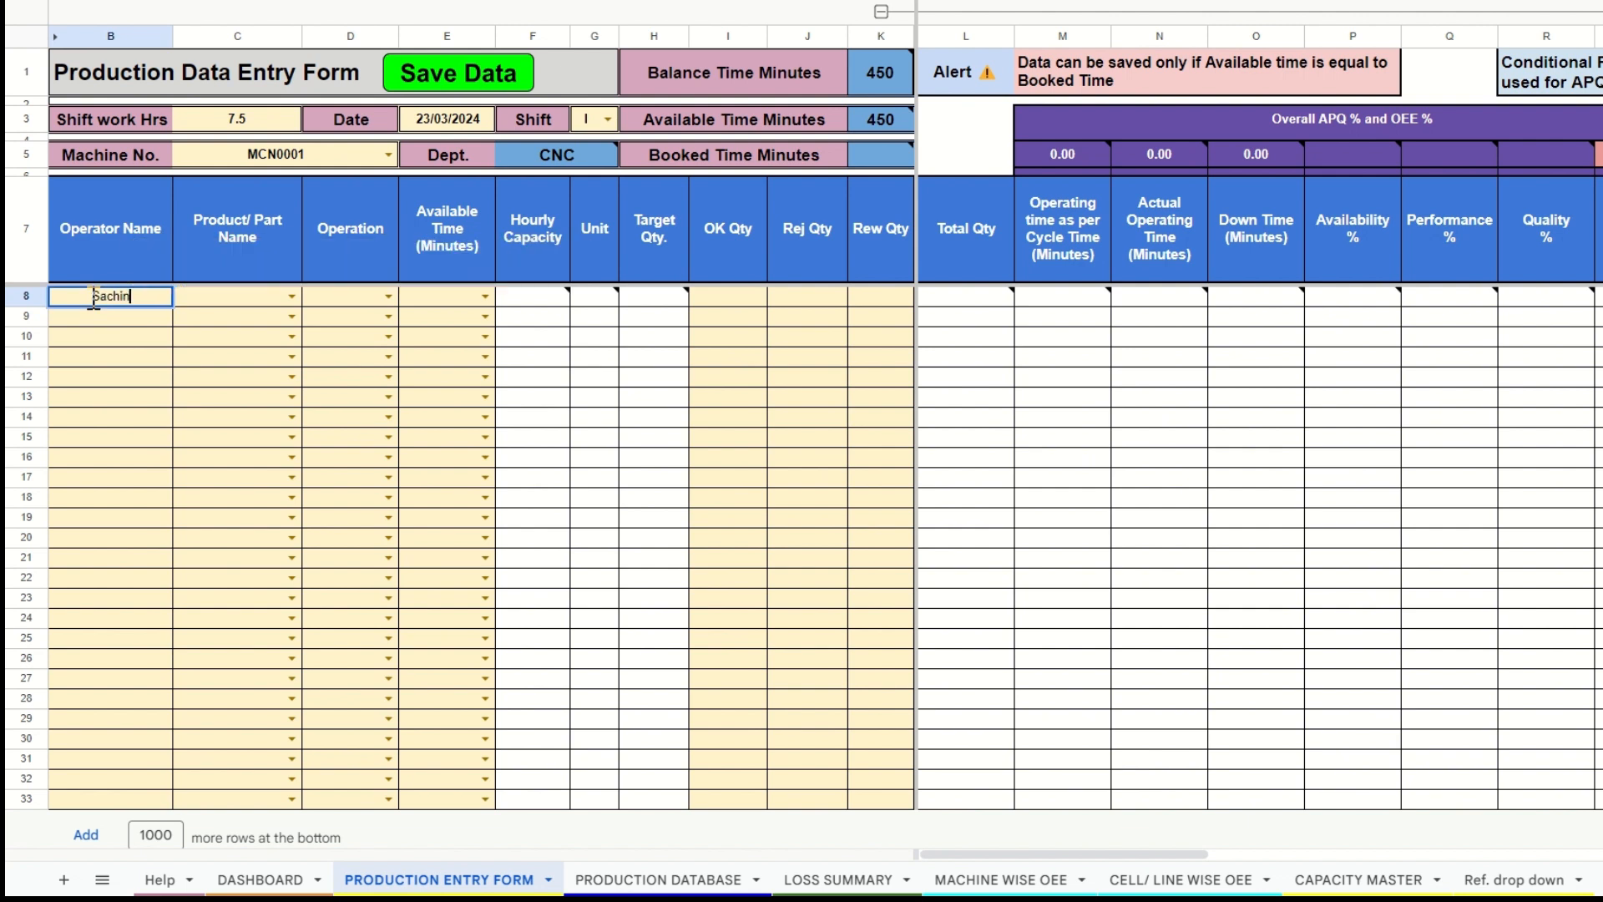
key(Tab)
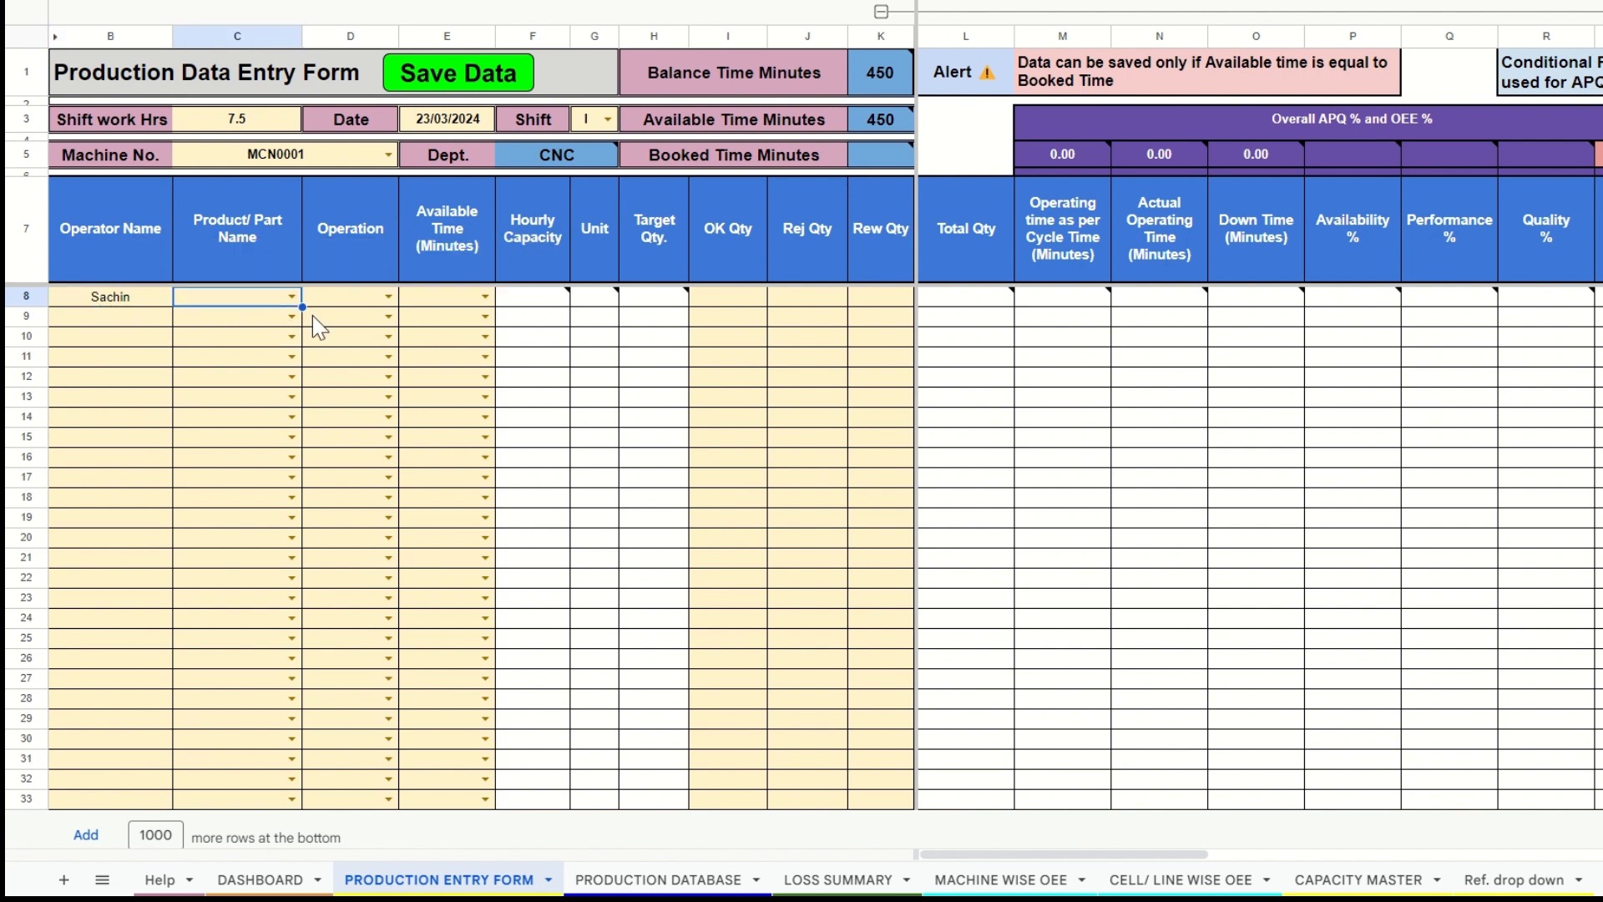
- Compare the form's Product/ Part Name choices with the Product Name column of the CAPACITY MASTER sheet, and return to the form
click(291, 298)
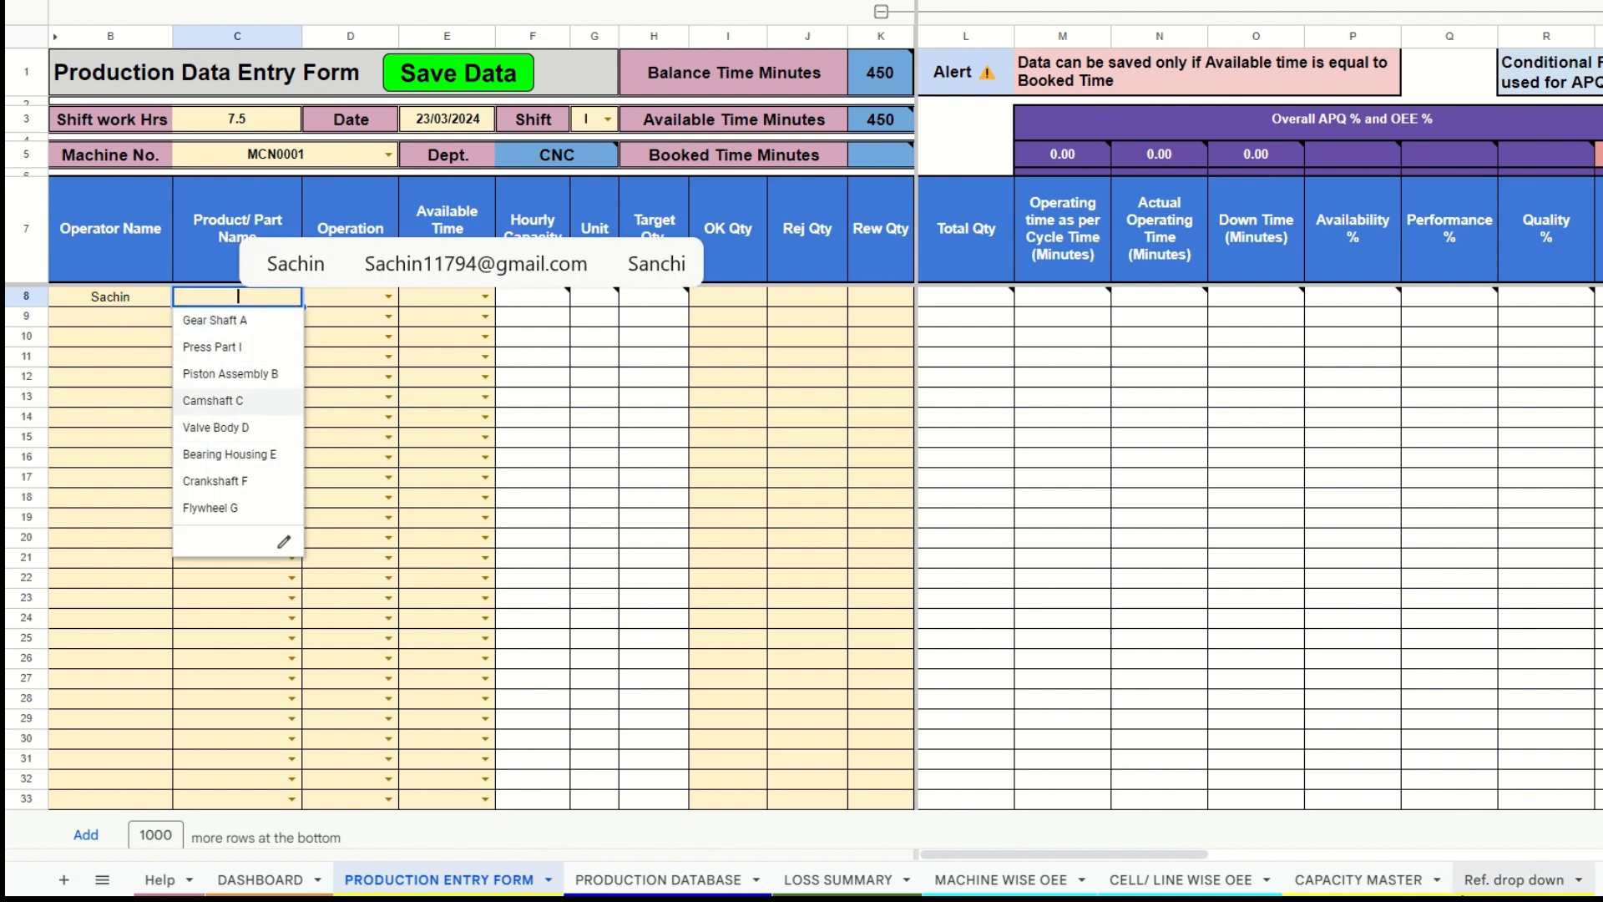
click(1484, 882)
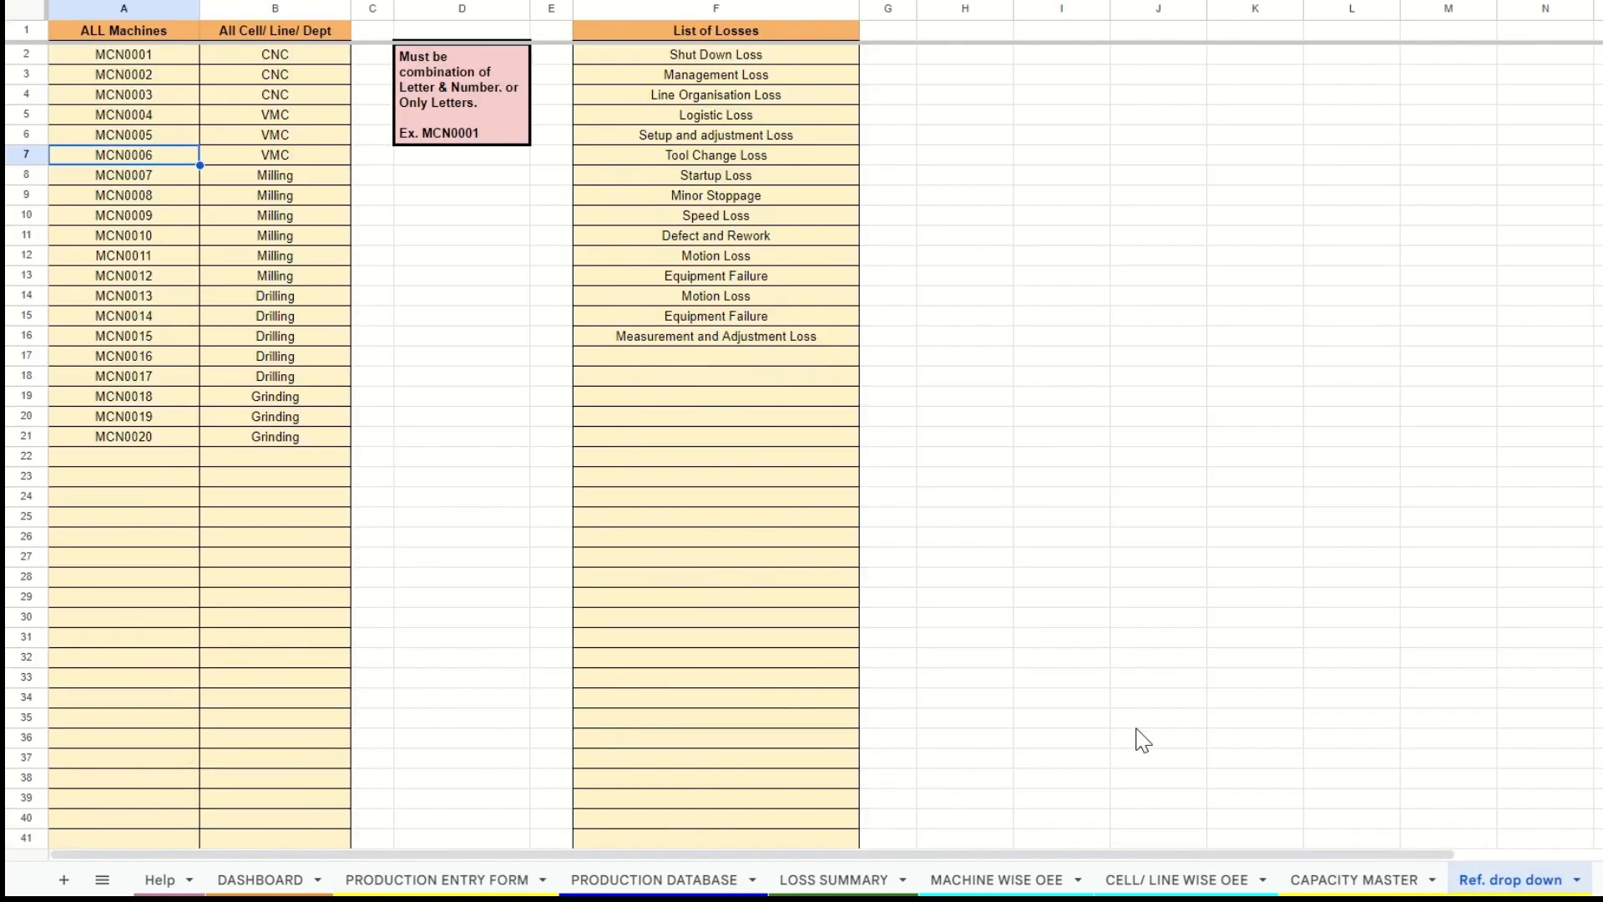
click(1338, 878)
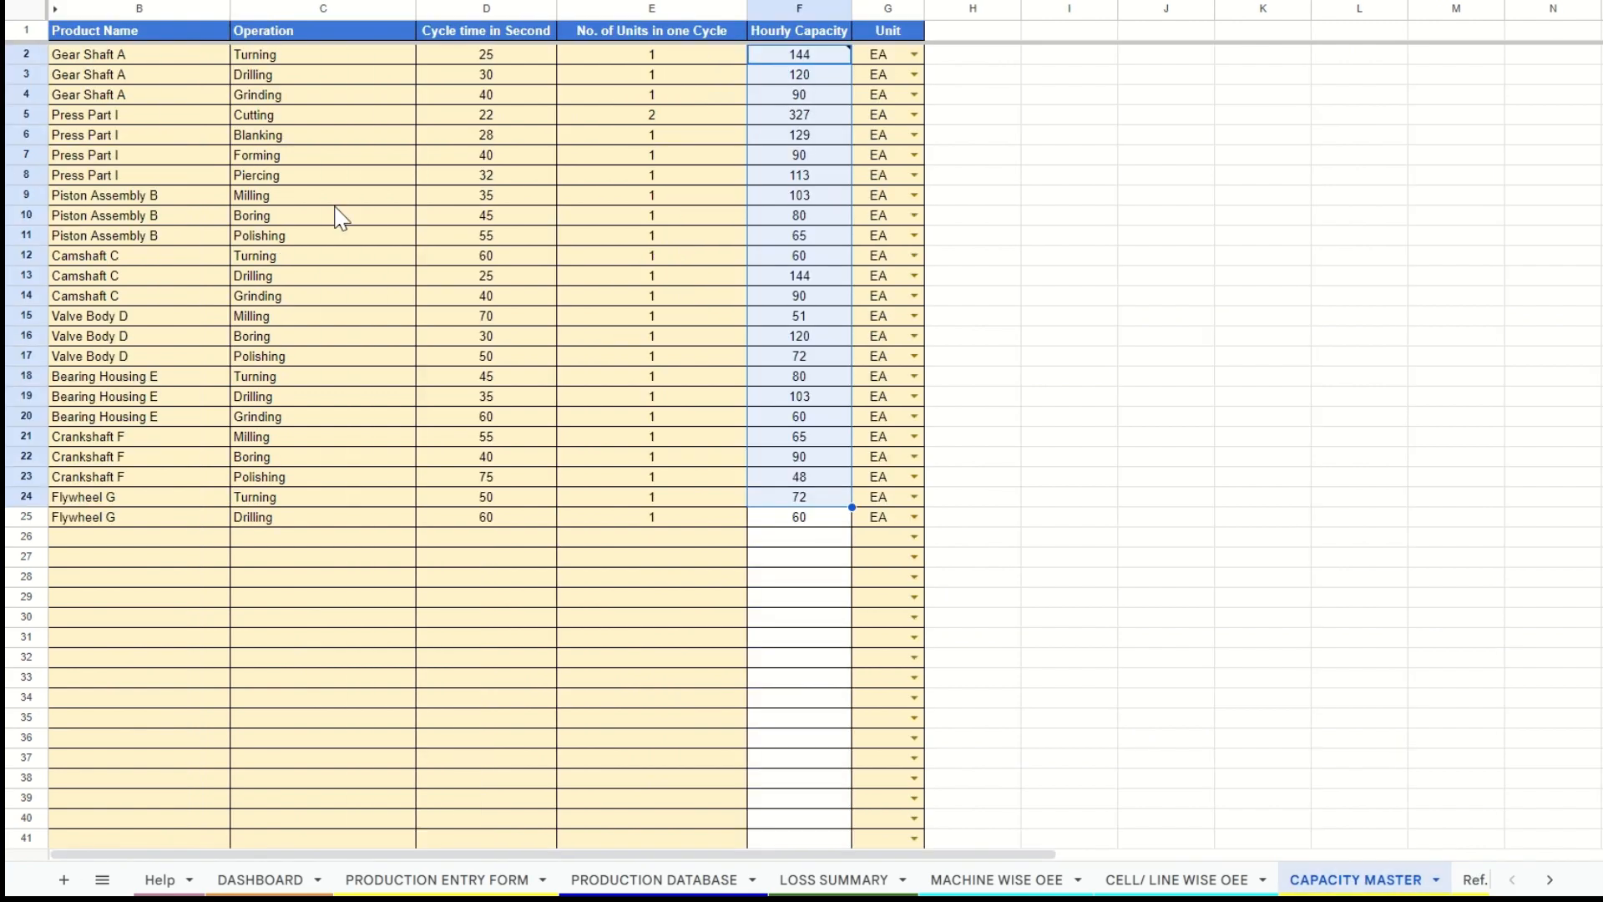
drag(207, 55, 207, 498)
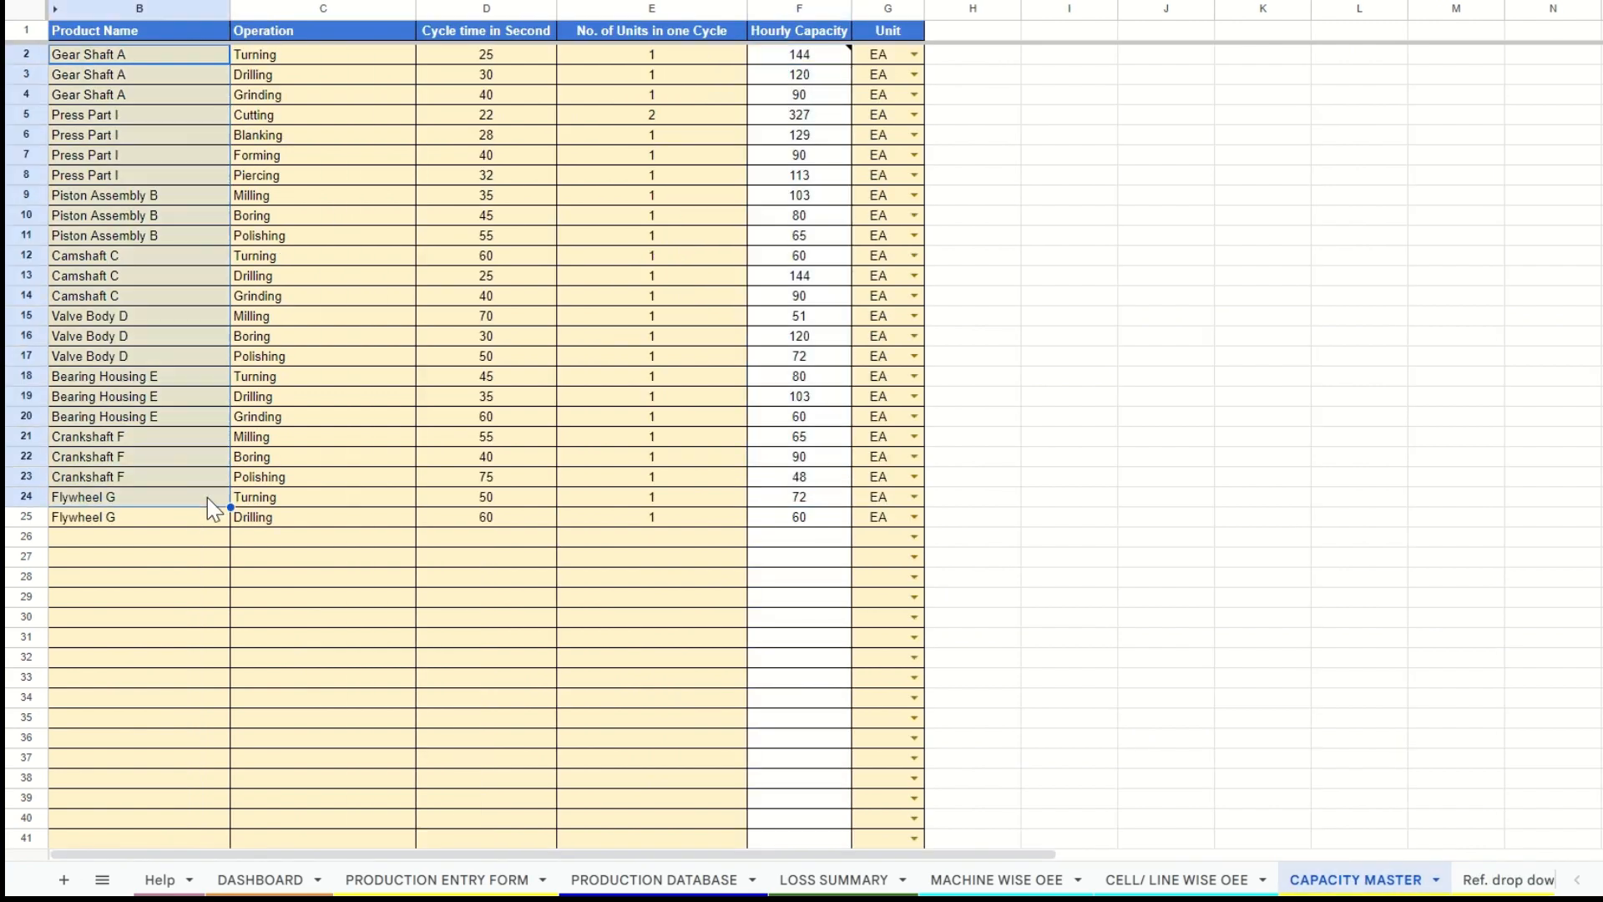
click(462, 882)
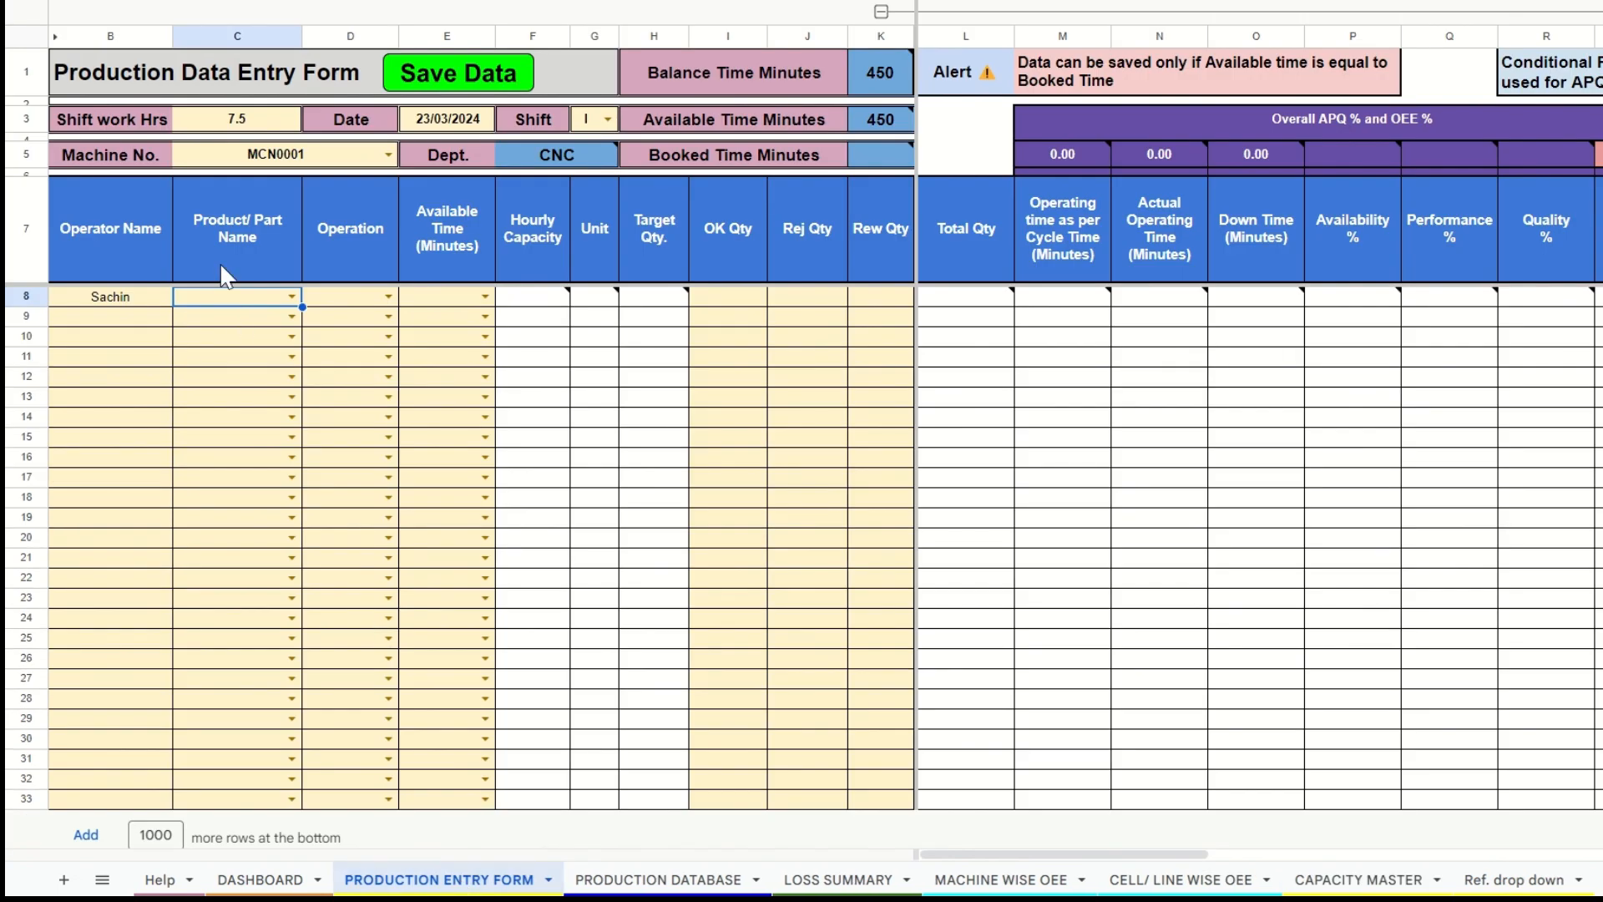
- Set the first entry row's product to Gear Shaft A and its operation to Turning
click(290, 296)
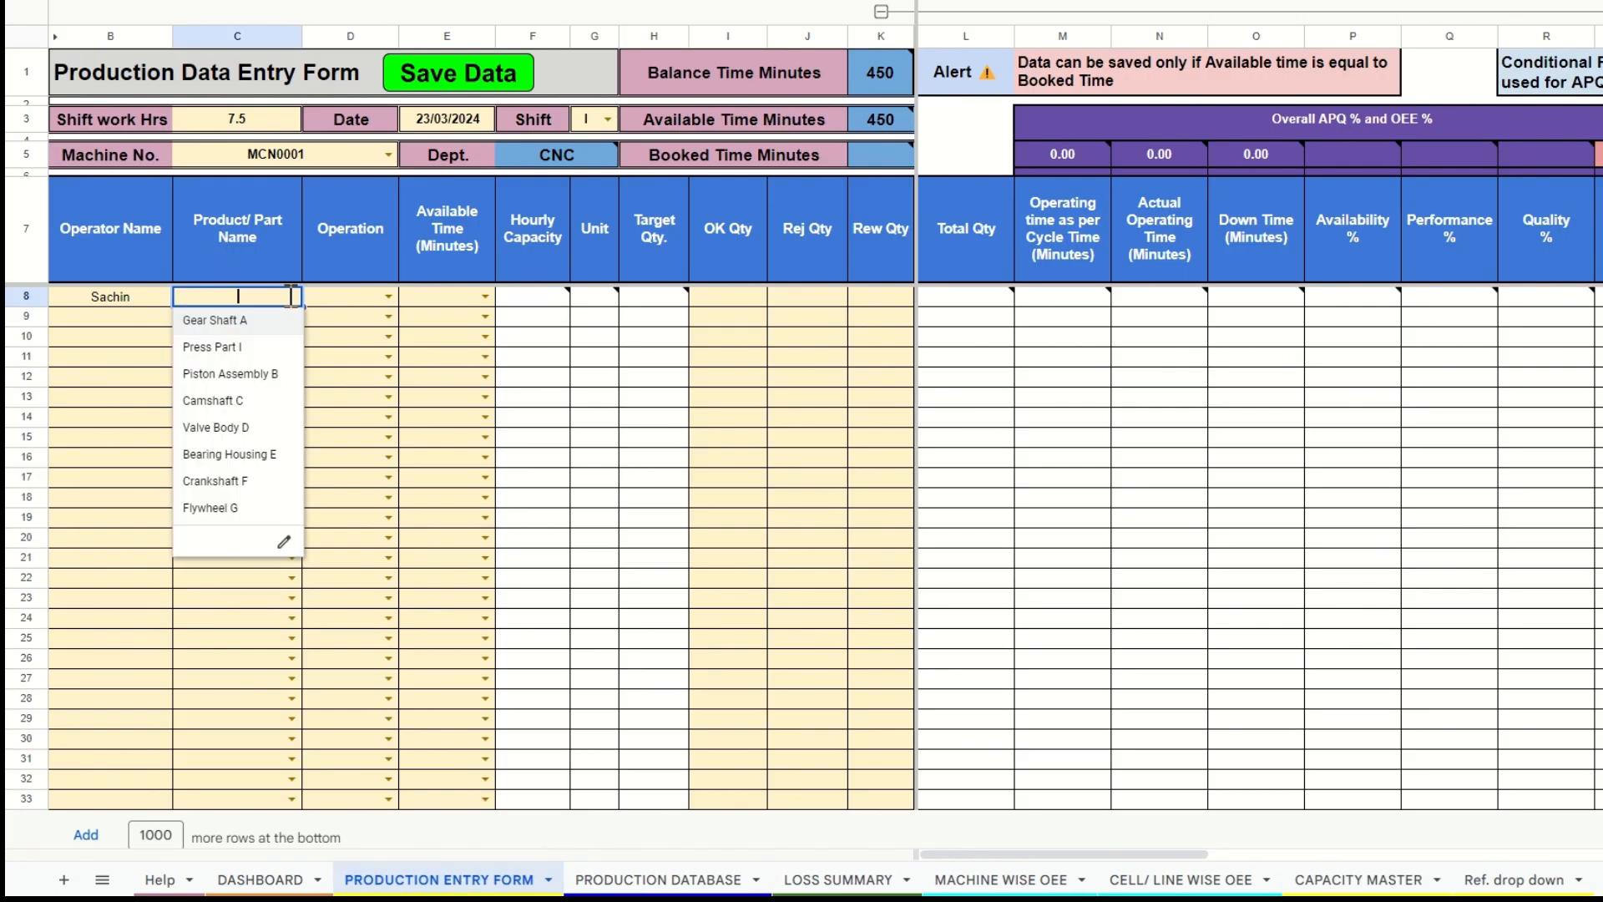
click(247, 324)
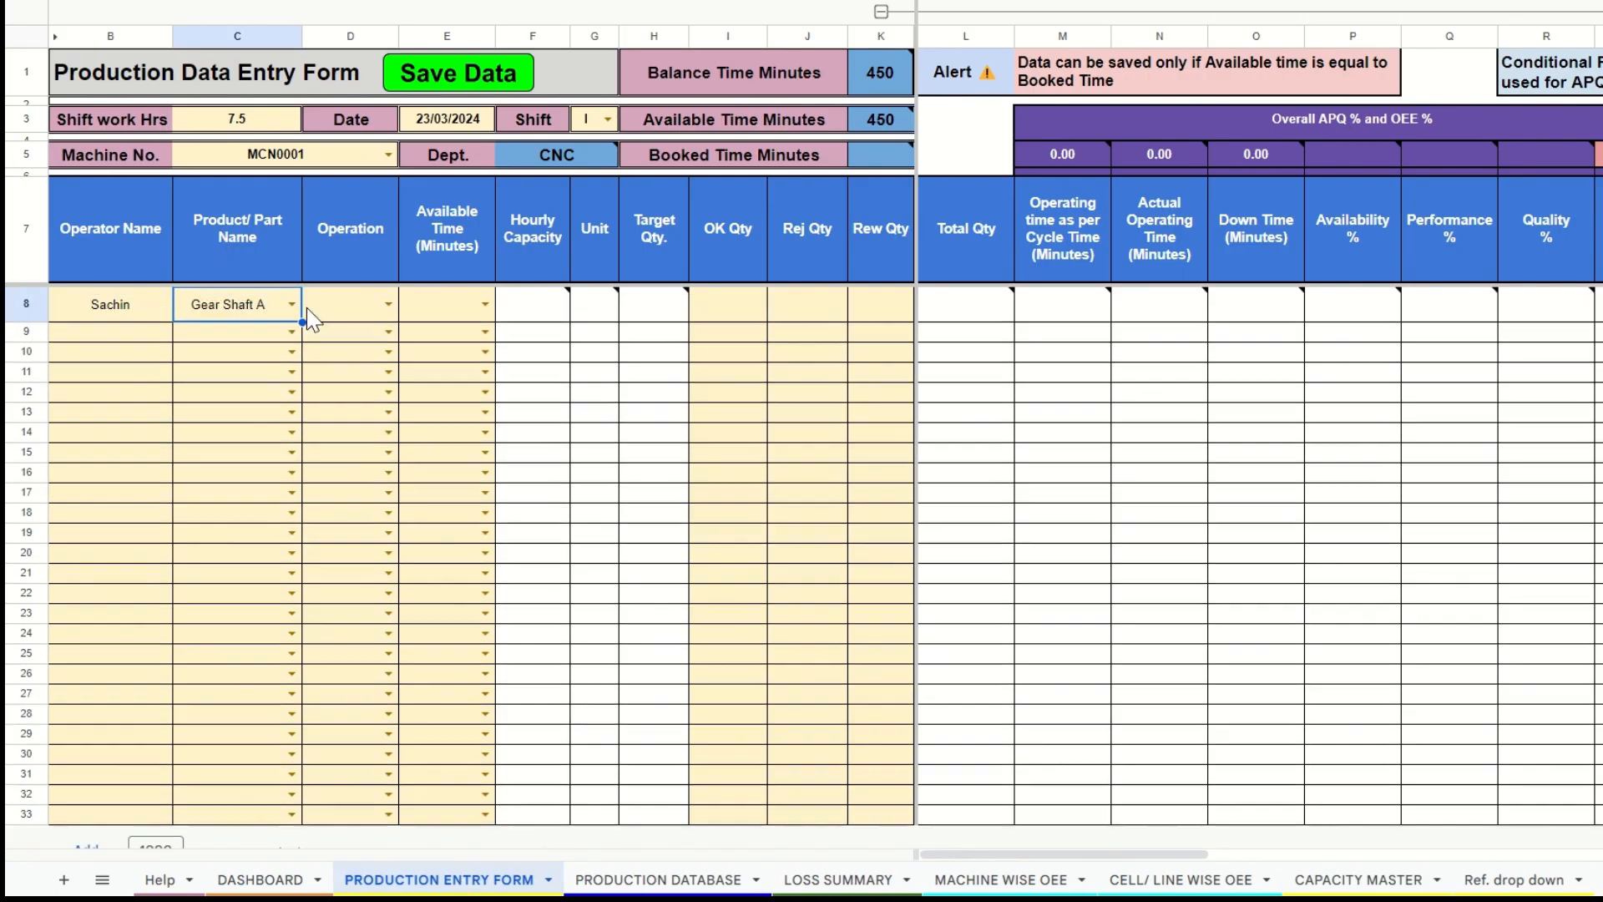
click(388, 304)
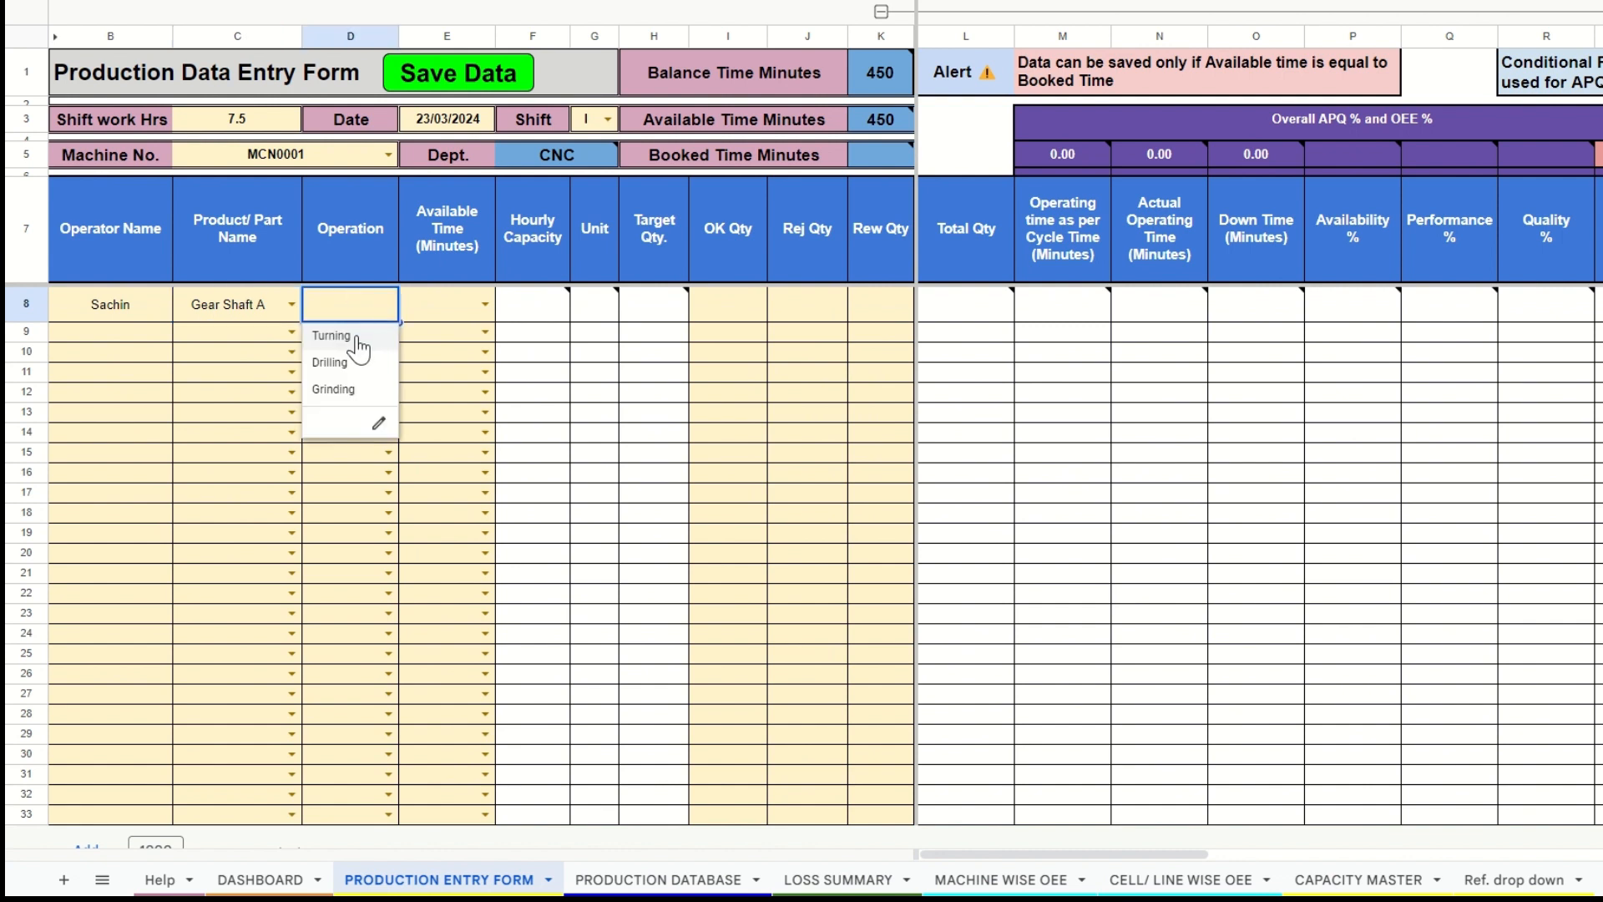
click(359, 336)
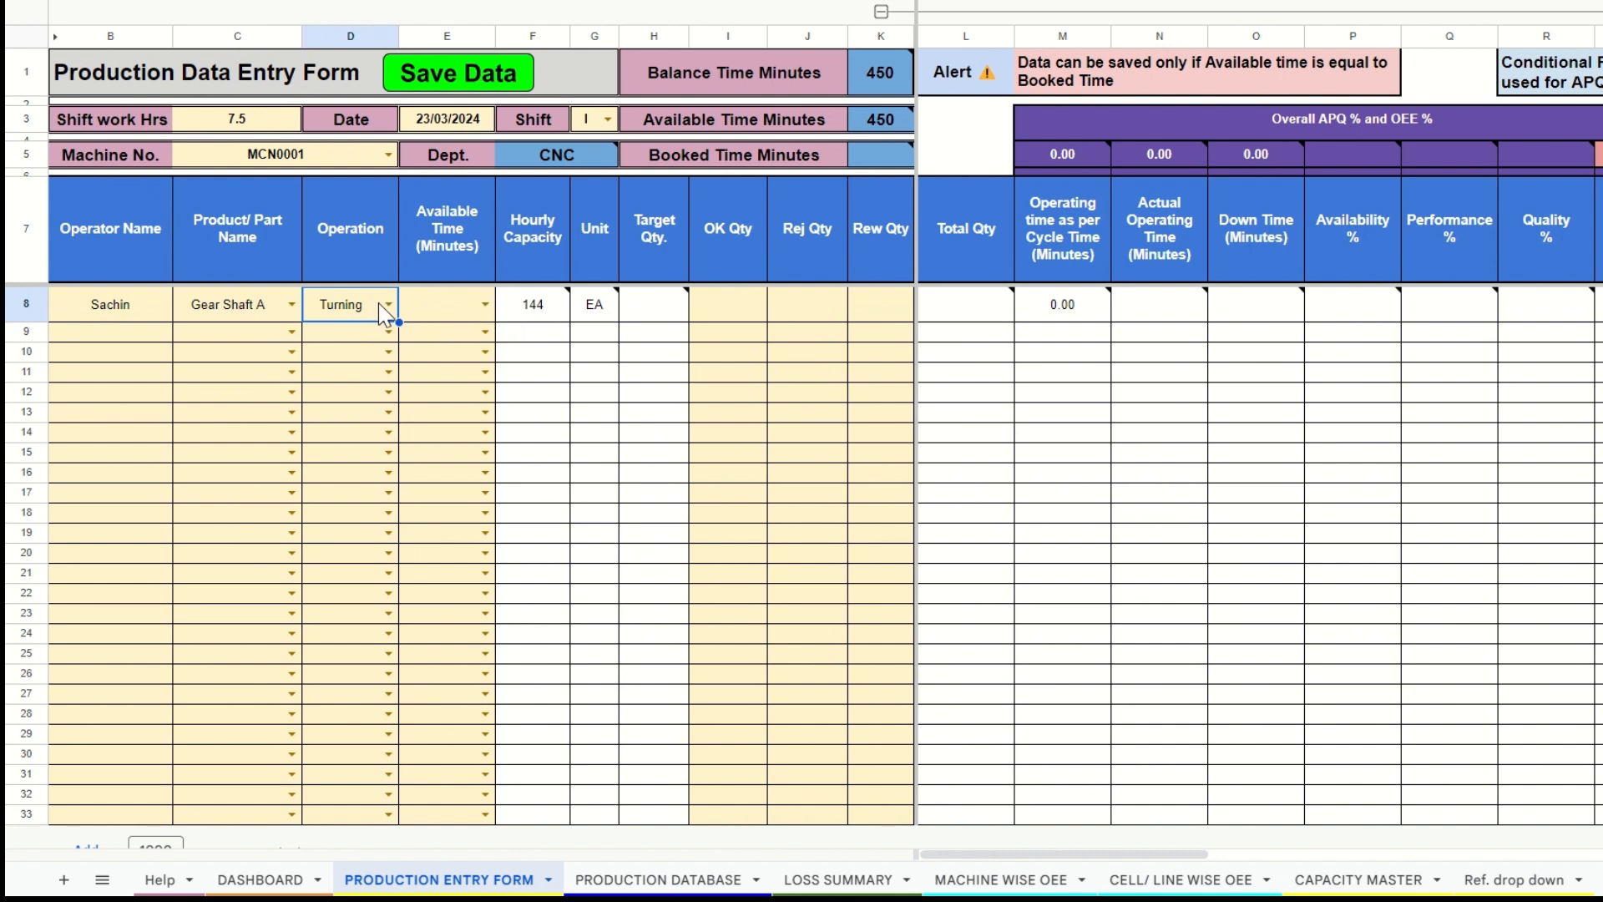
- Enter 200 minutes as Available Time in the first entry row and check the choices offered for that cell
click(484, 305)
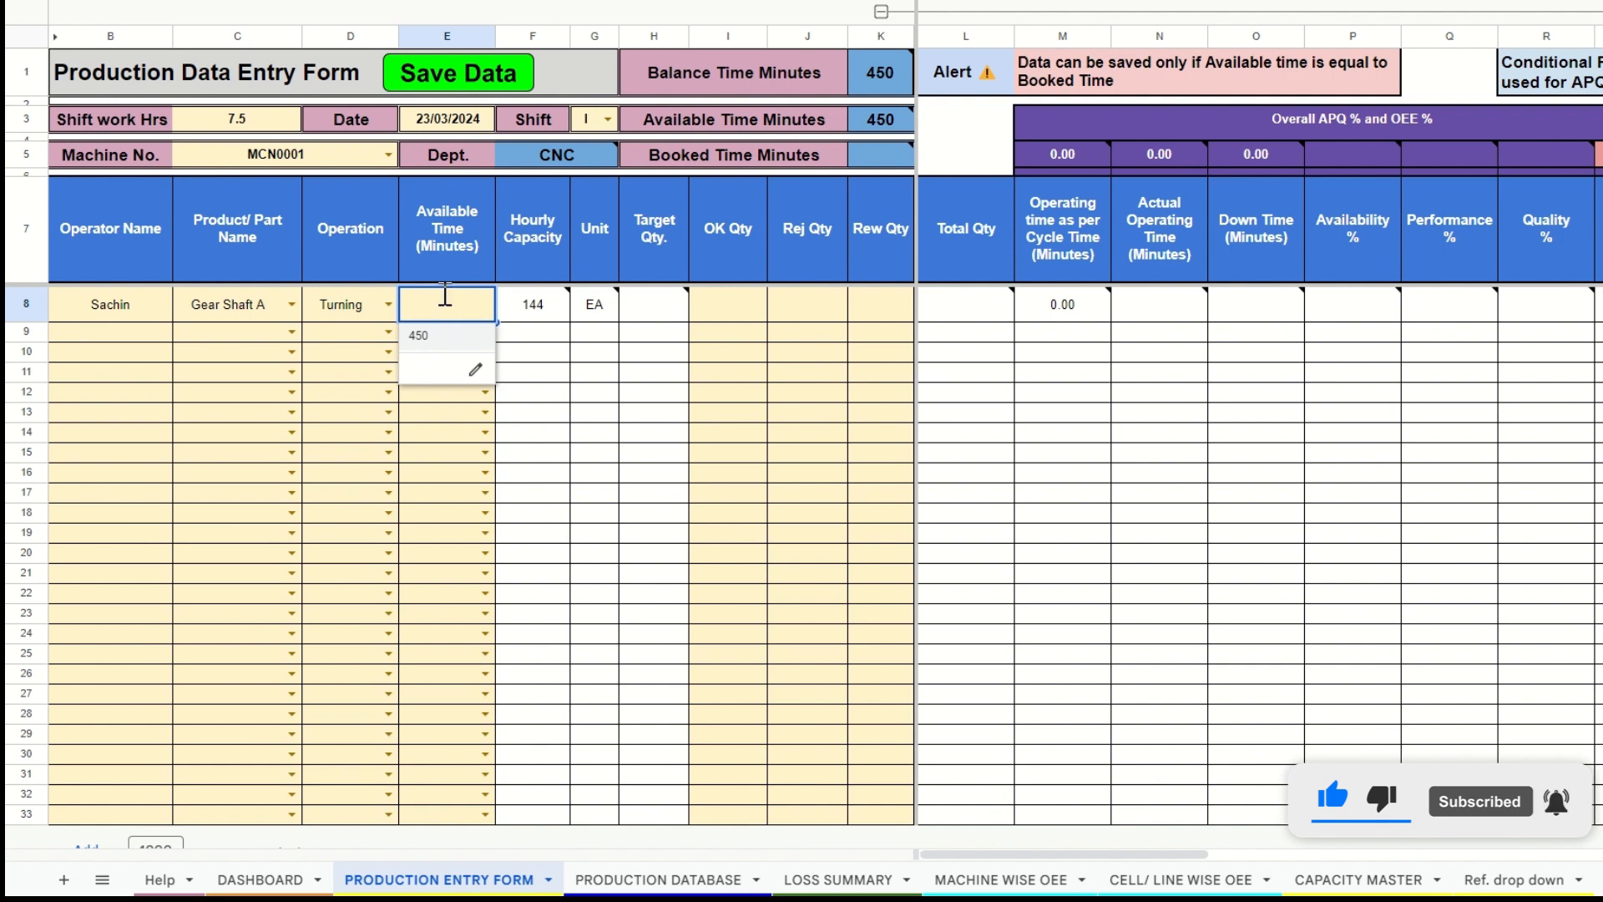
click(364, 304)
click(417, 314)
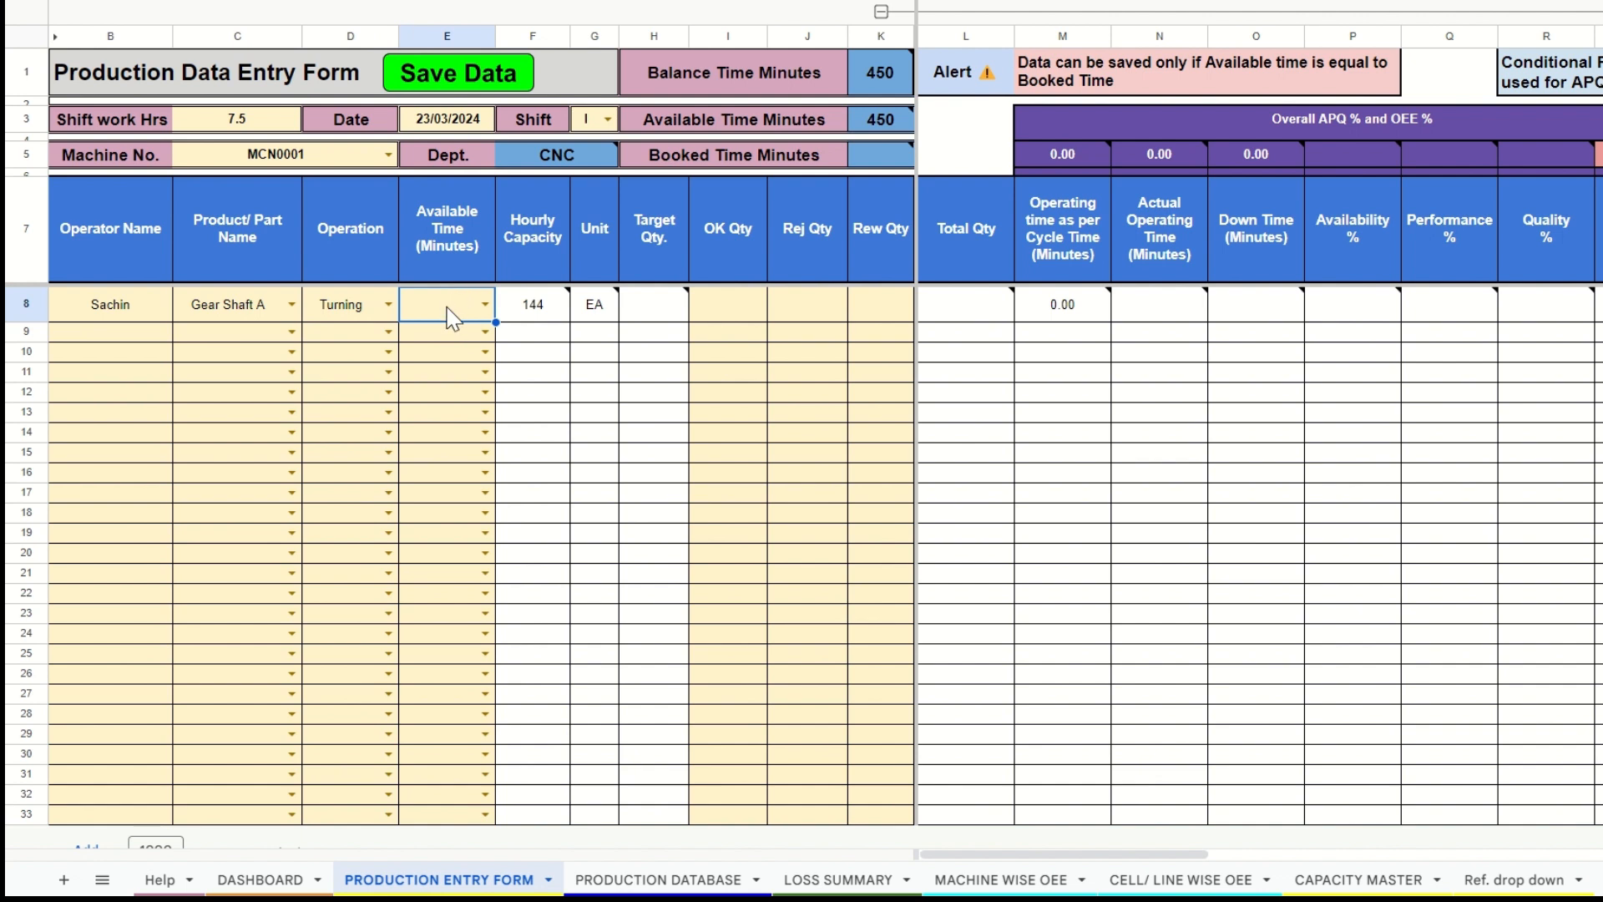
text(200)
key(Return)
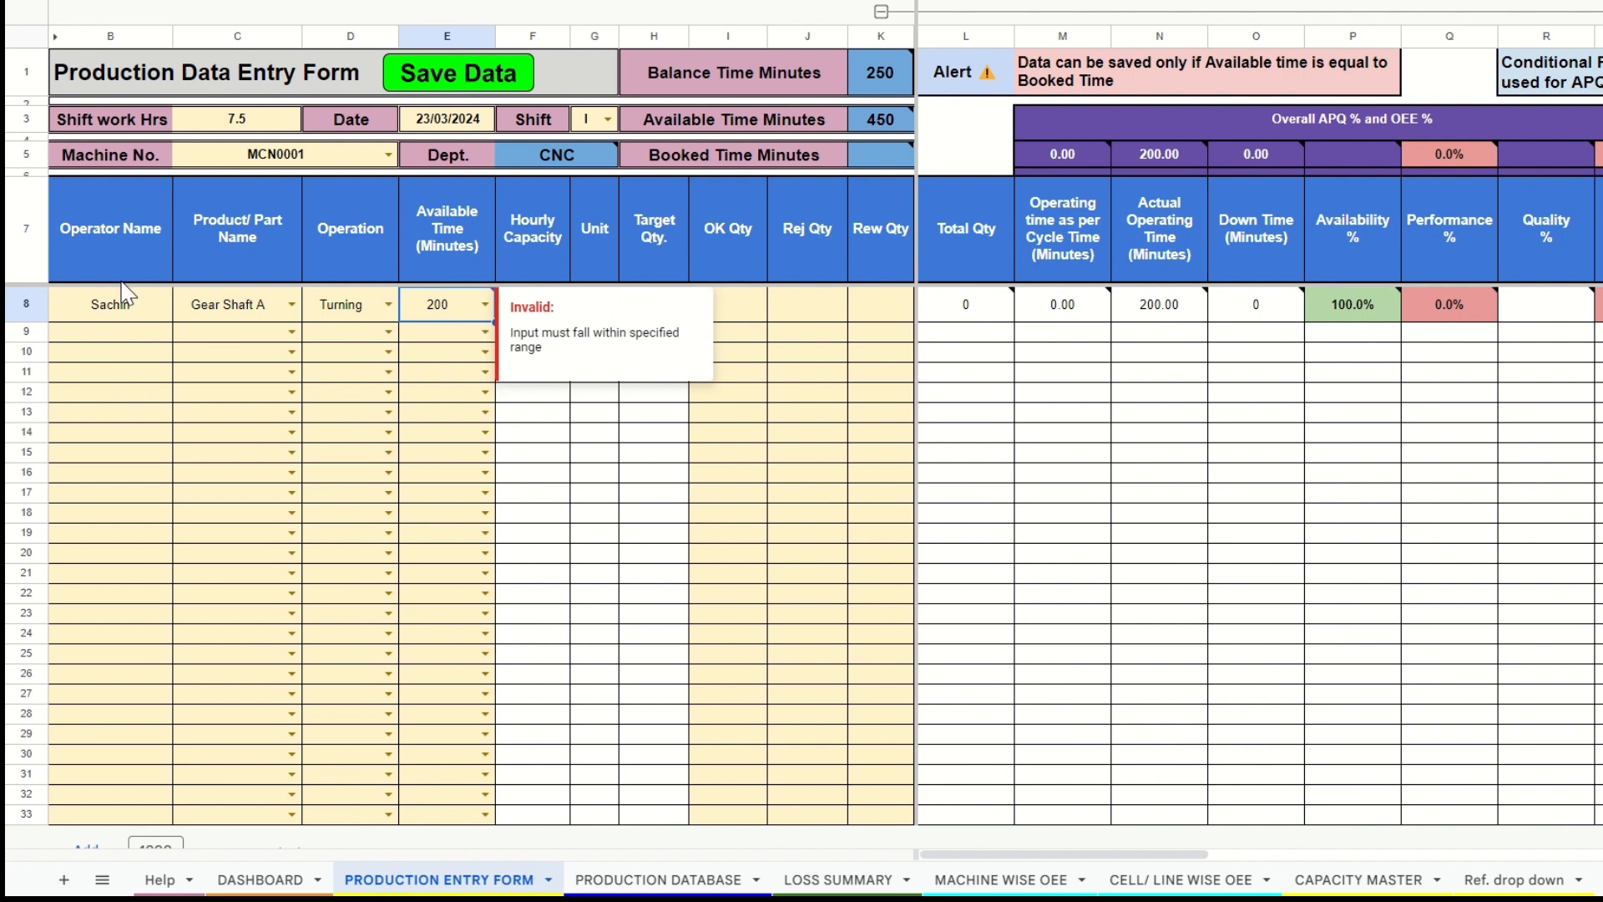
click(485, 305)
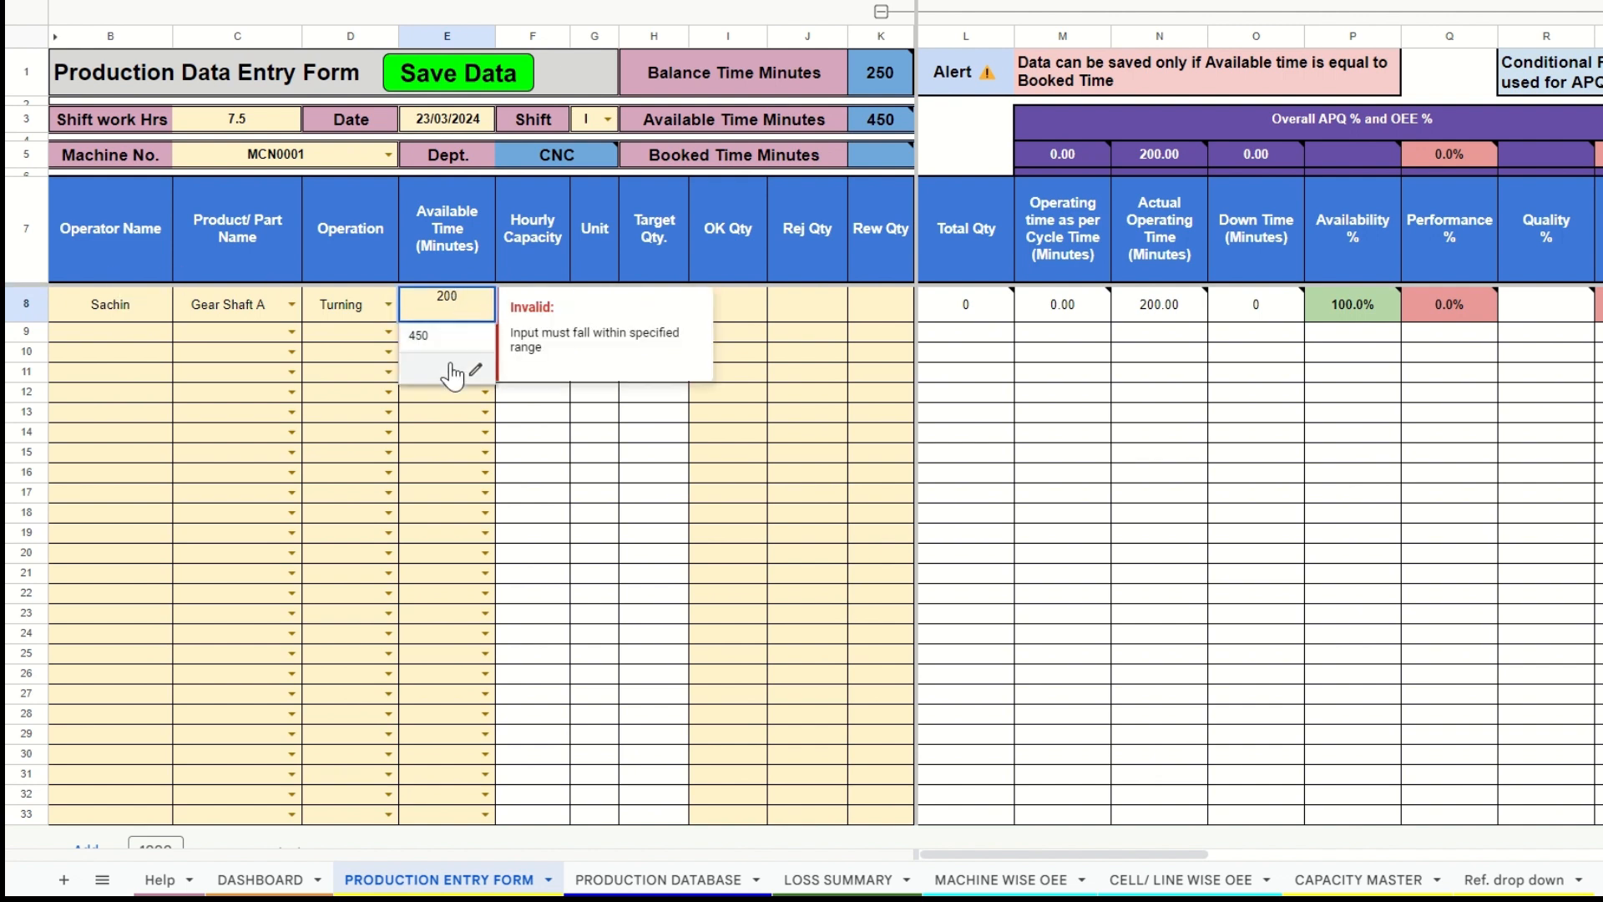
click(449, 405)
click(470, 311)
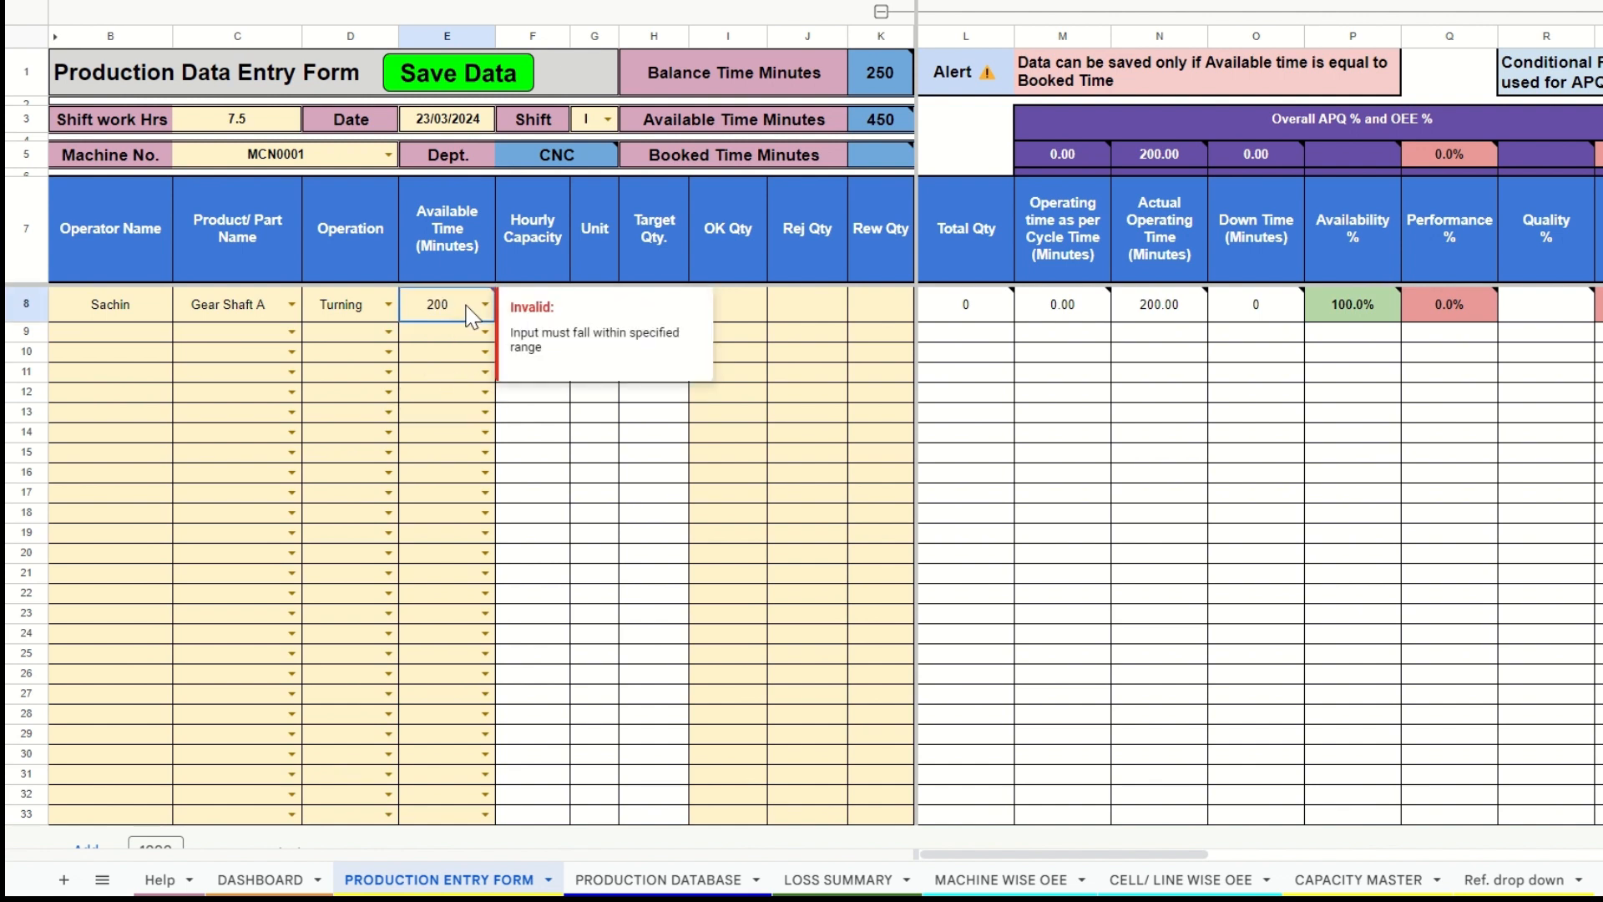
- Inspect the first entry row's Target Qty. formula note and the Hourly Capacity it is based on
click(753, 316)
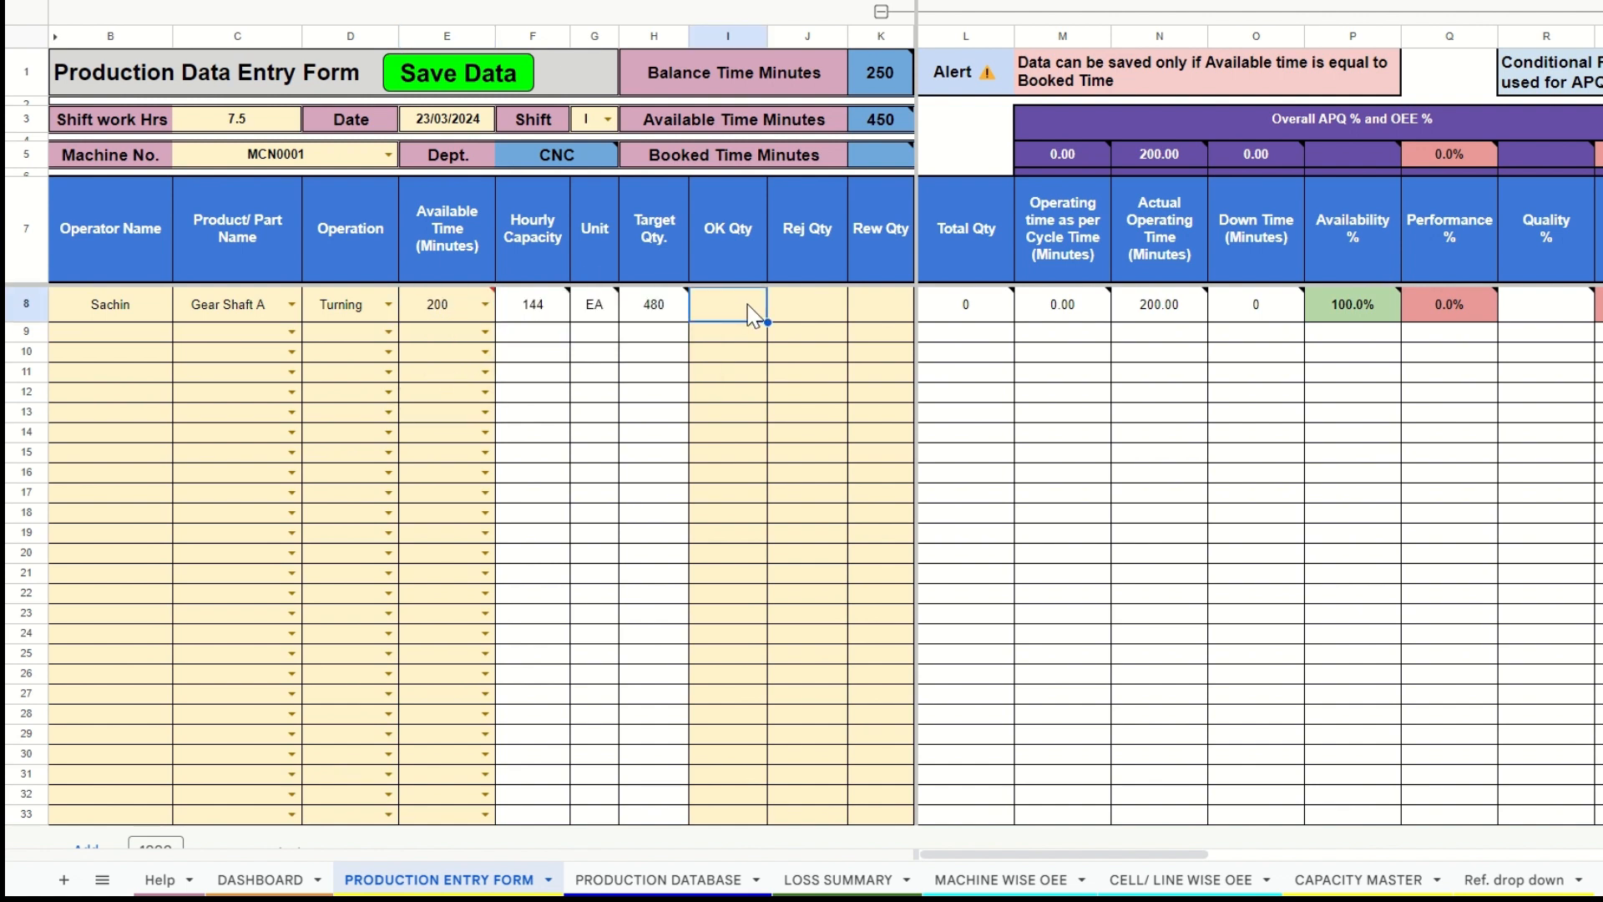
mouse_move(442, 318)
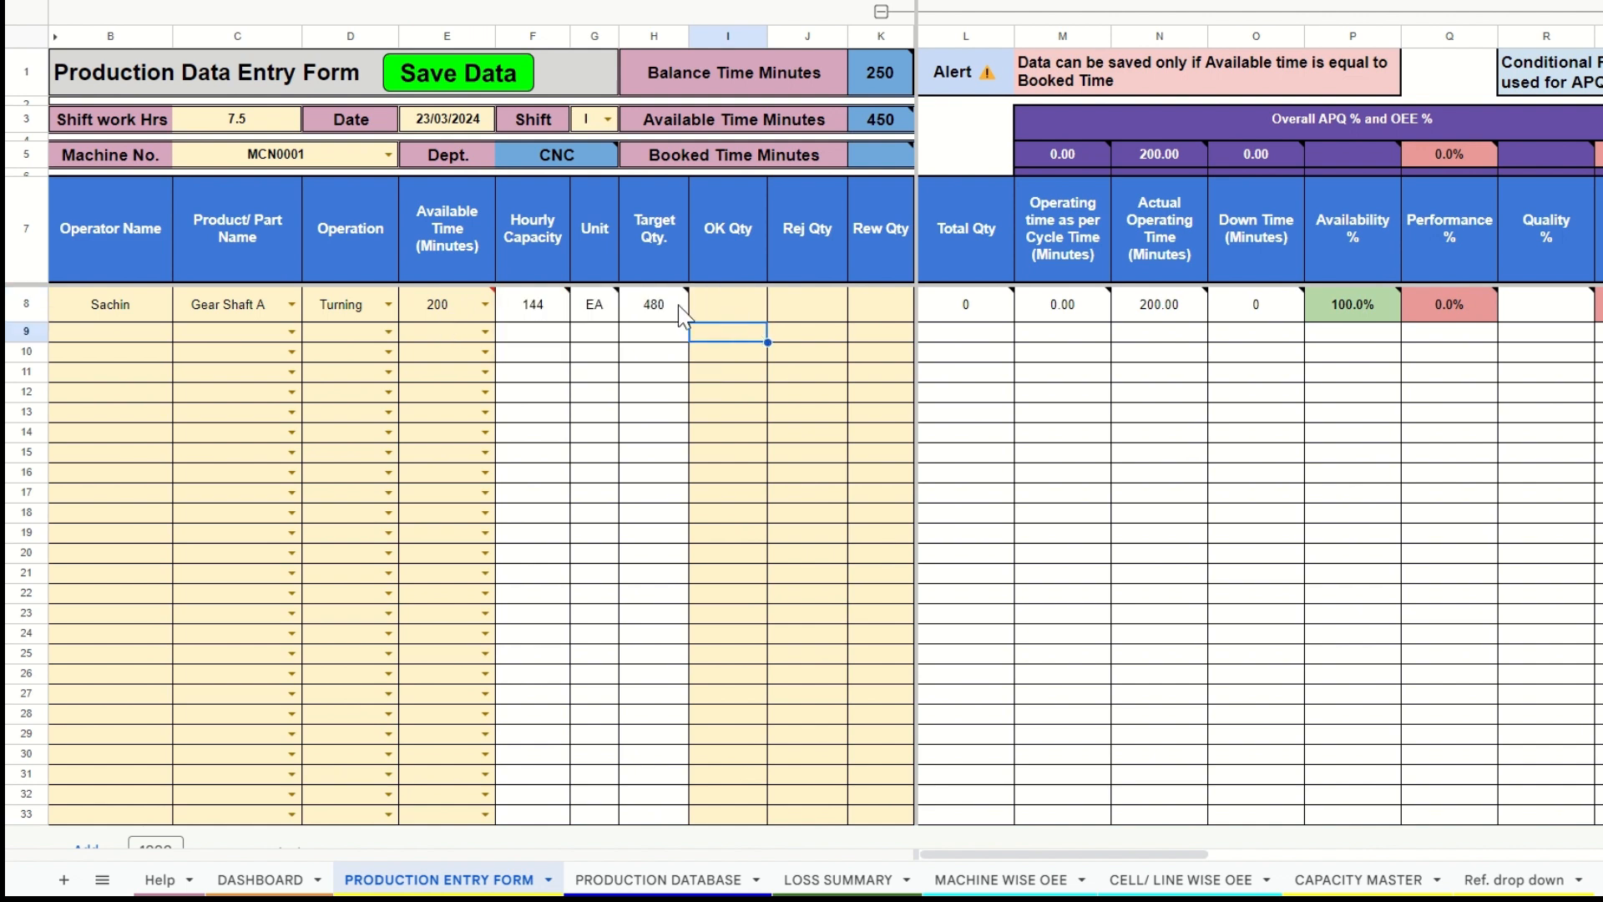
click(678, 310)
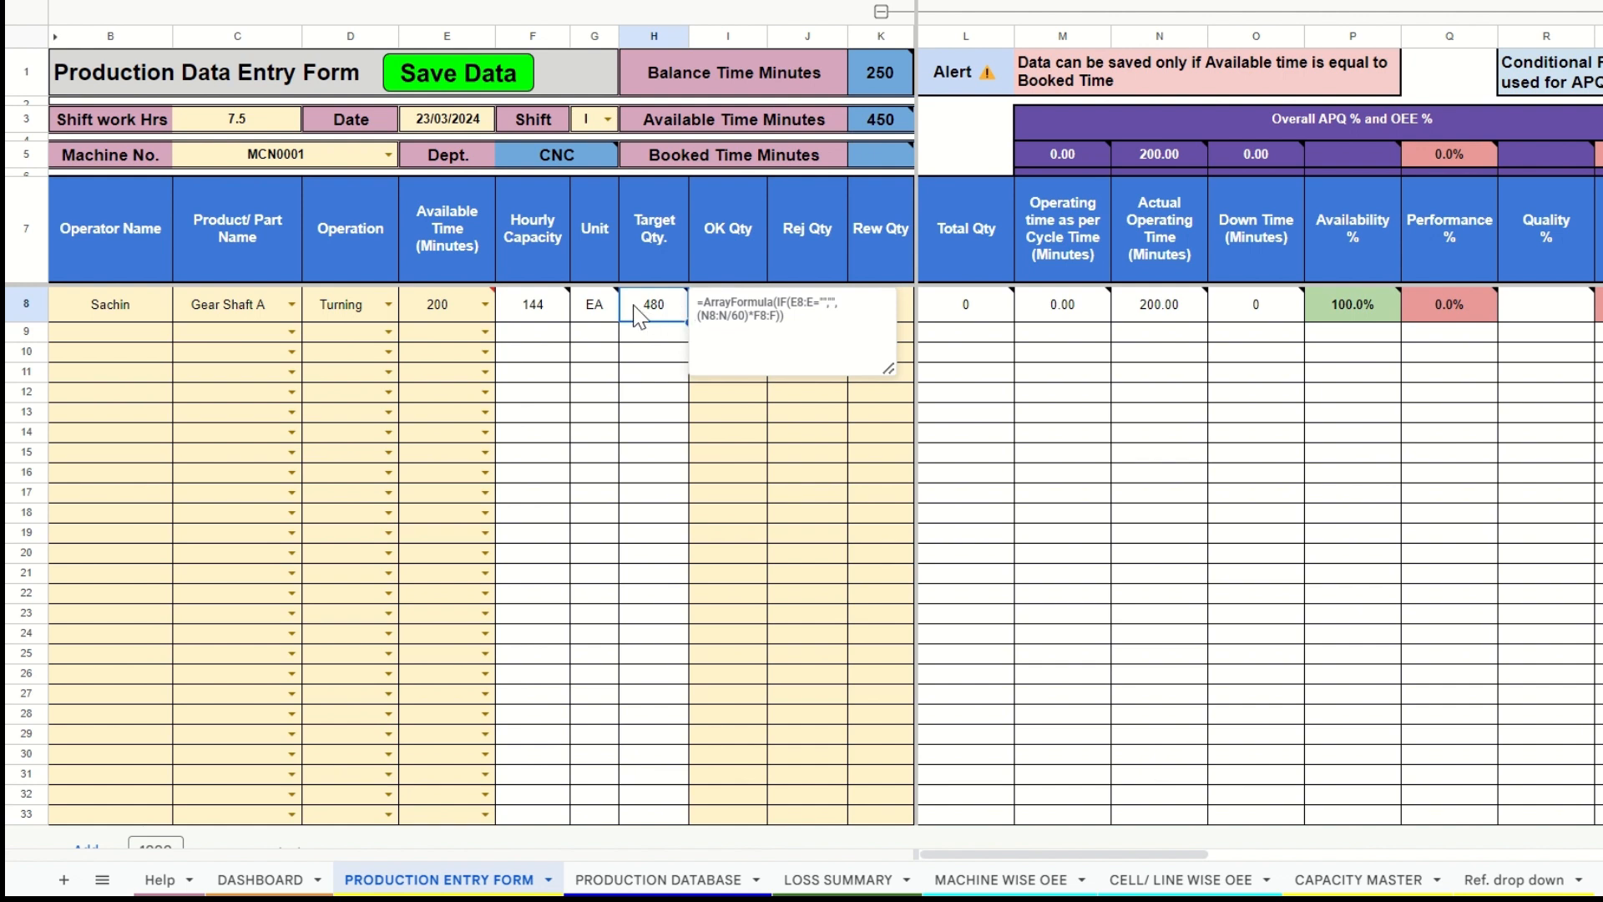
click(559, 306)
click(818, 415)
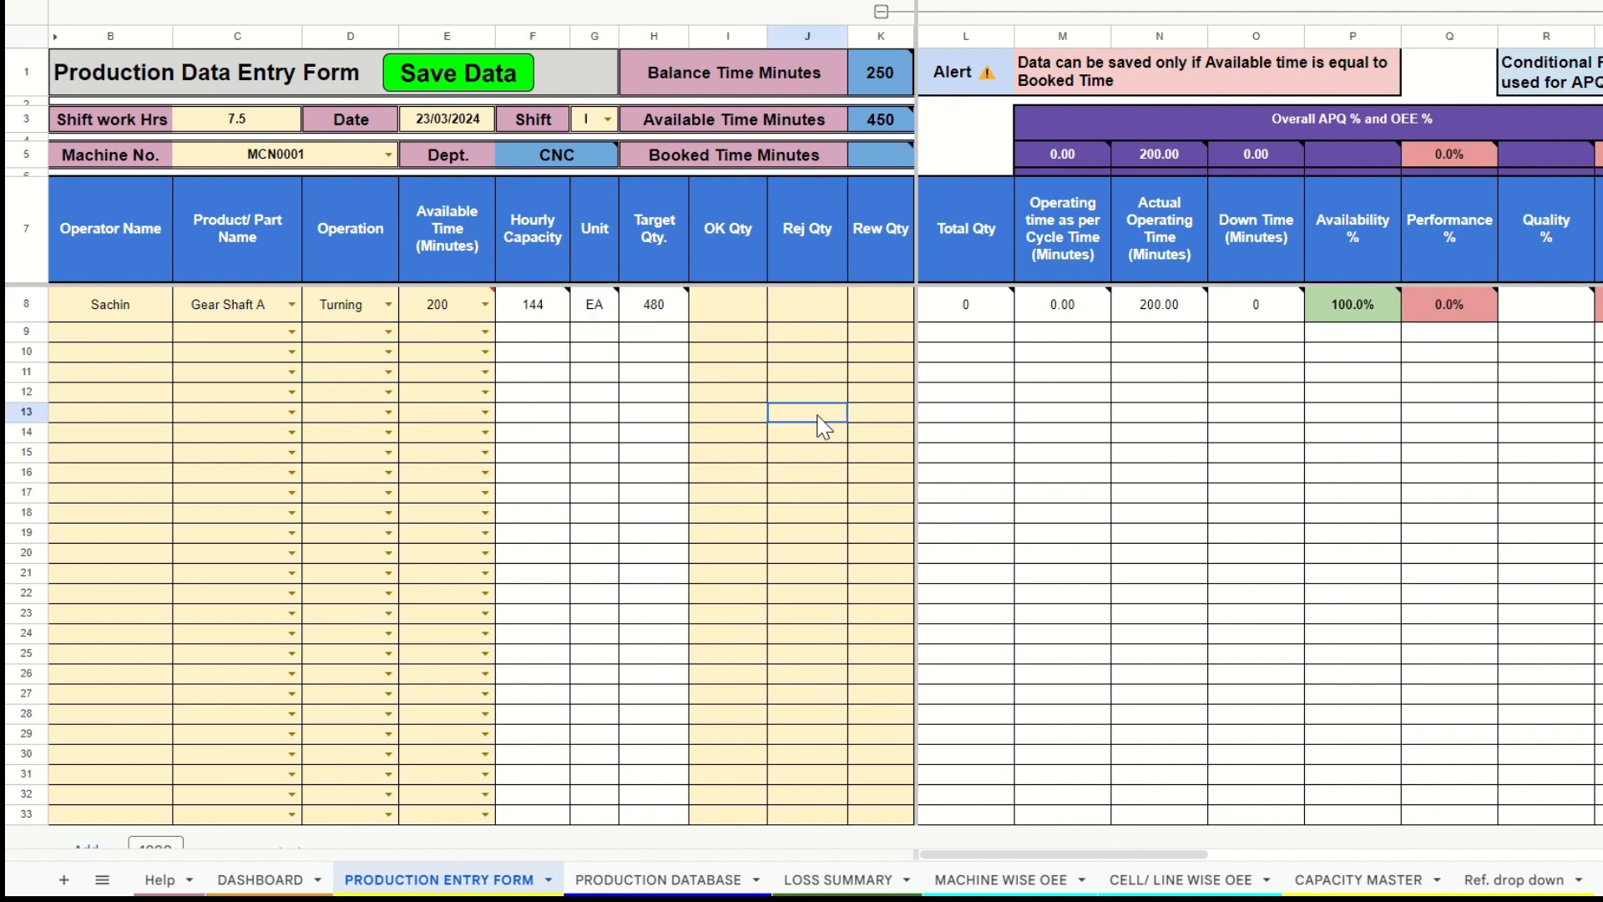
- Check the first entry row's Target Qty. formula note against its Available Time value
click(660, 309)
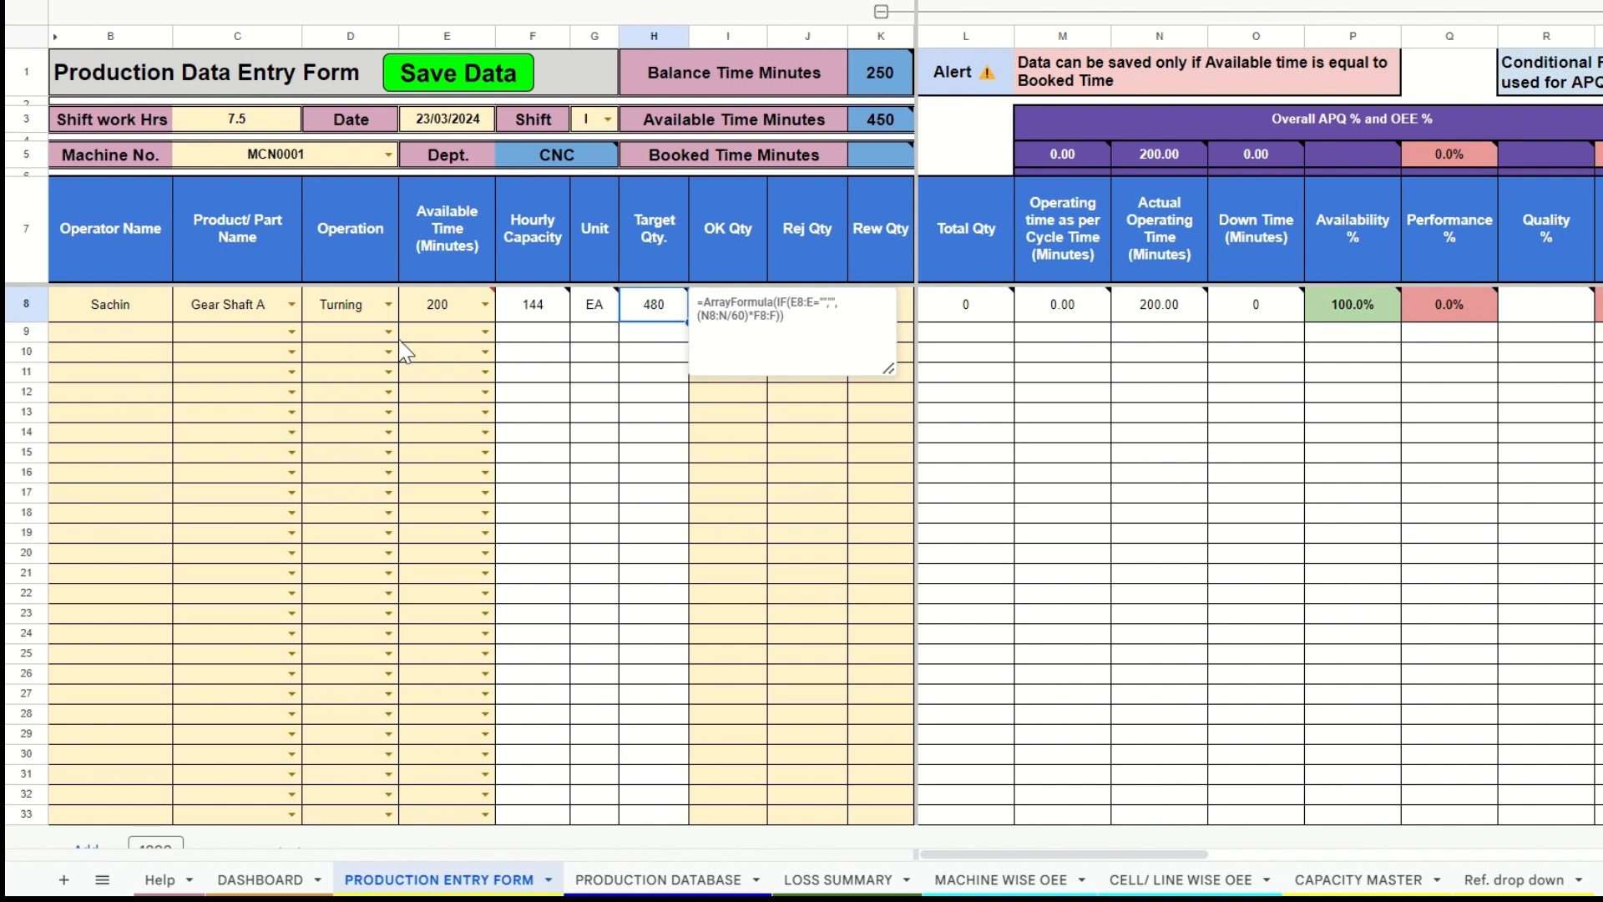
click(419, 318)
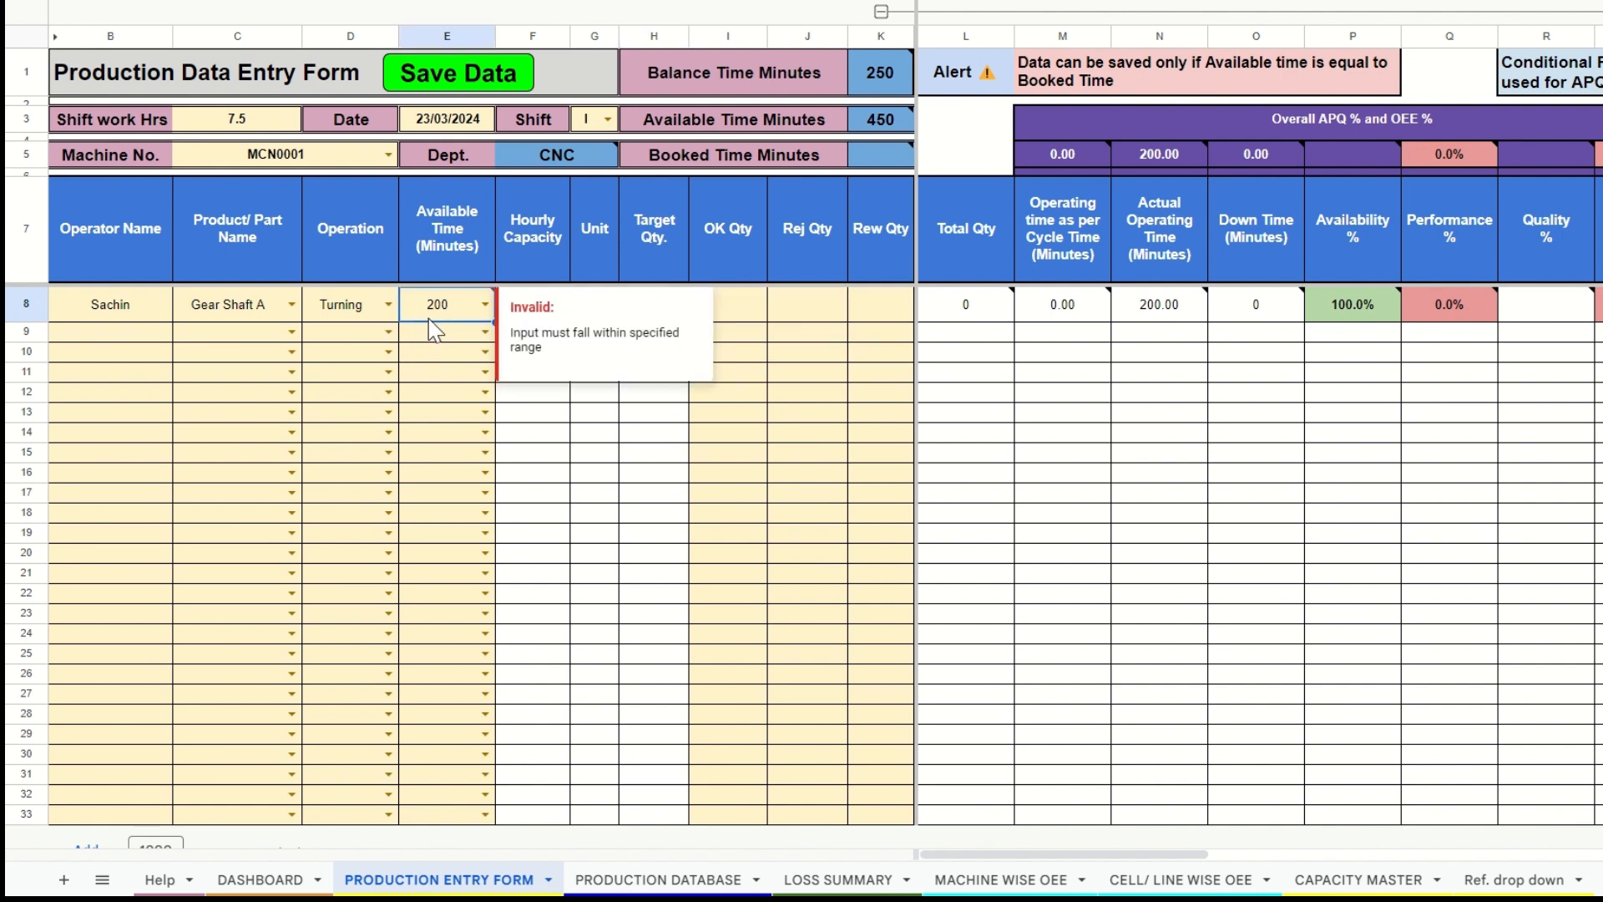
click(725, 316)
mouse_move(671, 320)
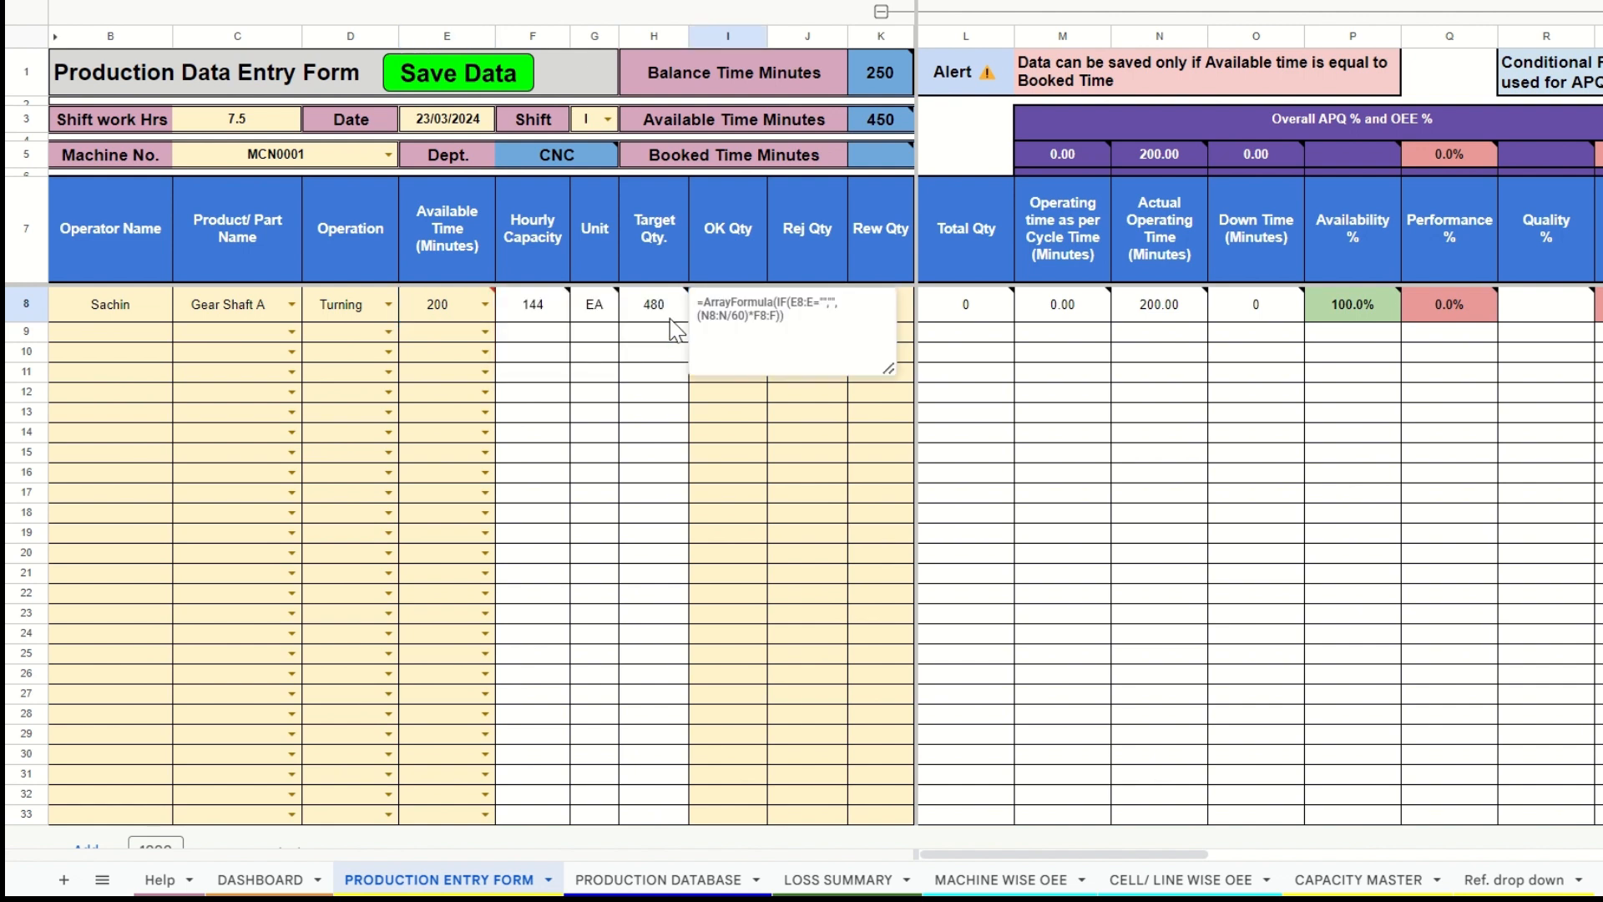
click(722, 392)
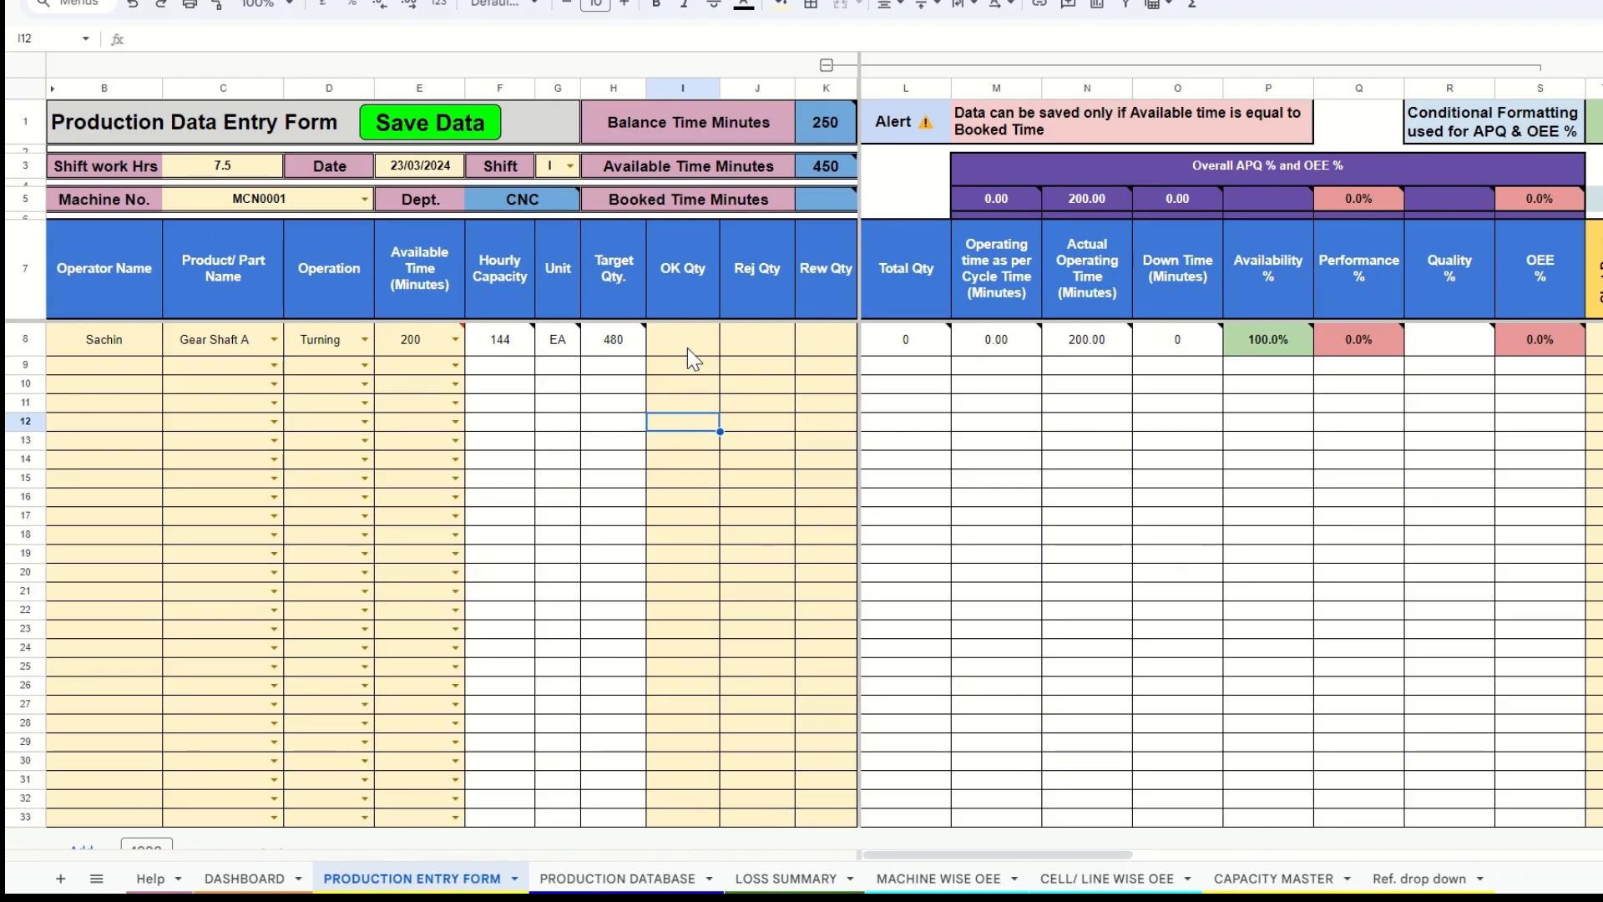
- Enter 300 as the OK Qty in the first entry row
click(688, 347)
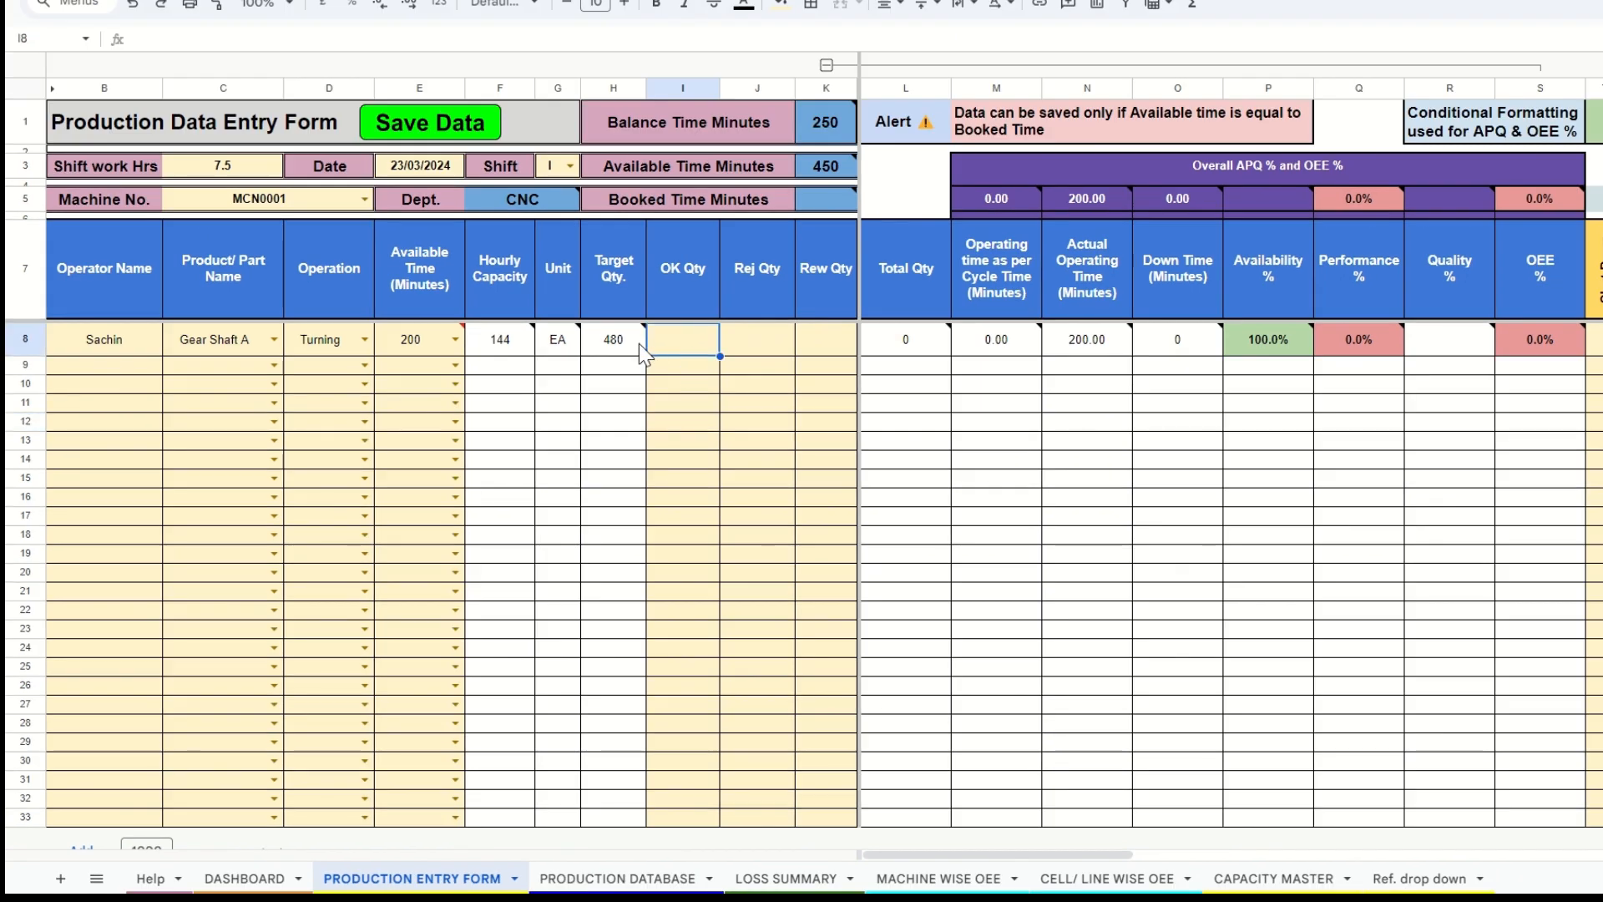
mouse_move(628, 343)
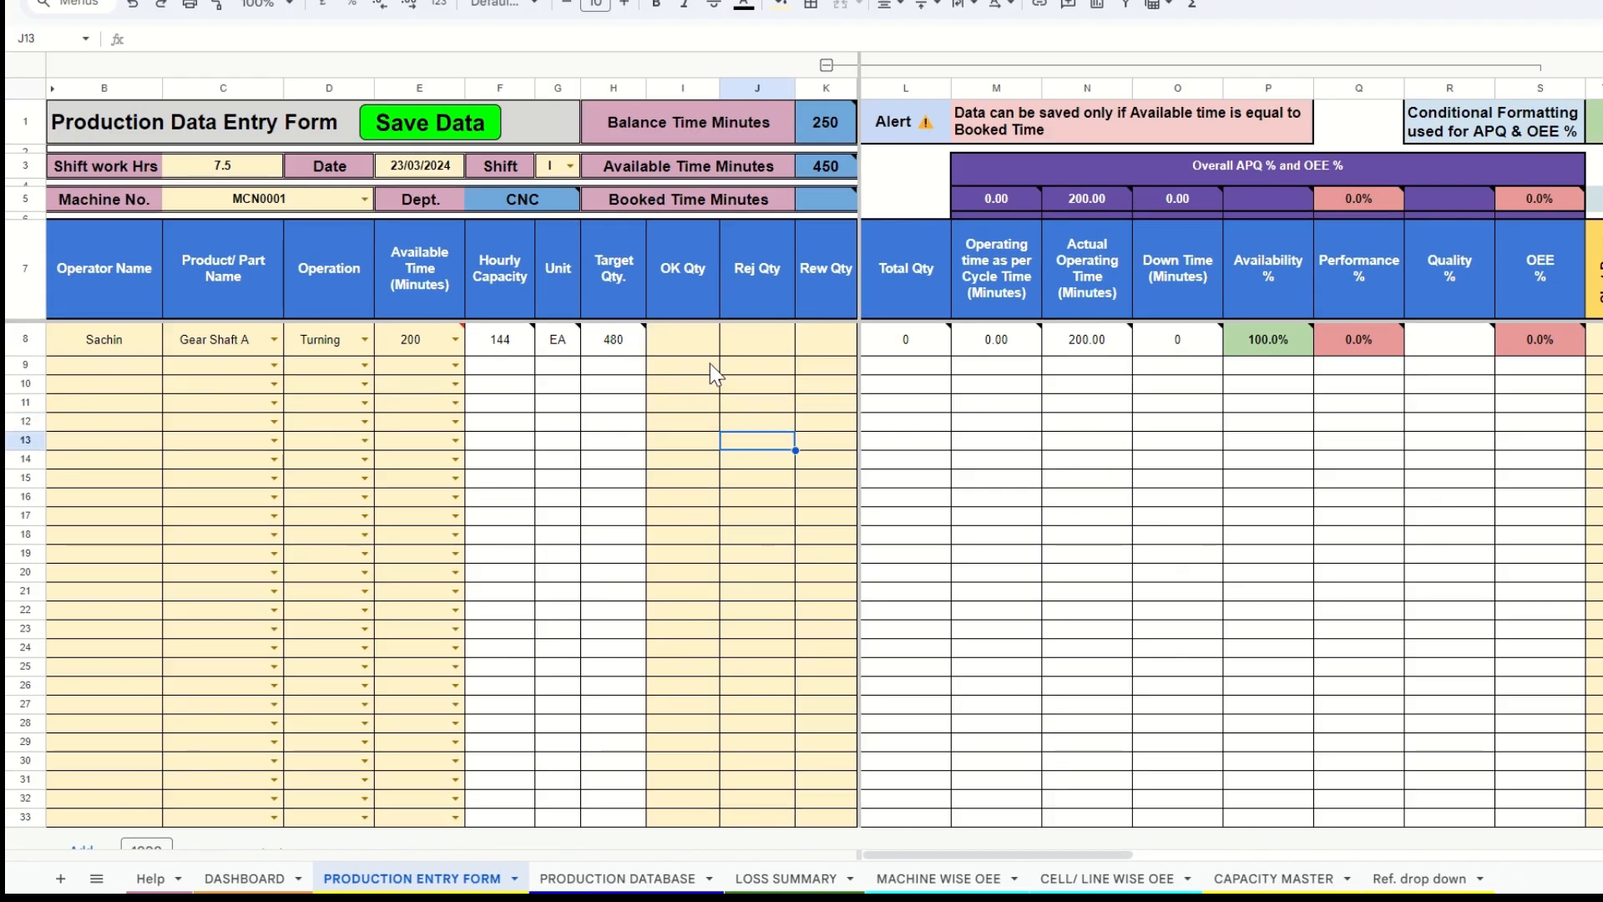
text(300)
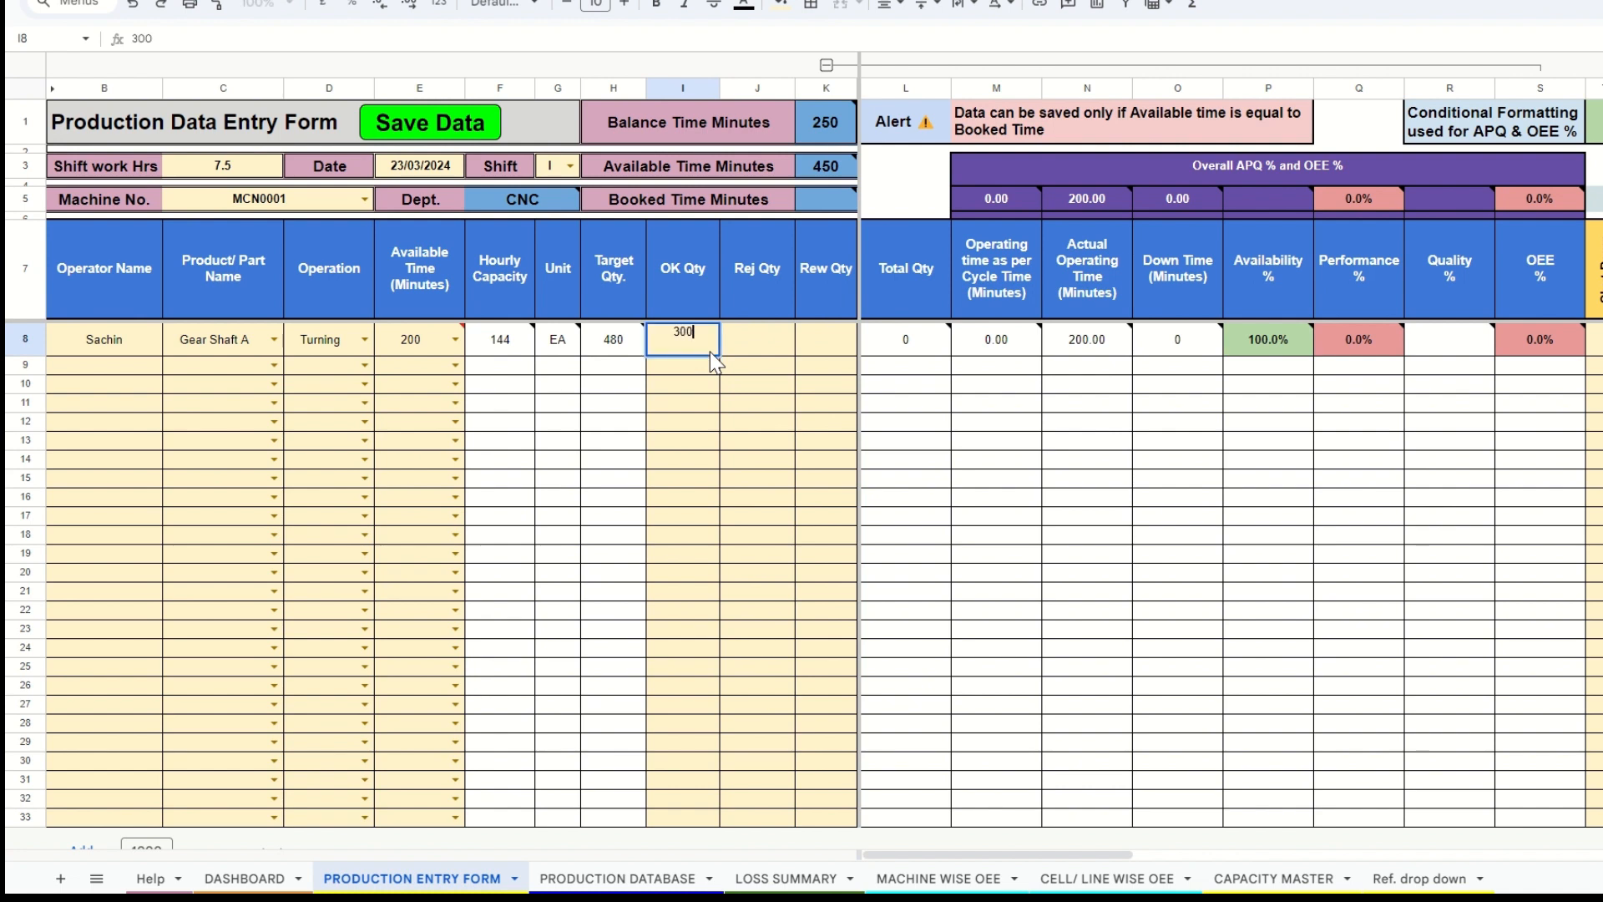
click(749, 346)
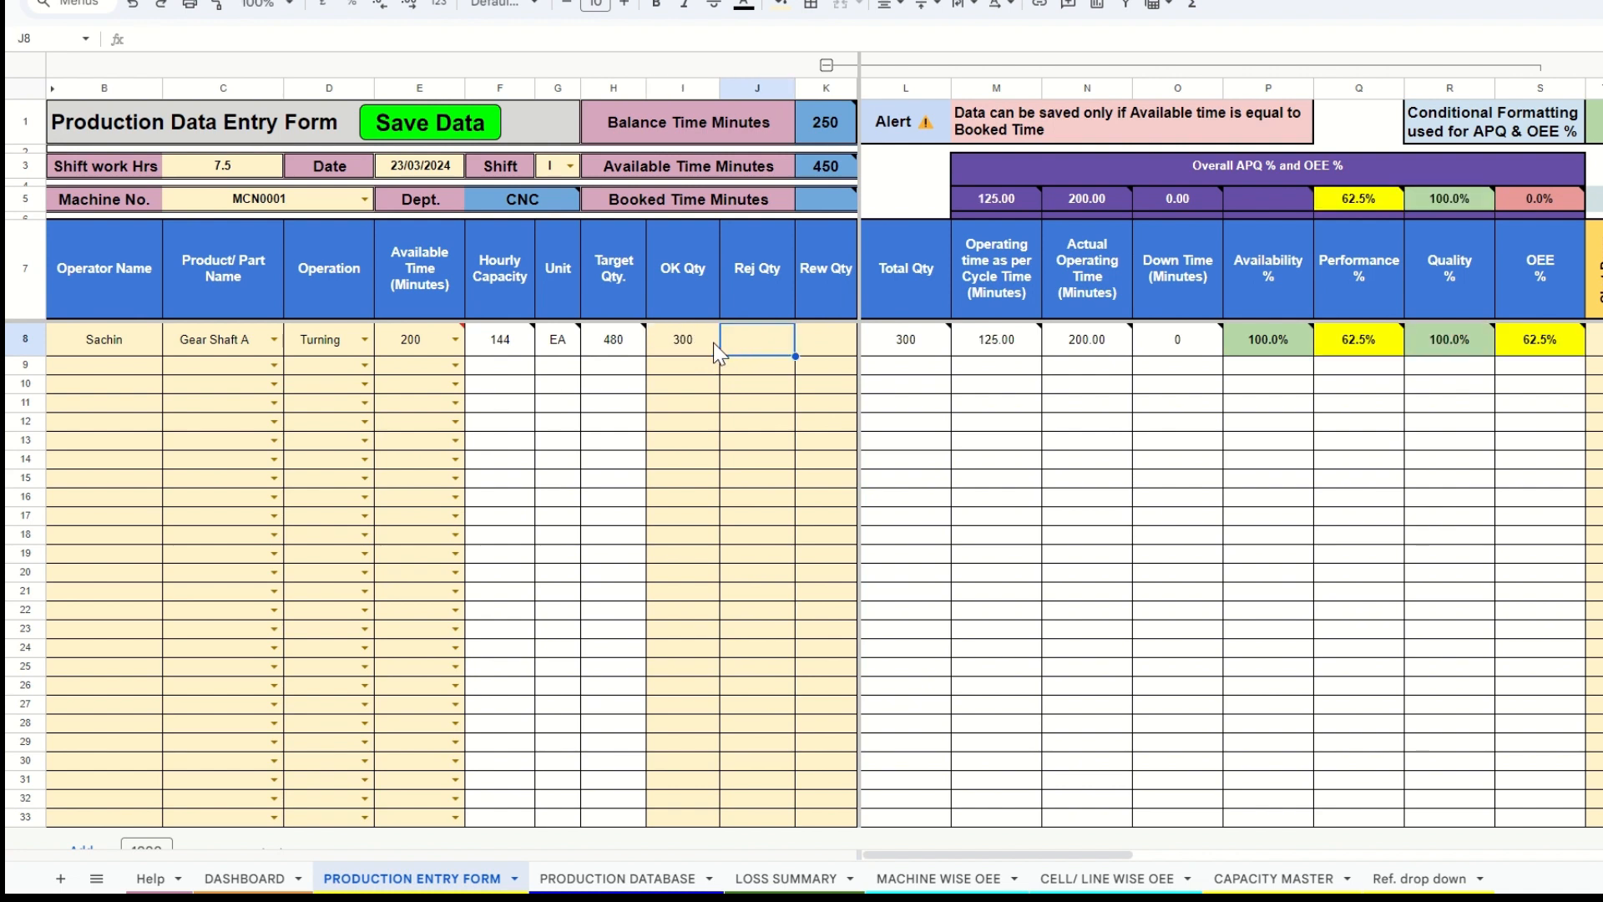
click(709, 343)
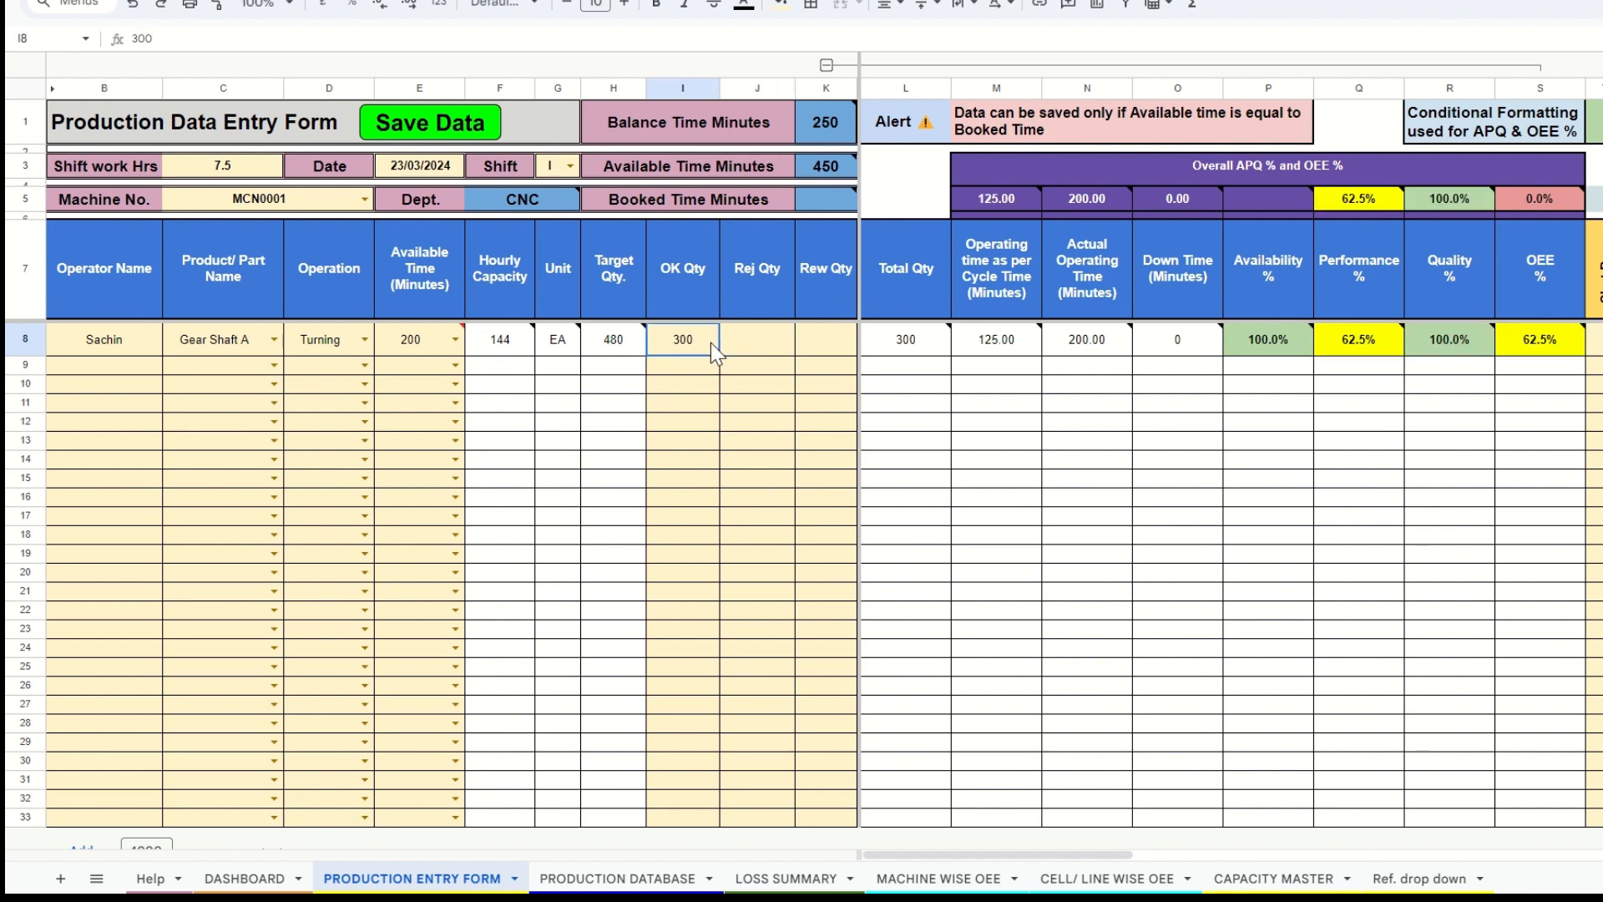
- Examine the first row's Performance % and Availability % formula notes, the colour-coding legend and the Enter Down Time in Minutes columns
click(1354, 343)
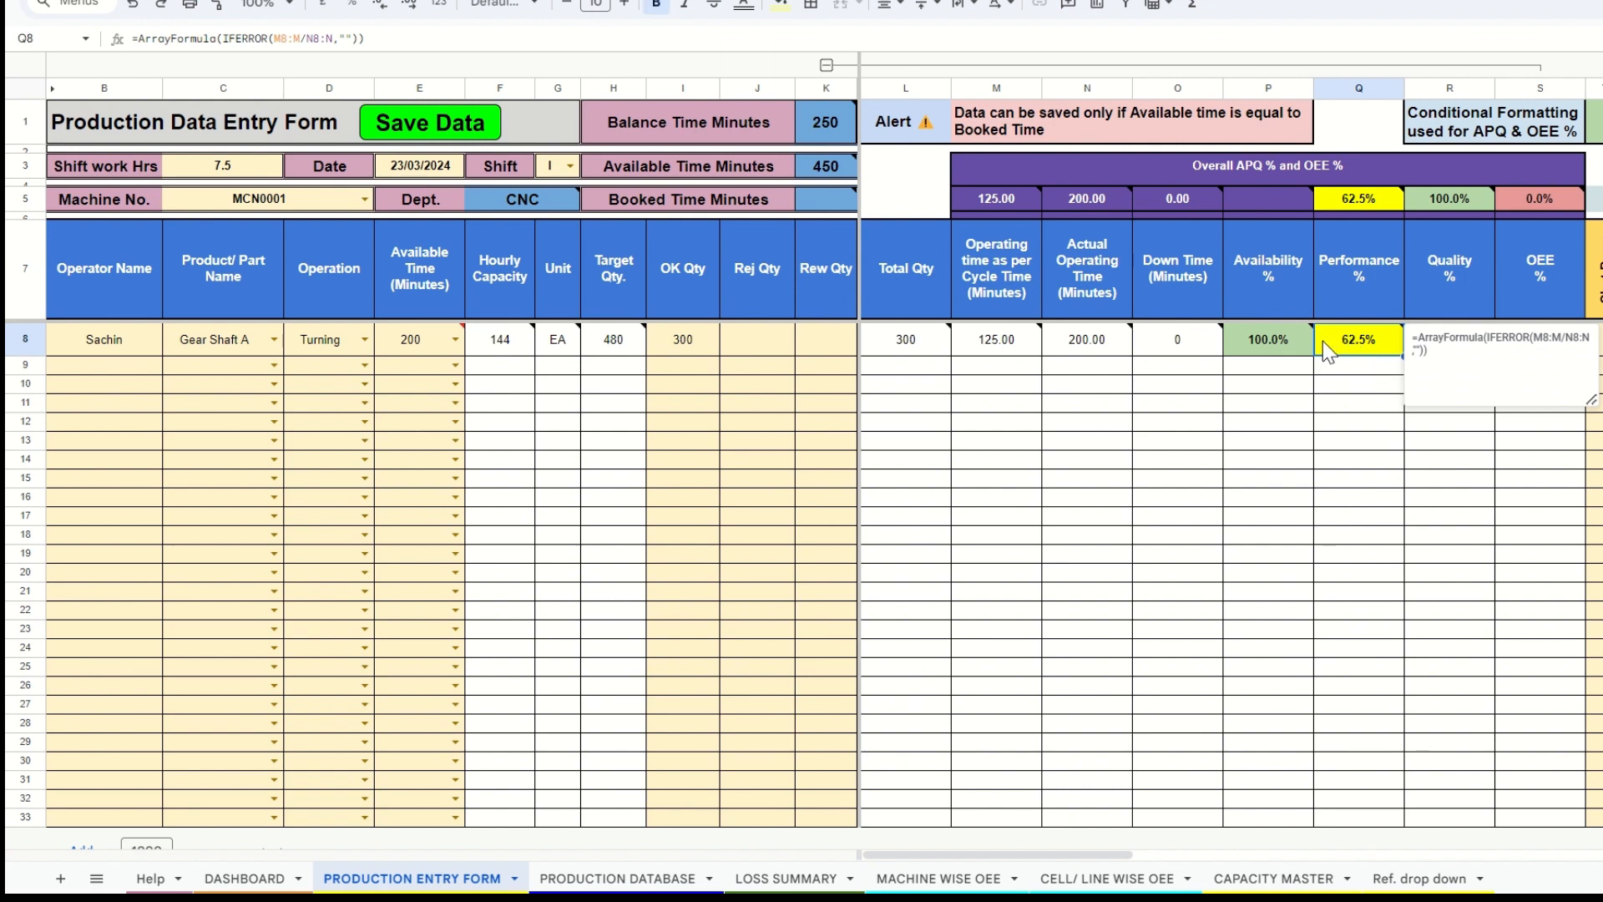
click(1275, 339)
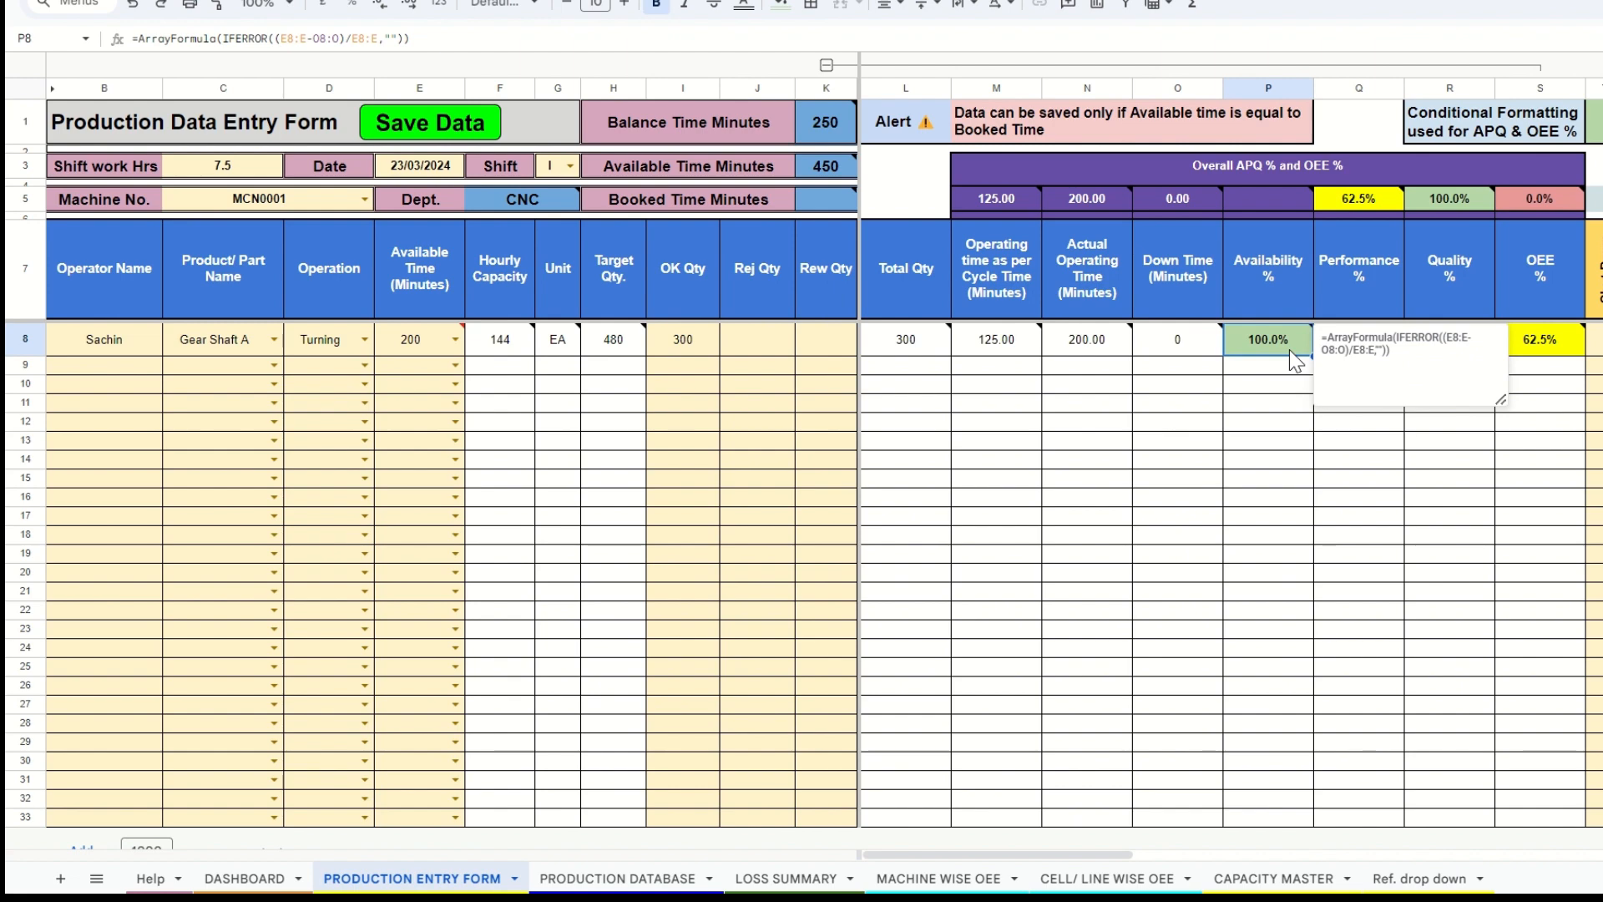
scroll(1586, 384, right, 5)
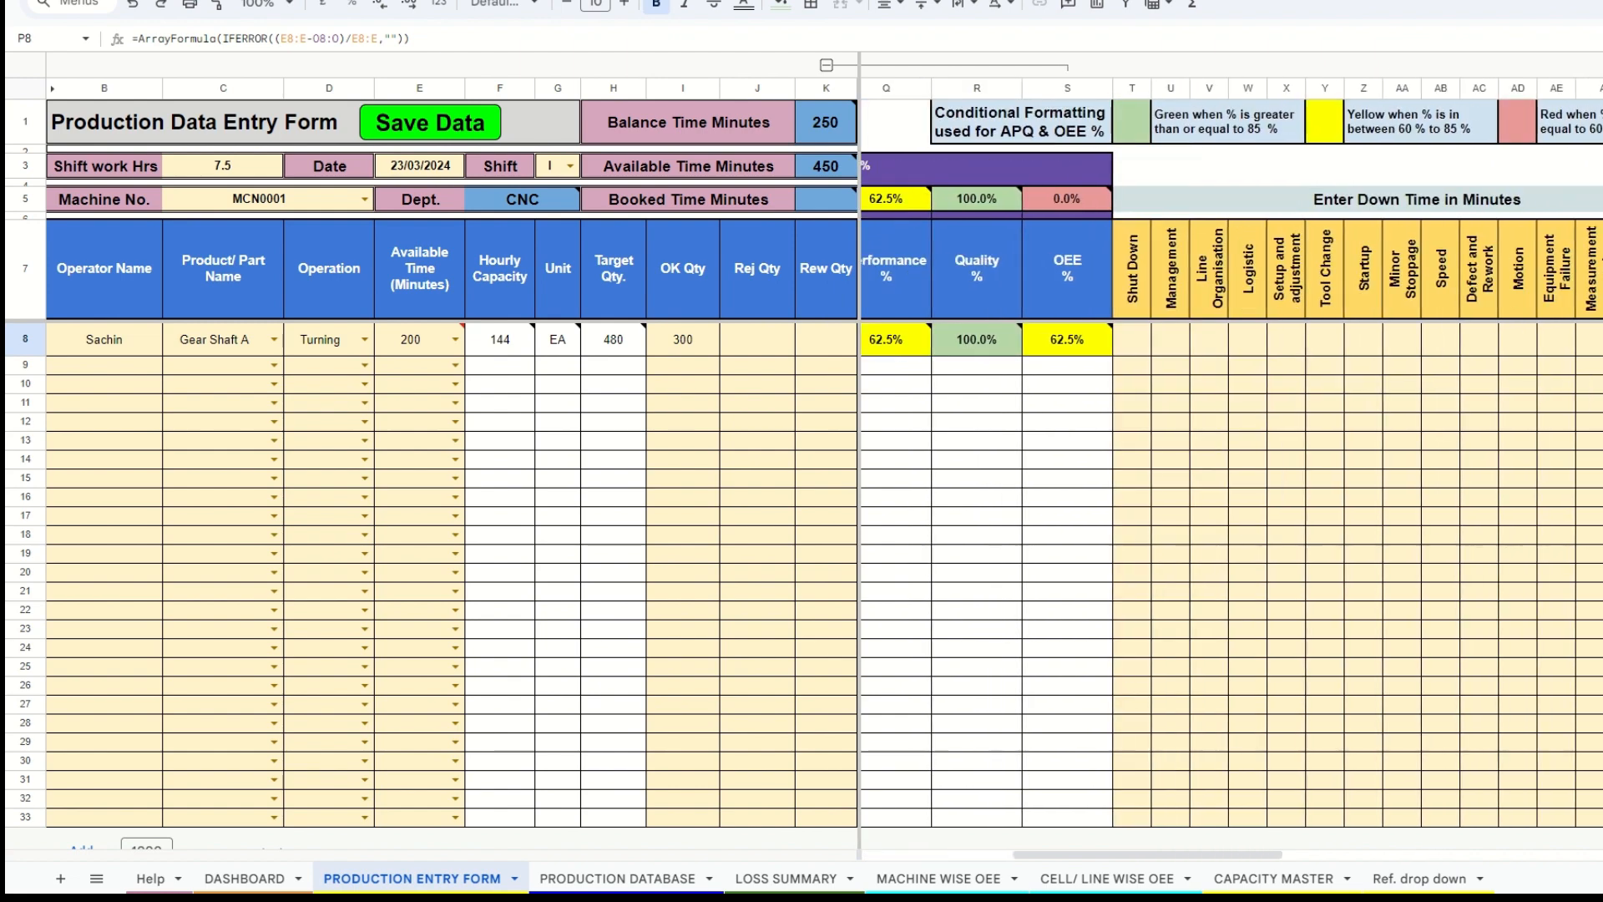
scroll(1231, 460, right, 1)
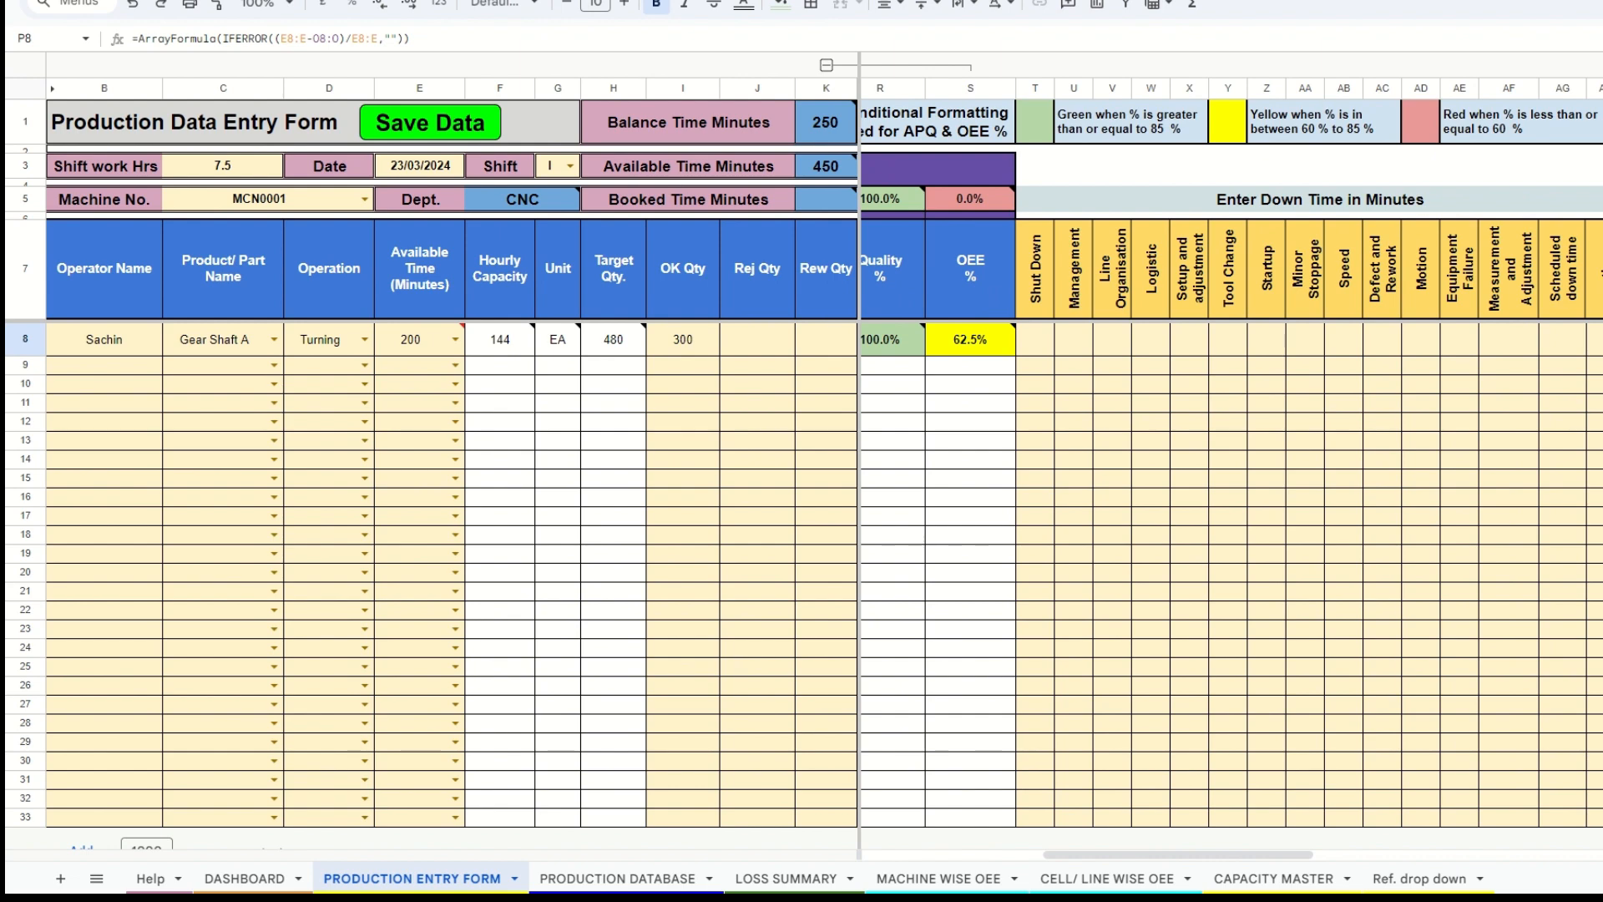
scroll(1204, 342, left, 5)
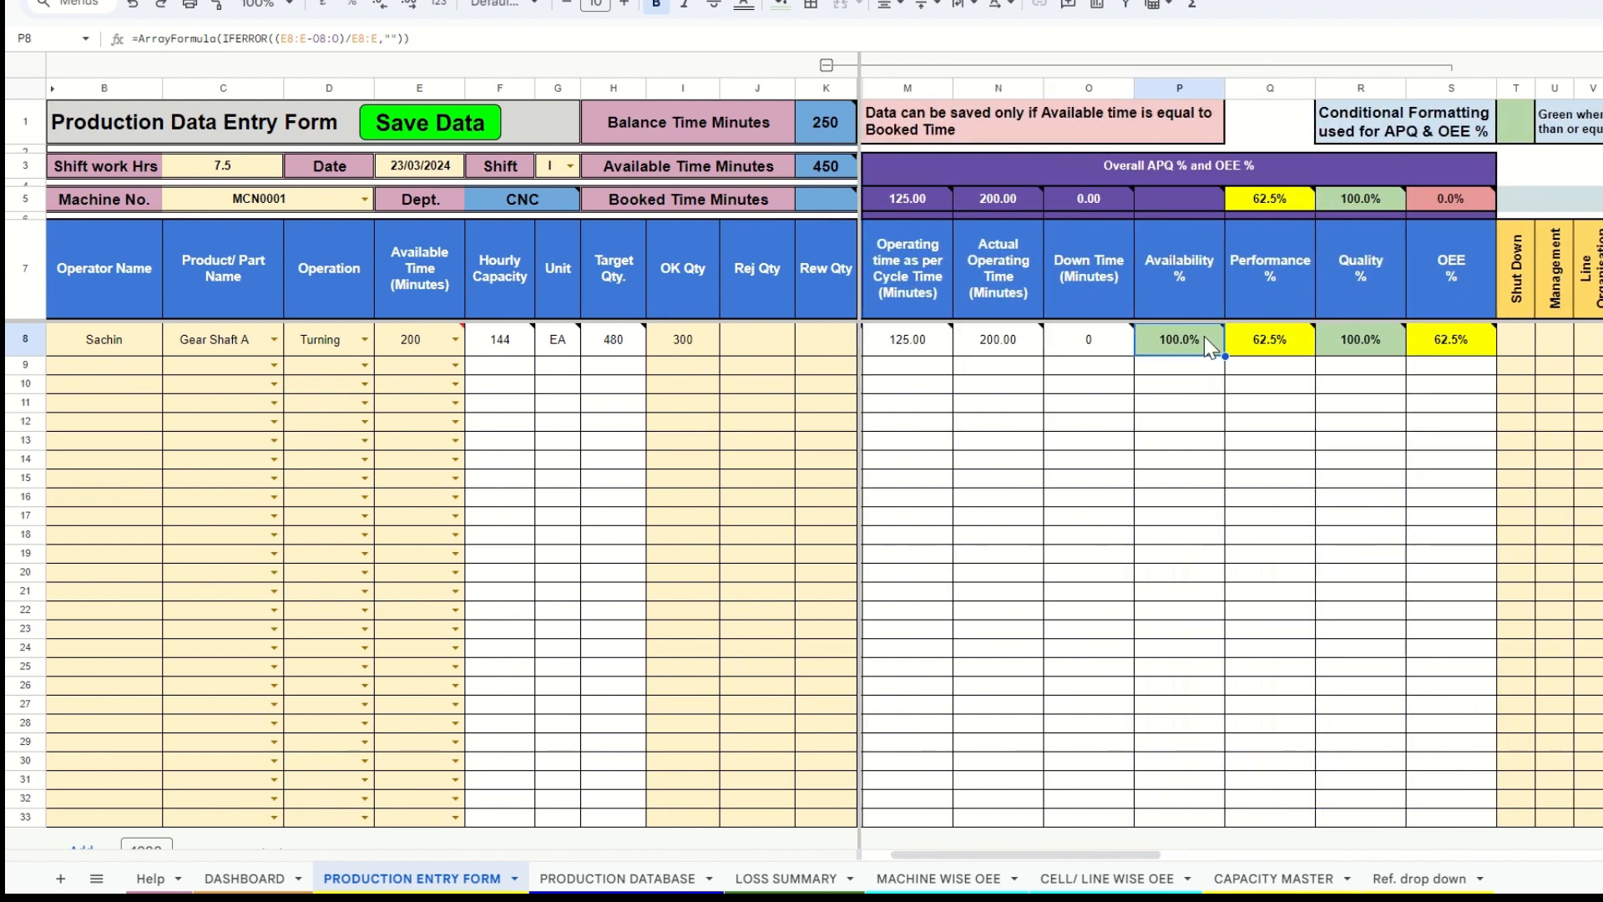
mouse_move(1200, 339)
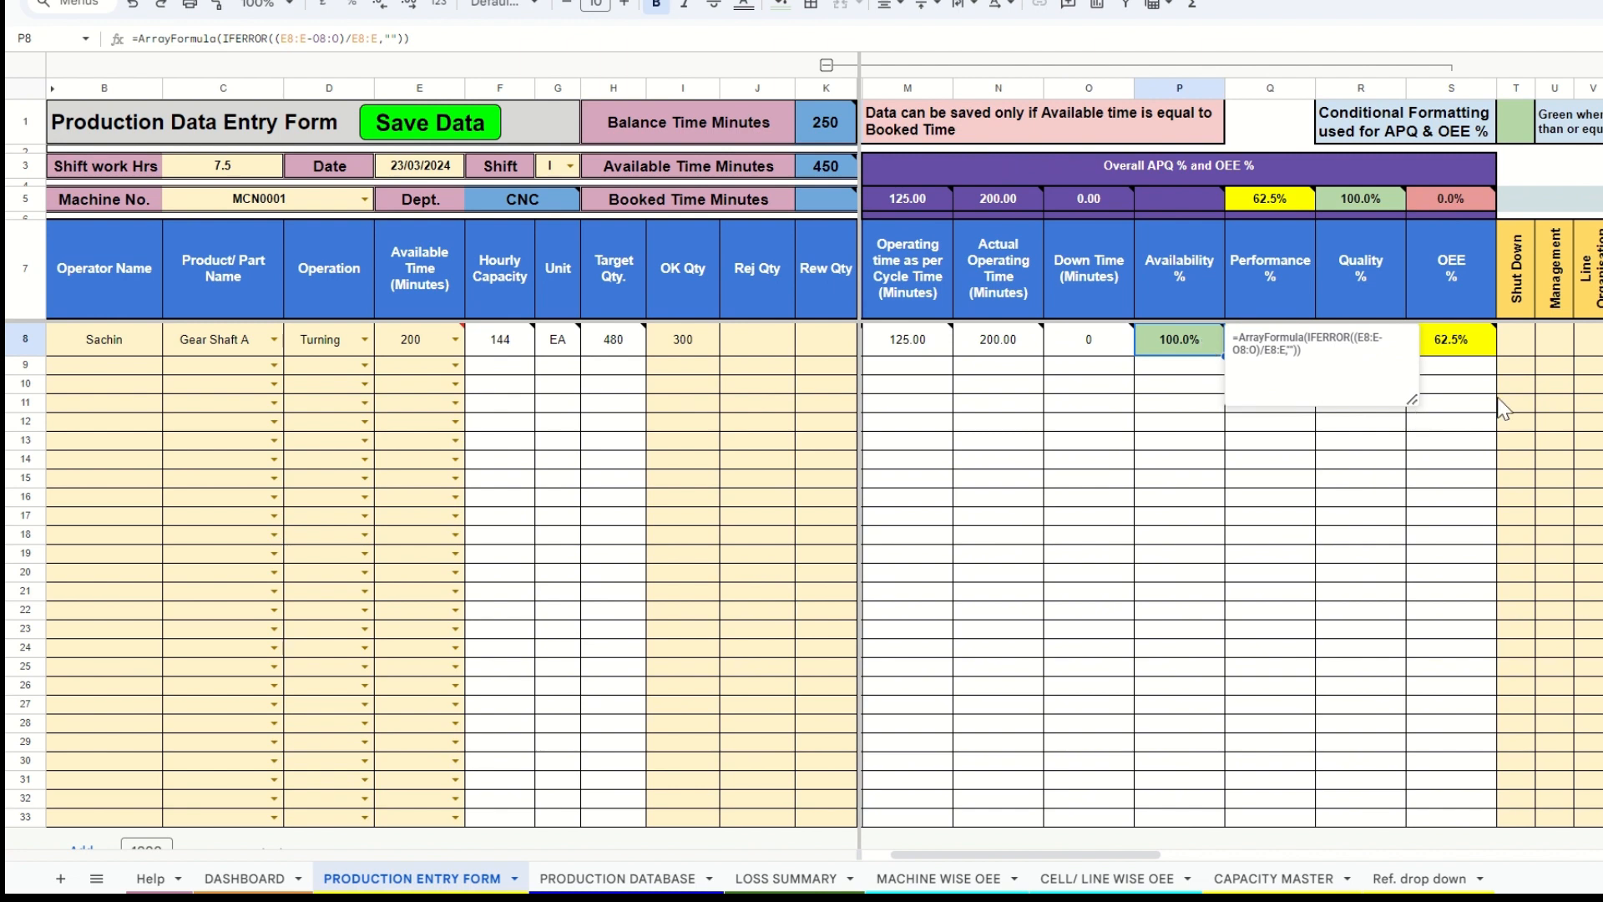
click(1559, 368)
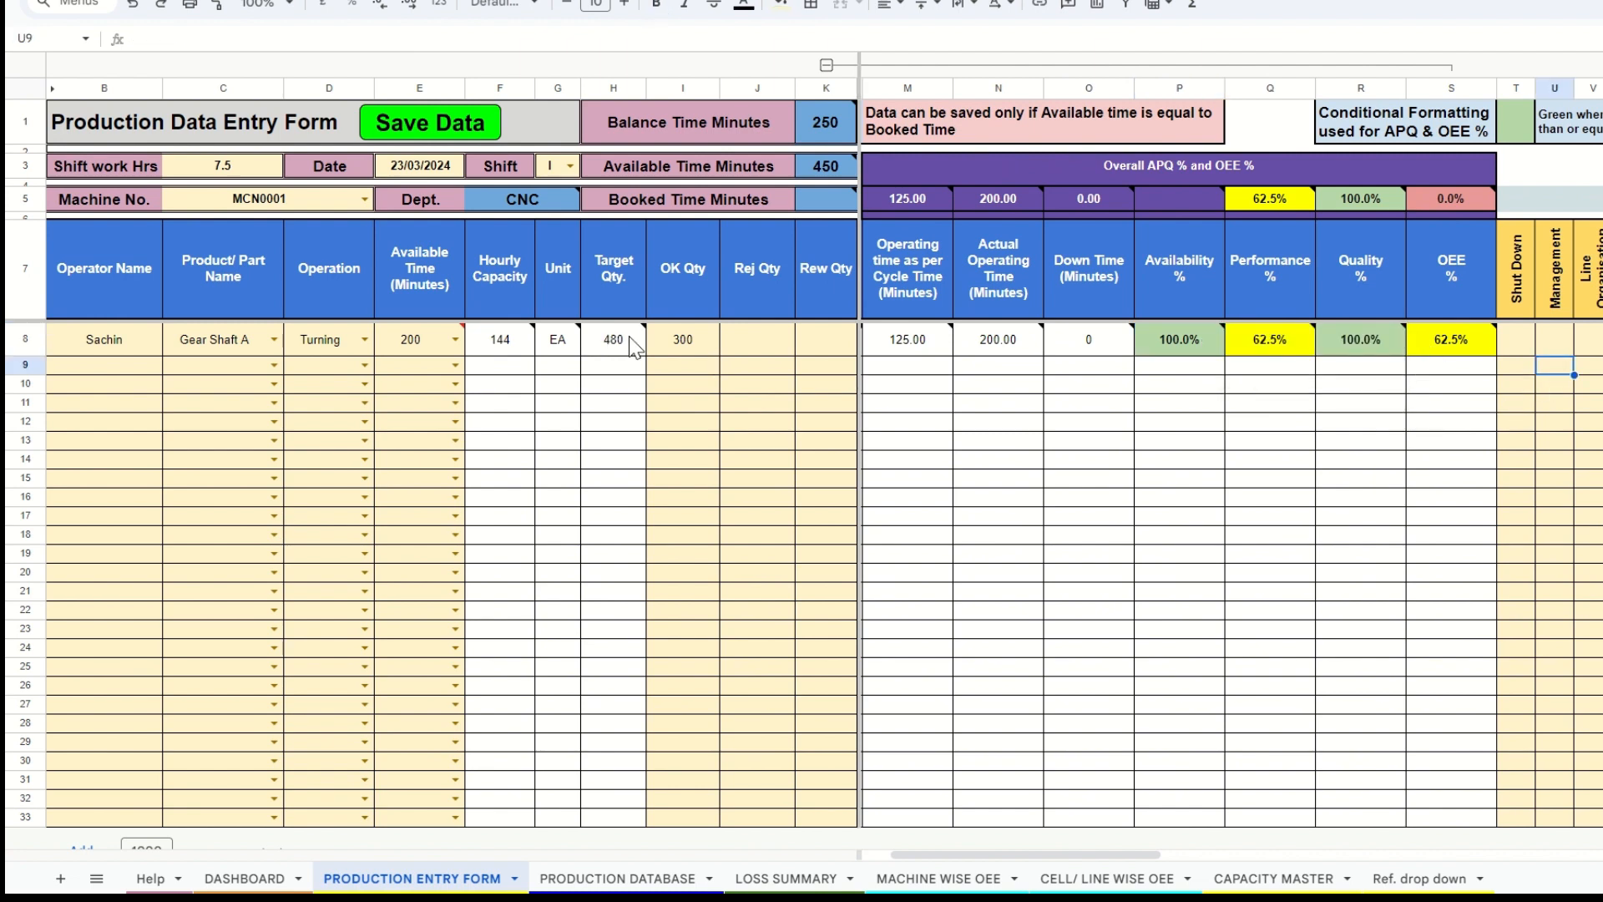
click(664, 344)
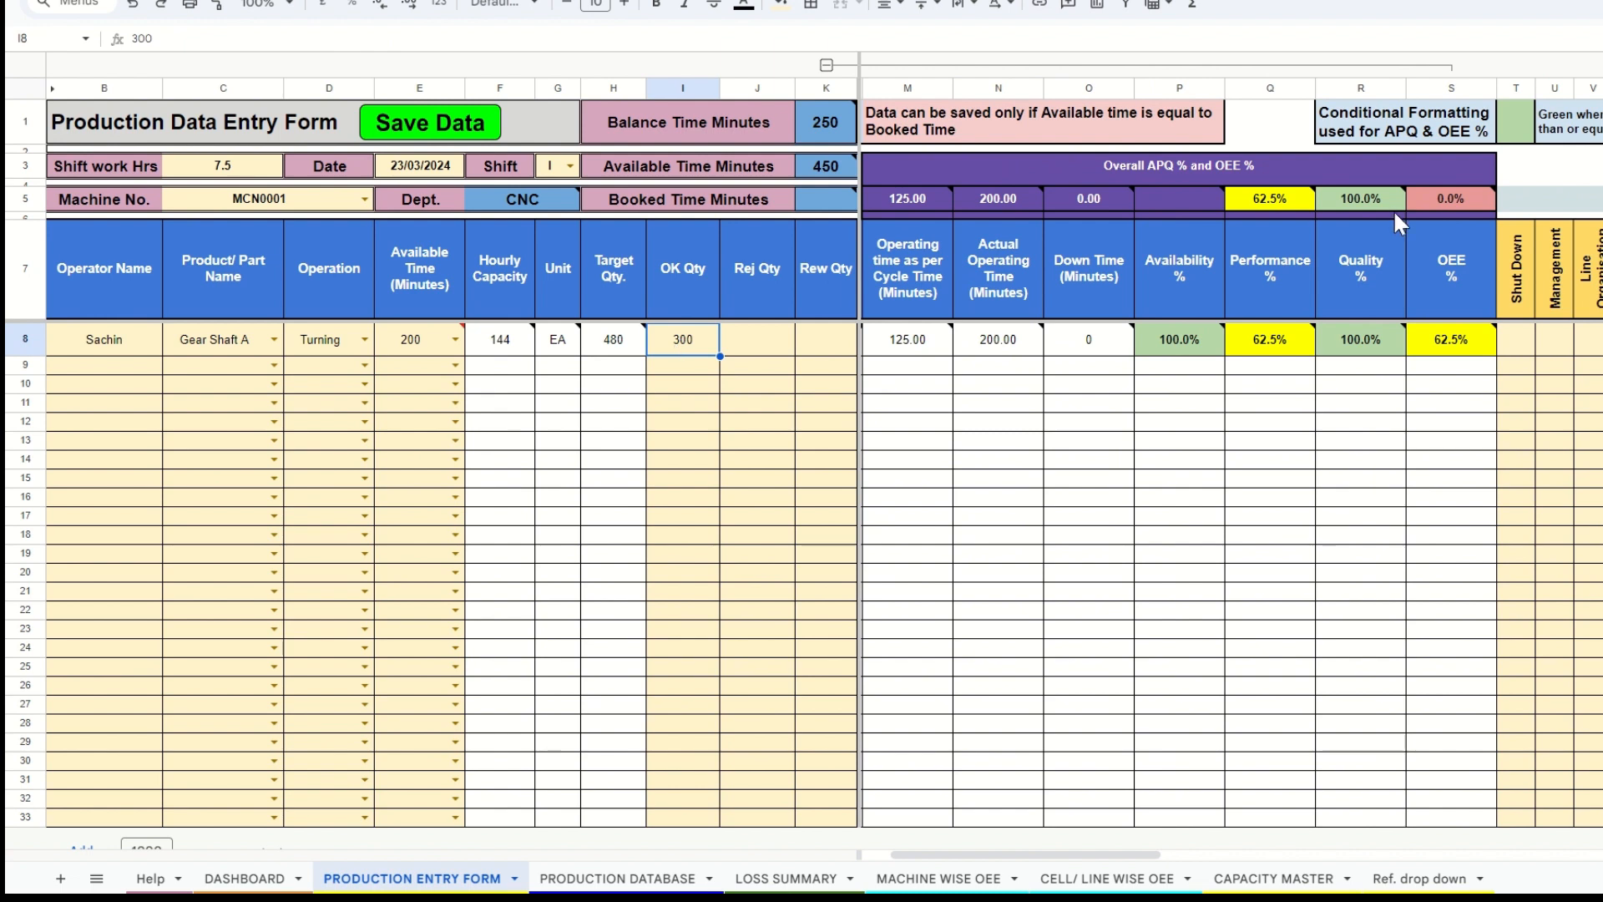
click(1301, 342)
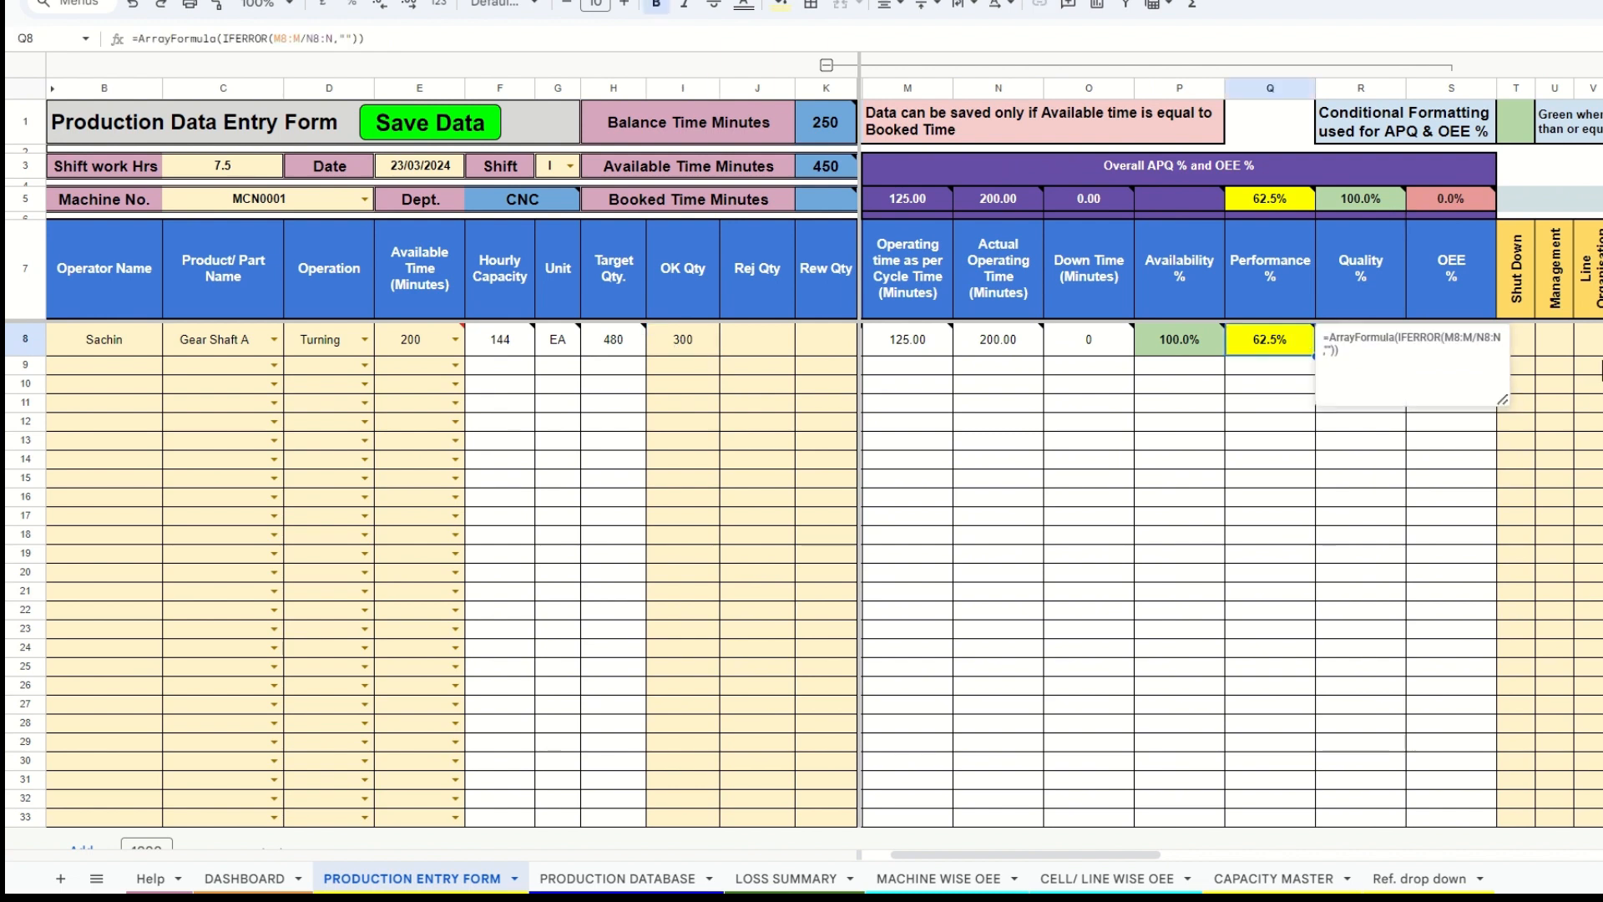
- Enter 25 minutes of Shut Down time in the first entry row
click(1597, 350)
click(1515, 347)
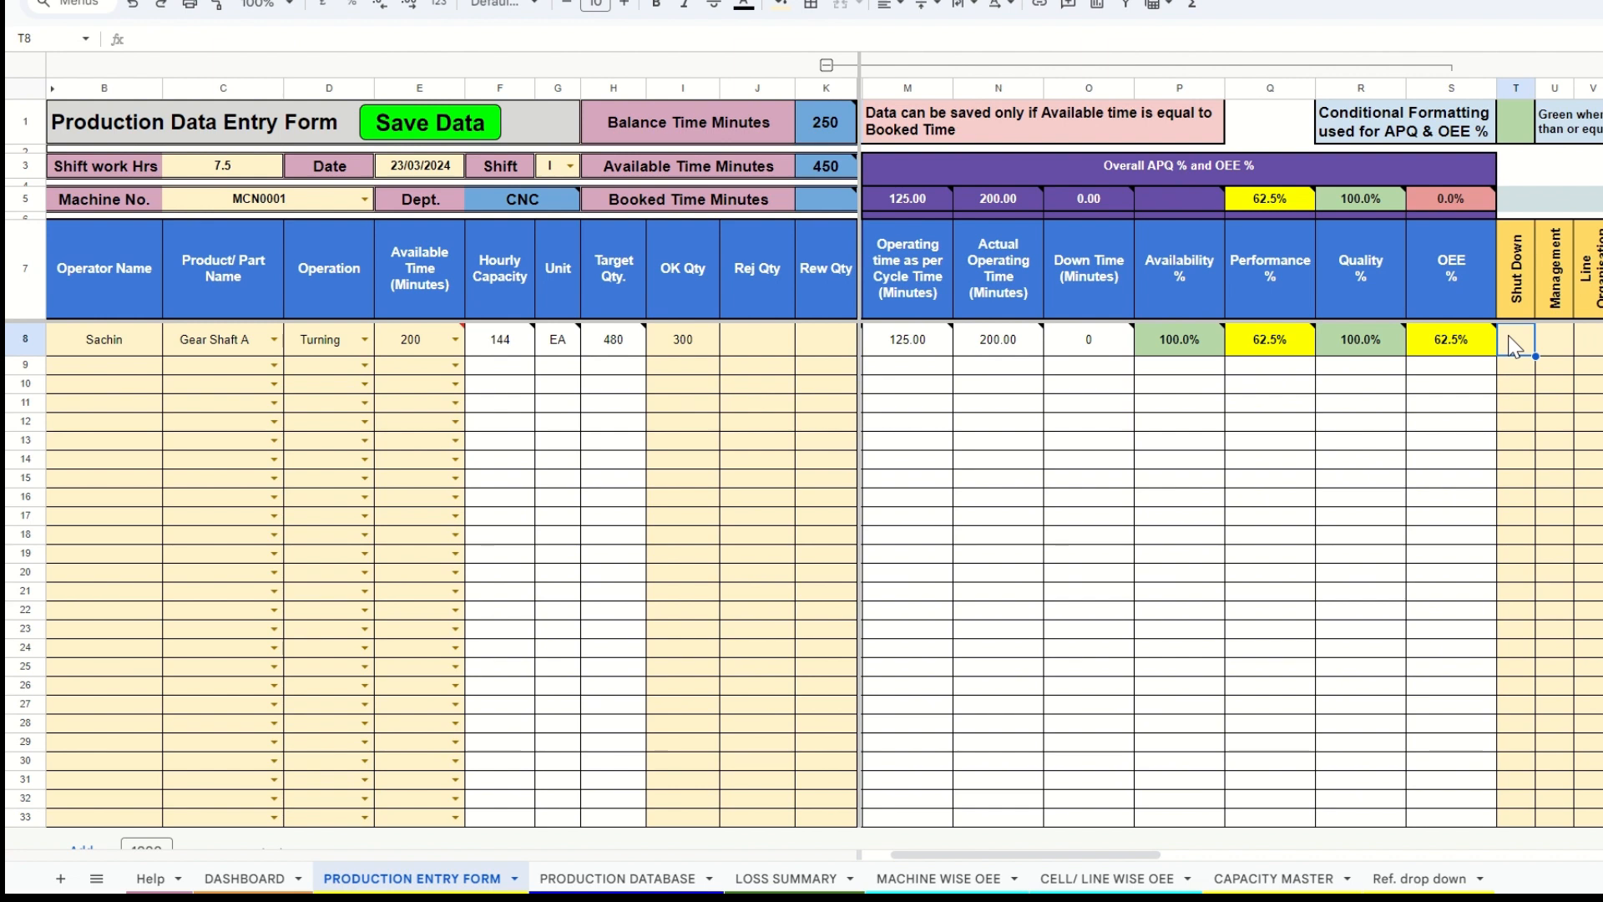
text(25)
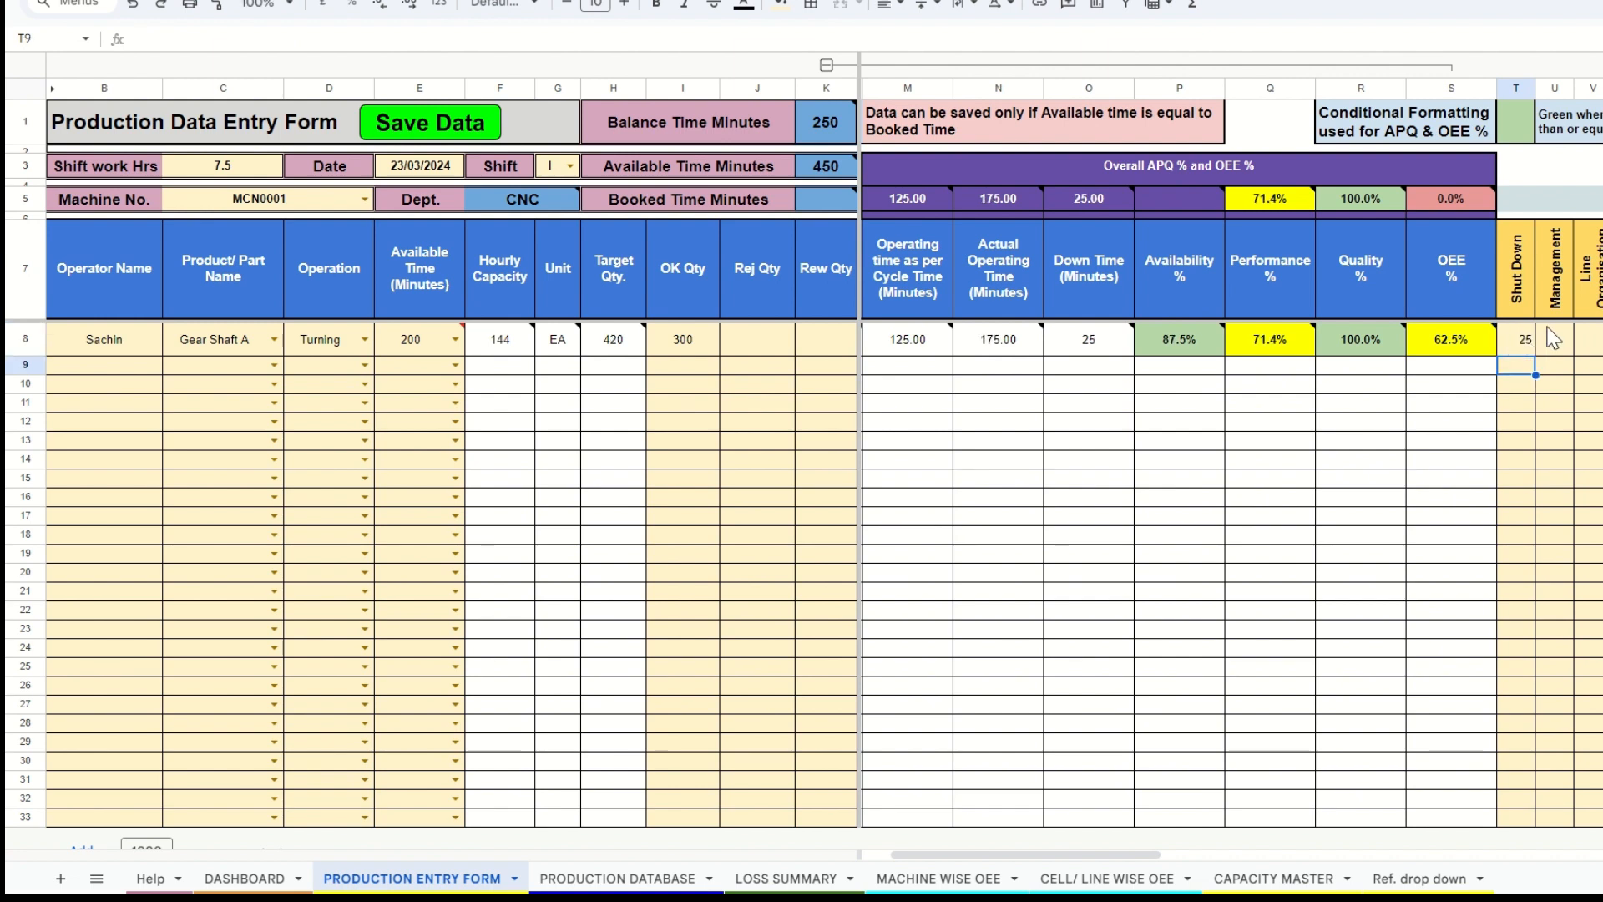
click(1553, 341)
click(1524, 354)
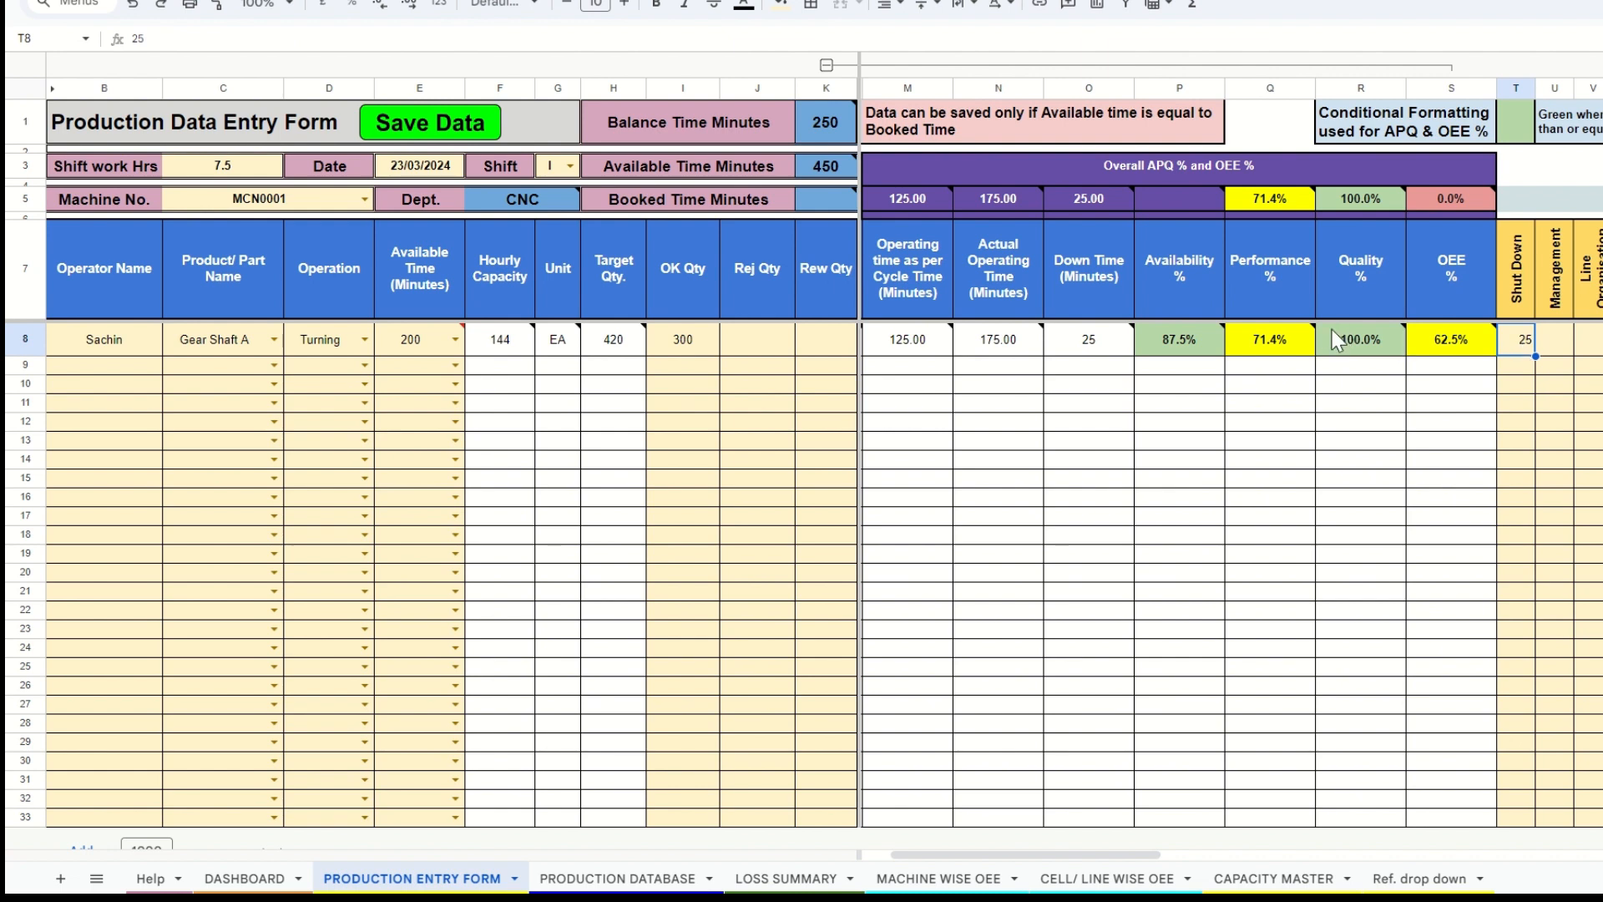
- Review how the Shut Down time feeds the first row's Availability % and Performance %, and read the Quality % formula note
click(1216, 355)
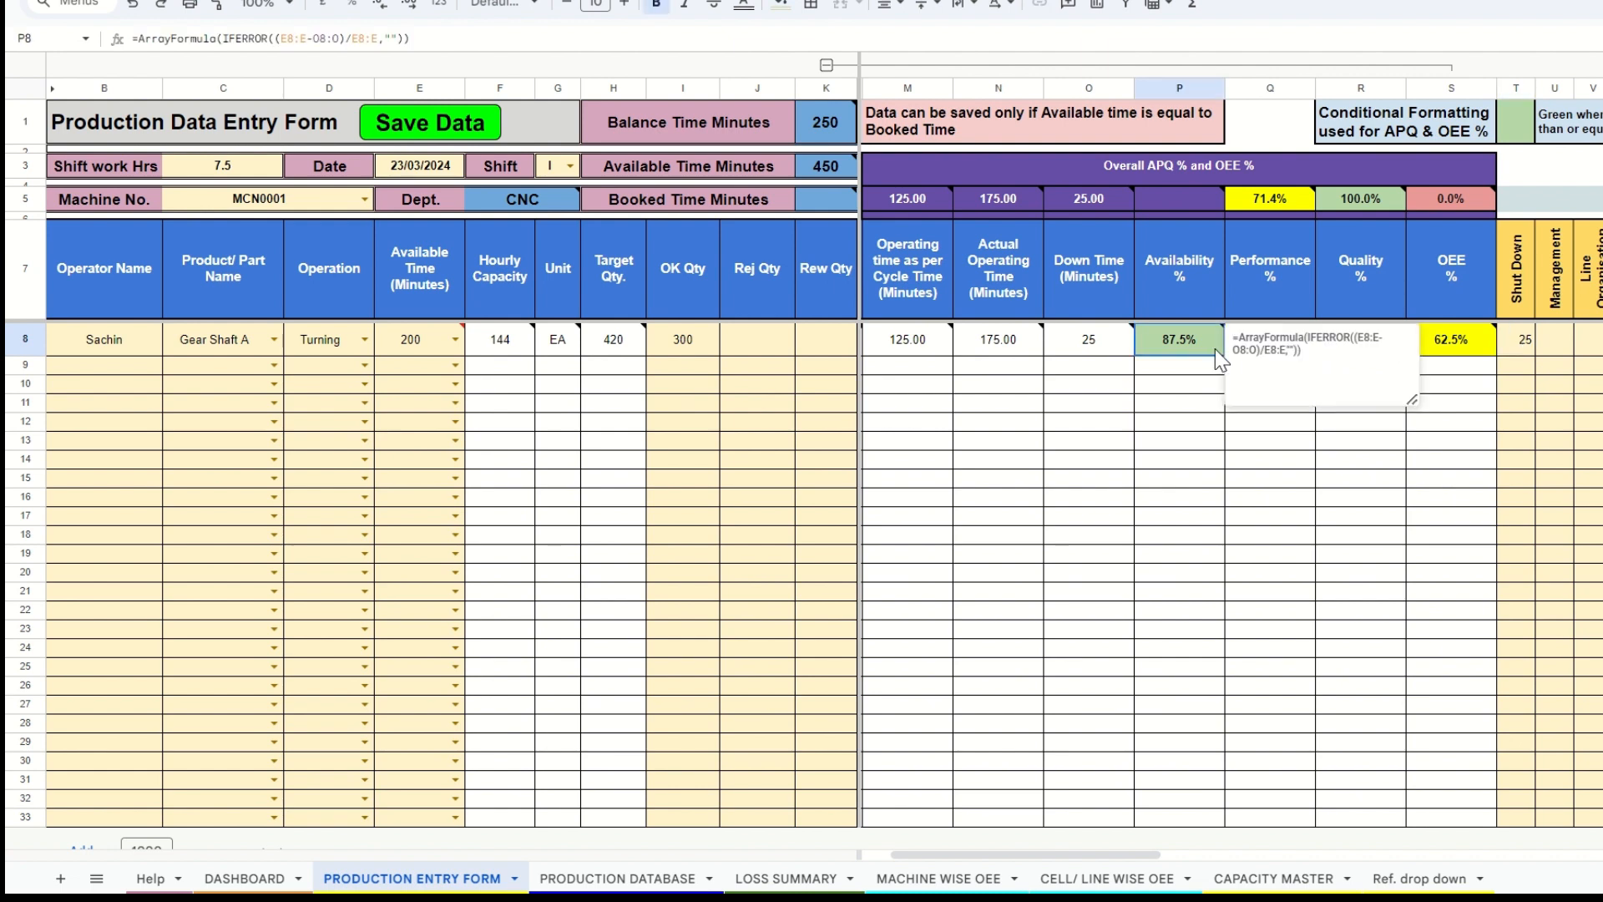
click(1519, 350)
mouse_move(1299, 347)
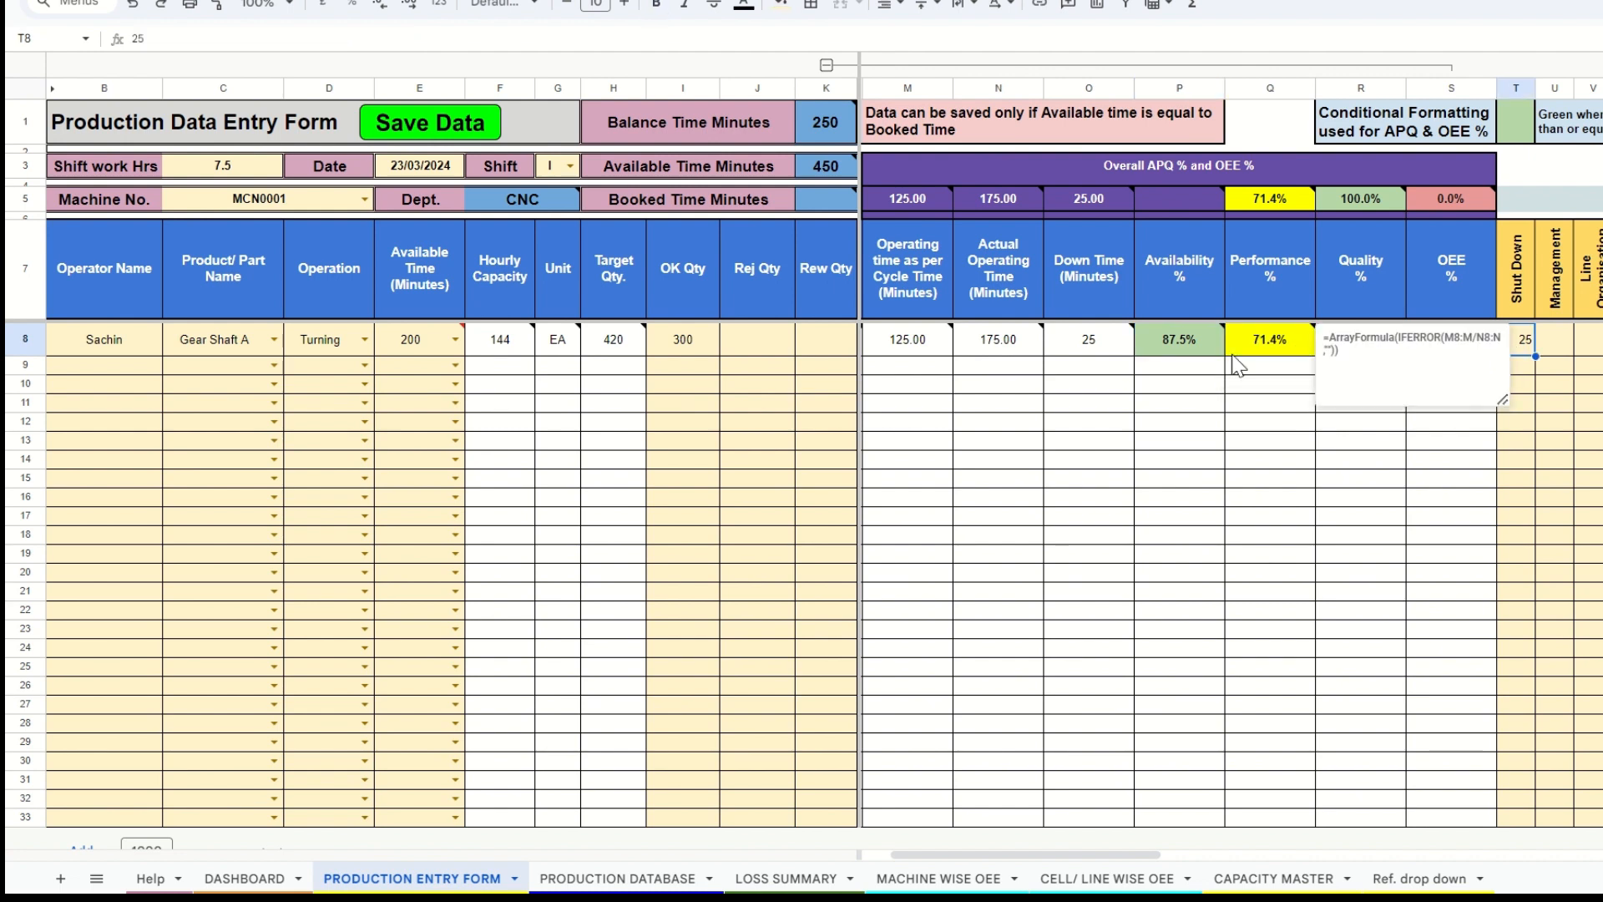
click(1566, 349)
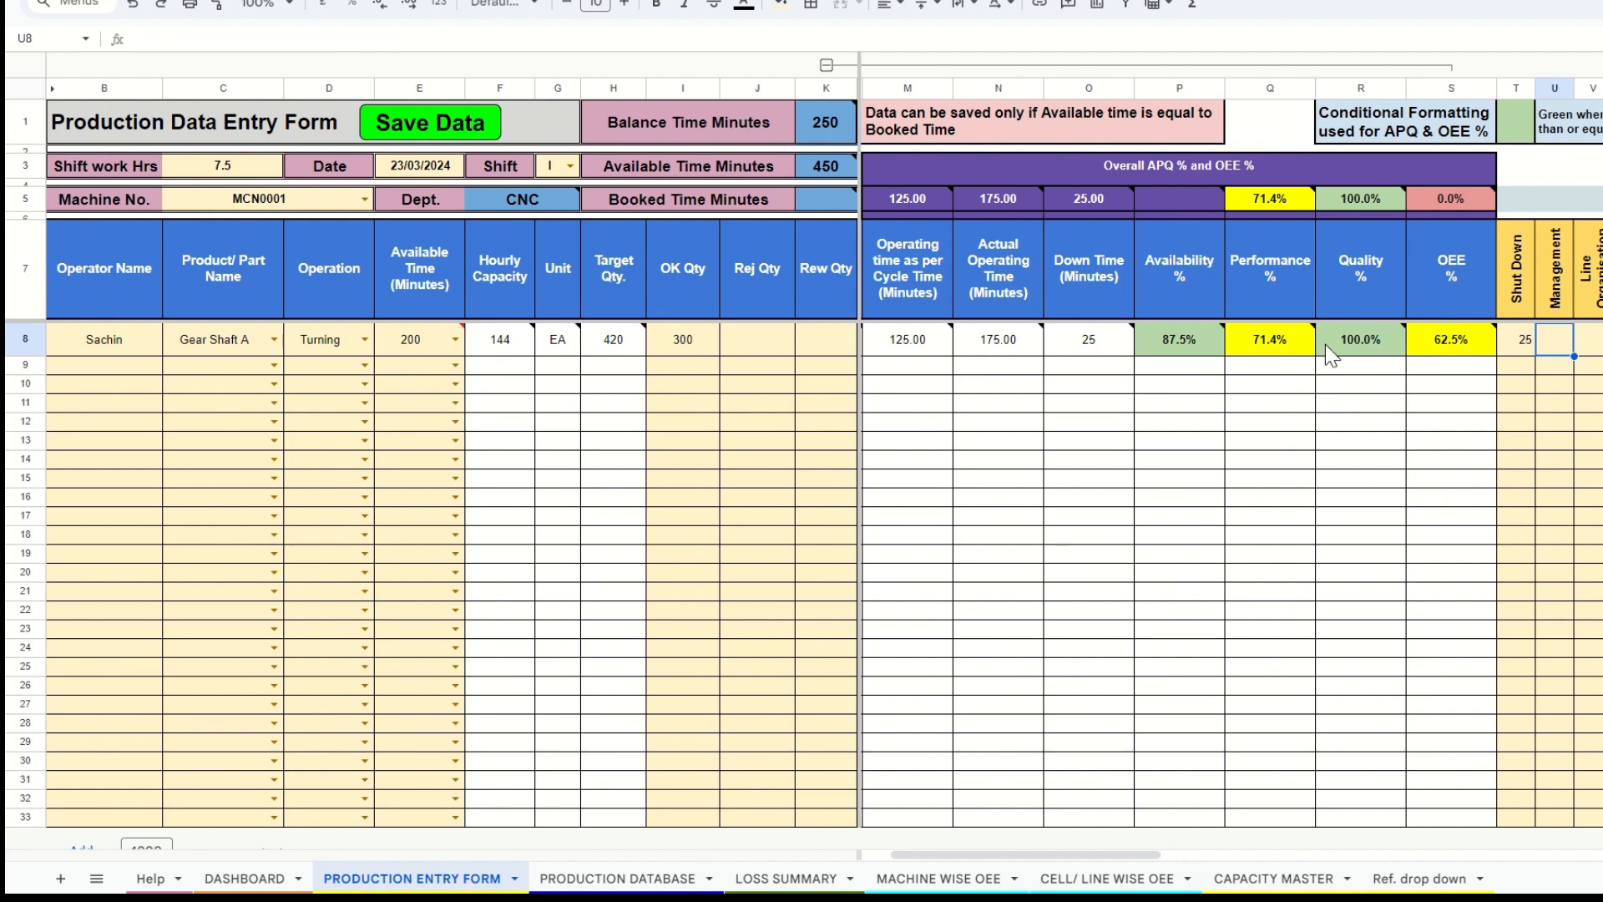
mouse_move(1327, 347)
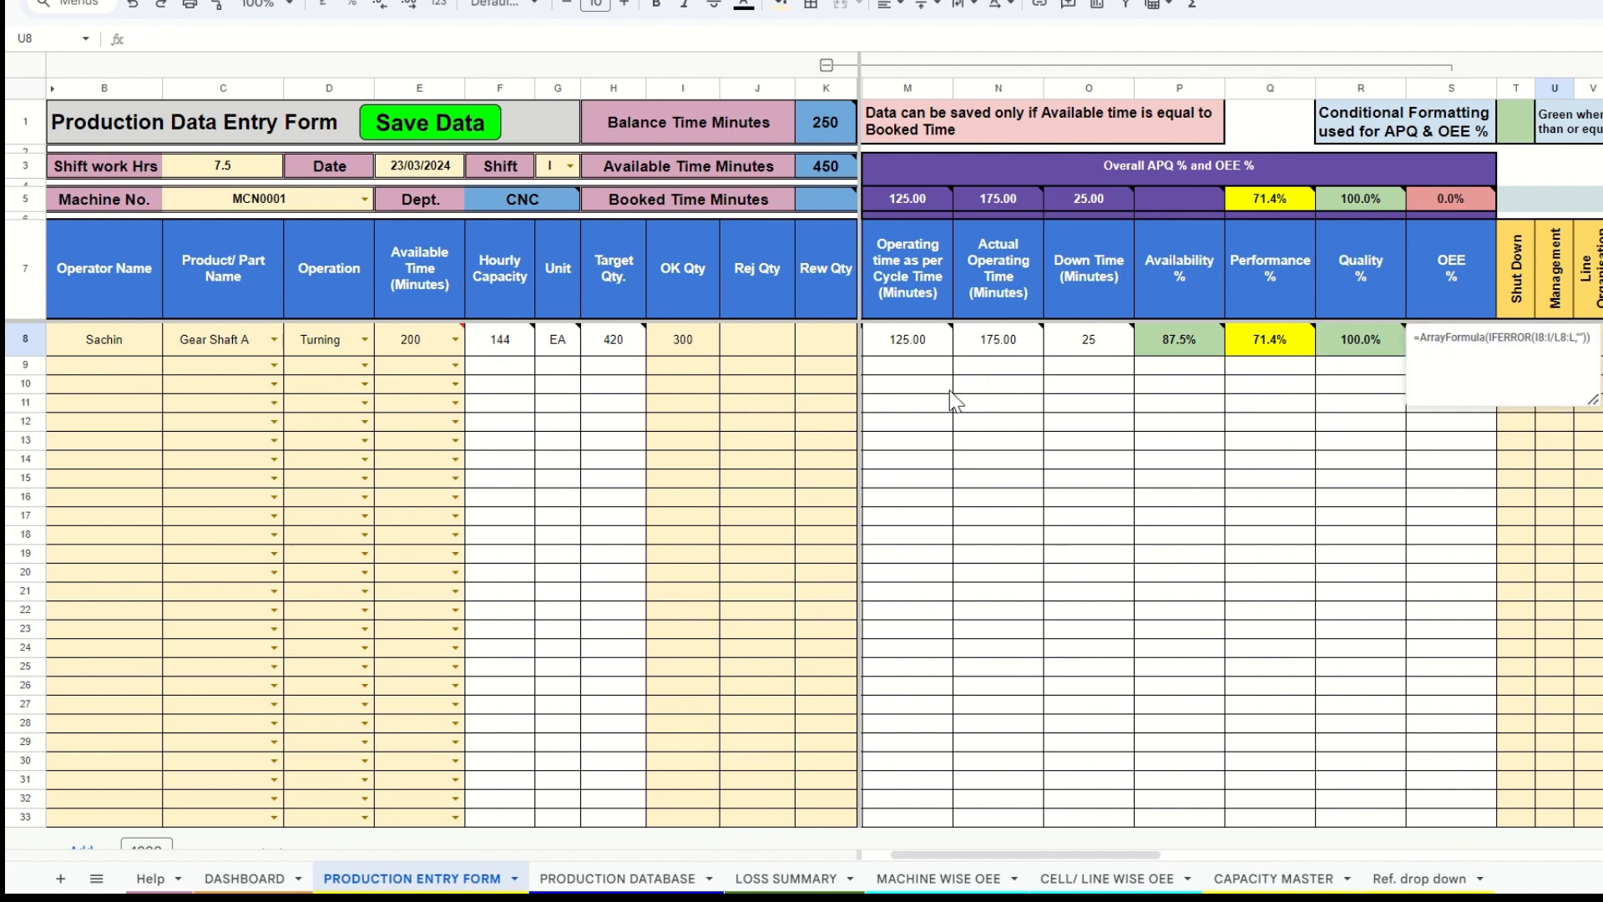
- Enter 10 as the Rej Qty and 20 as the Rew Qty in the first entry row
click(743, 353)
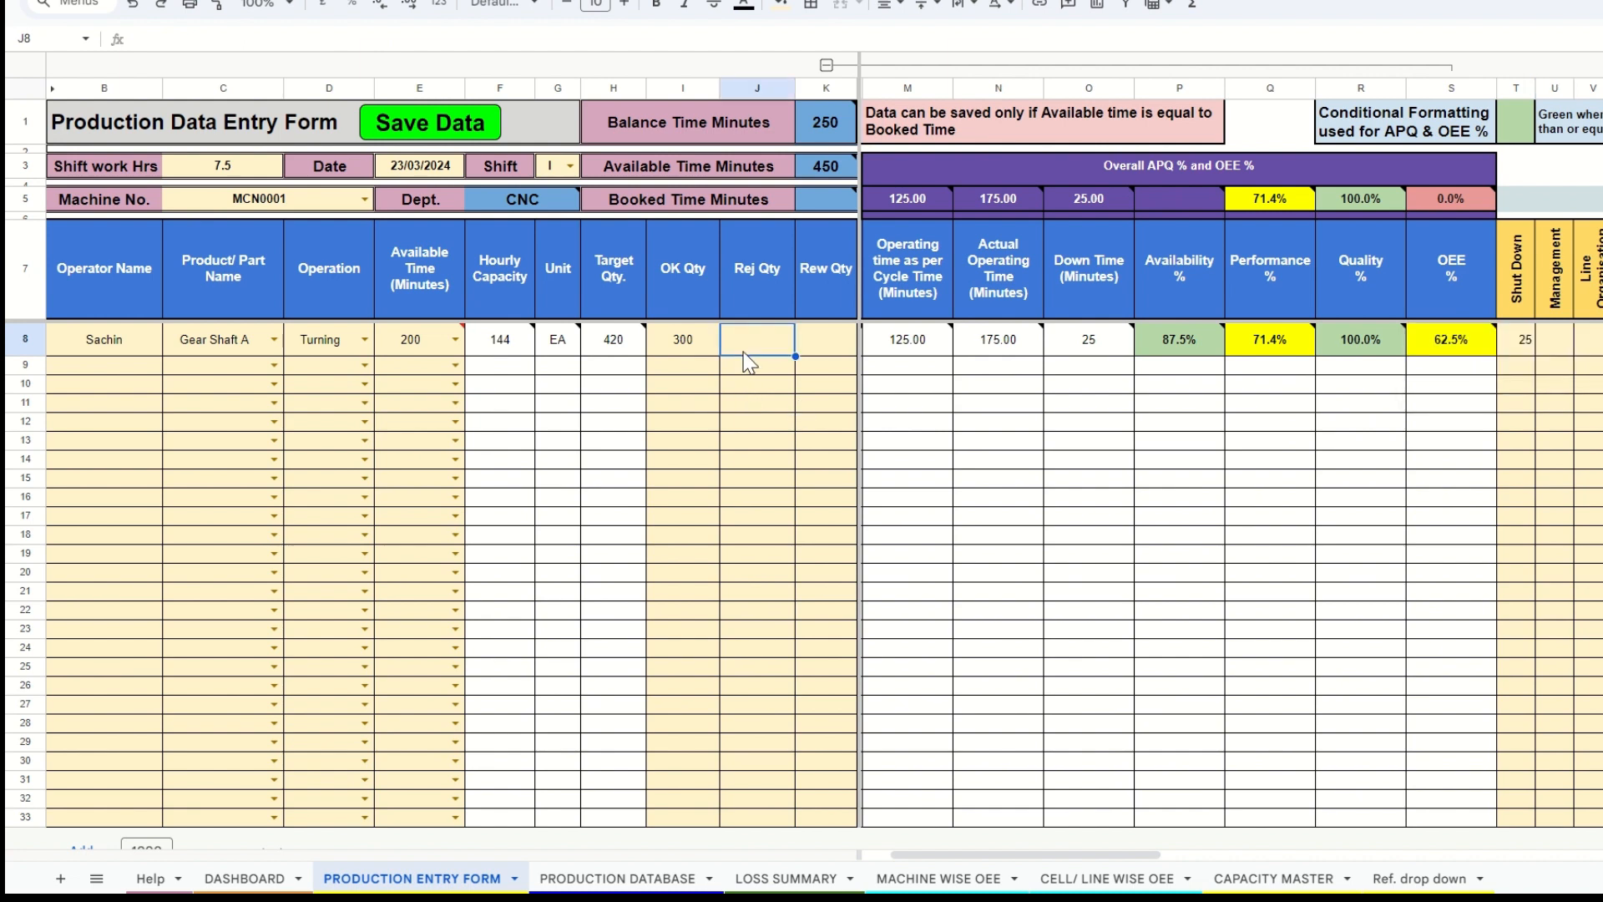
text(10)
key(Tab)
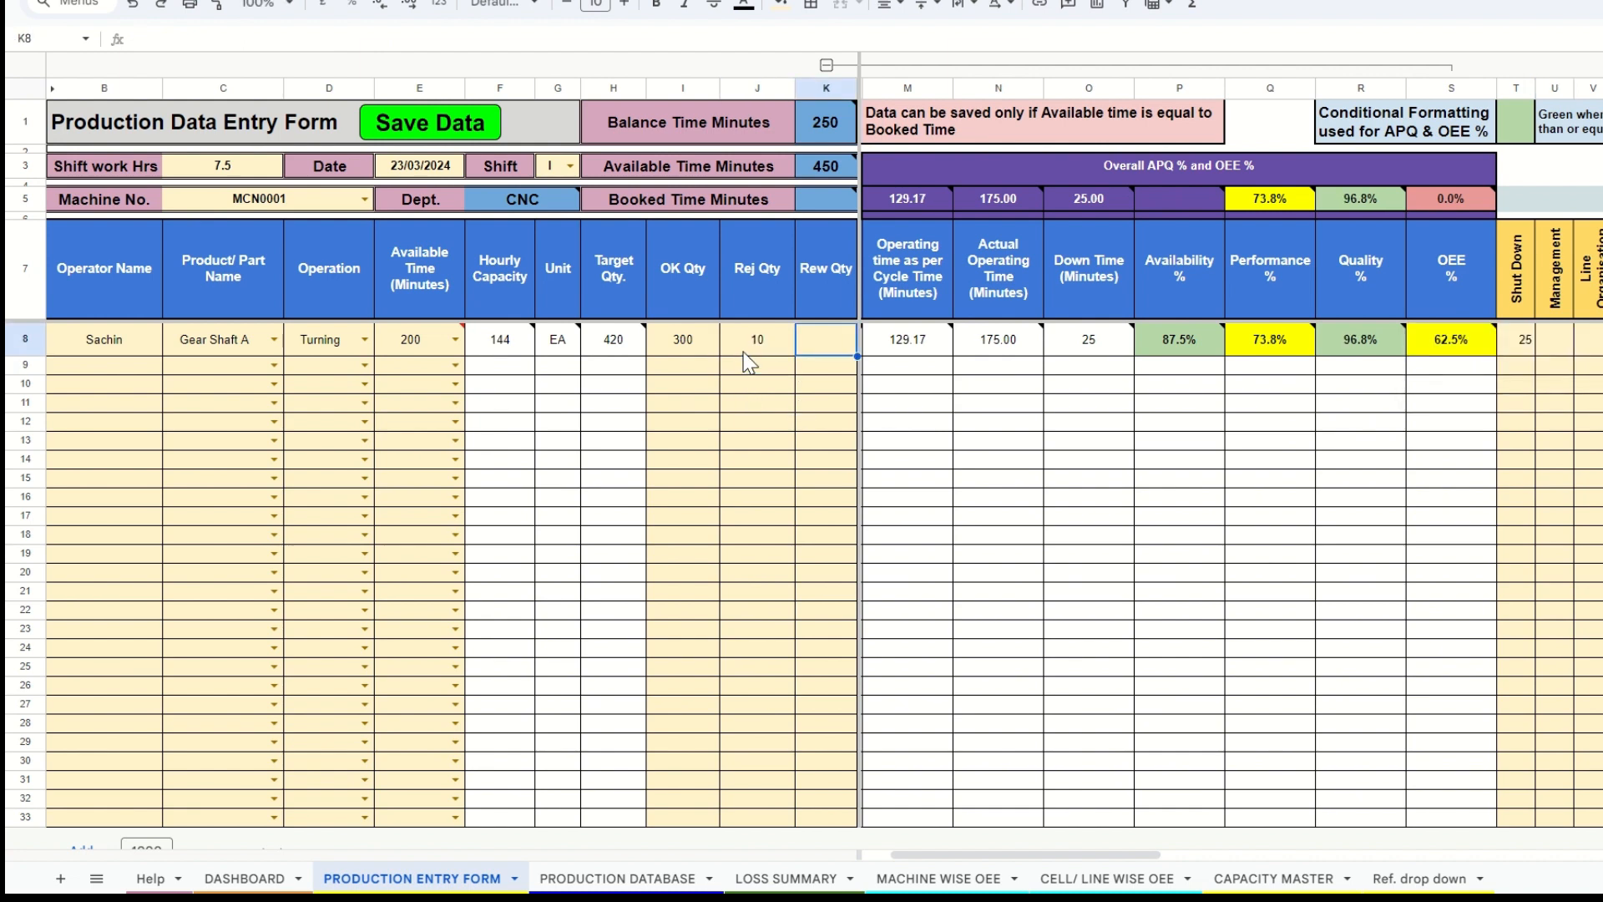
text(20)
key(Return)
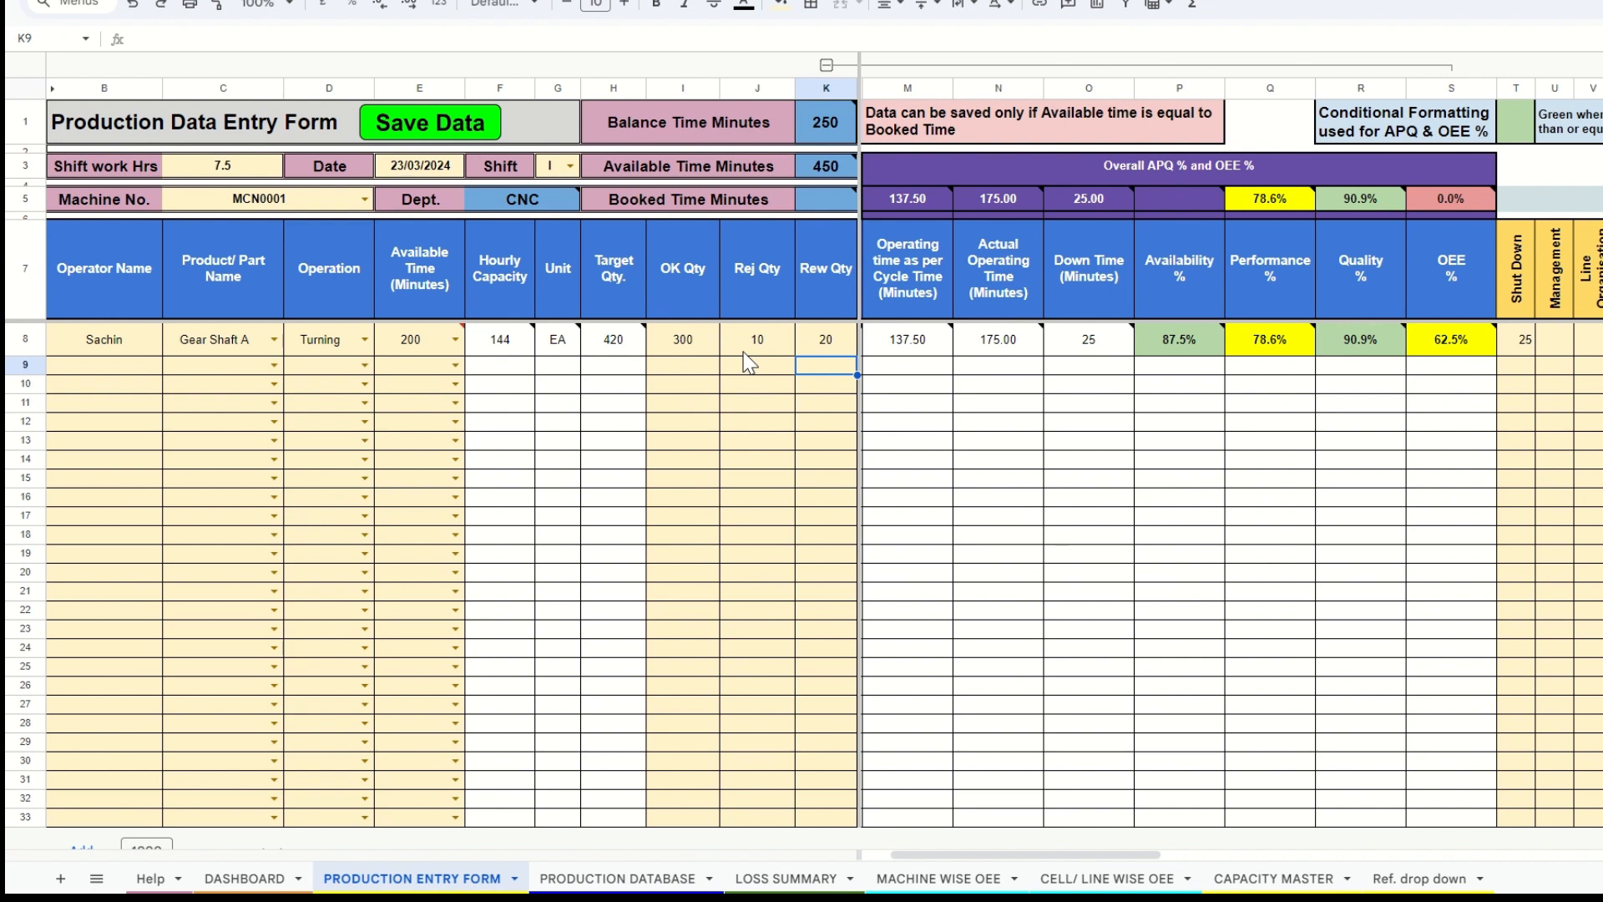
- Review the first row's Availability, Performance and Quality percentages and inspect the OEE % formula that multiplies them
click(1361, 343)
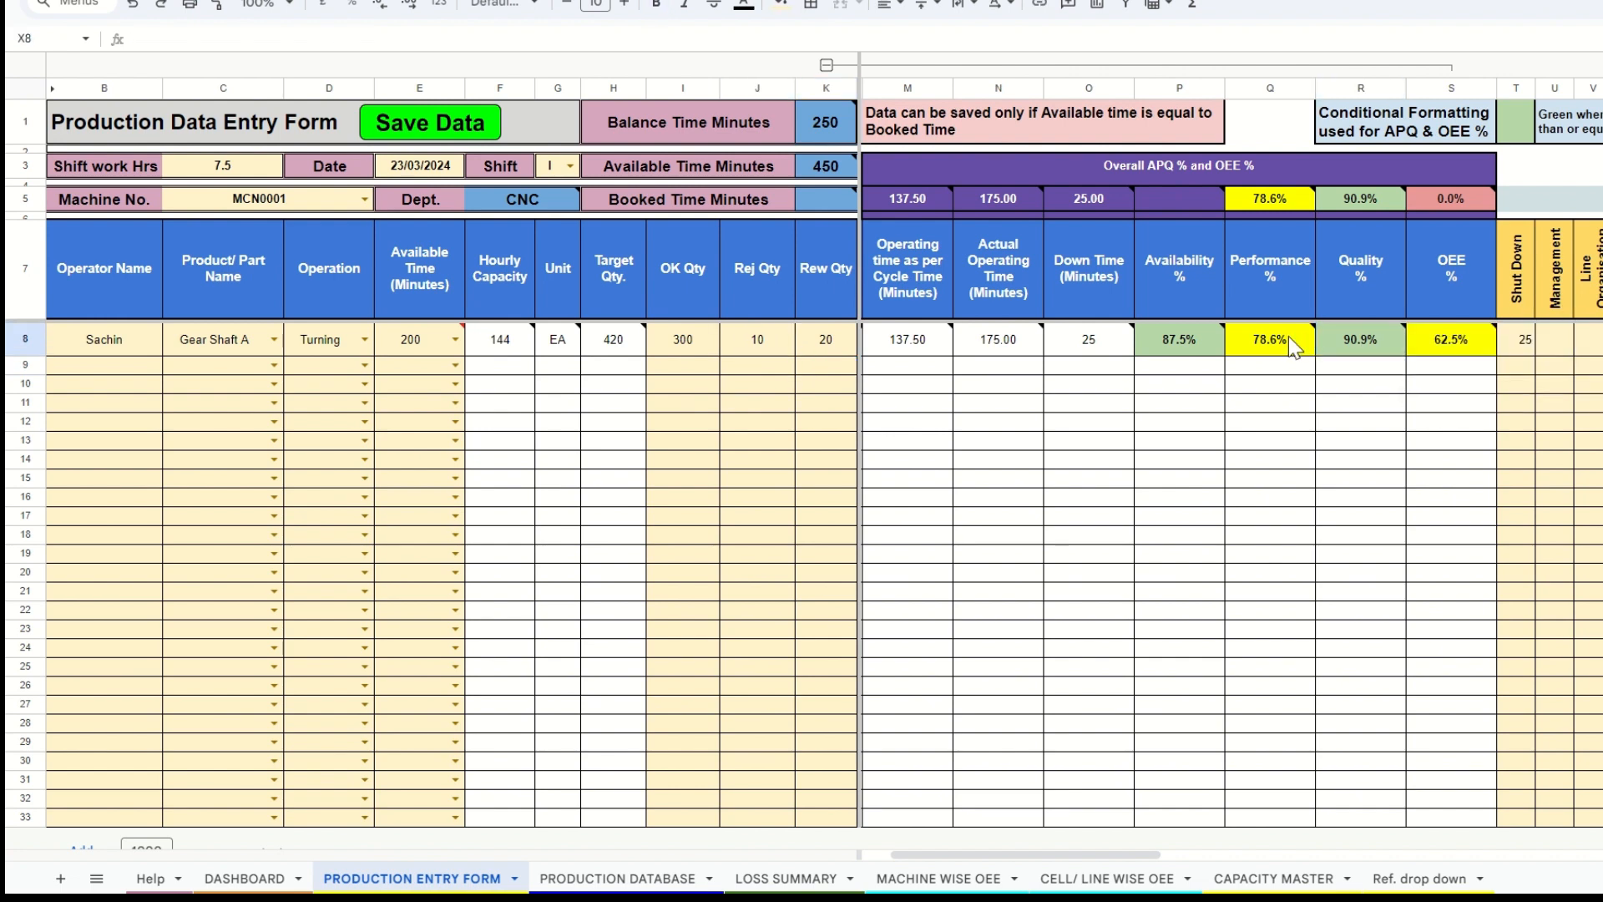
drag(1200, 340, 1347, 345)
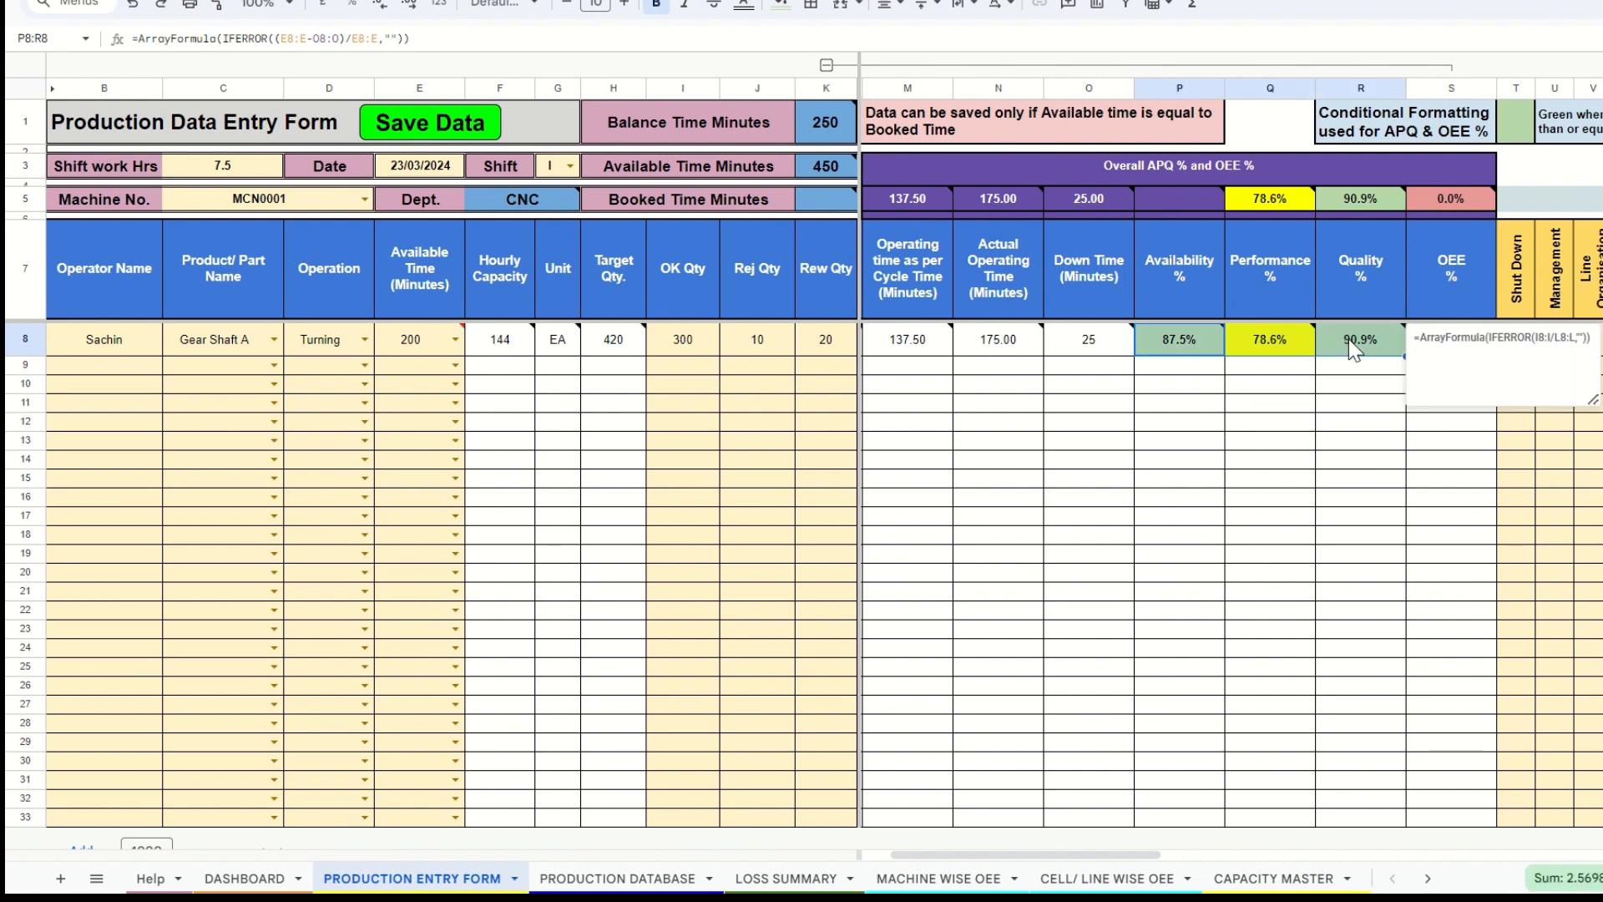
click(1589, 458)
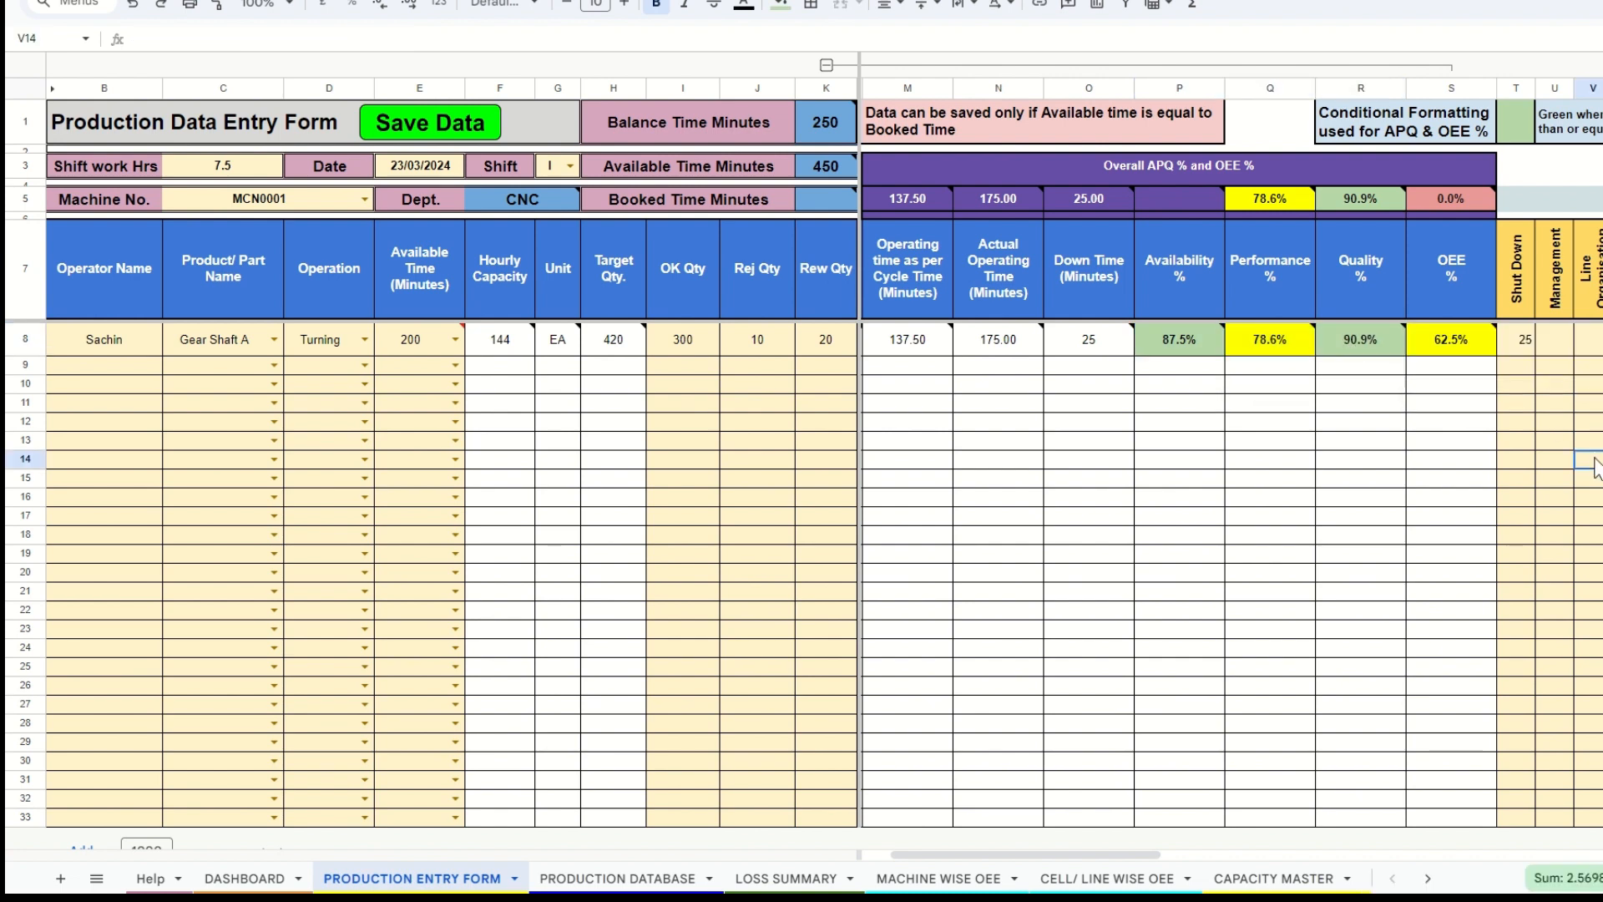
click(1477, 342)
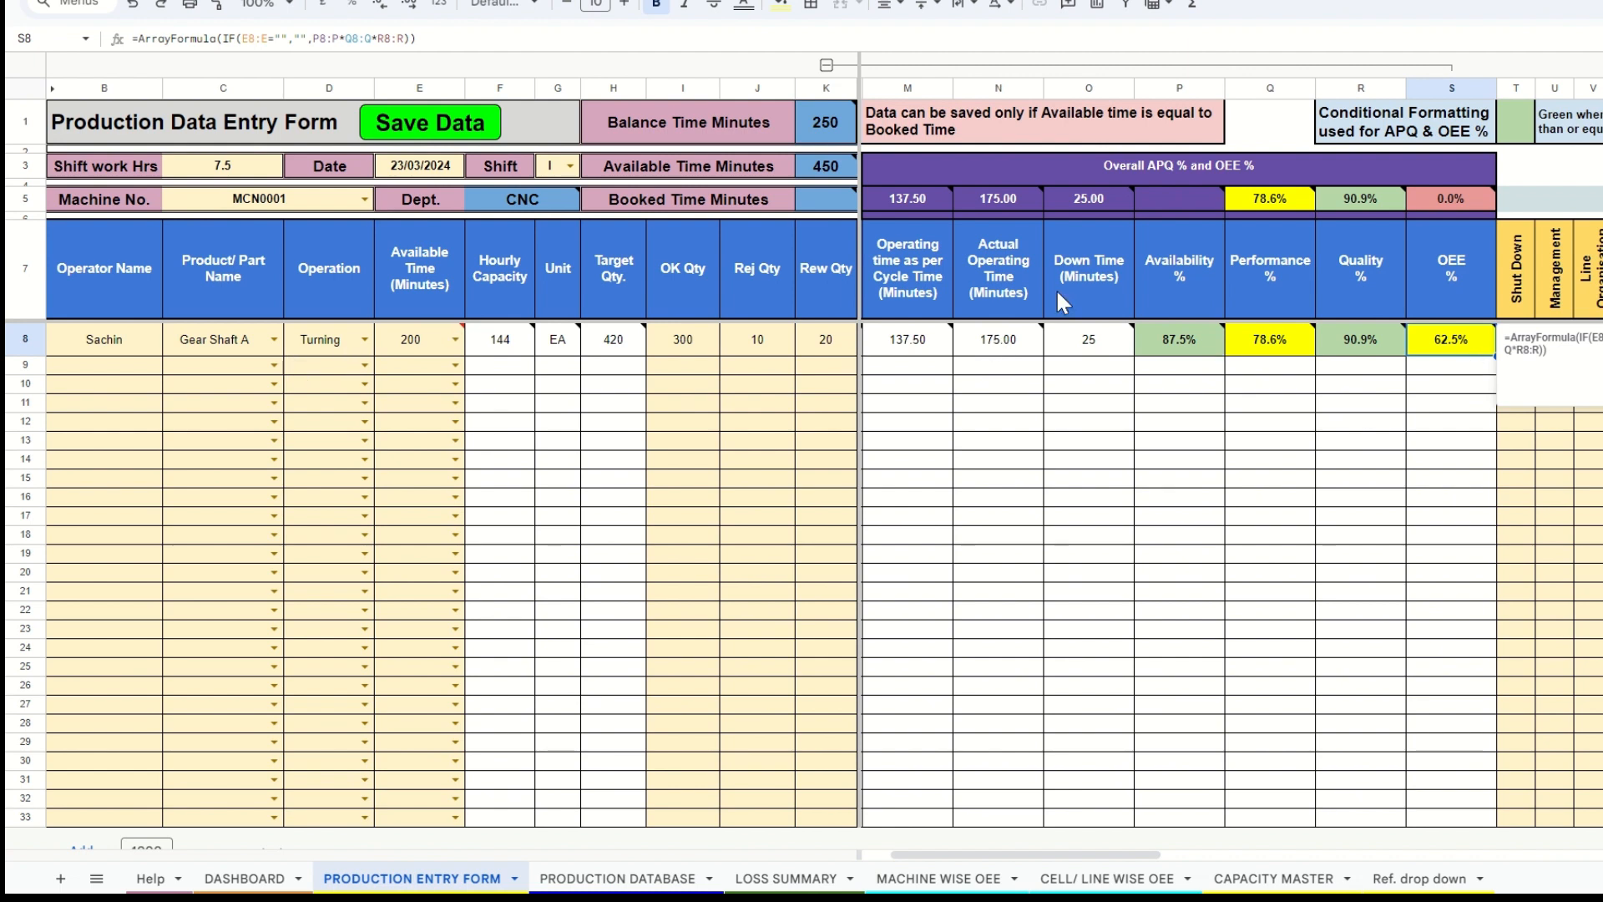
- Enter the same operator's name in the second entry row
click(125, 369)
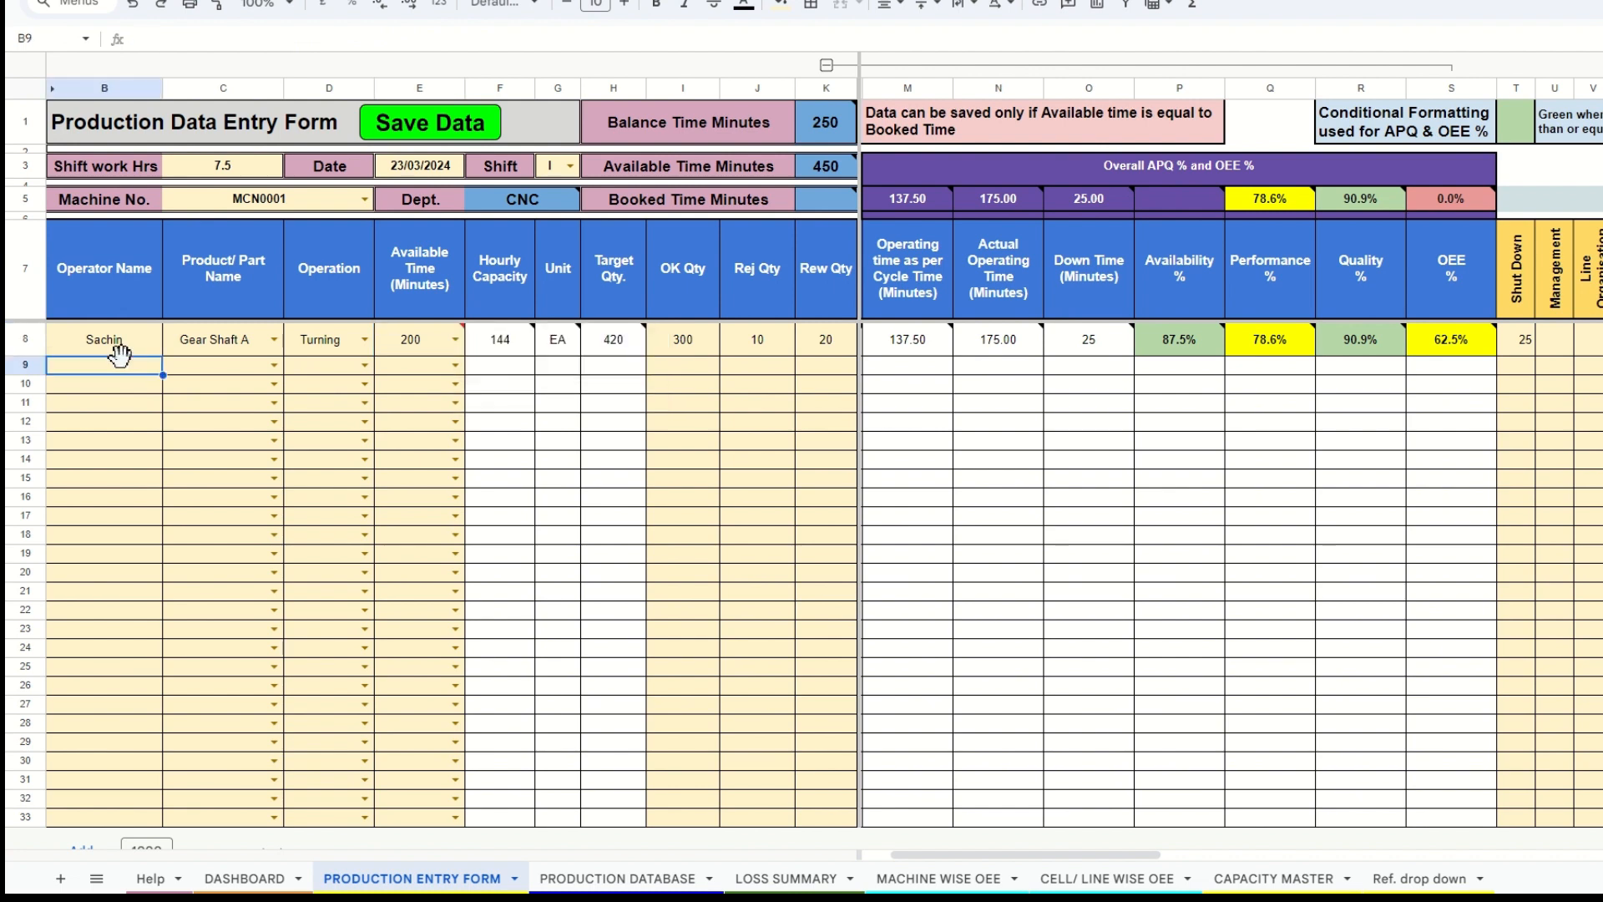
text(Sachin)
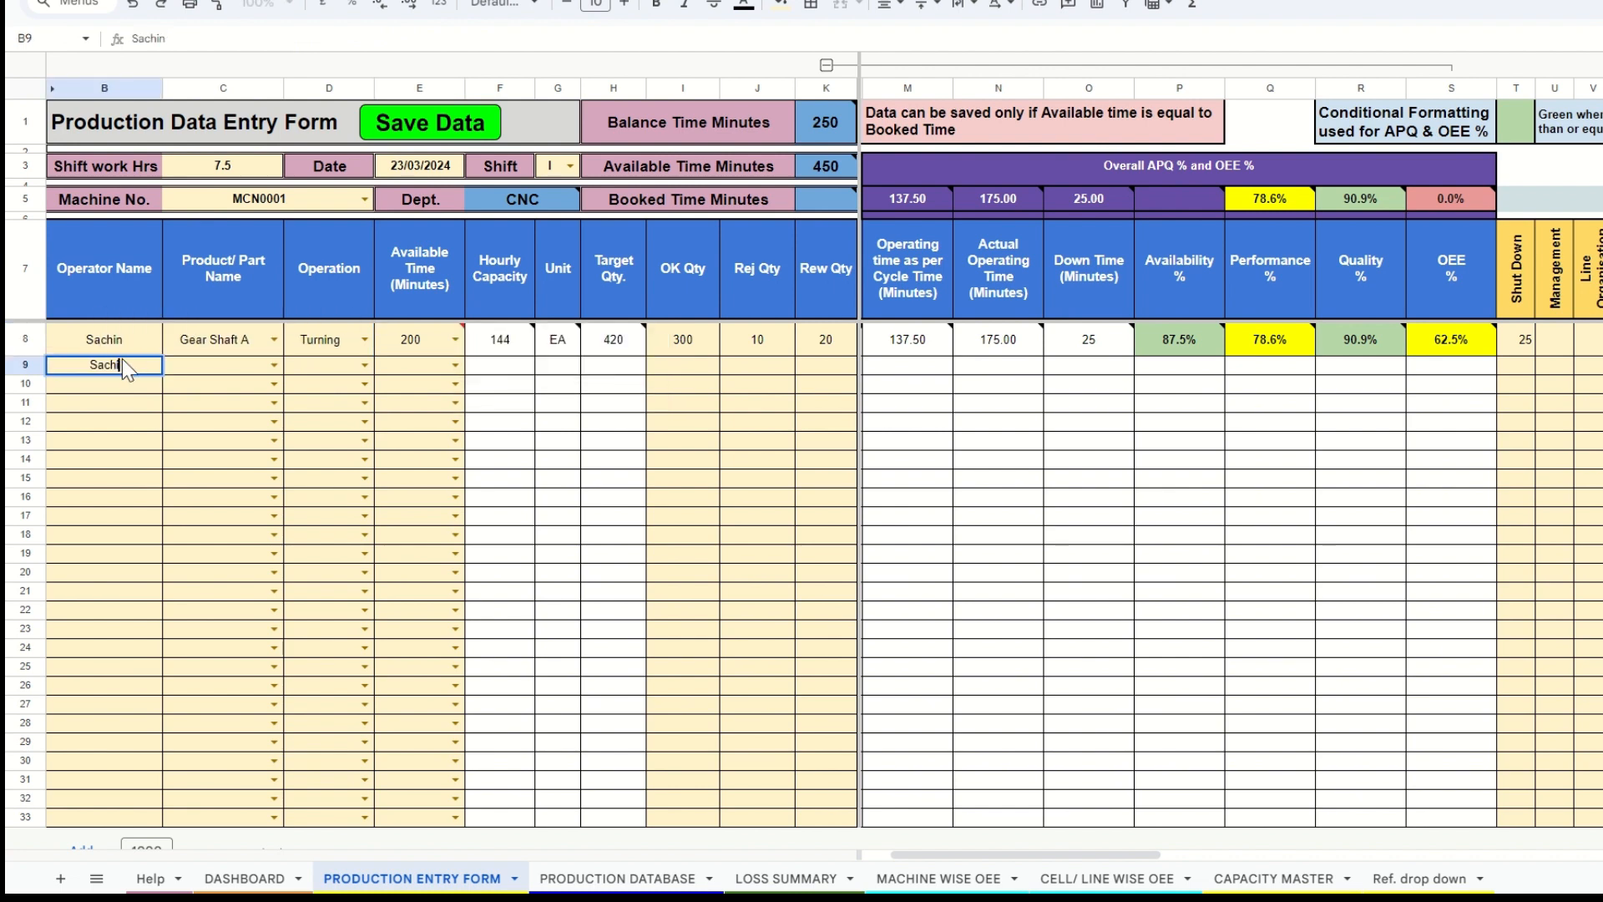
key(Tab)
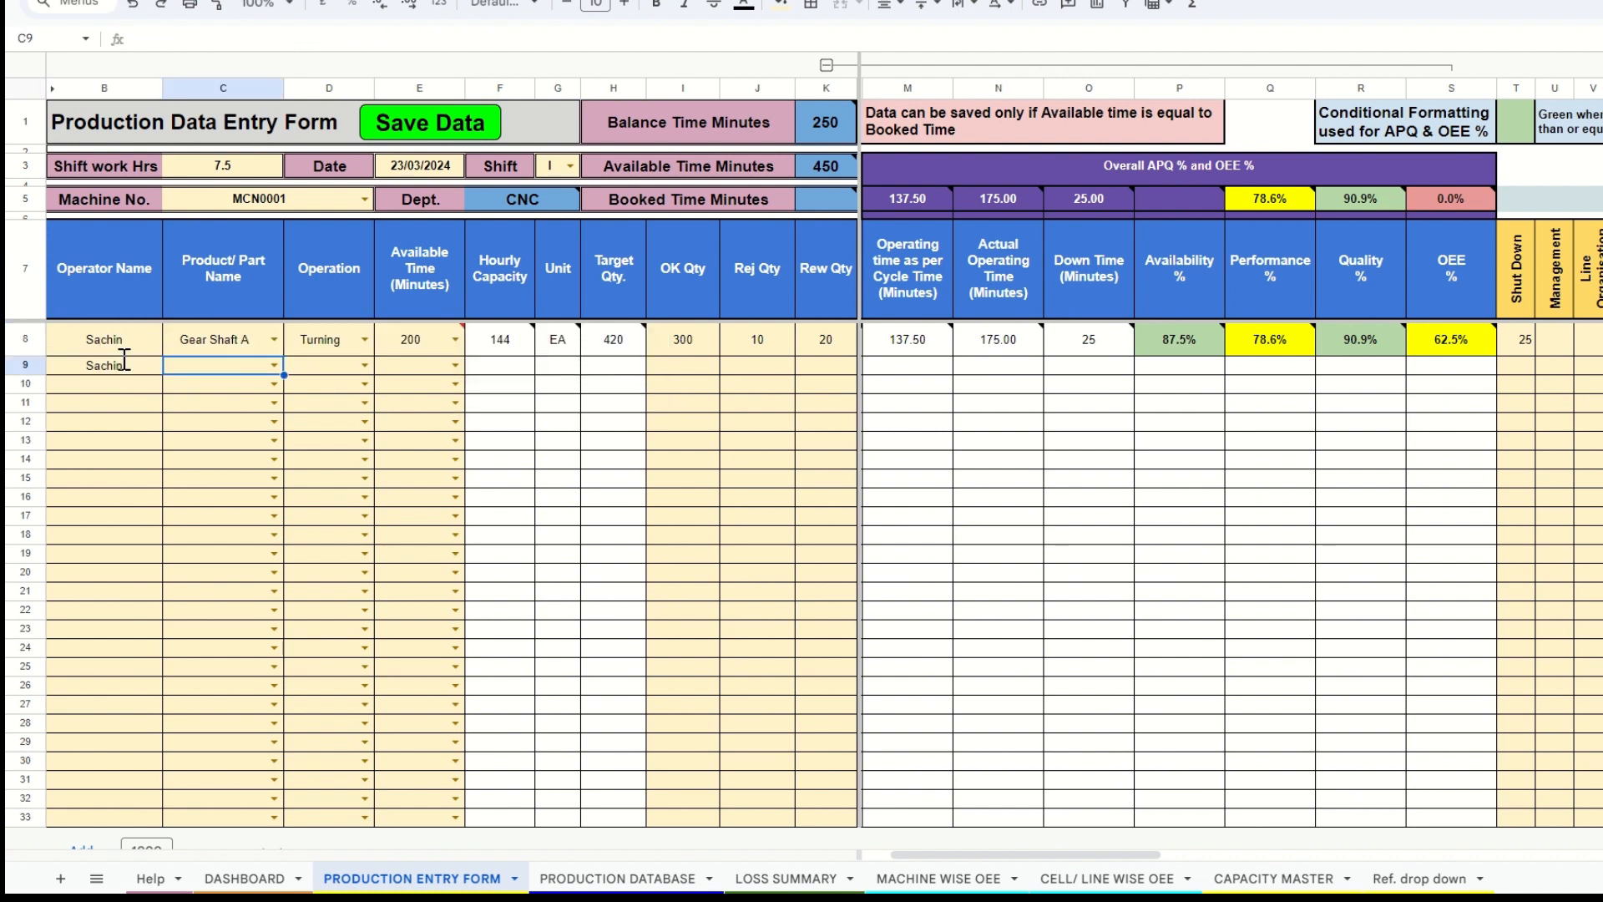
- Select Gear Shaft A as the product and Drilling as the operation in the second entry row
click(274, 365)
click(224, 389)
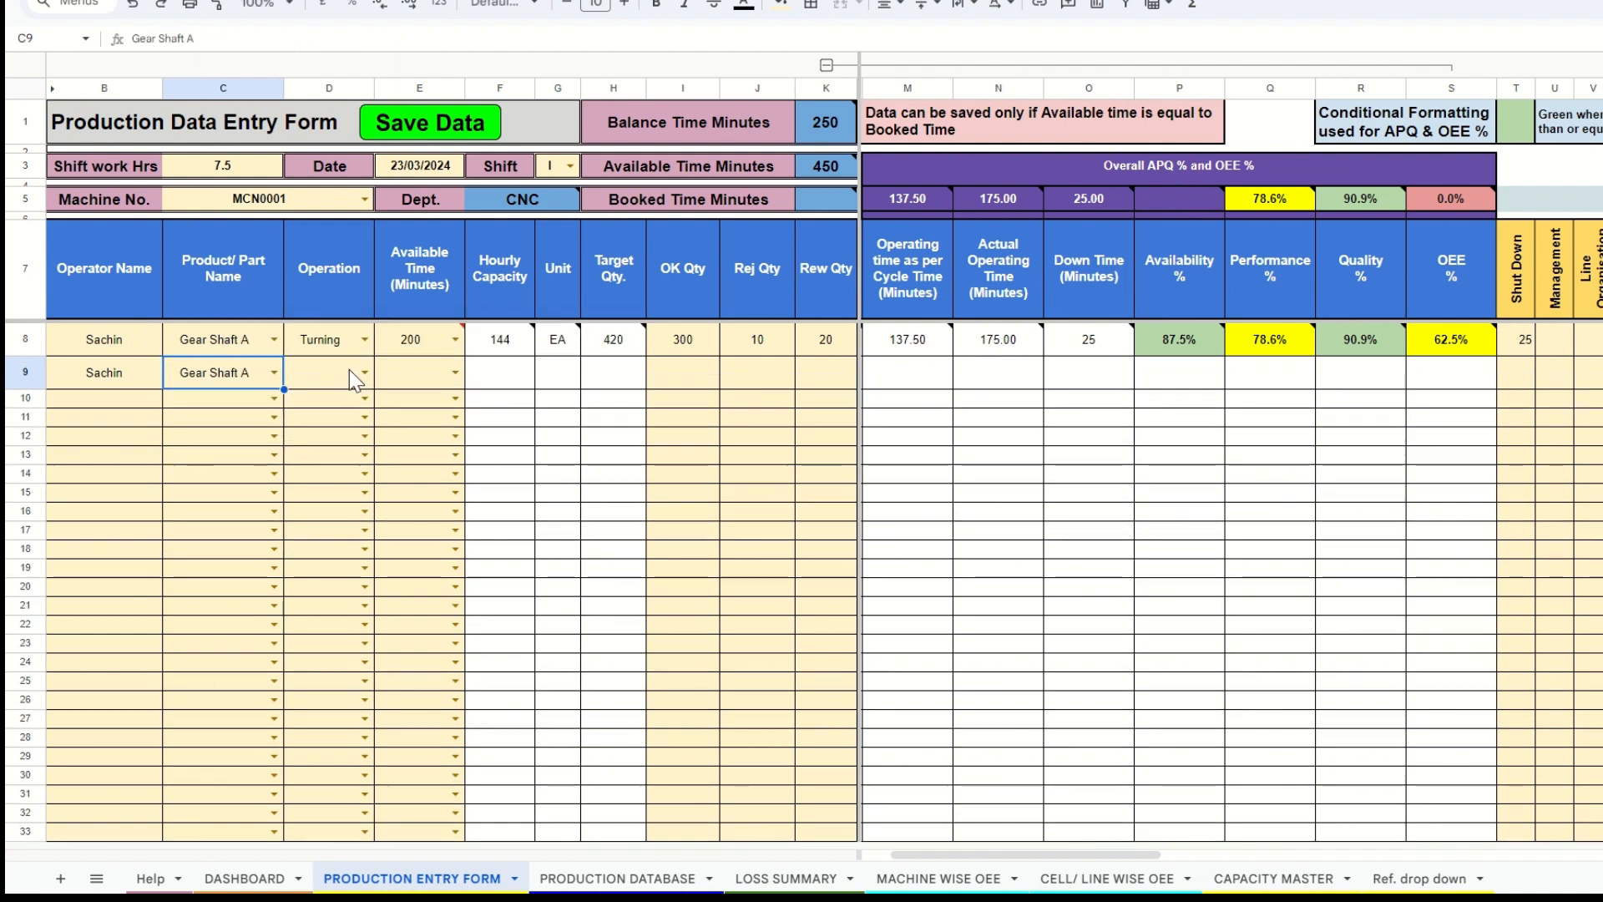
click(361, 376)
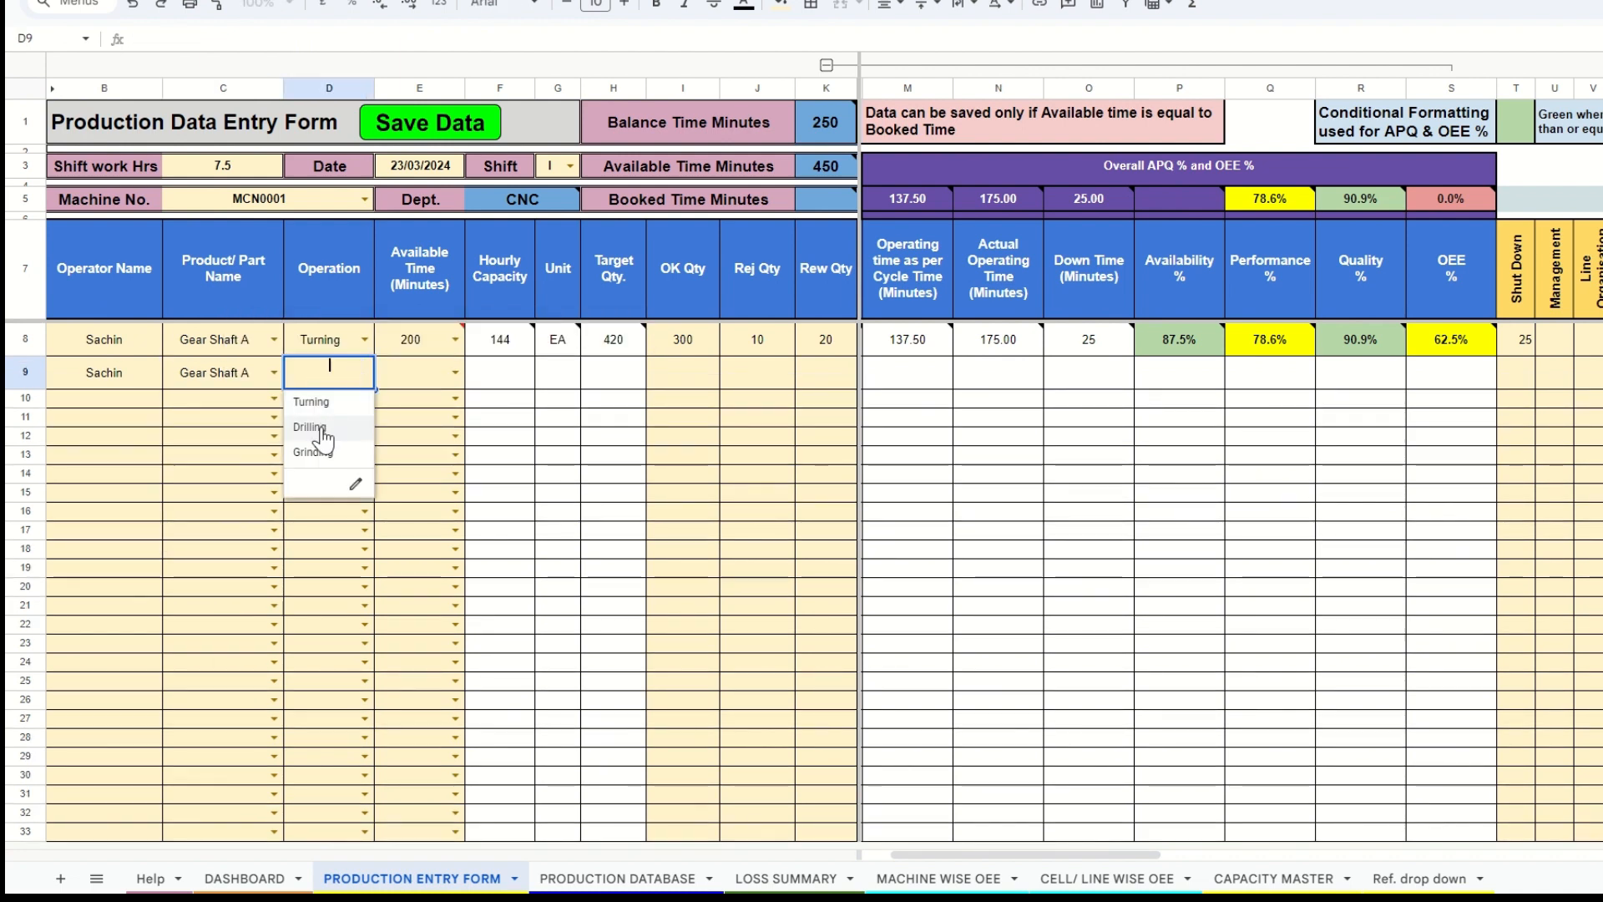
click(345, 427)
- Set the second entry row's Available Time to 250 minutes
click(455, 372)
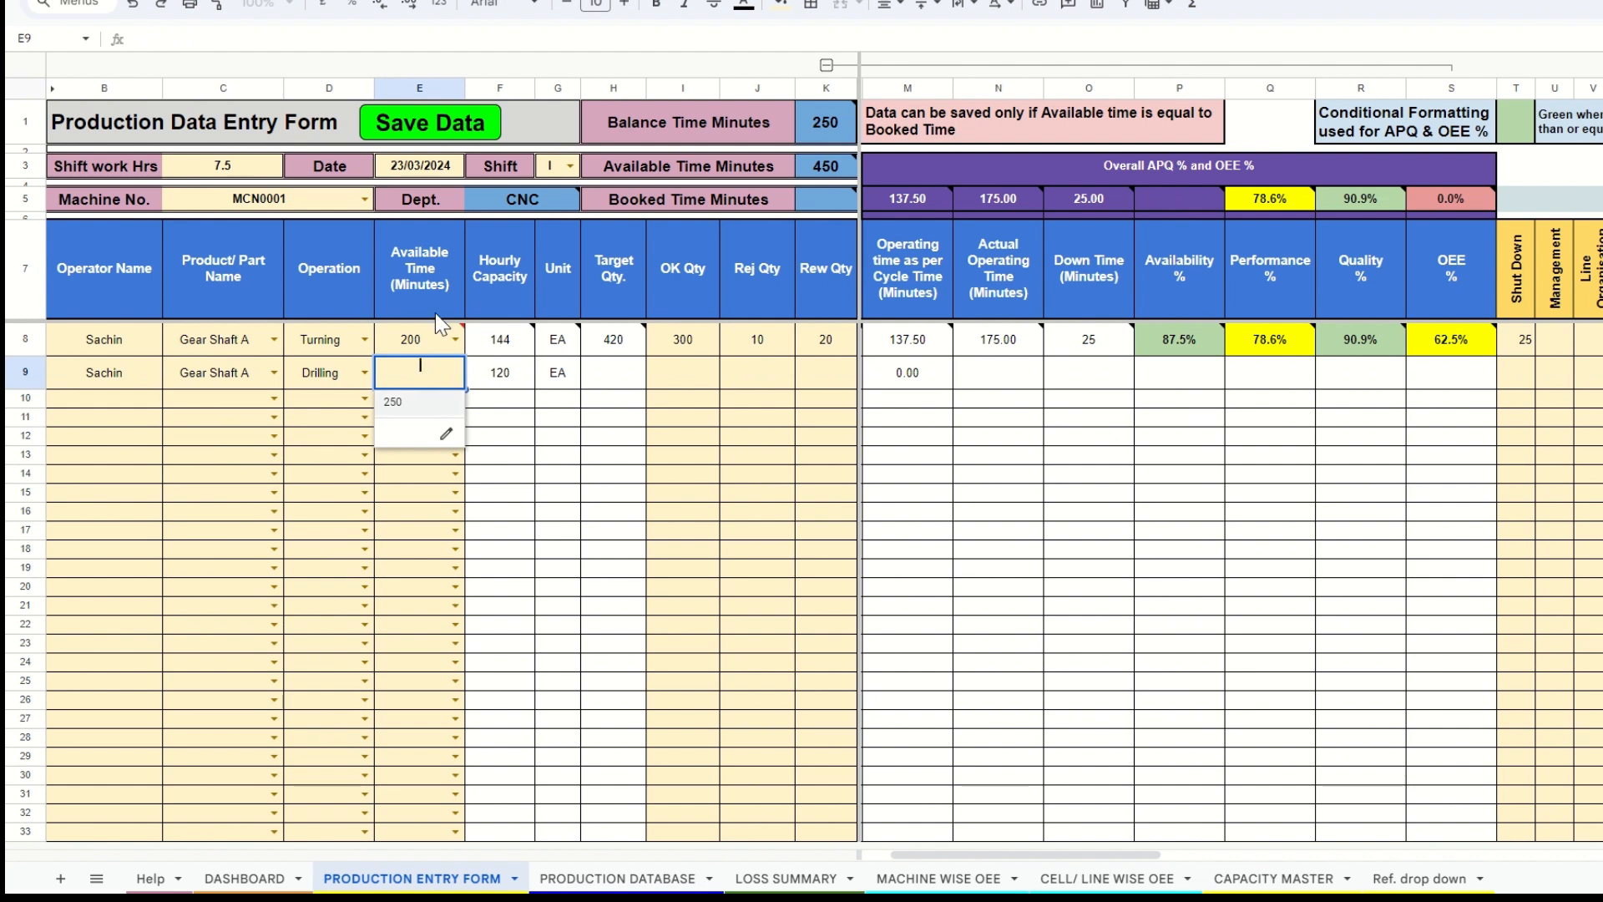
click(433, 344)
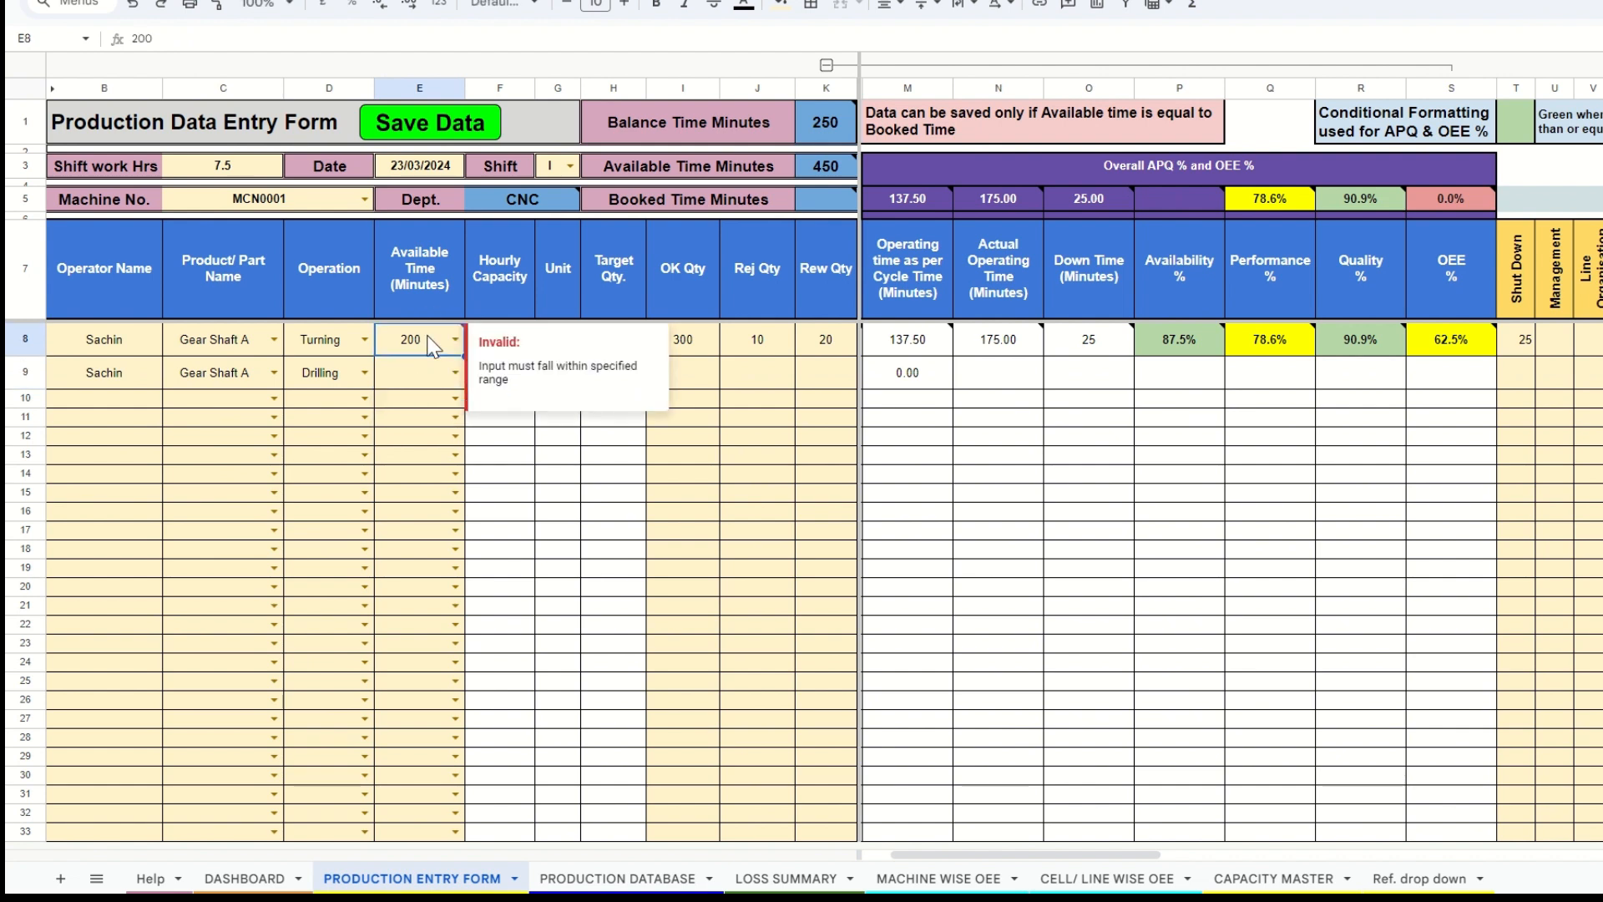
click(455, 373)
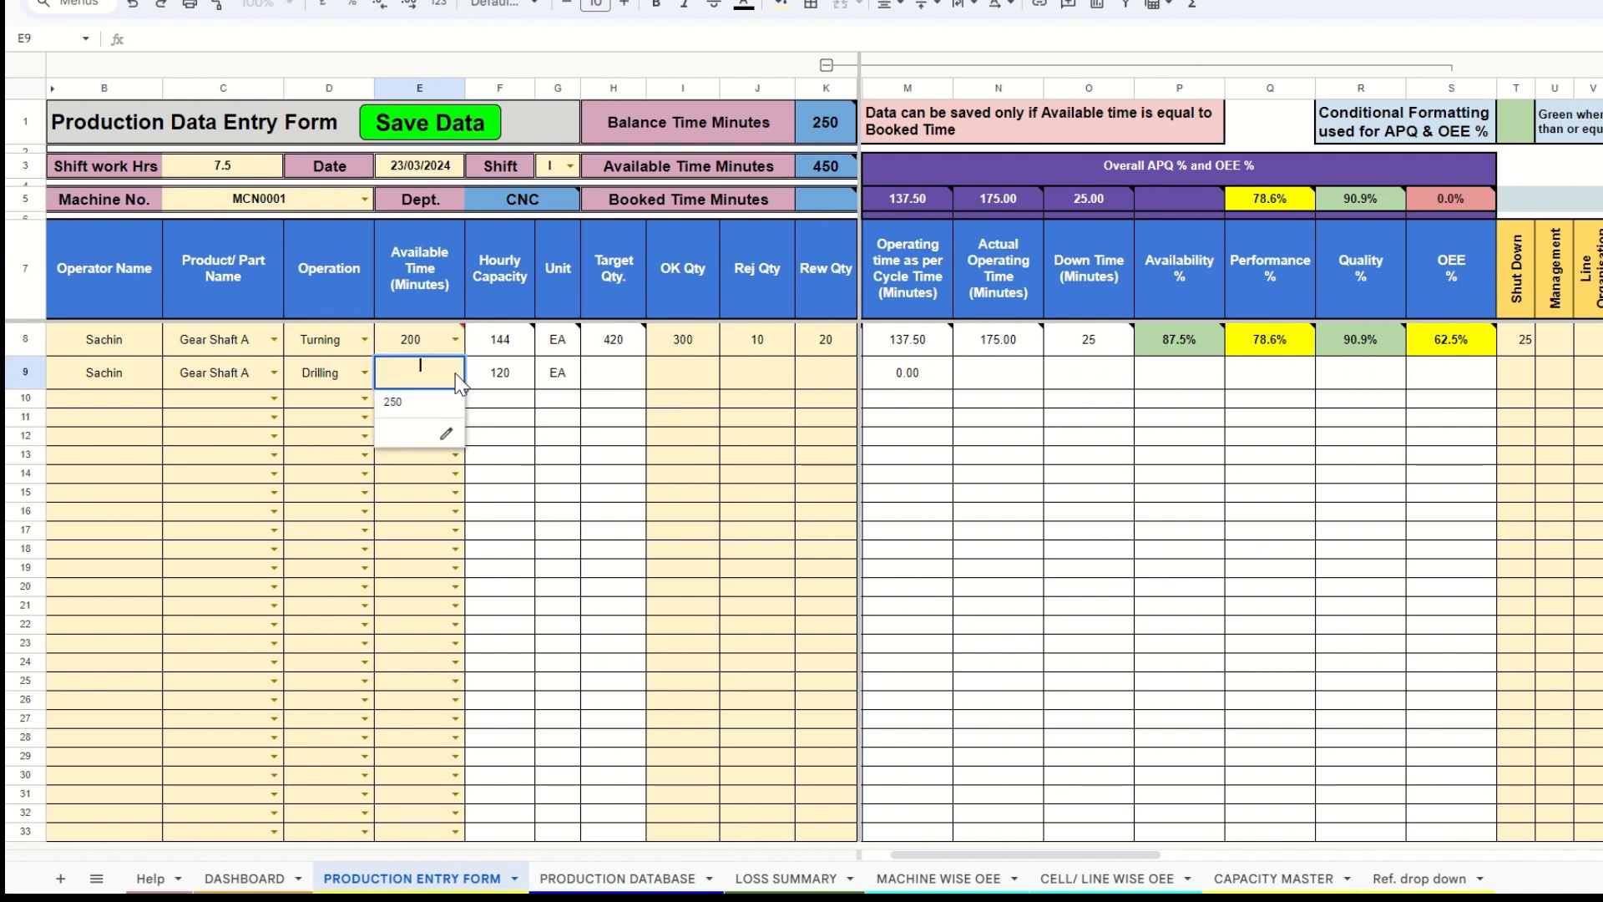
click(404, 412)
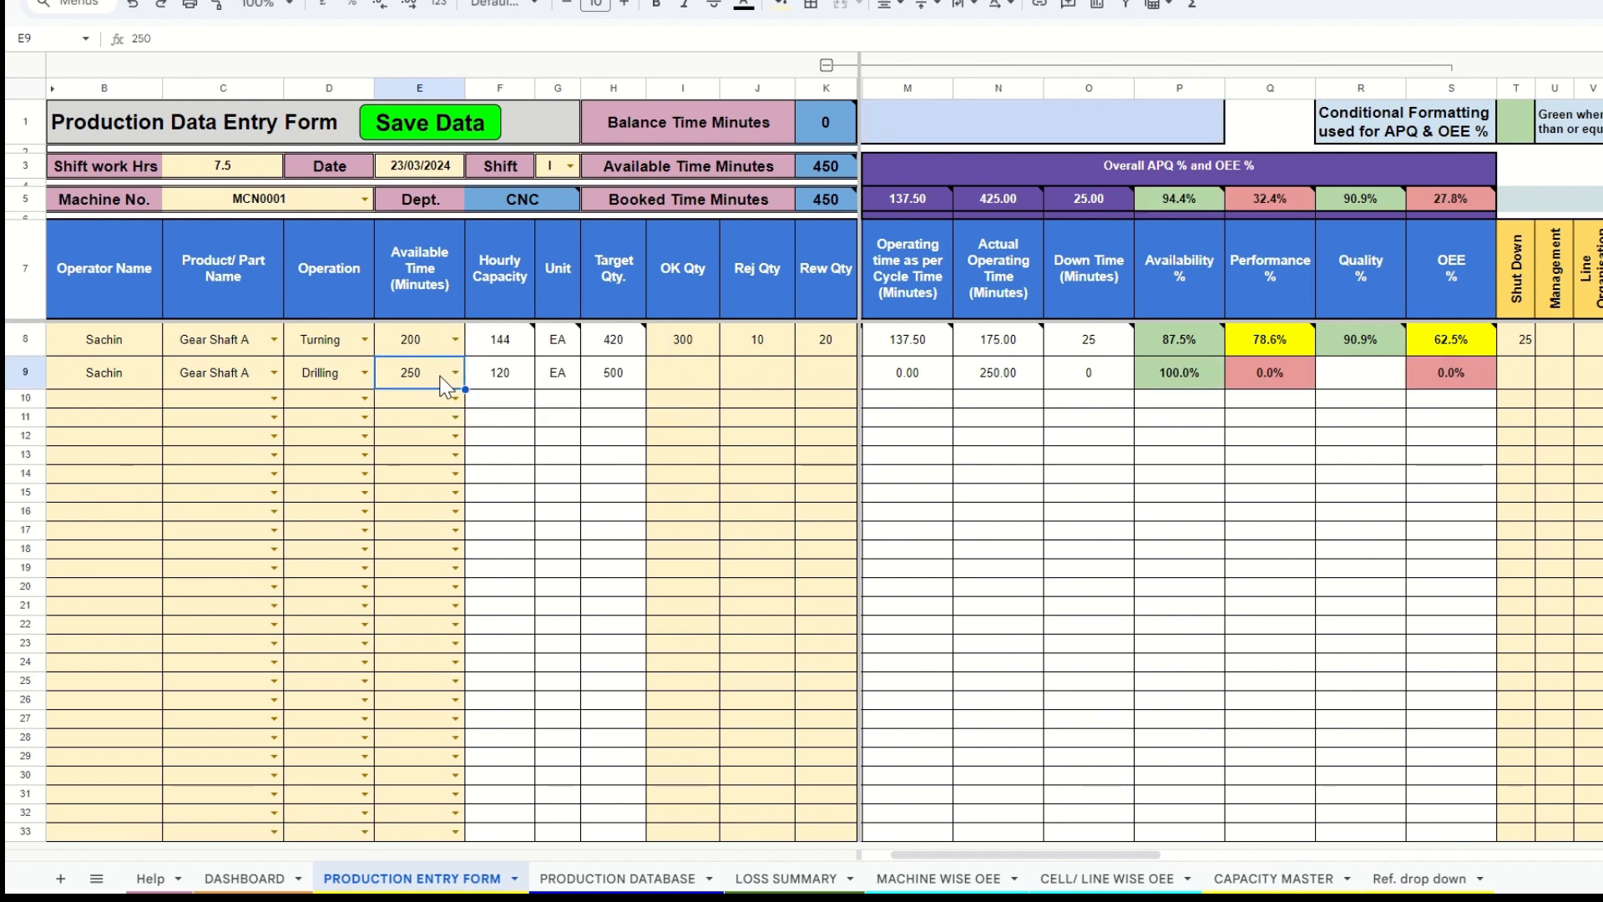
- Enter 400 as the OK Qty in the second entry row
click(639, 379)
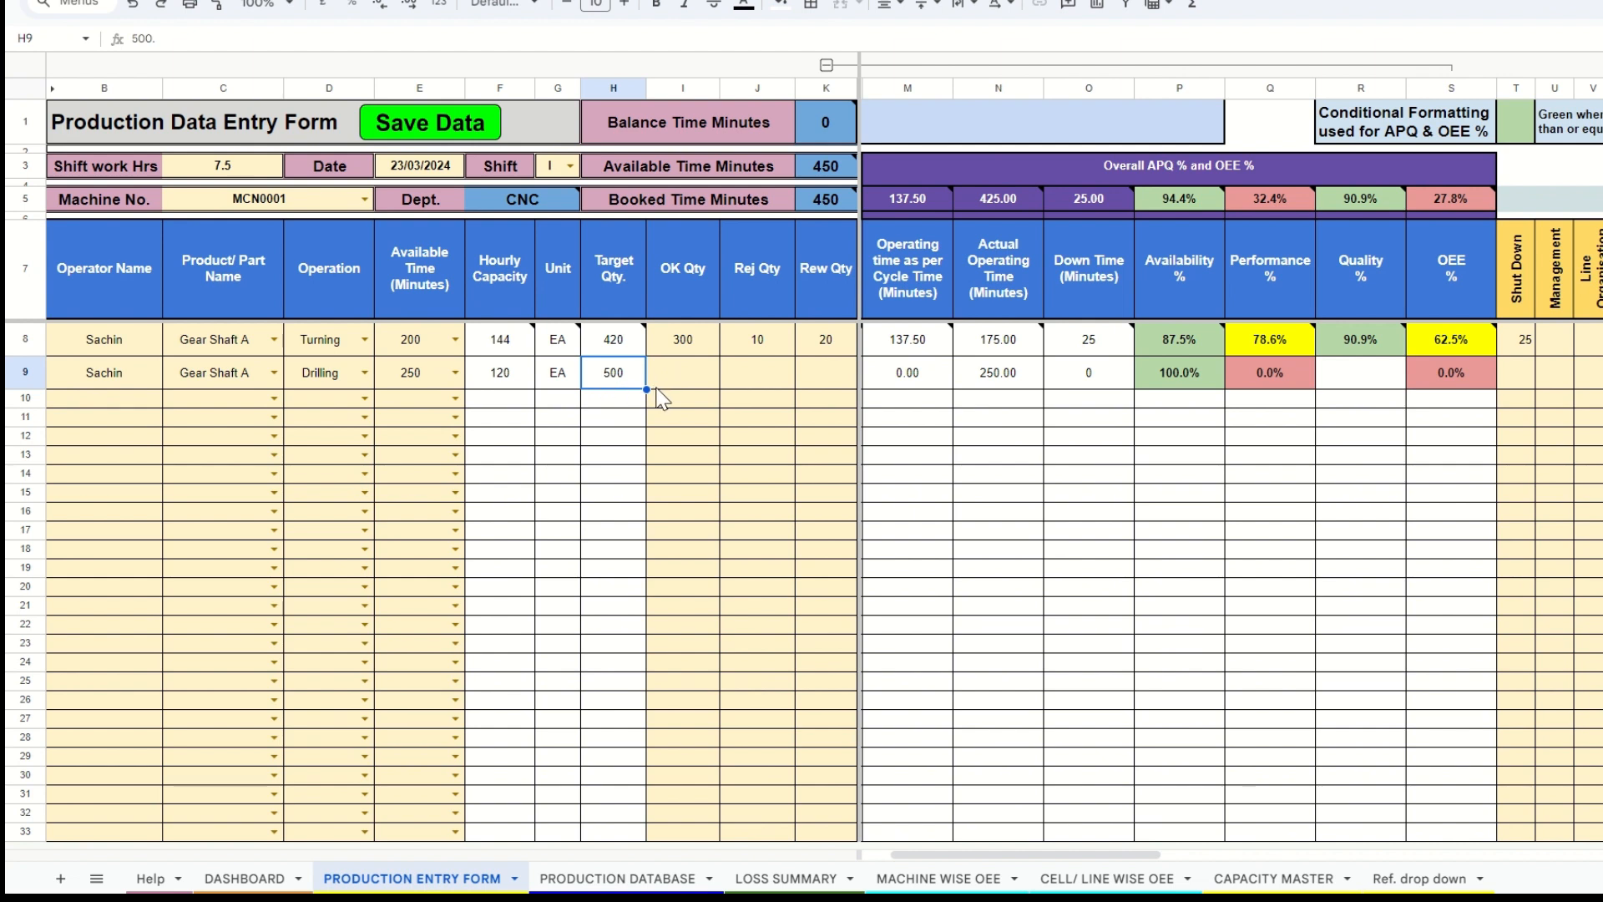
key(Tab)
text(400)
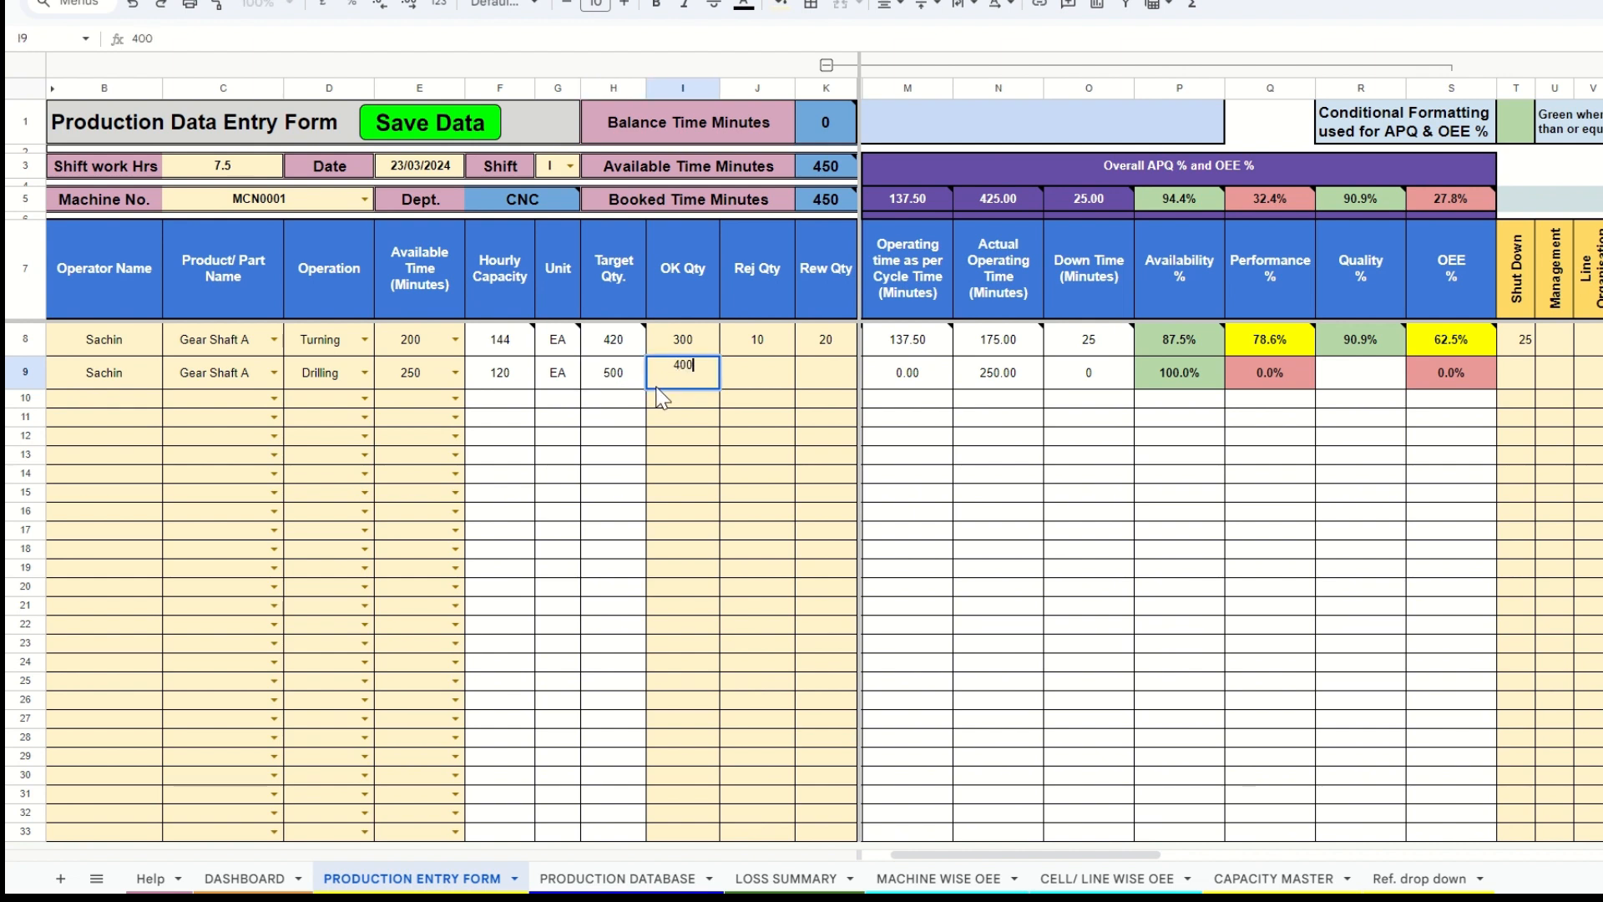
key(Return)
key(Up)
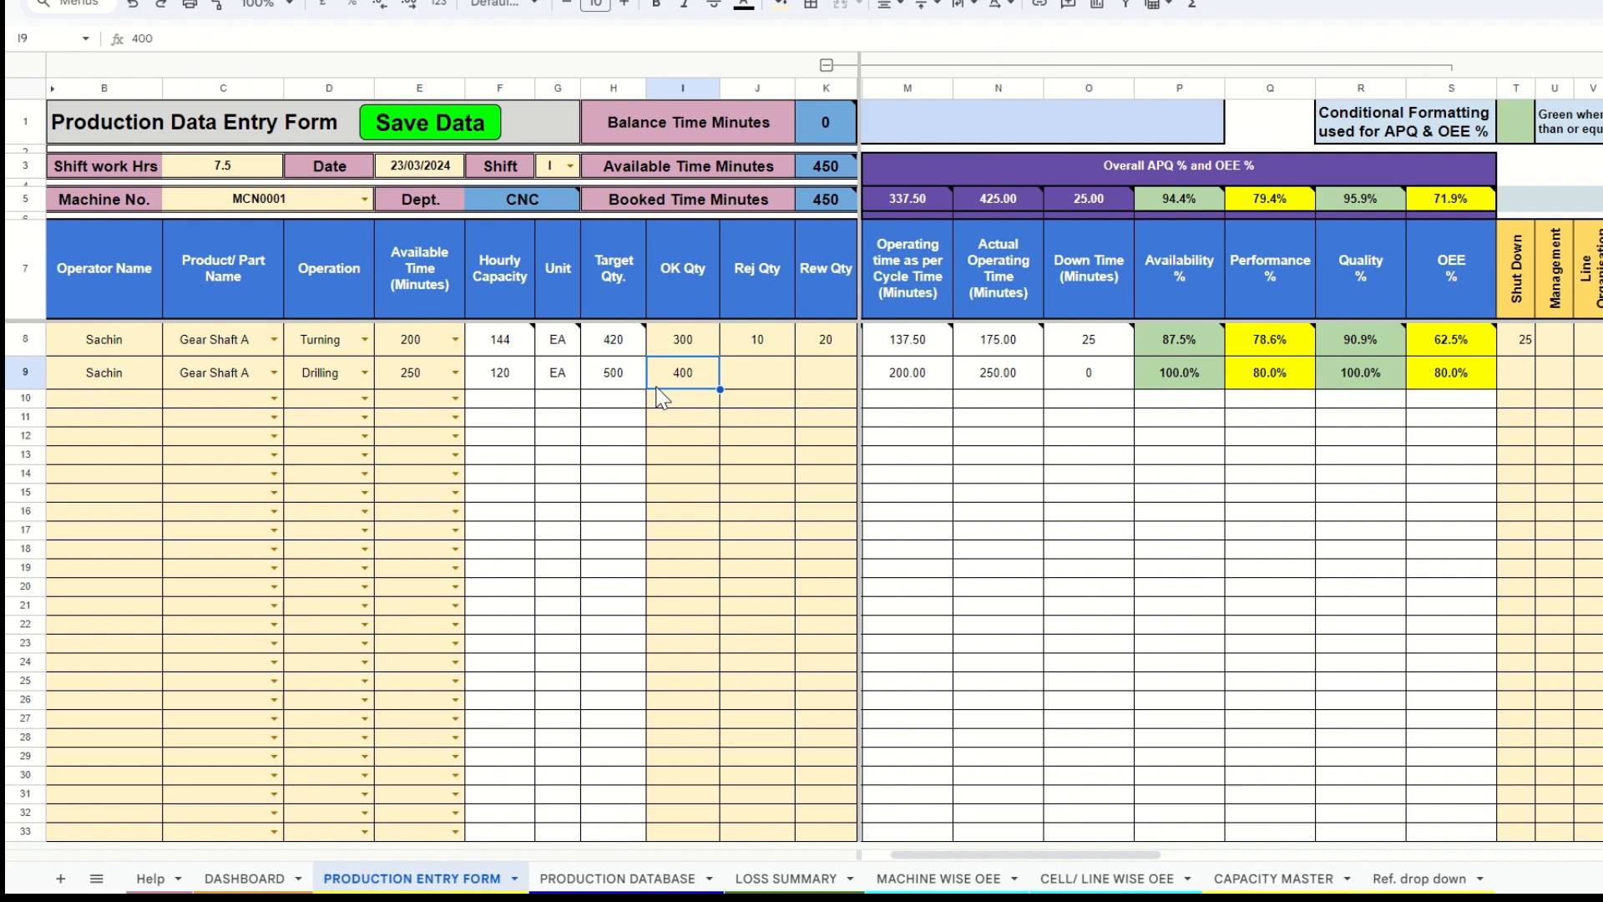
- Enter 30 as the Rej Qty and 10 as the Rew Qty in the second entry row
key(Tab)
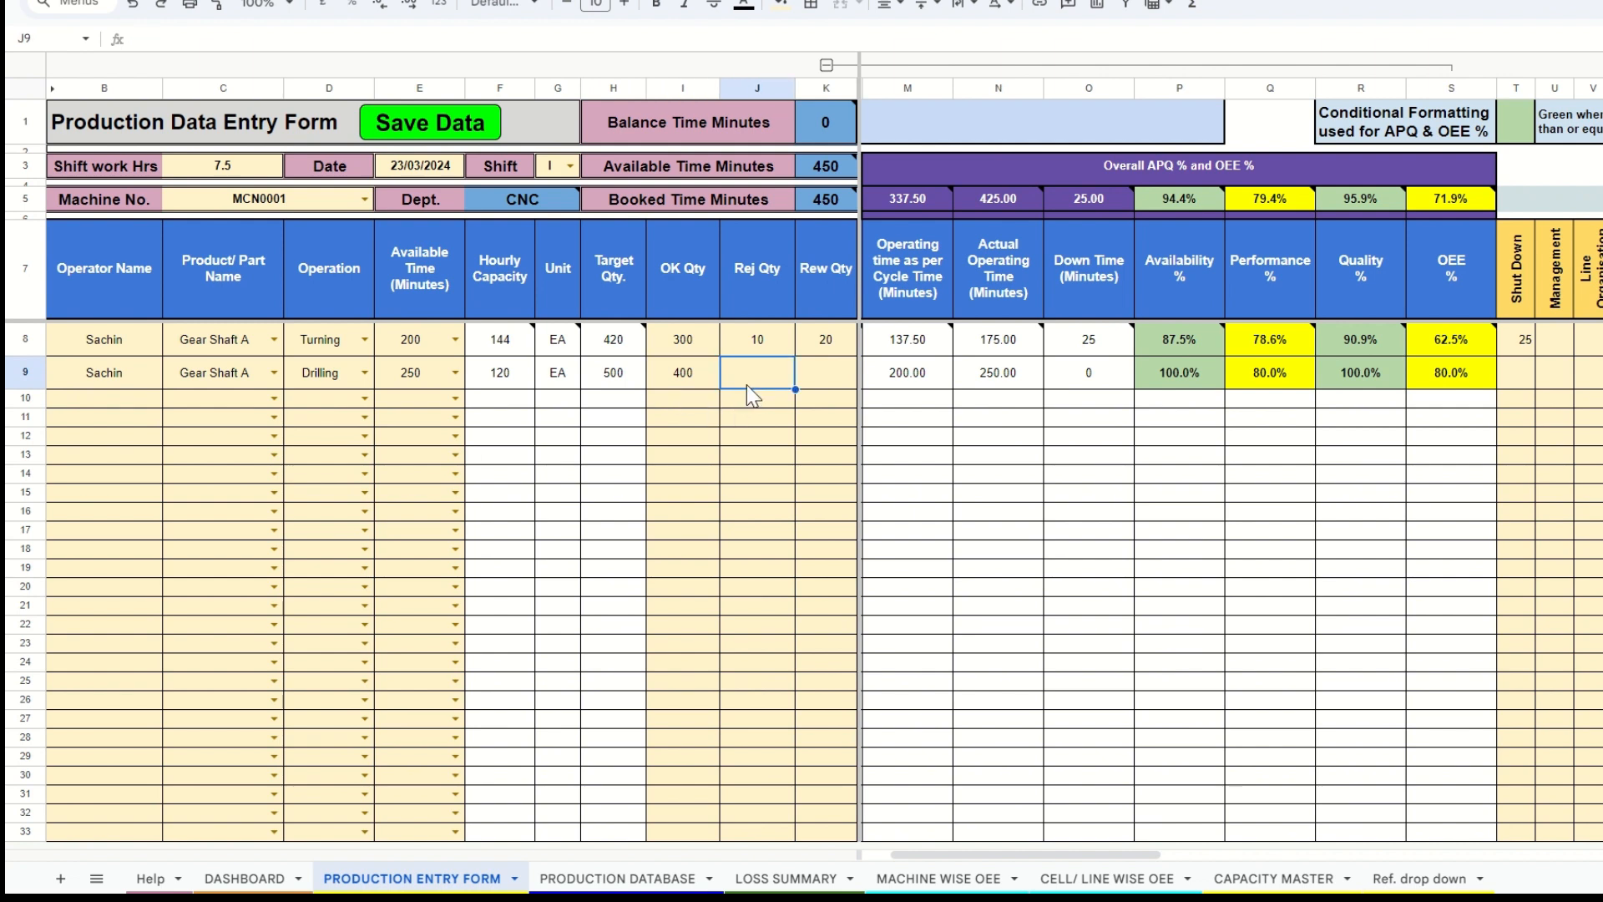
text(30)
key(Return)
key(Up)
key(Tab)
text(10)
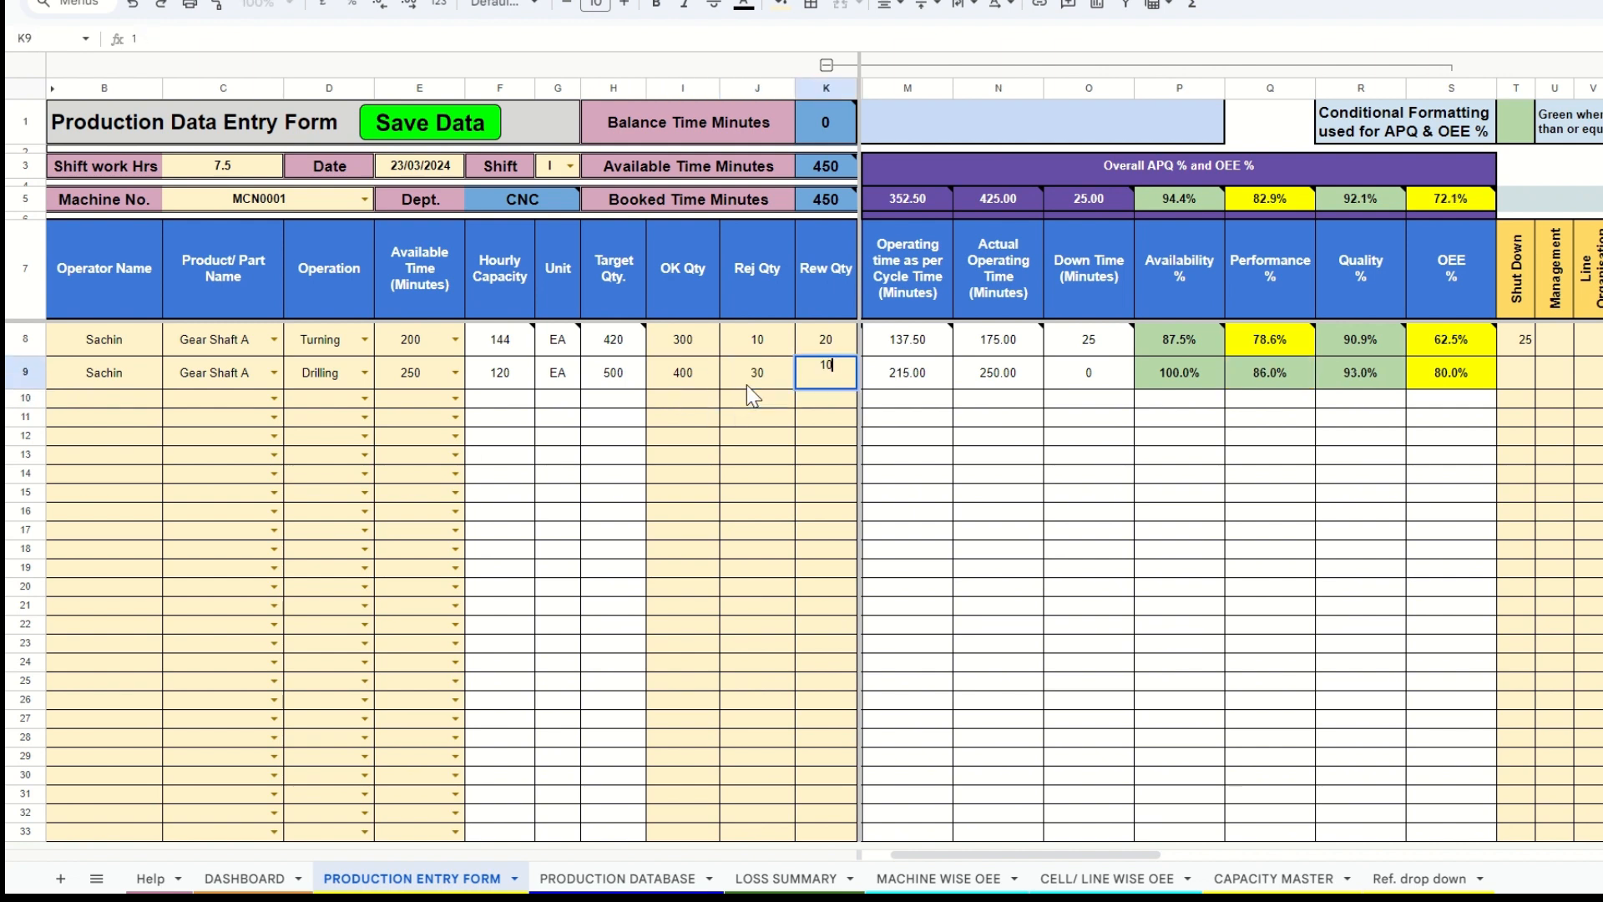
key(Return)
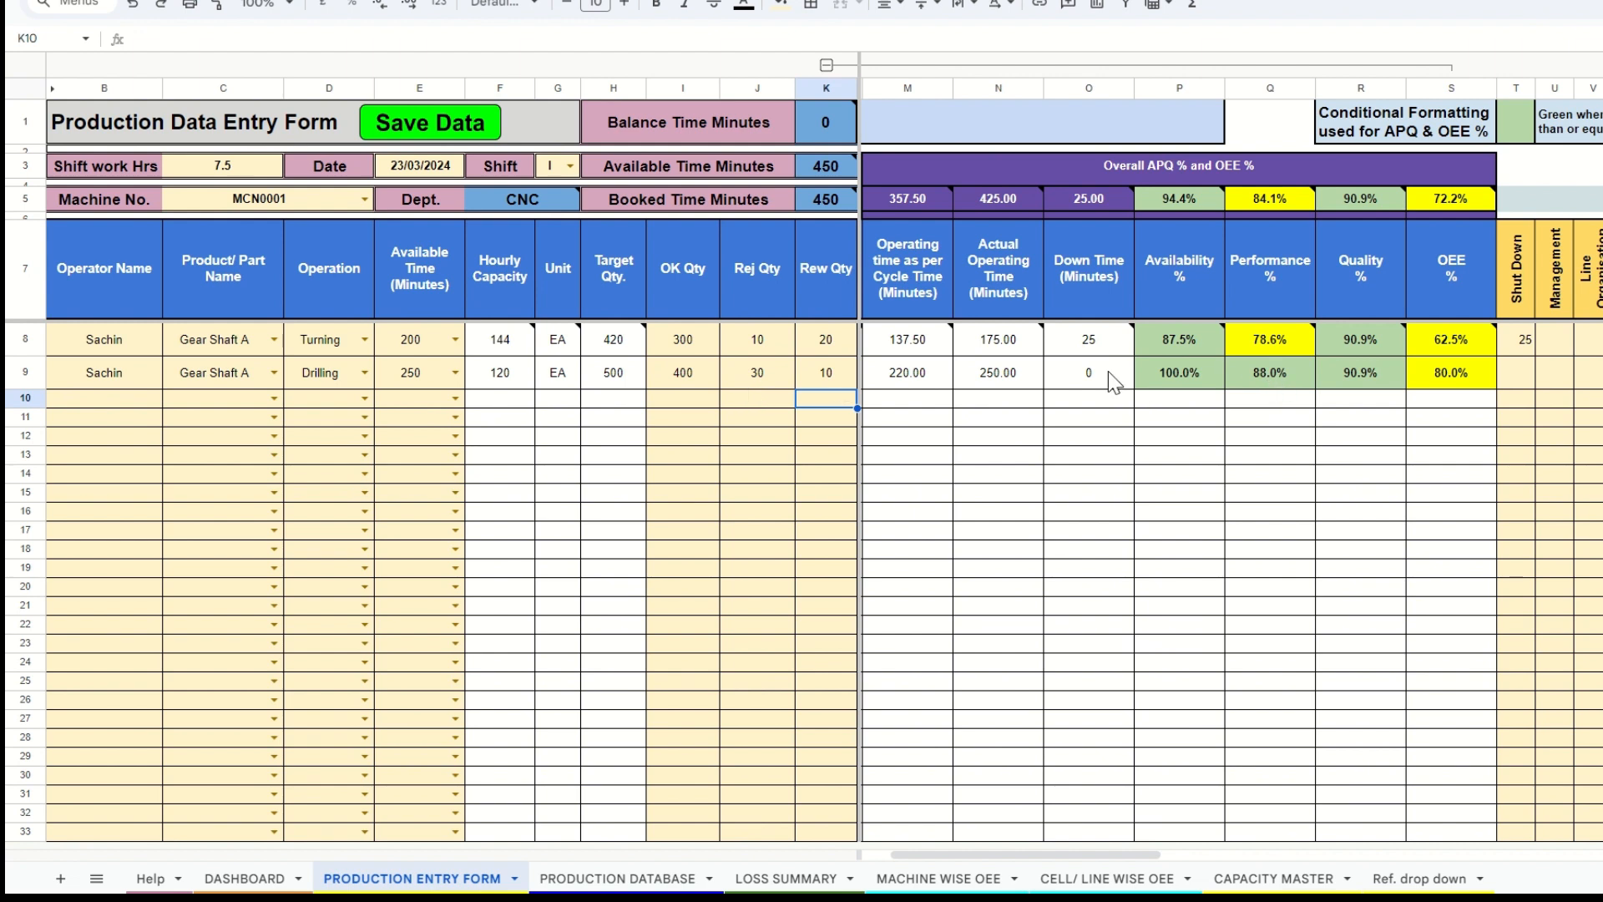
- Review the second row's quantities and percentages, and enter 10 minutes of Minor Stoppage down time for that row
drag(693, 375, 818, 375)
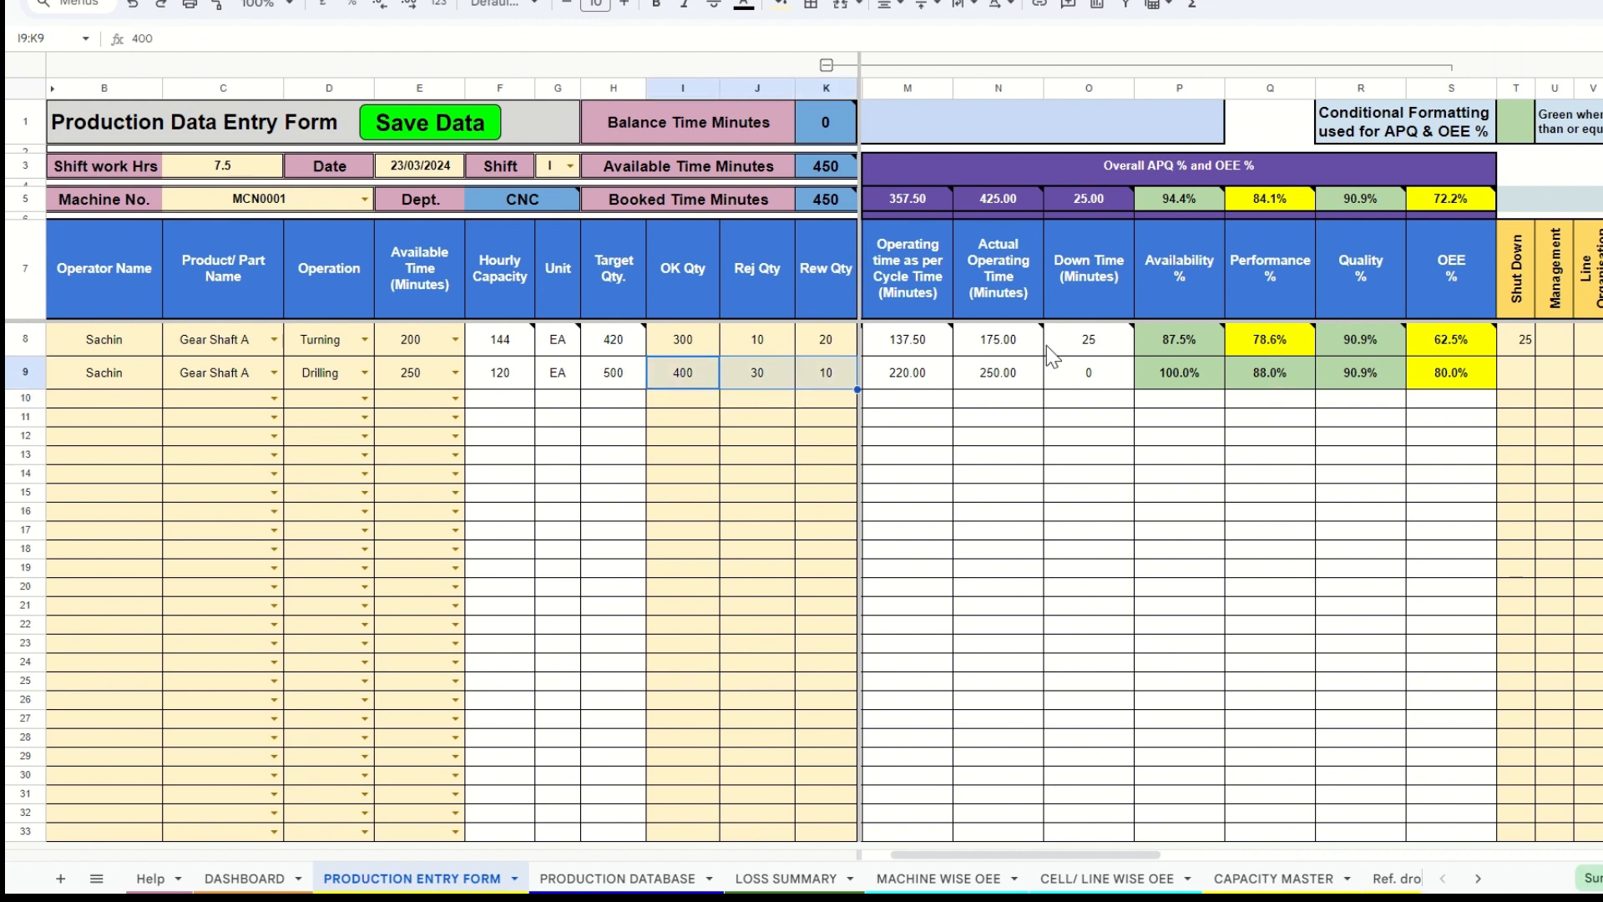
drag(1189, 364, 1349, 366)
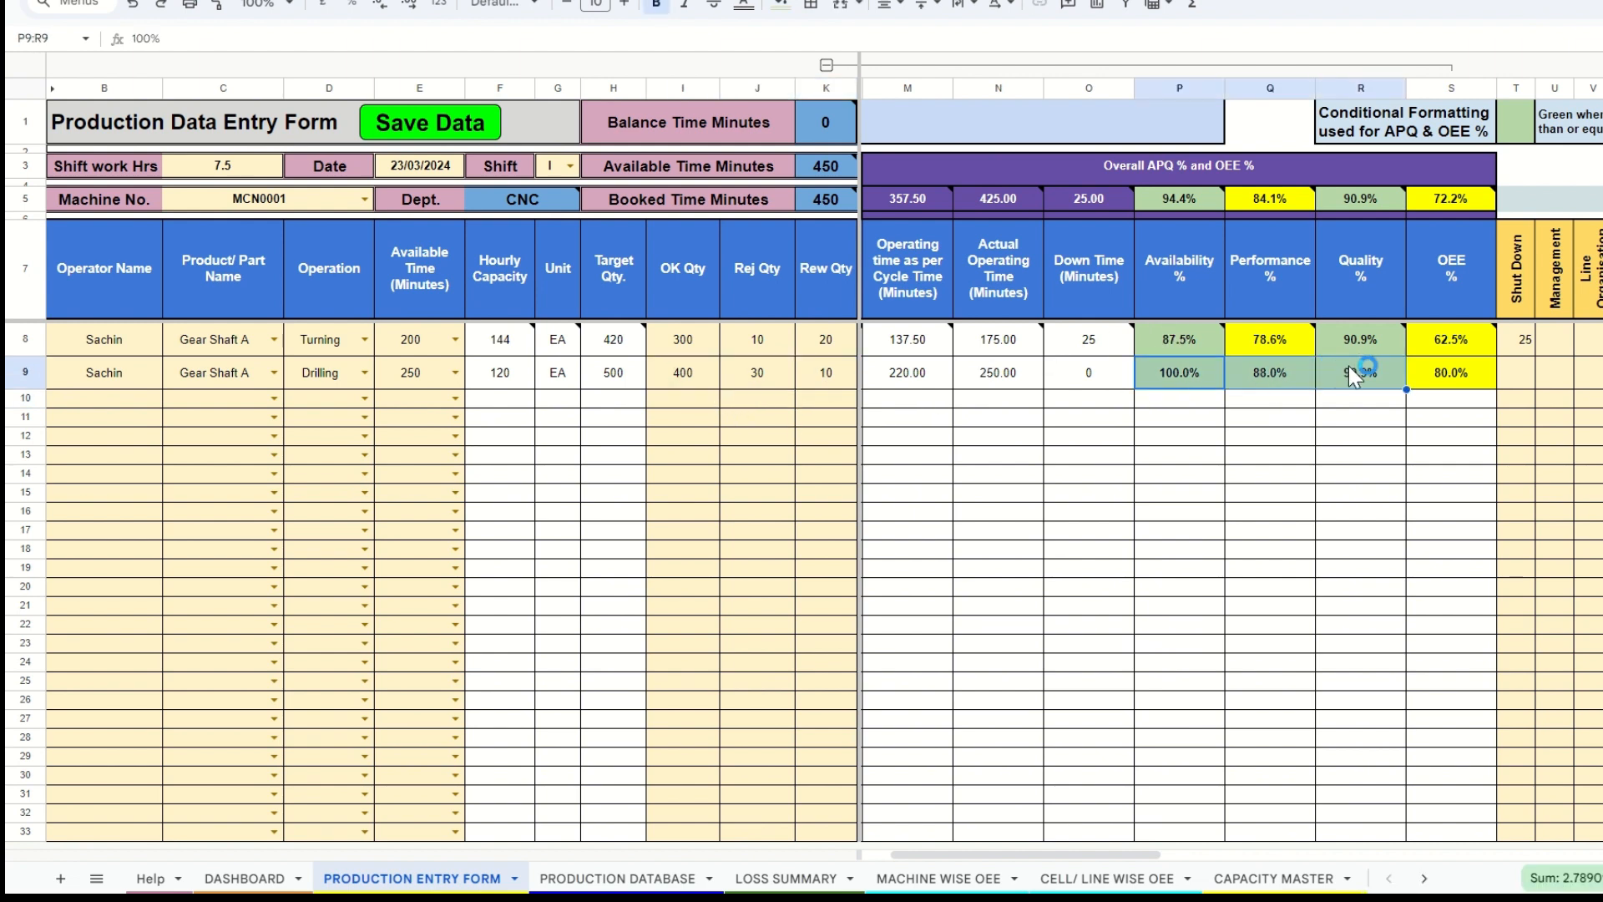
click(1577, 368)
click(1429, 376)
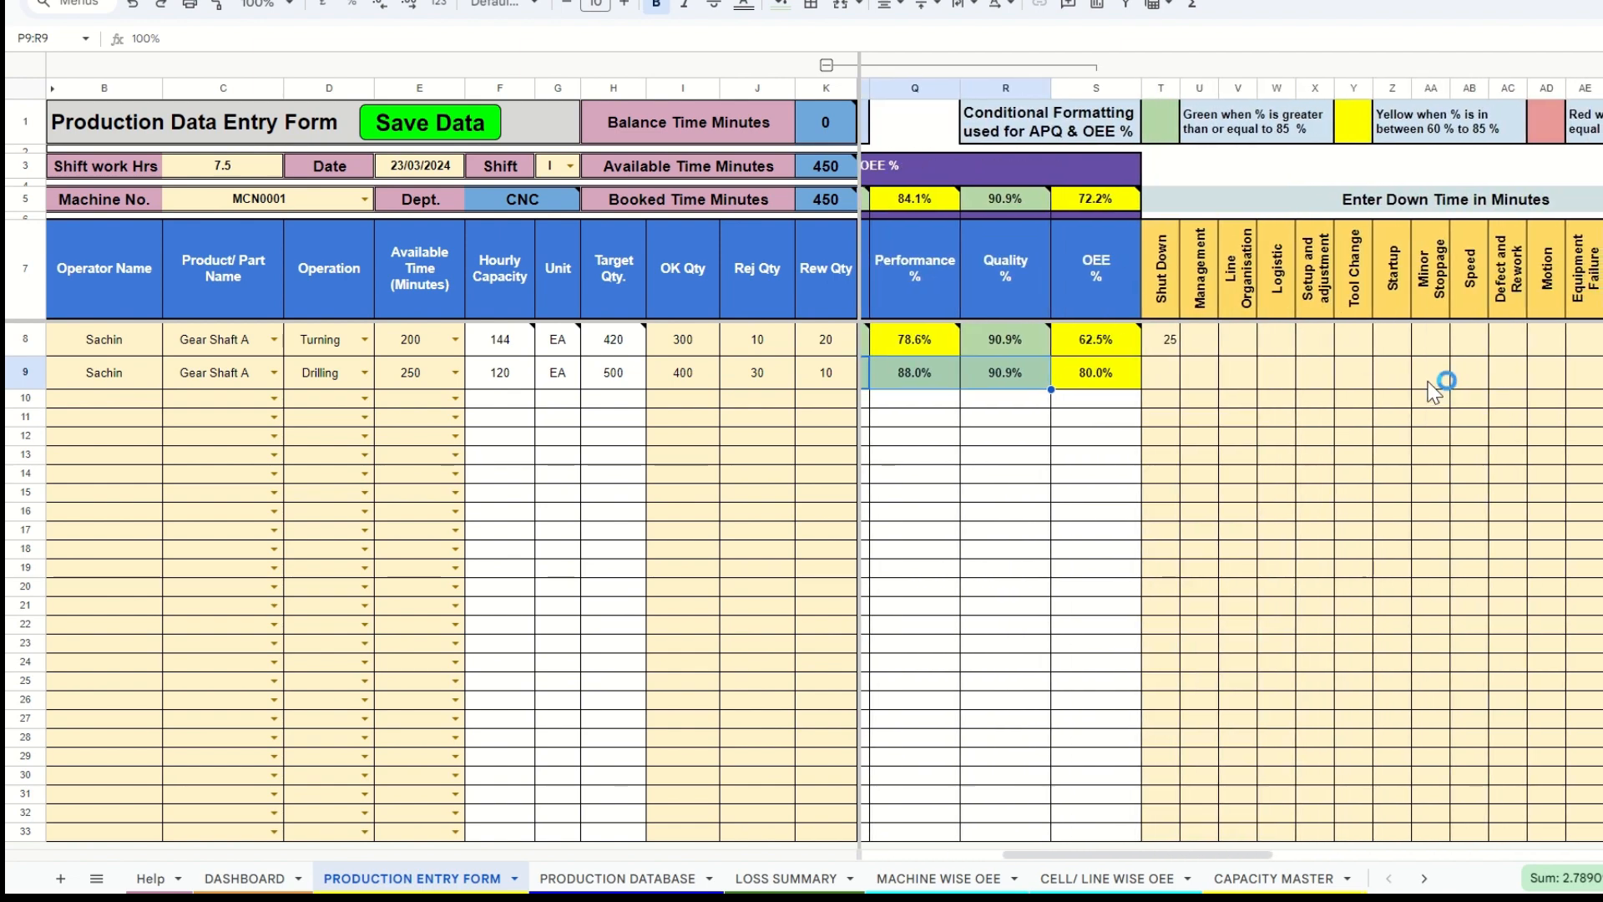
text(10)
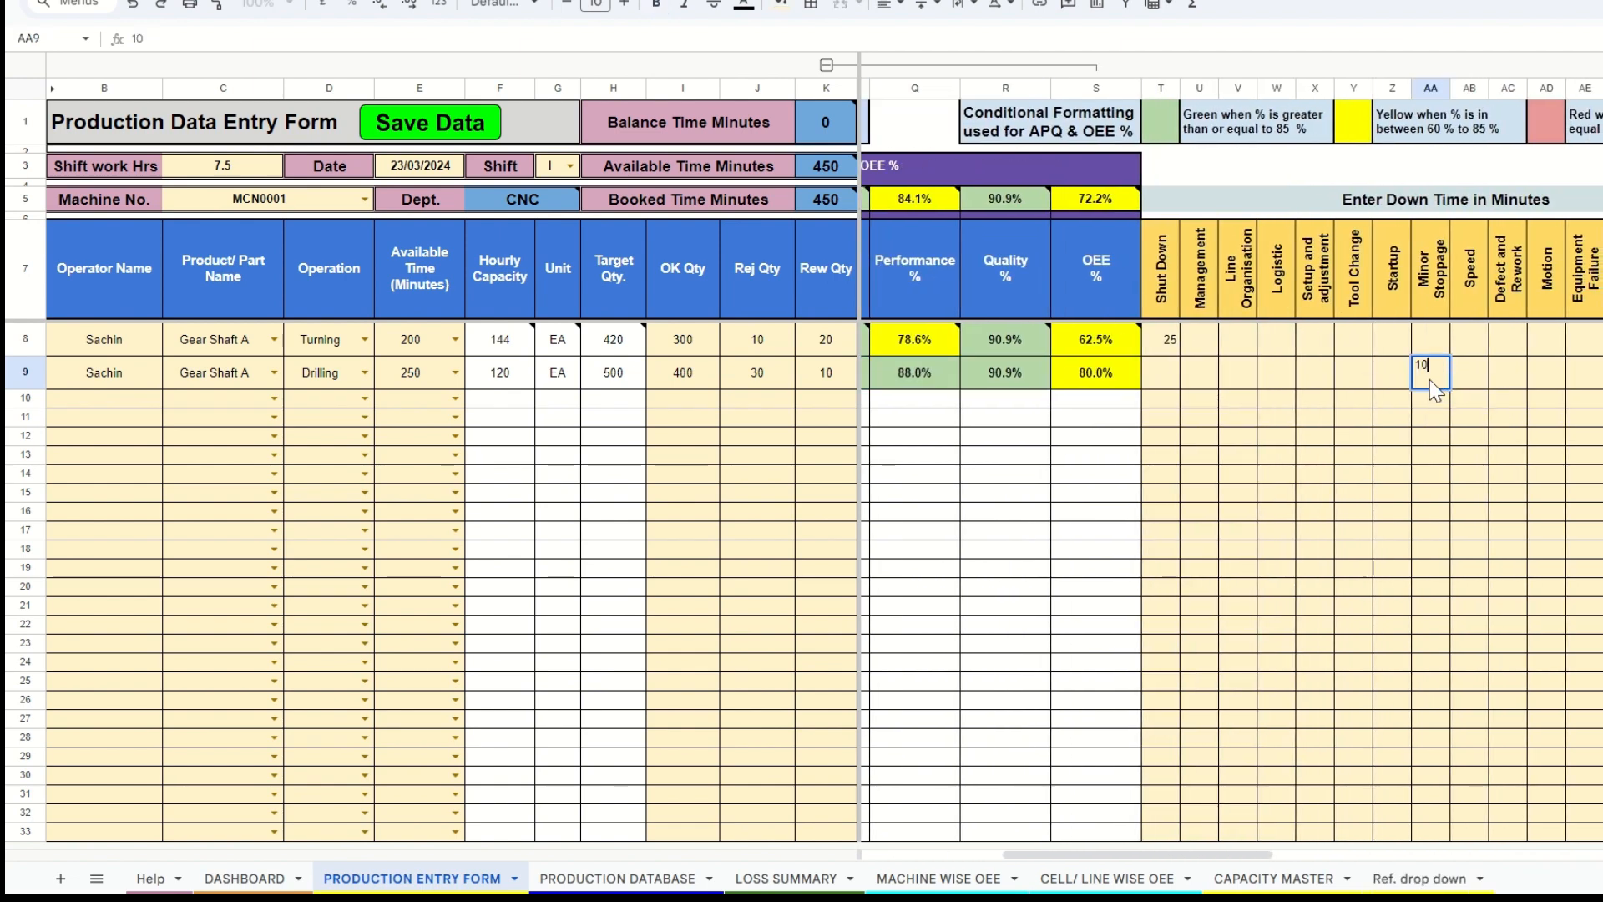
key(Return)
- Review the second row's Performance % and compare the formulas behind Available Time Minutes and Booked Time Minutes
scroll(1433, 389, left, 5)
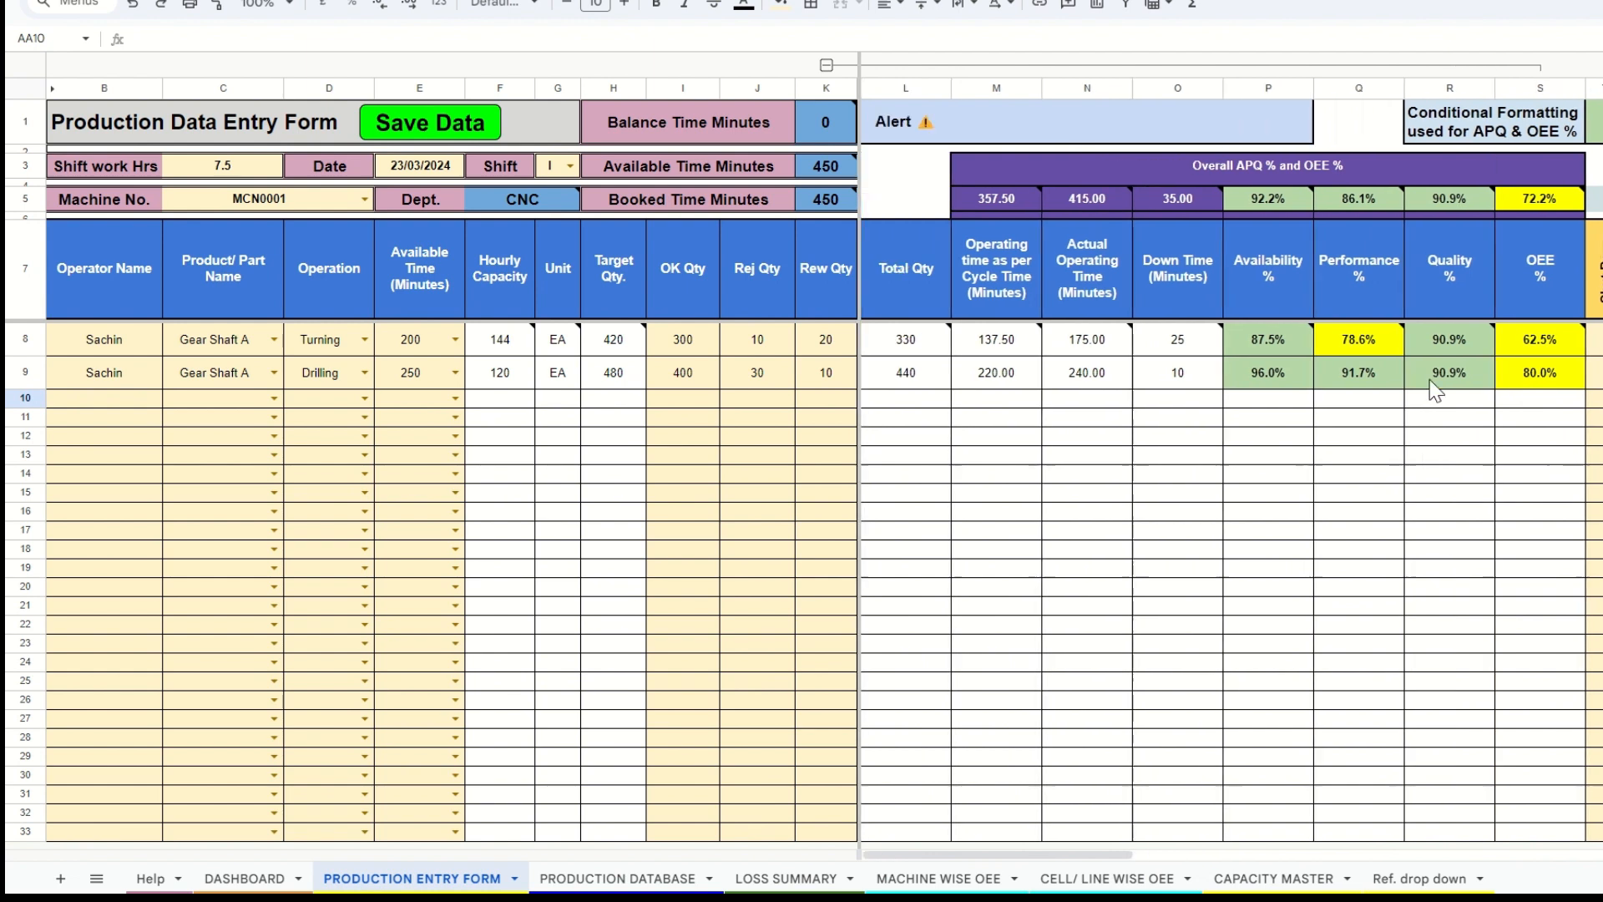
click(1385, 383)
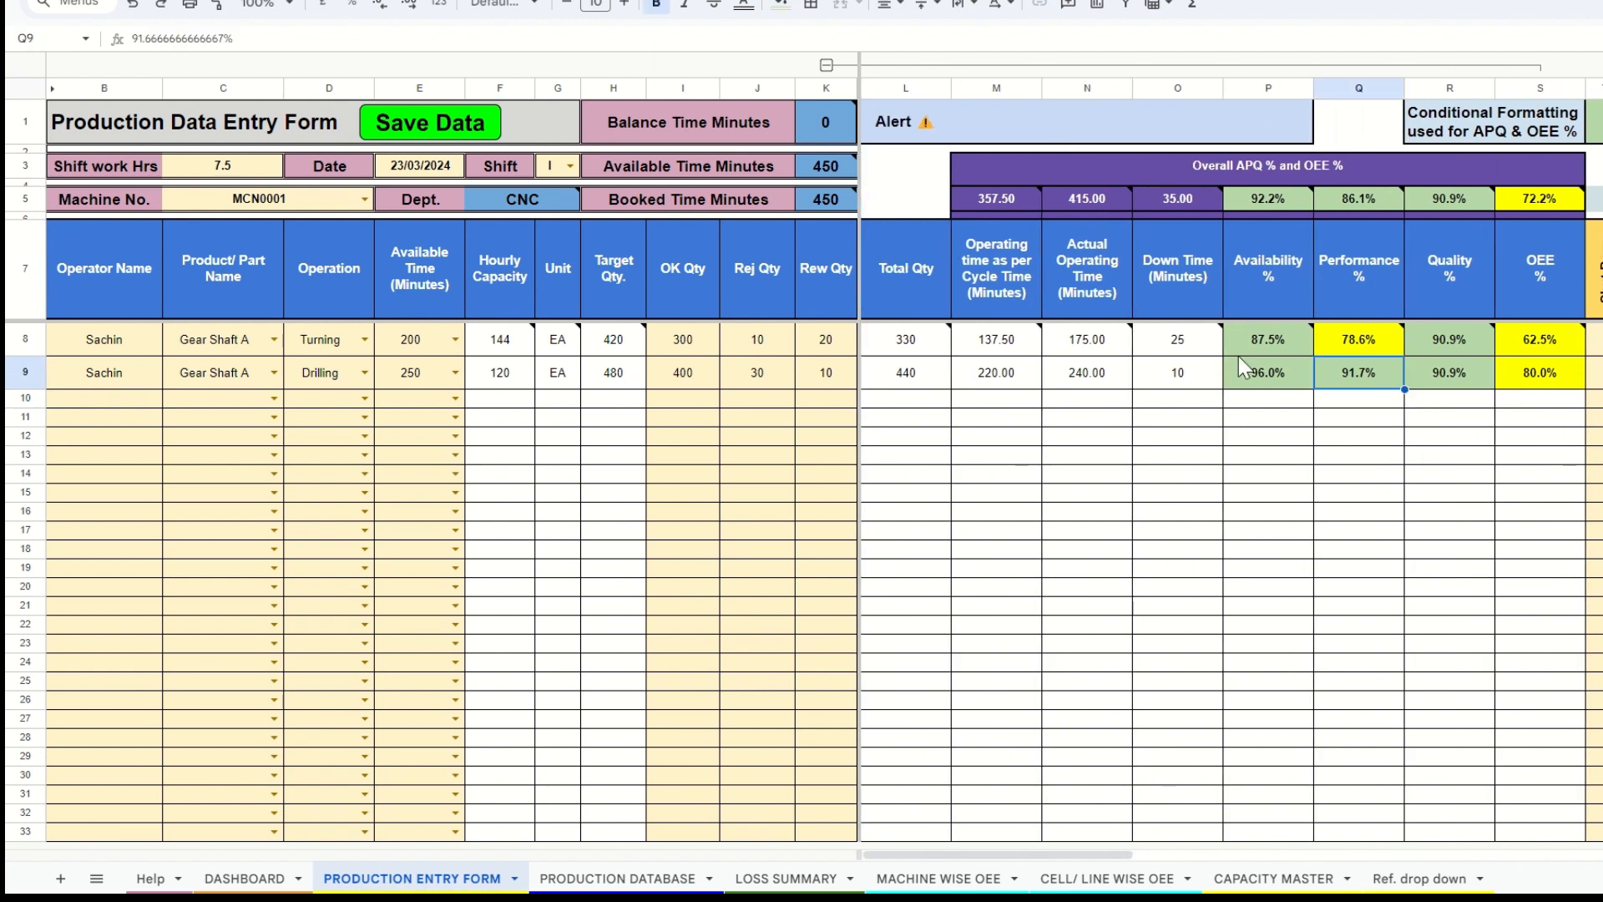
click(818, 173)
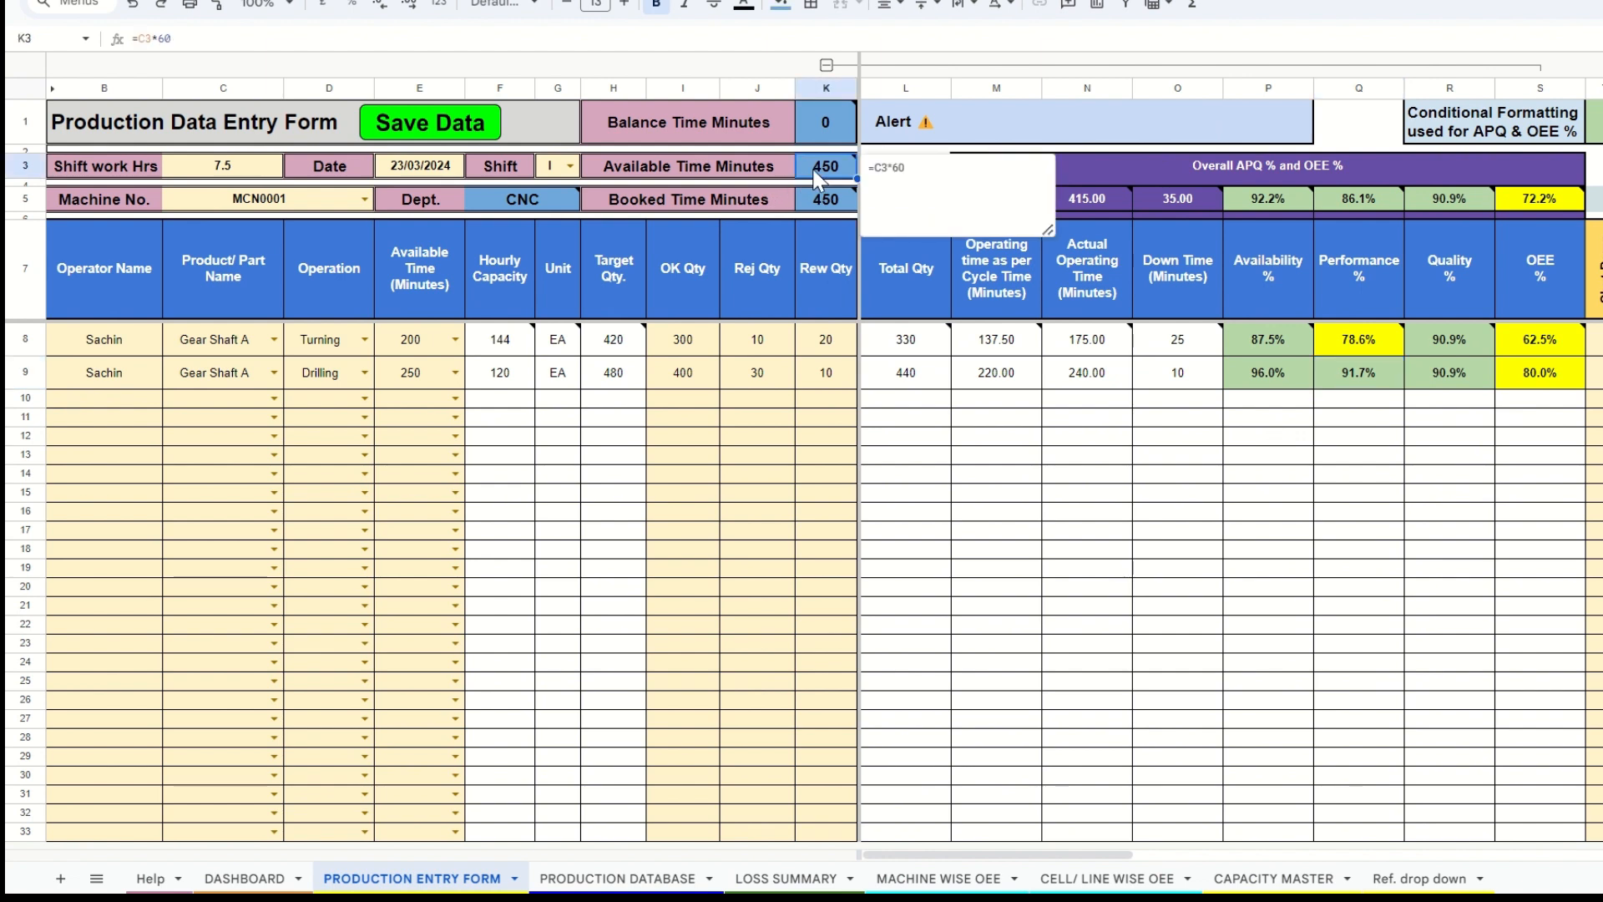
click(818, 204)
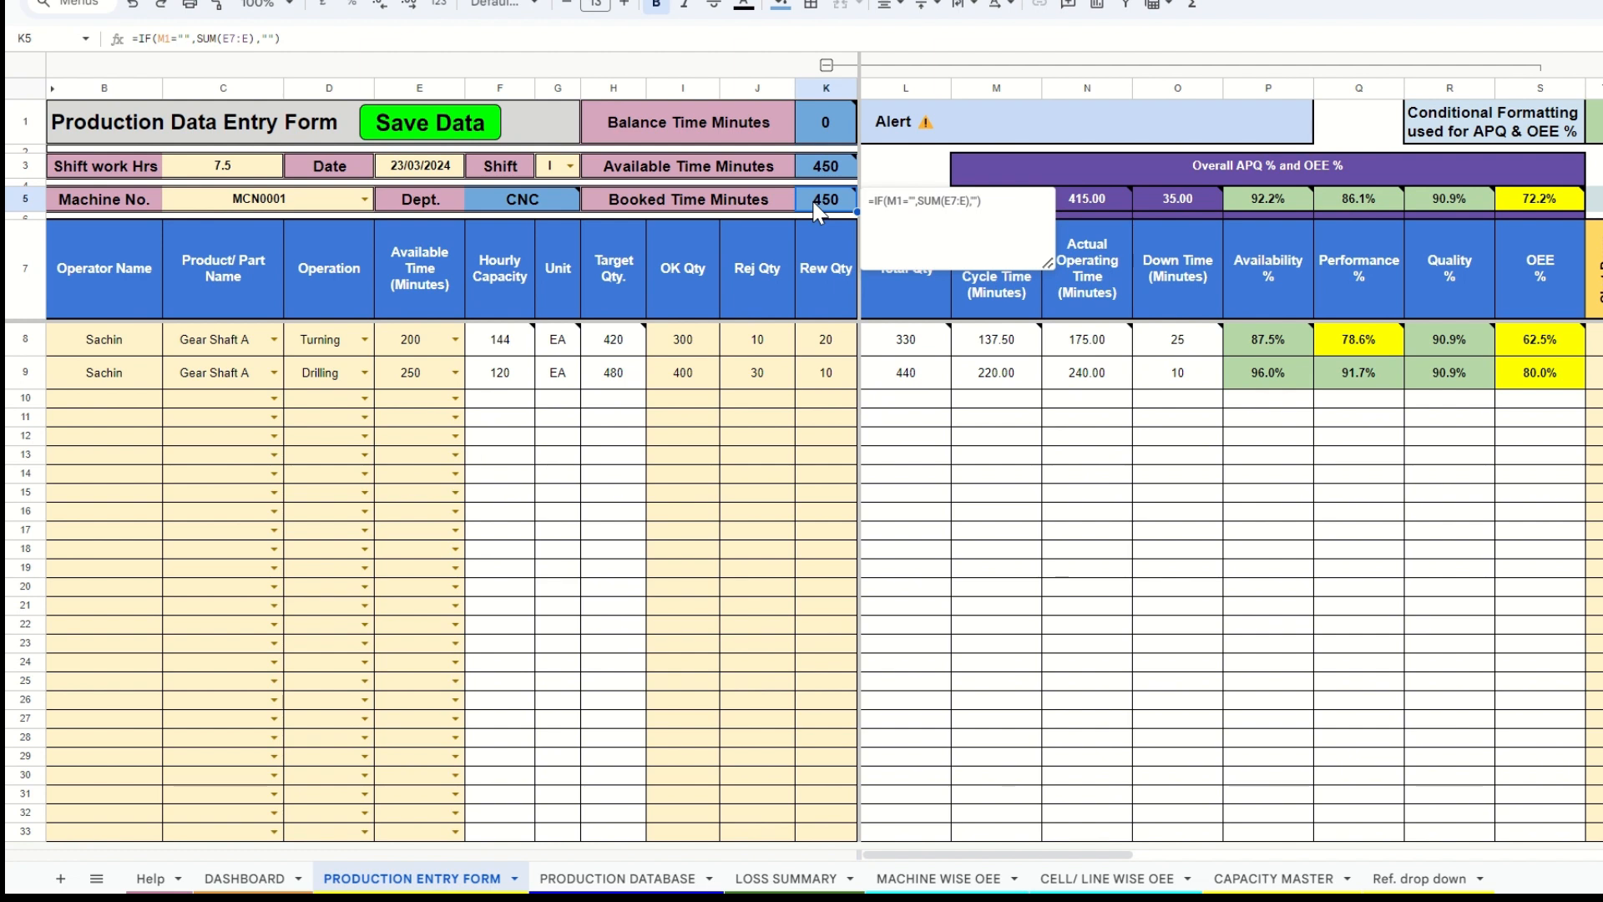
click(827, 176)
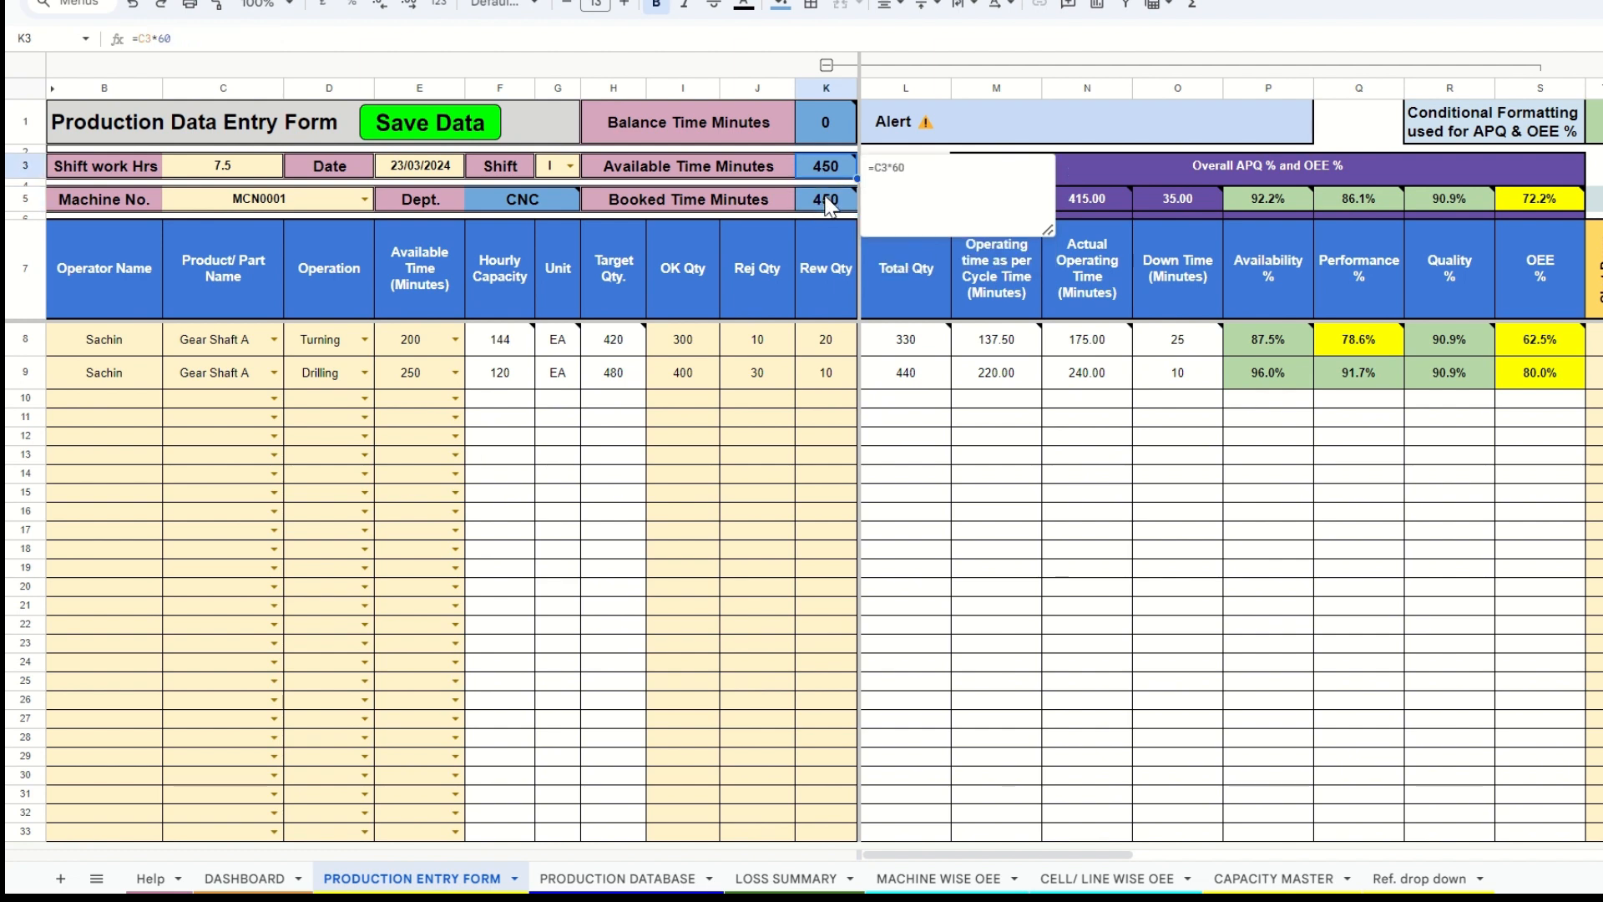
click(827, 203)
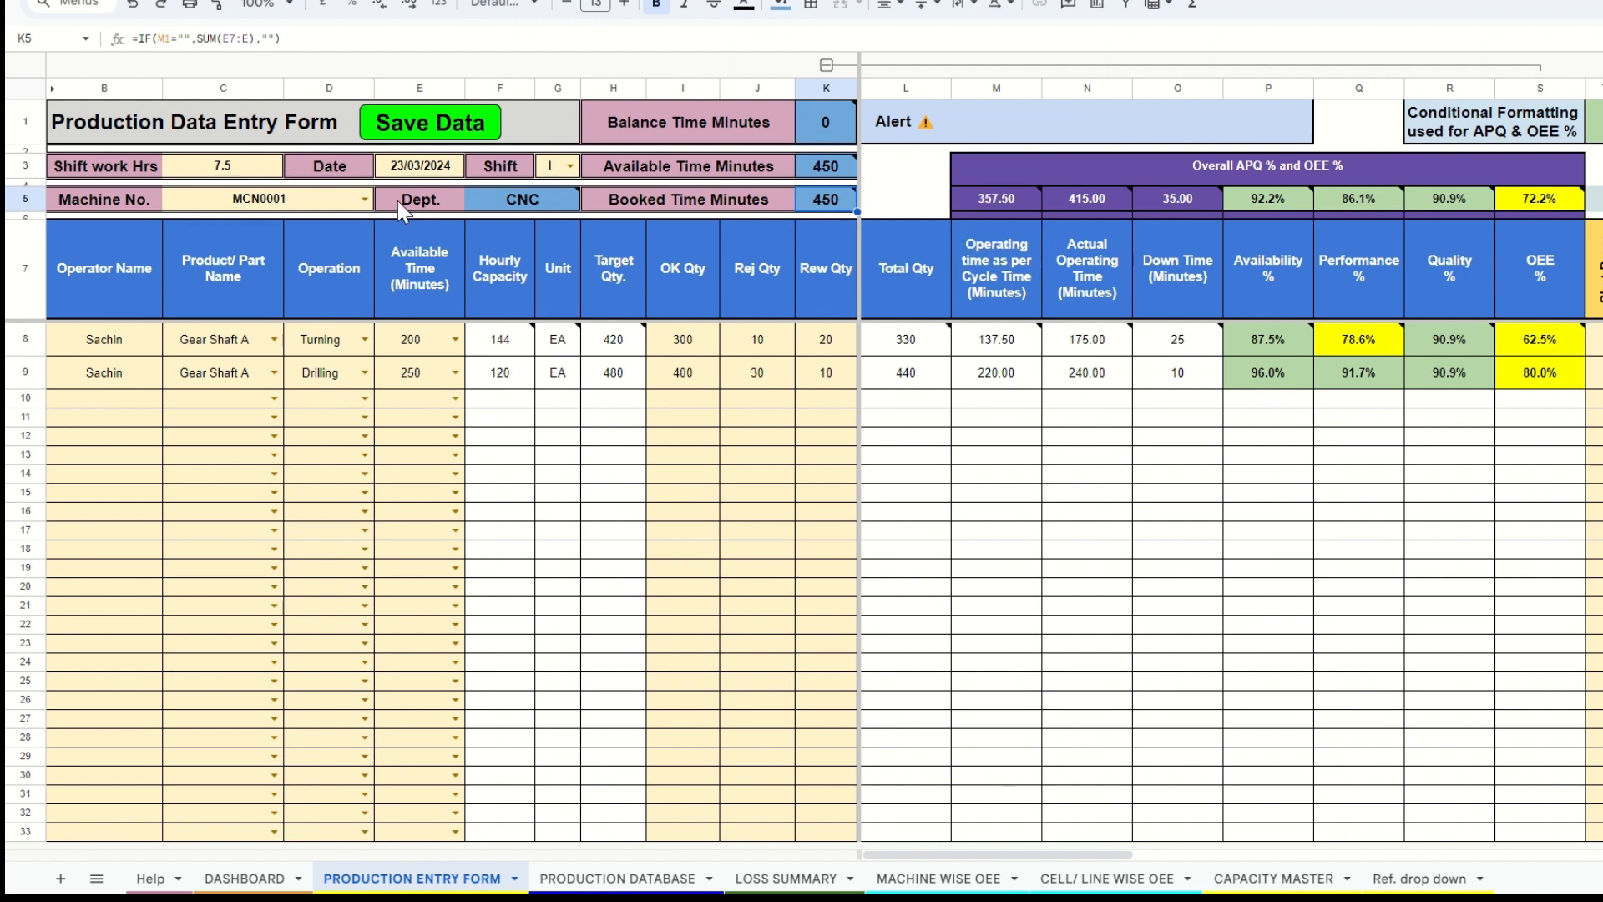
- Try an Available Time of 200 in the second entry row and examine the alert and Available Time Minutes formulas
click(399, 383)
text(200)
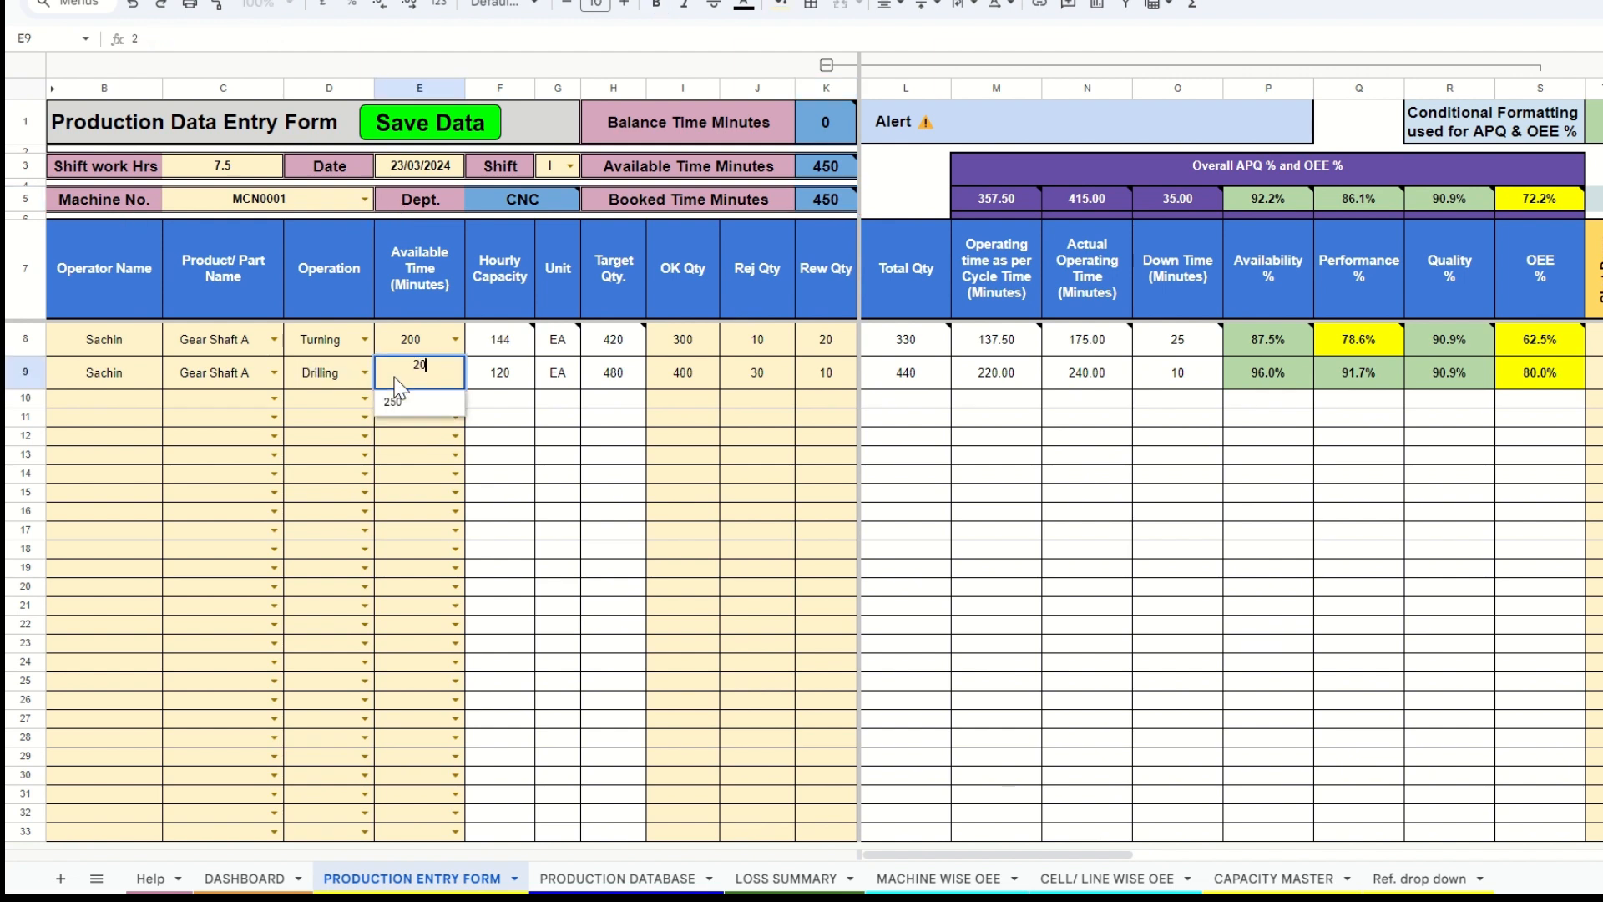
key(Return)
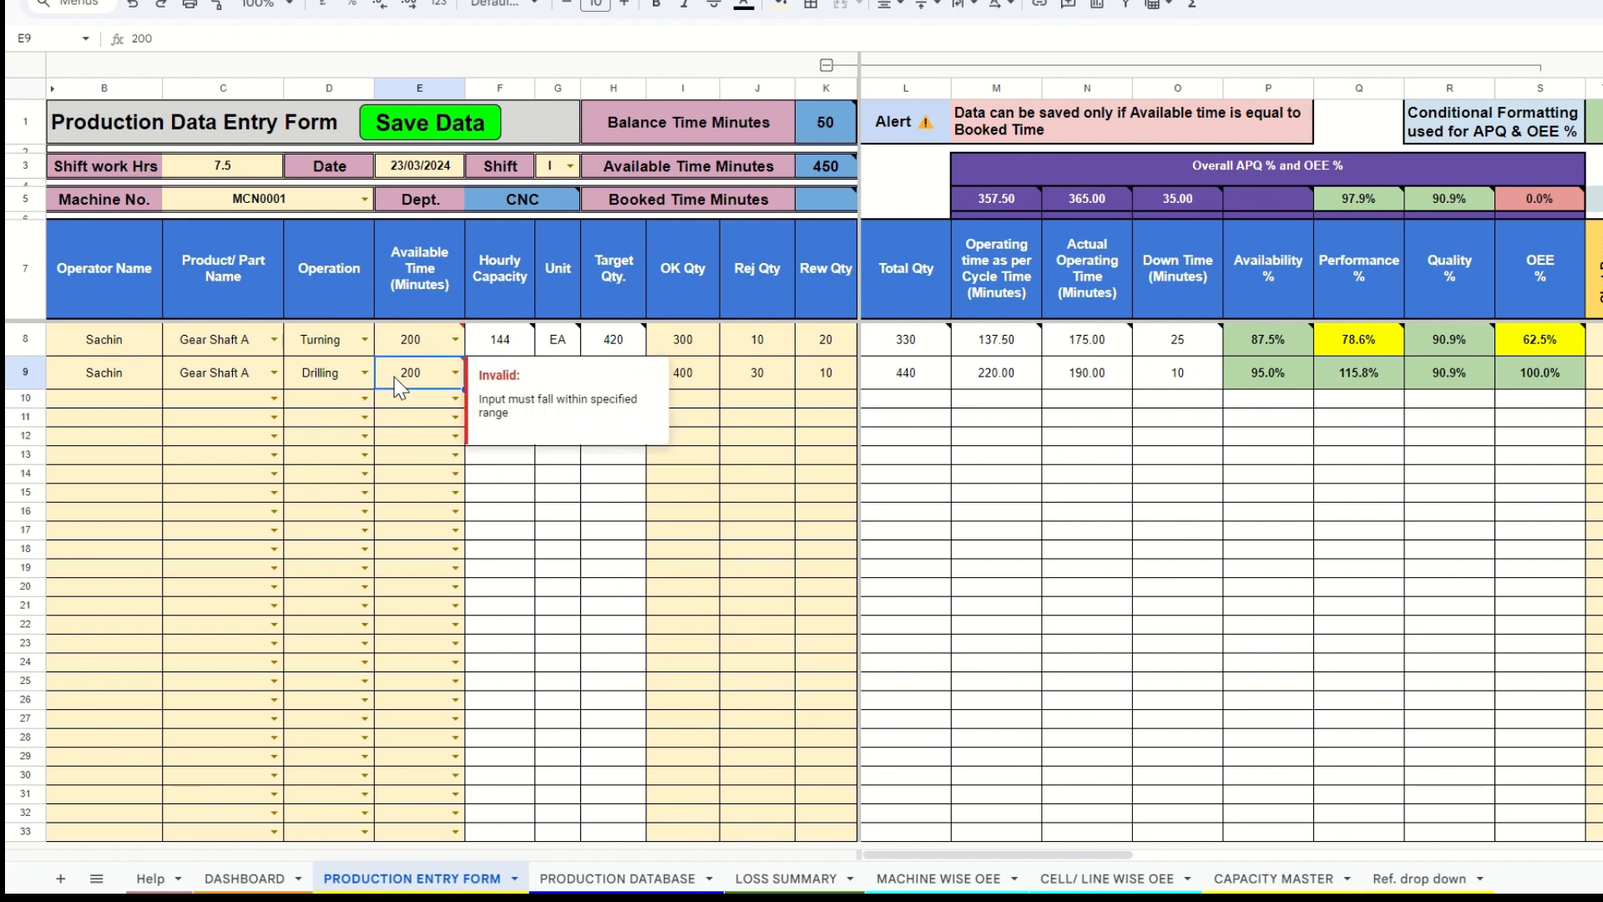
click(1027, 140)
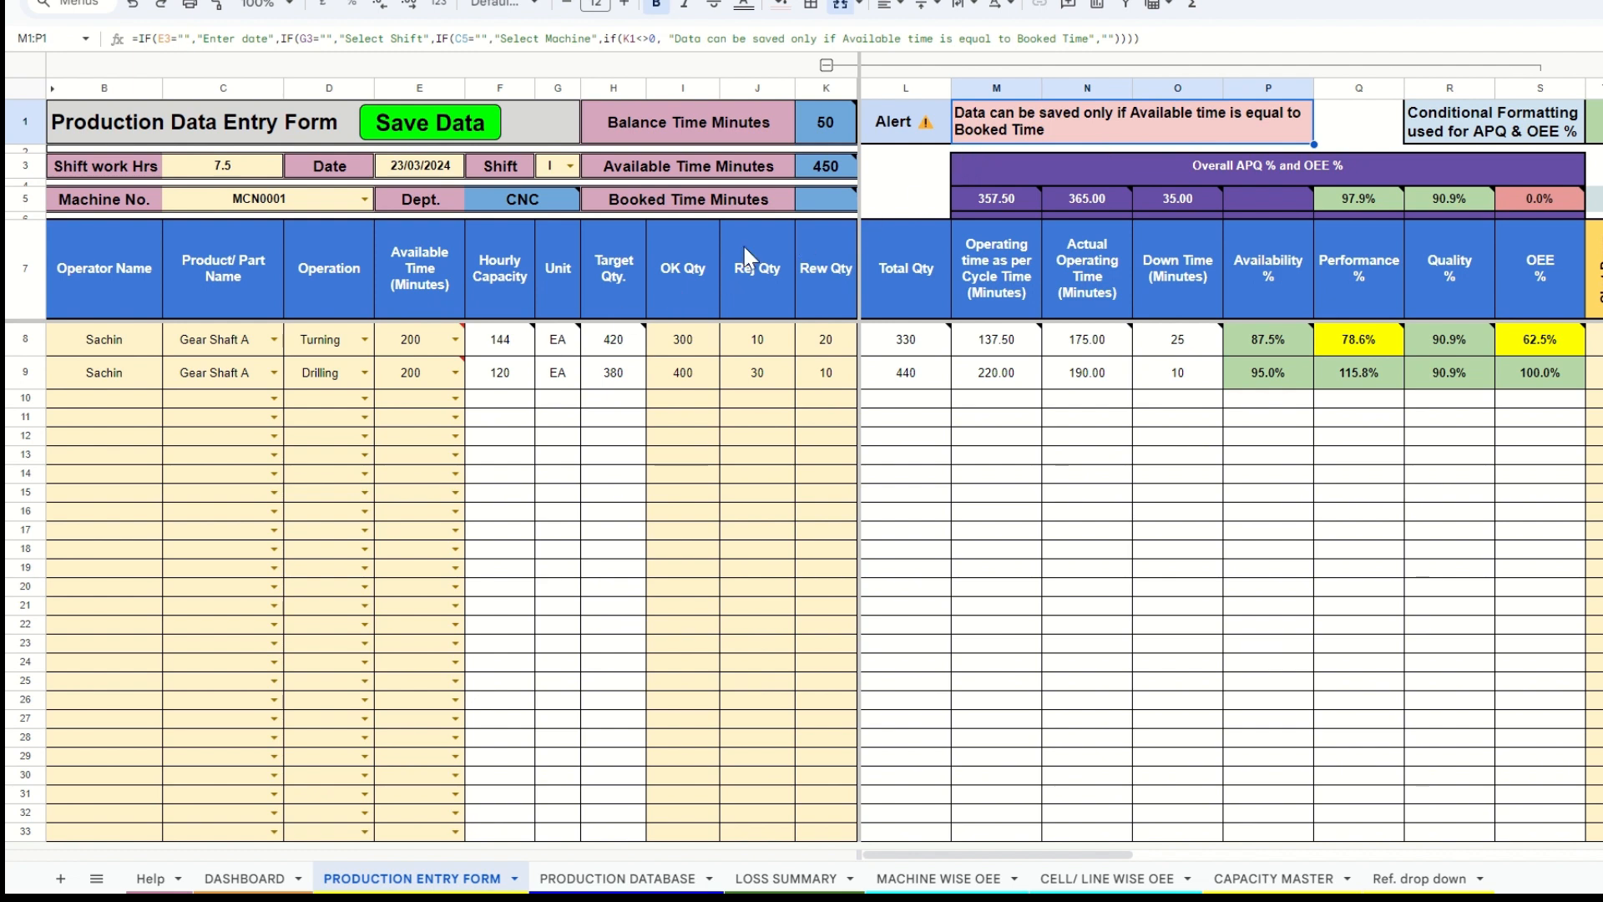
click(837, 172)
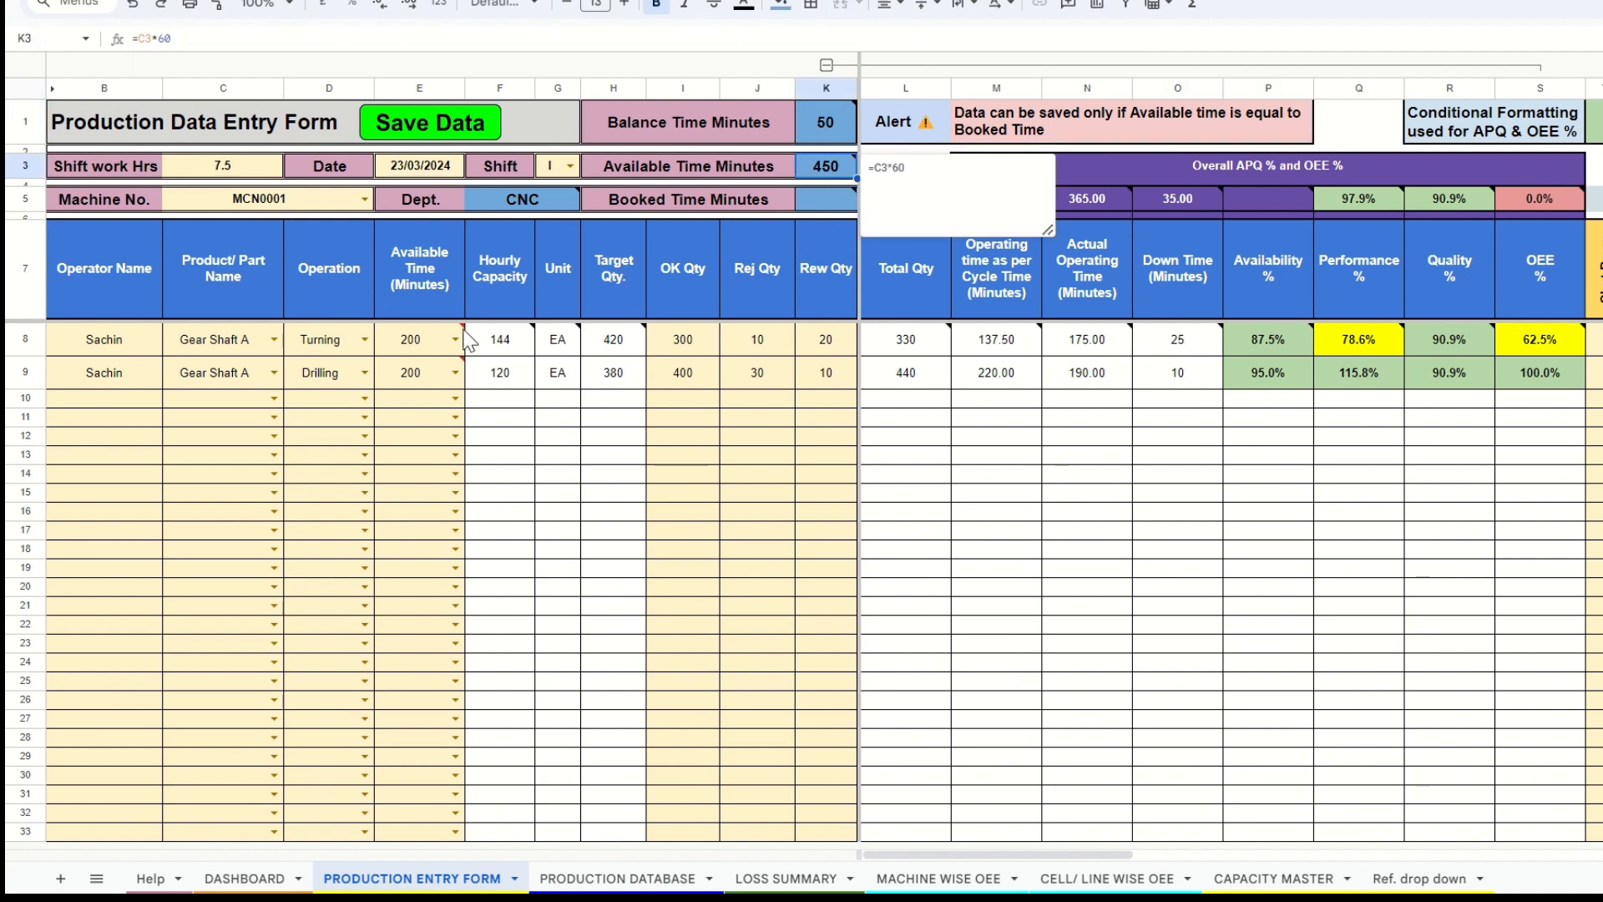
- Set the second entry row's Available Time back to 250 minutes
click(436, 369)
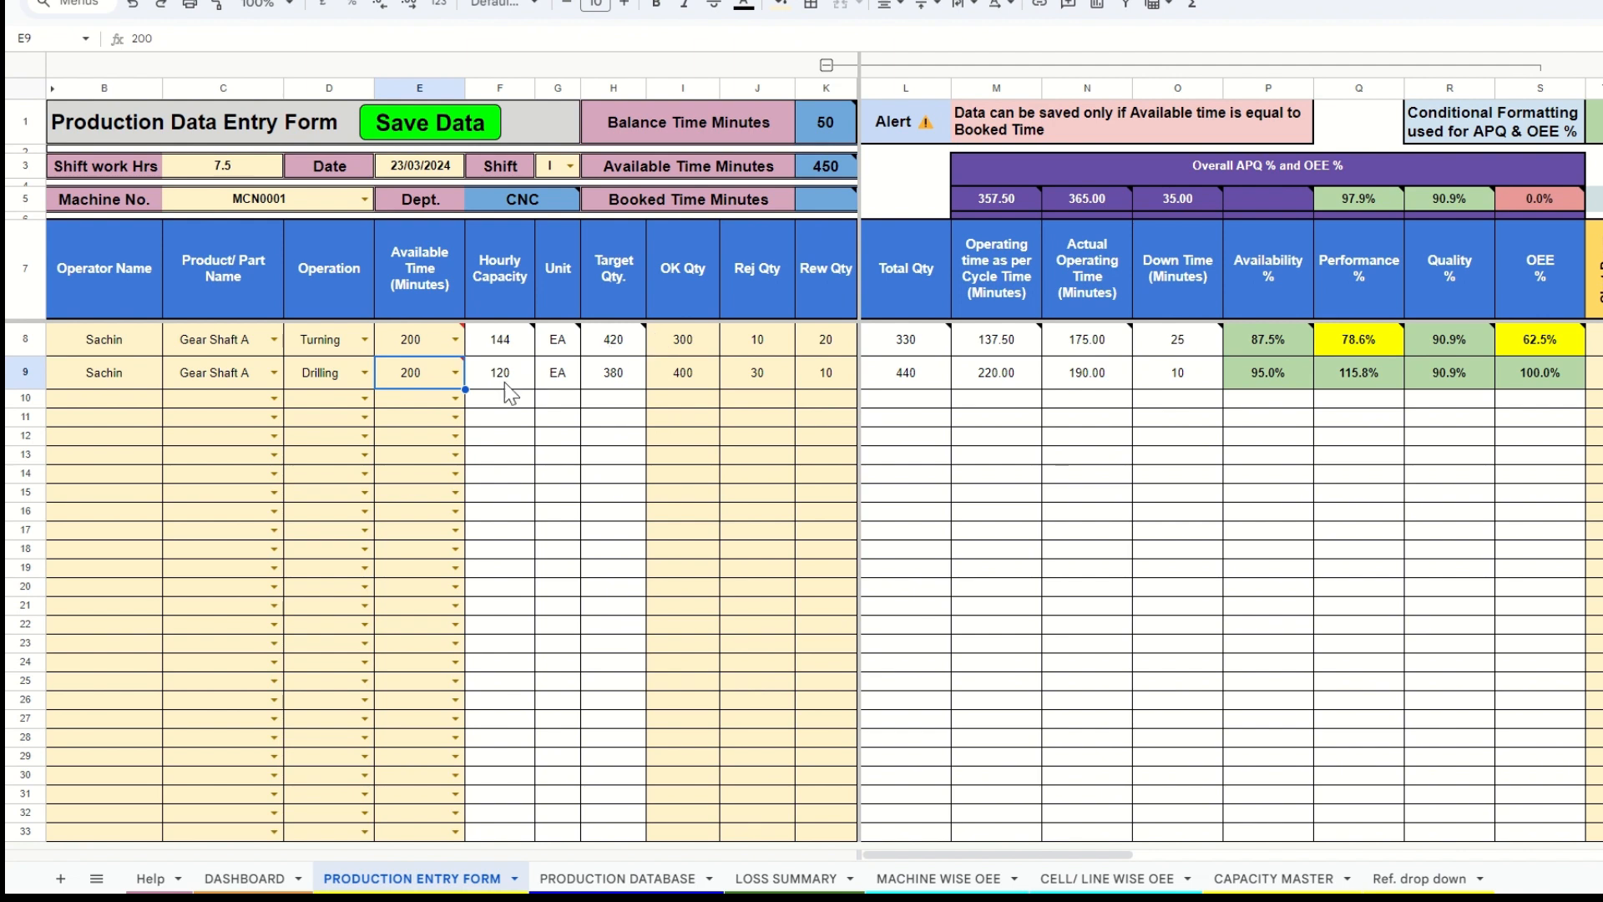
click(457, 375)
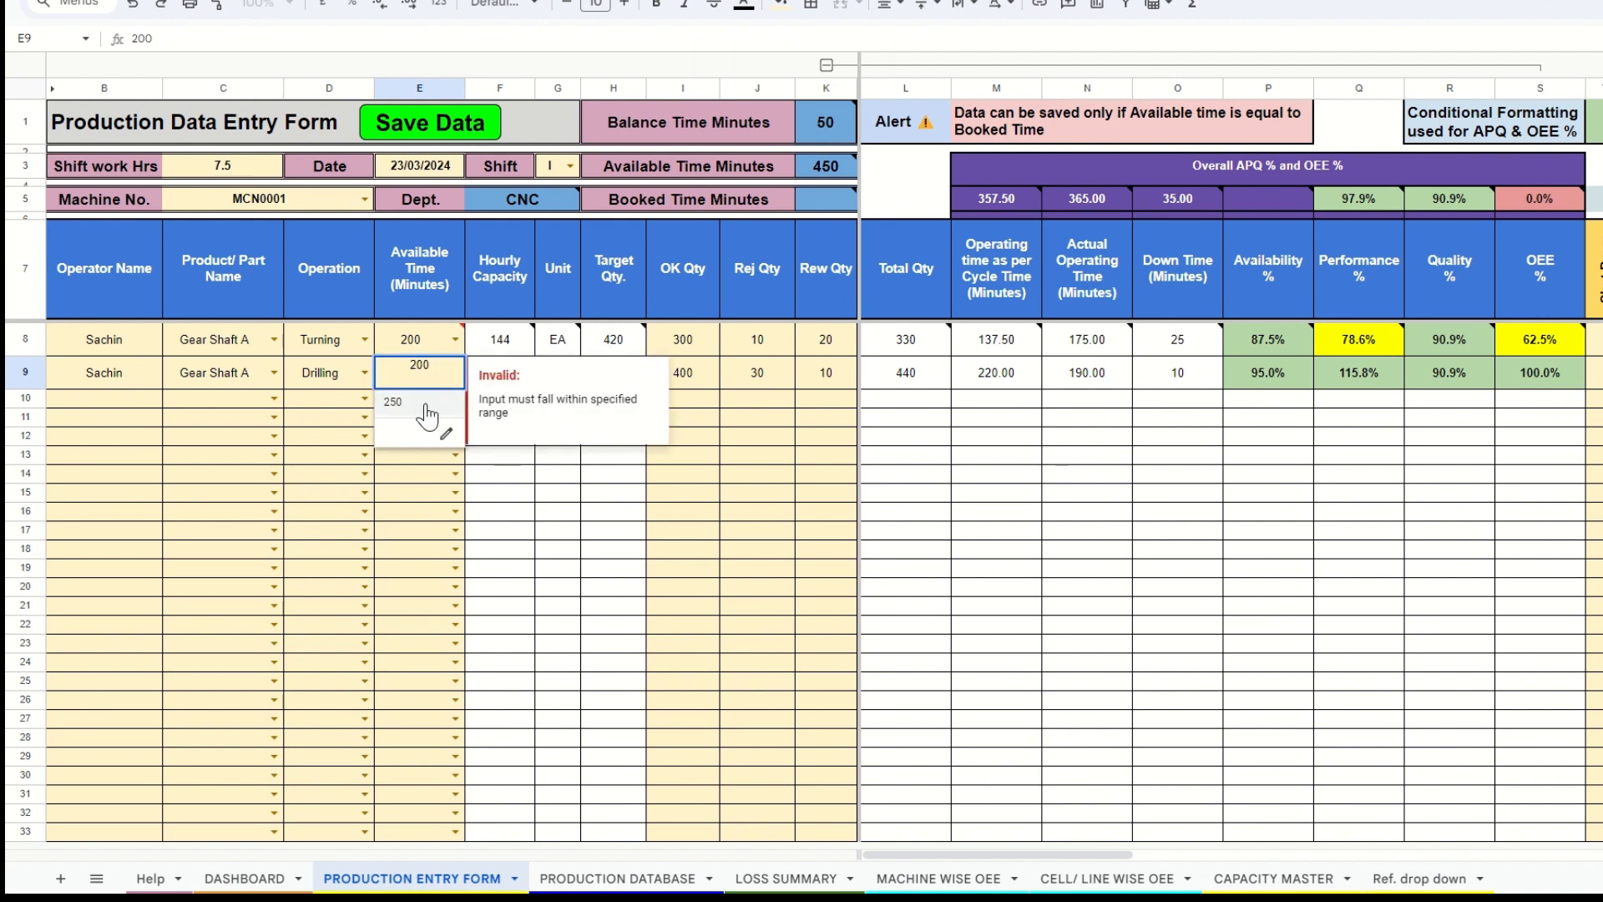
click(429, 409)
click(427, 404)
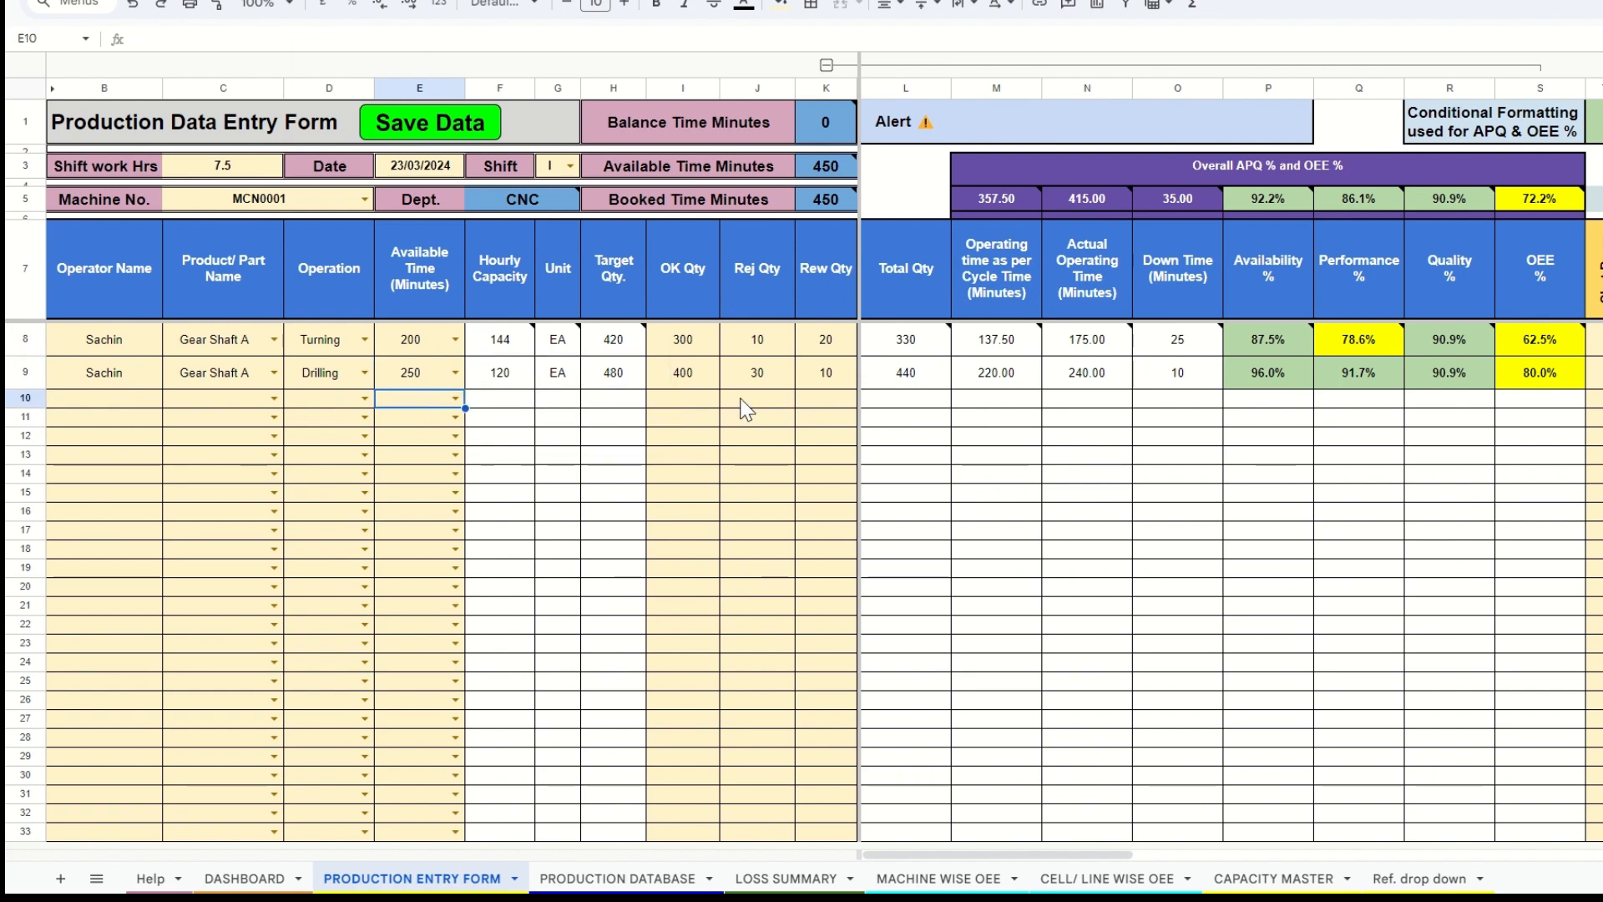
- Inspect the alert cell's formula that checks the date, shift, machine and balance time
scroll(783, 429, right, 5)
scroll(783, 429, left, 5)
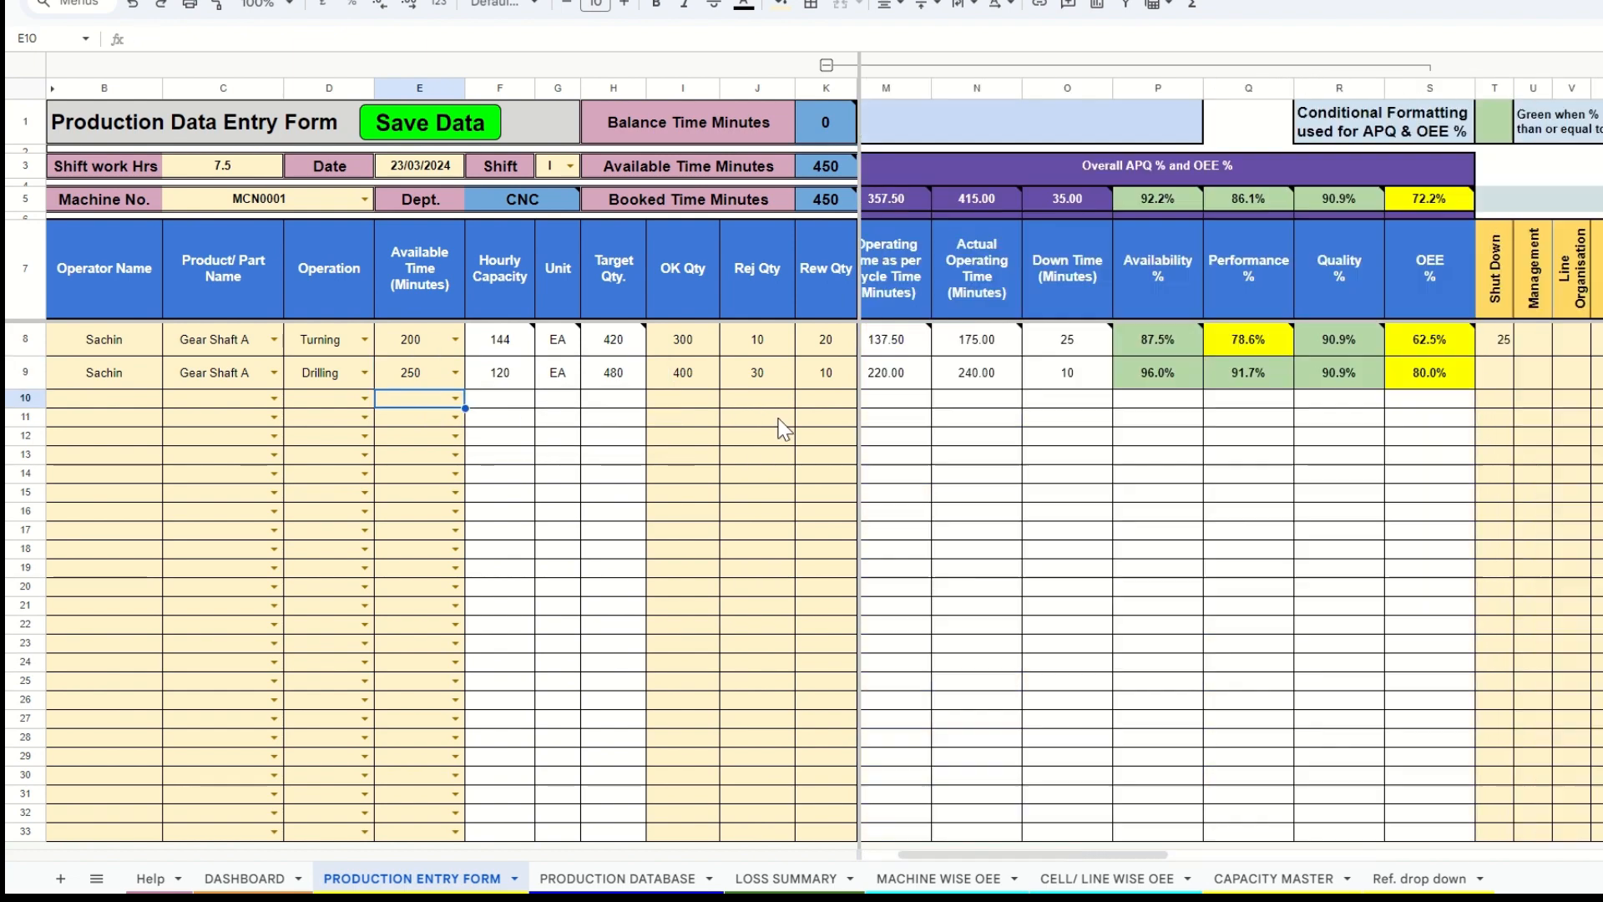
click(1093, 121)
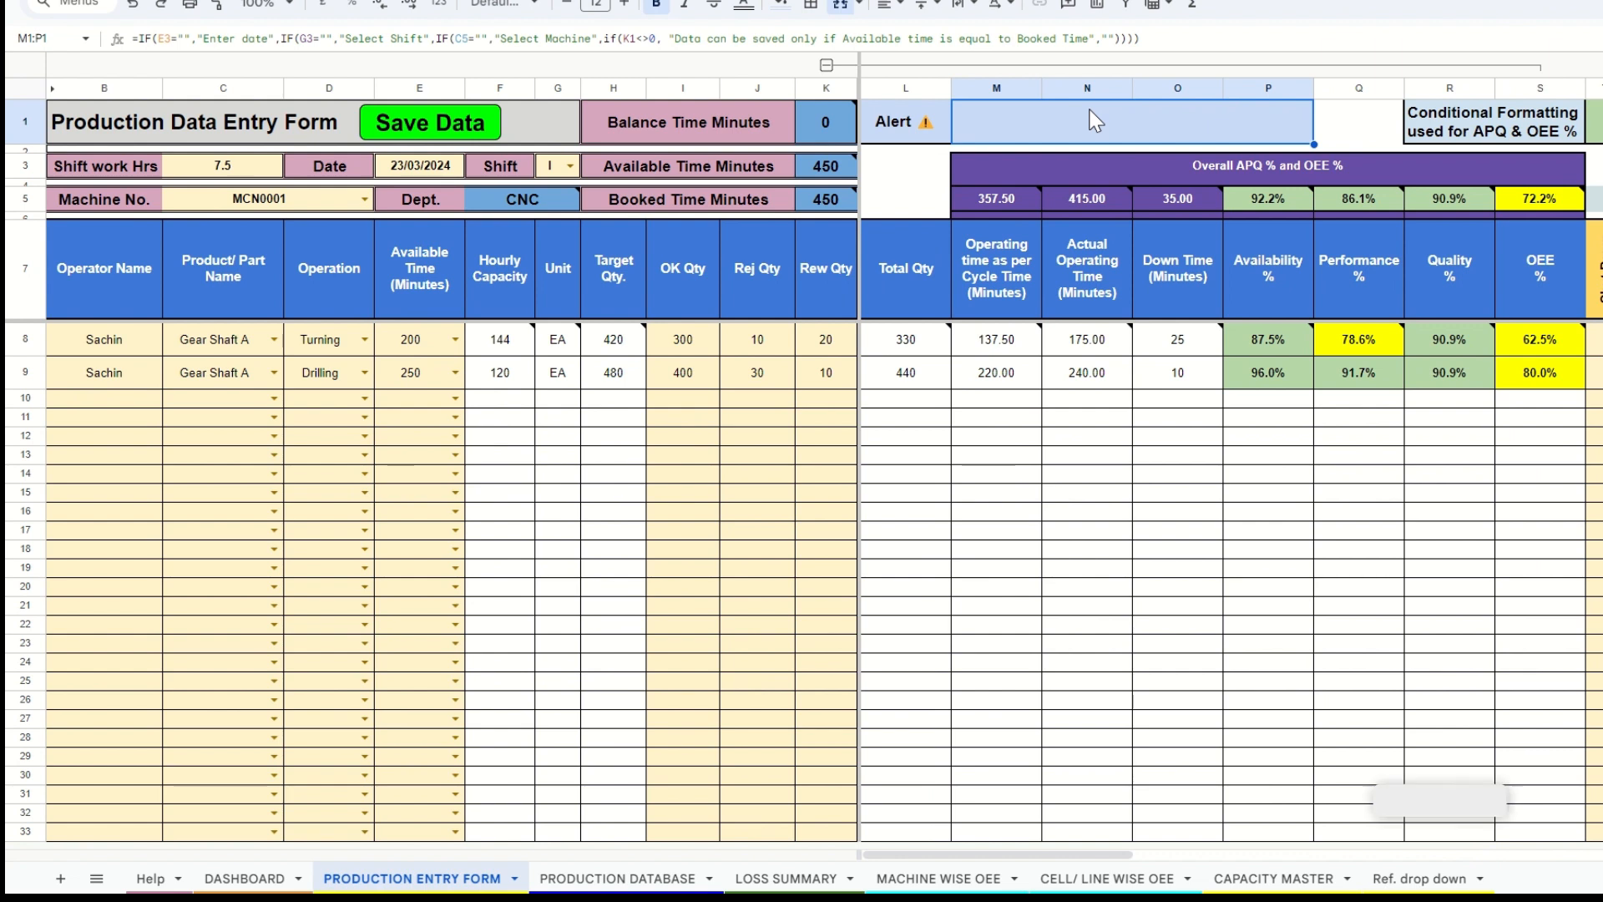
- Examine the formula notes on the overall Operating time as per Cycle Time and Actual Operating Time totals
scroll(1316, 222, right, 1)
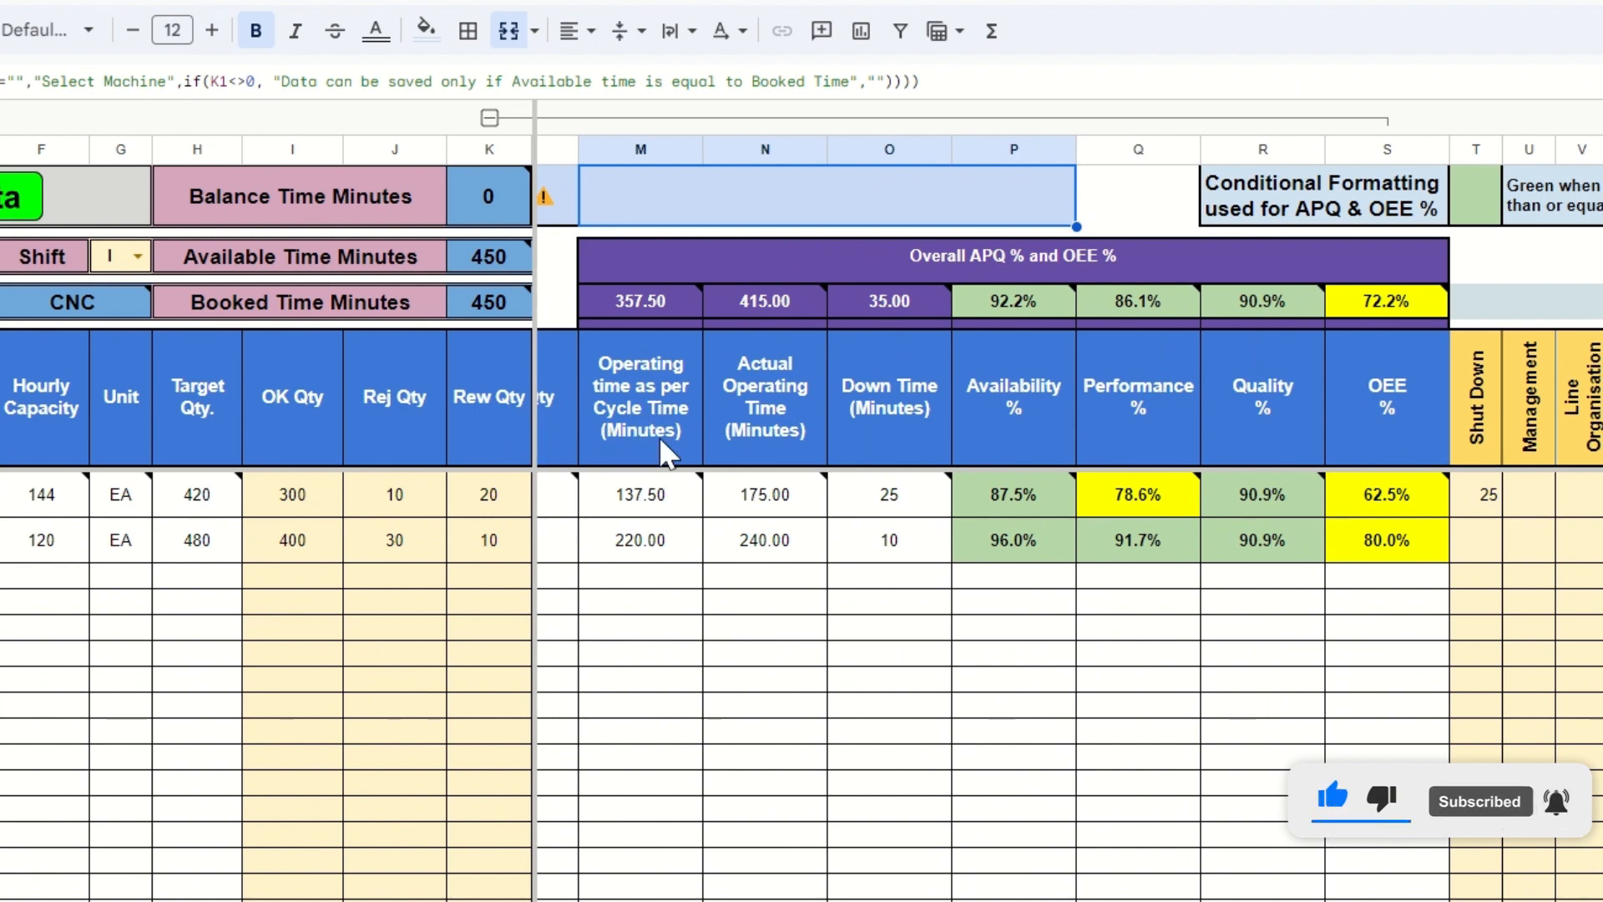
click(823, 576)
click(765, 297)
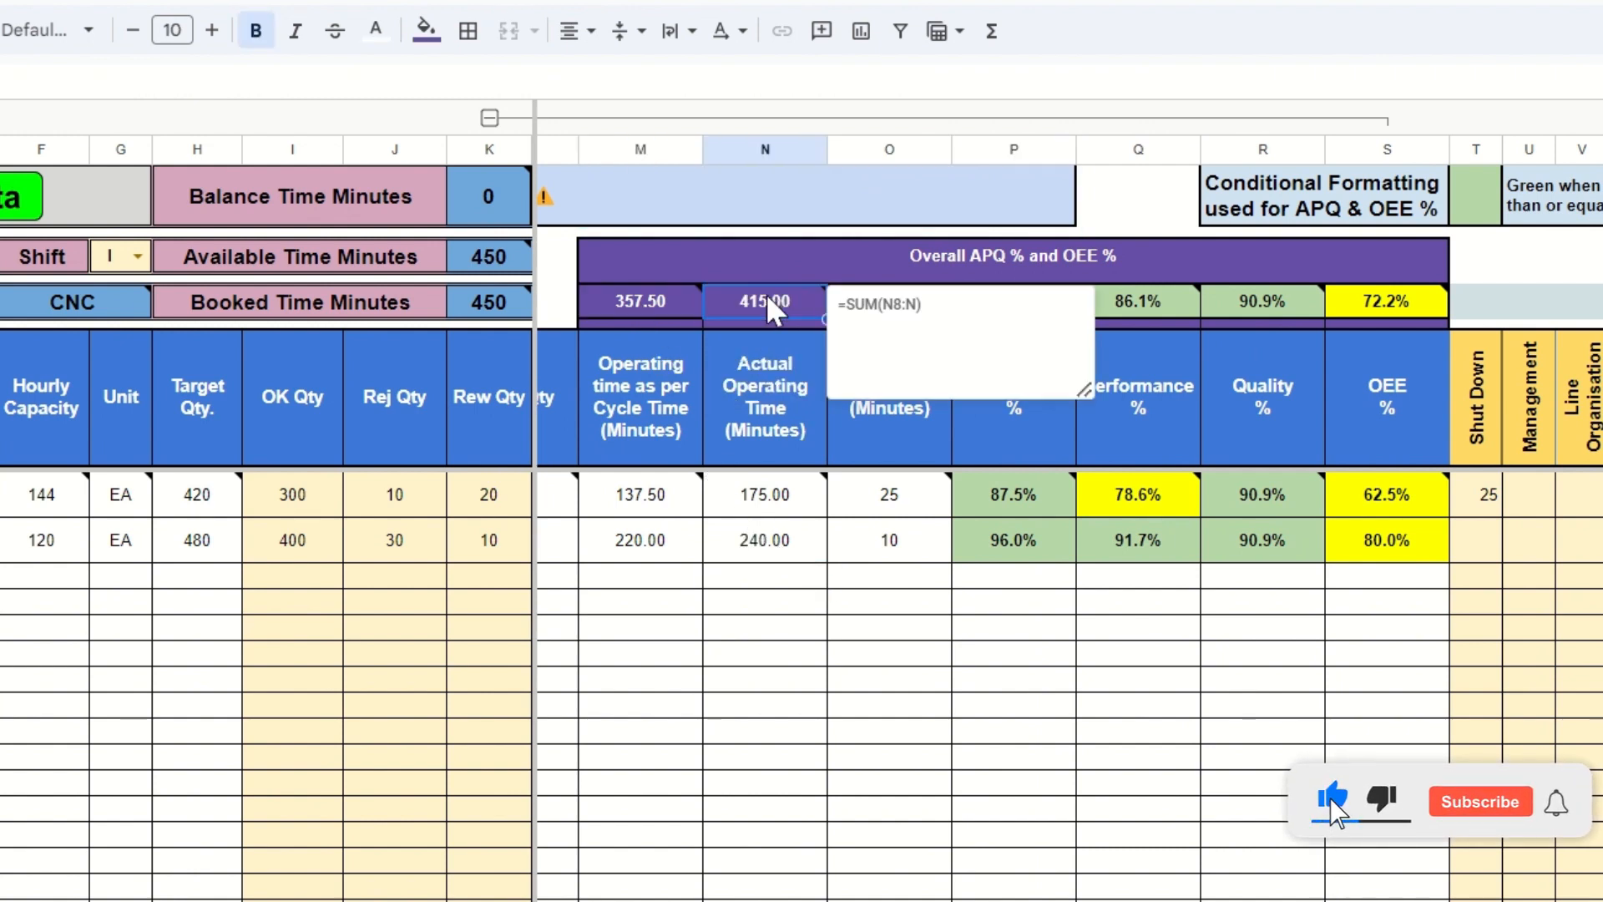
click(671, 309)
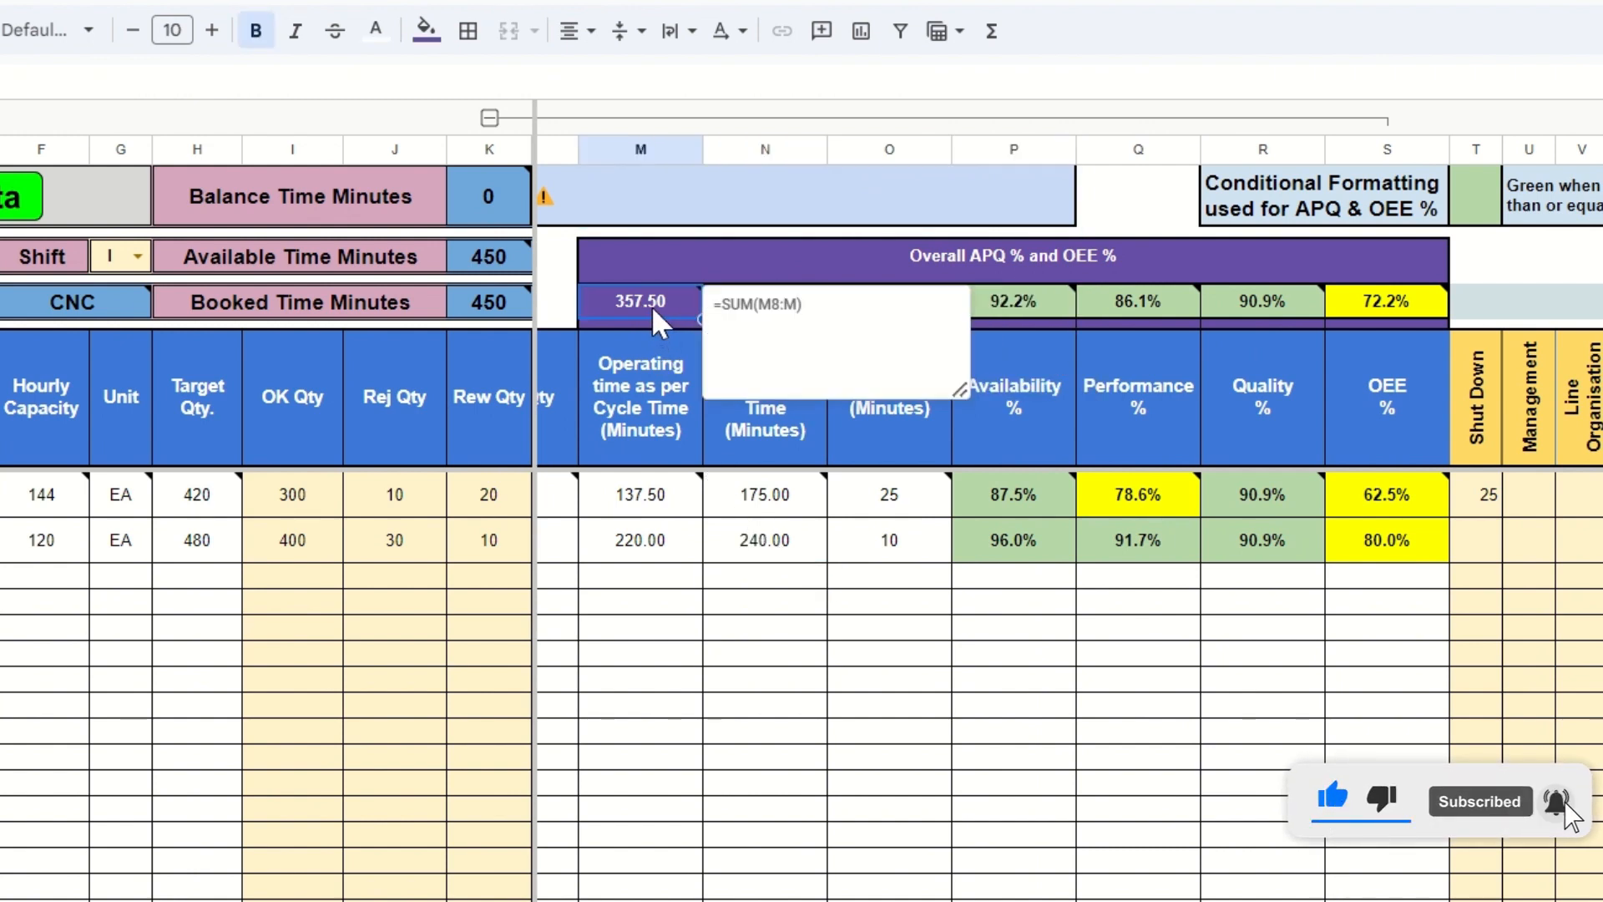
click(693, 275)
click(744, 306)
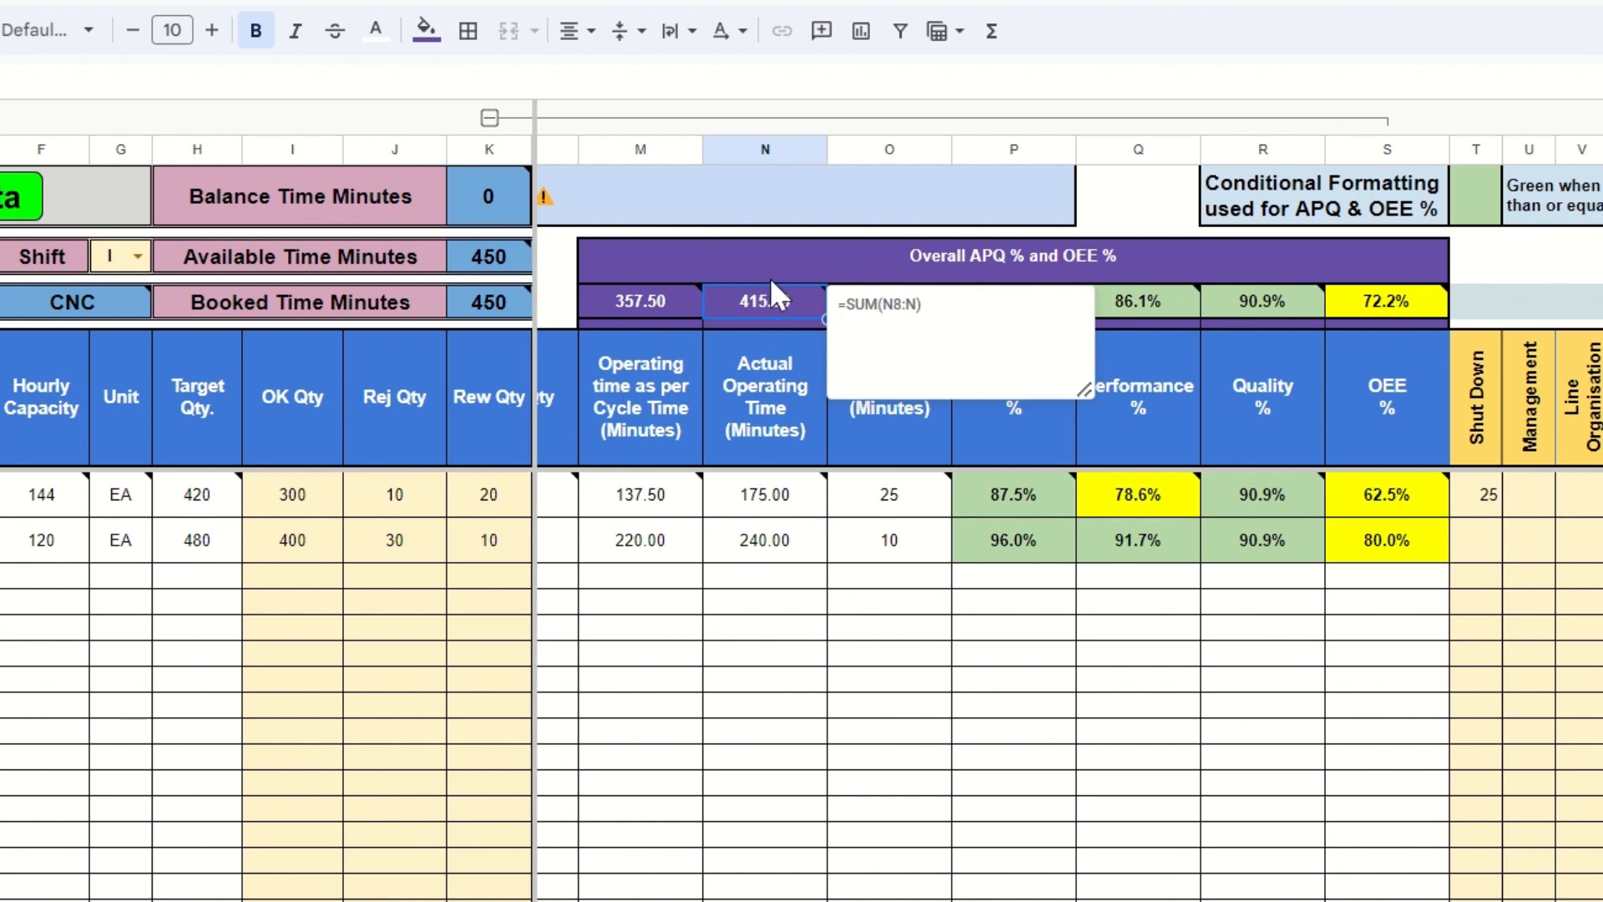
- Examine the overall Down Time total's formula note and compare the total with the two entry rows' down times
click(864, 300)
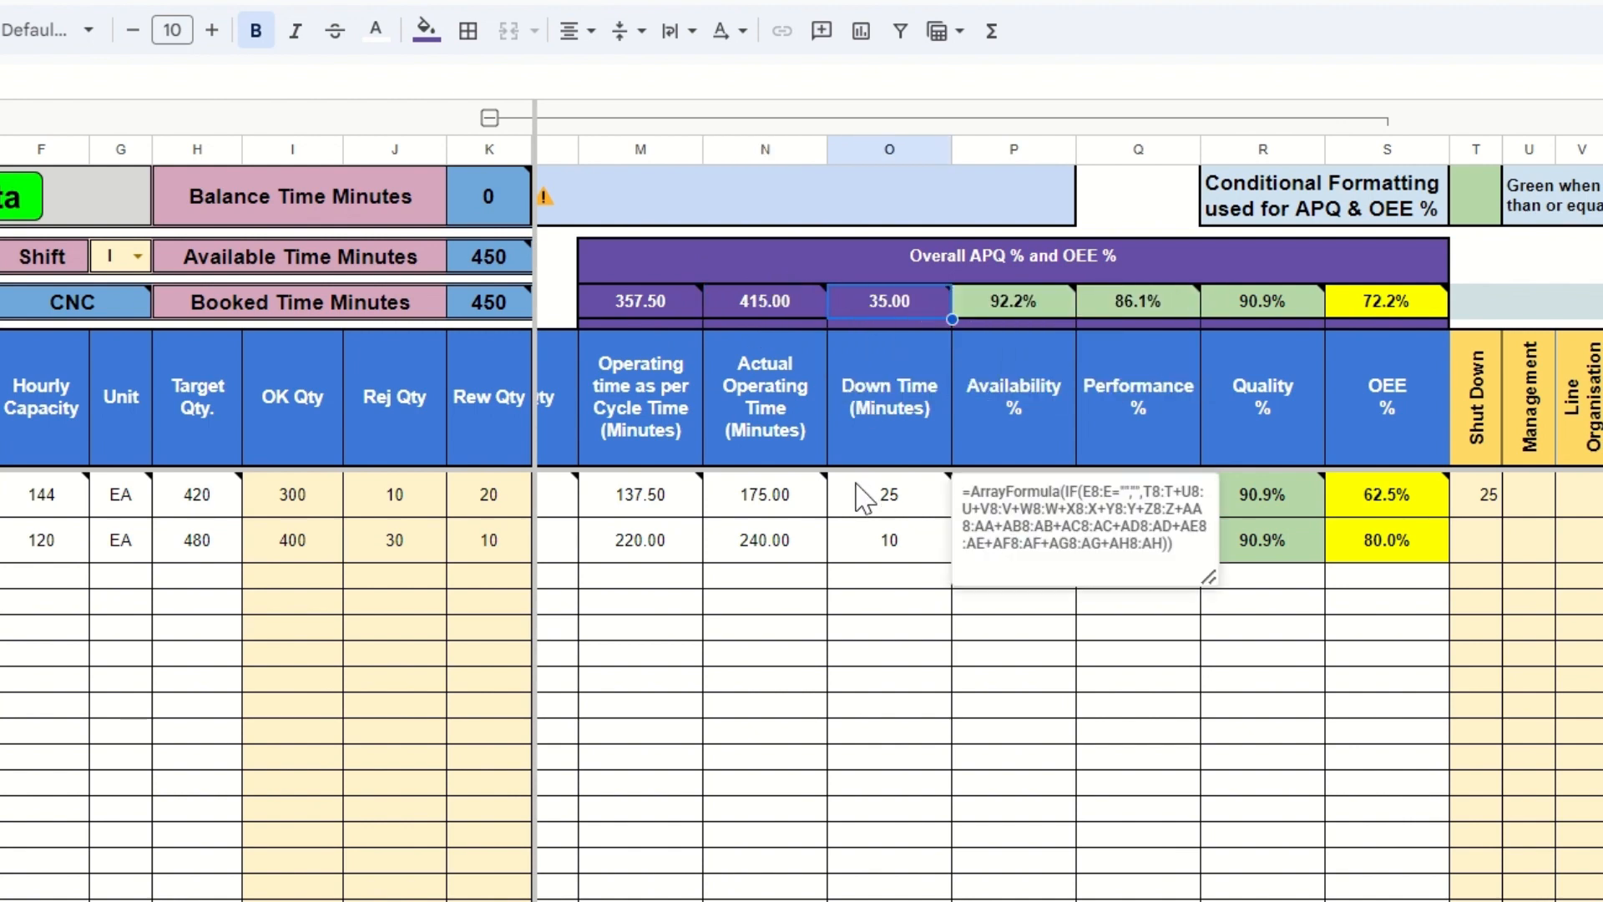
drag(866, 493, 864, 546)
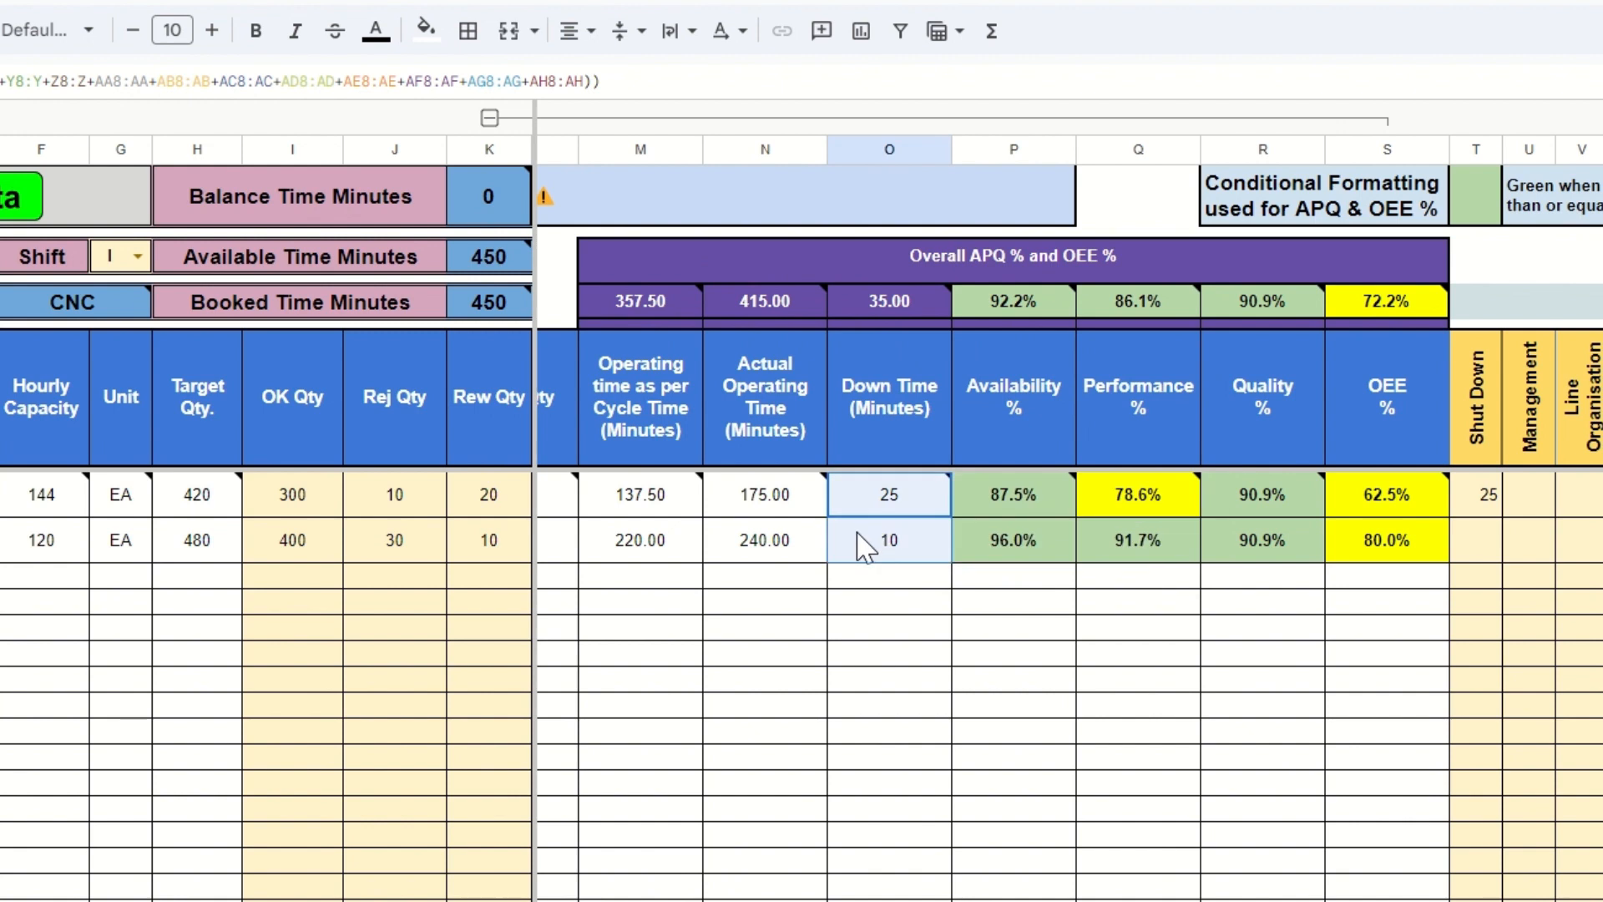
click(851, 306)
drag(698, 292, 893, 297)
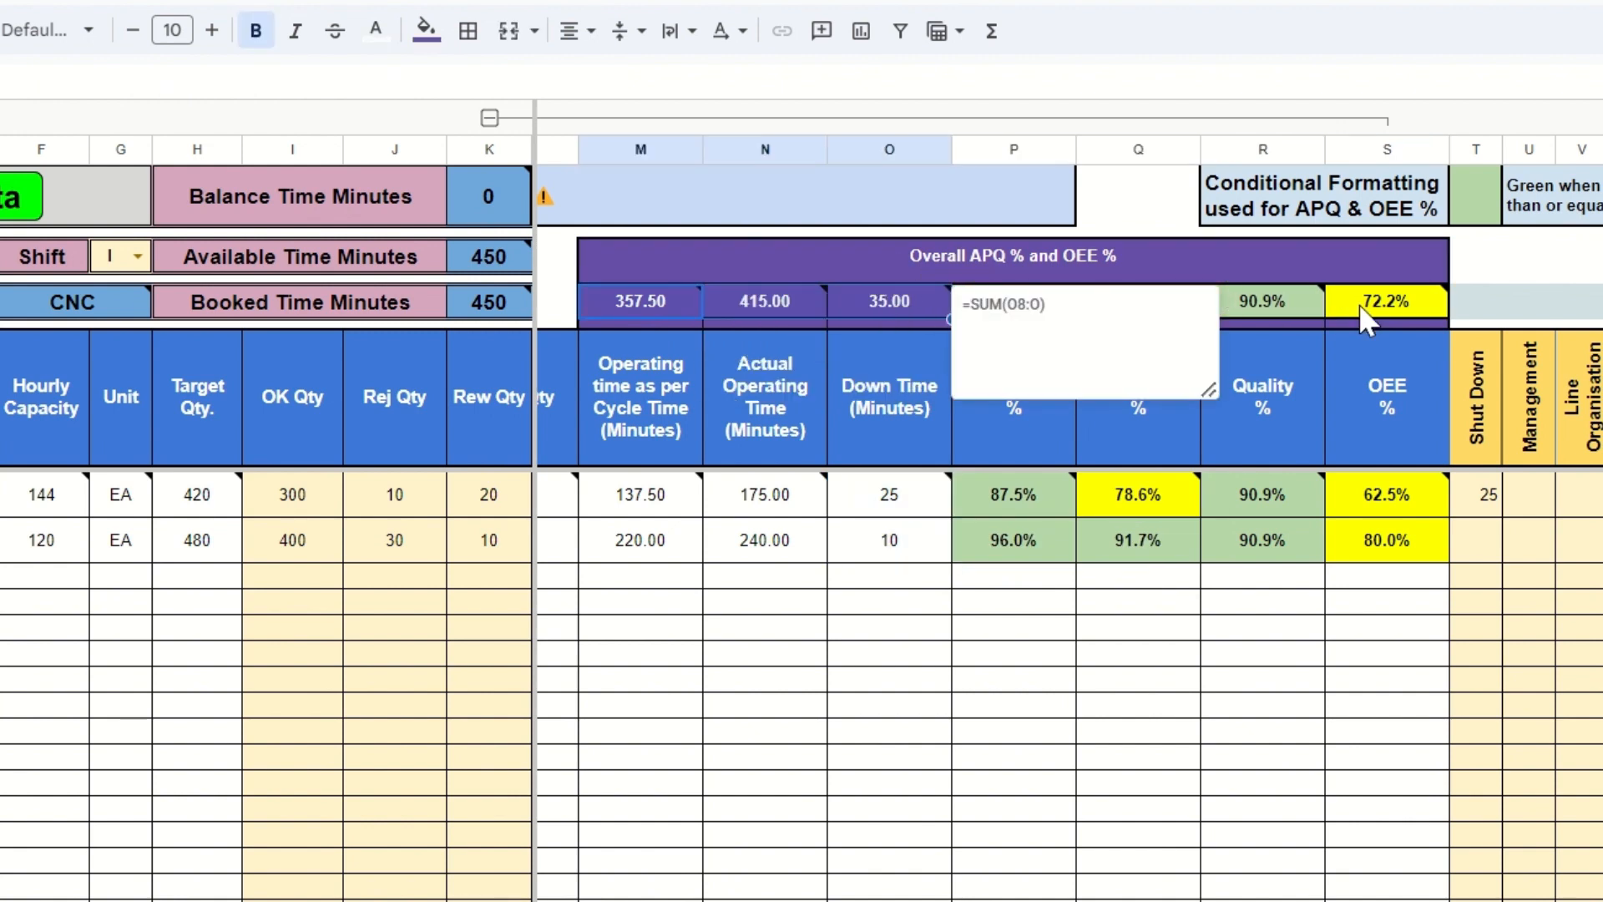
- Examine the formula notes on the overall Availability % and OEE % cells
drag(1360, 303, 1054, 288)
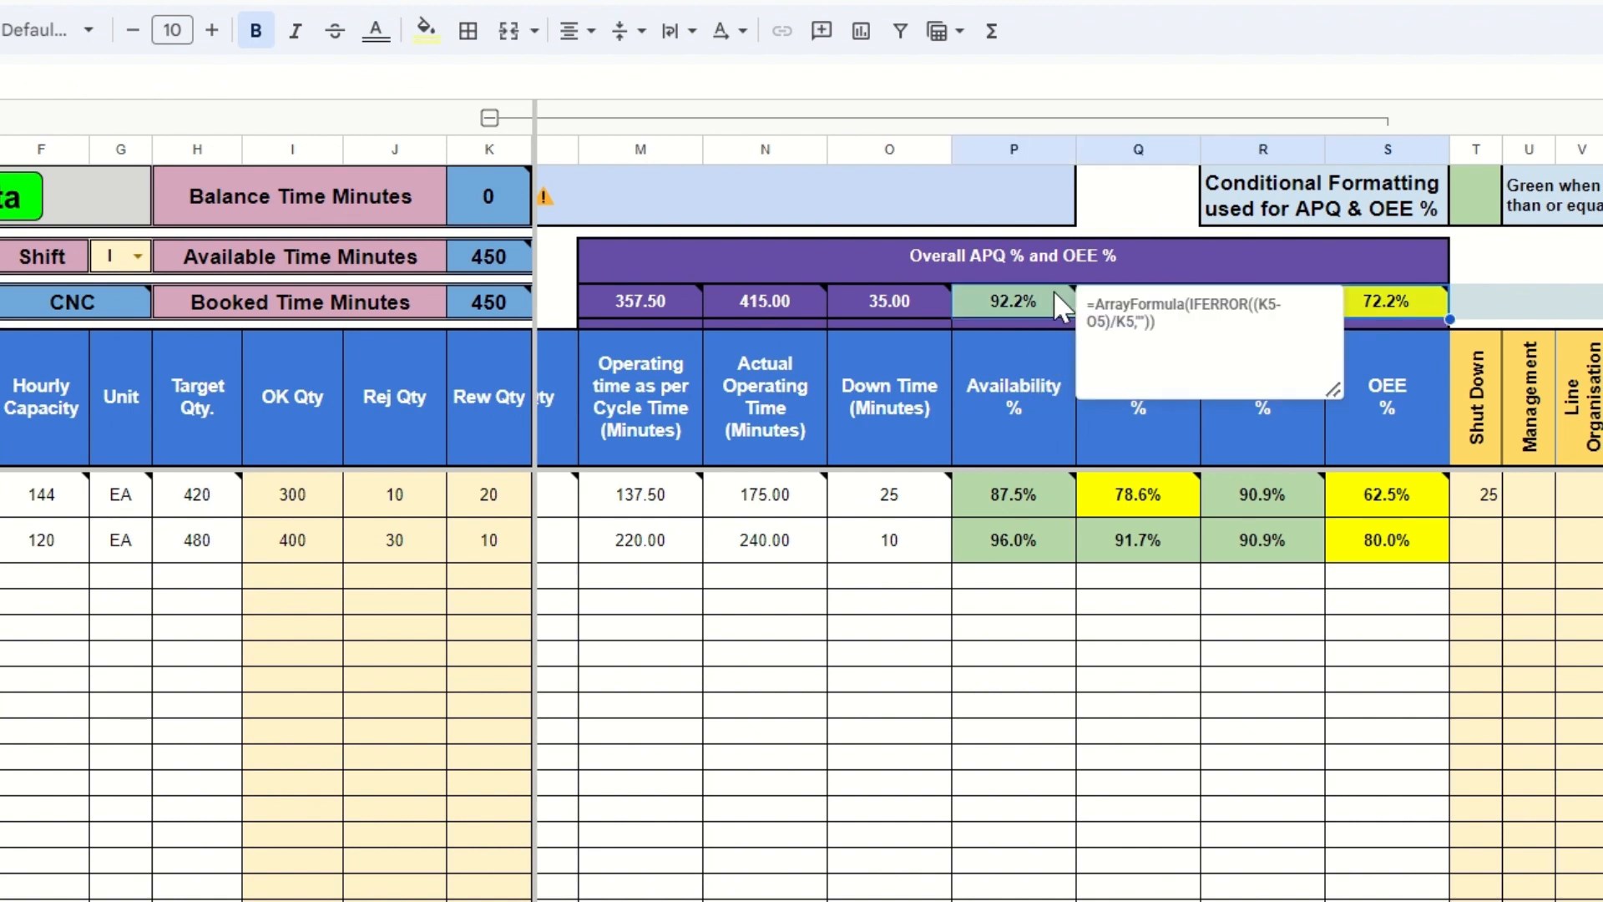
click(1054, 289)
click(1419, 303)
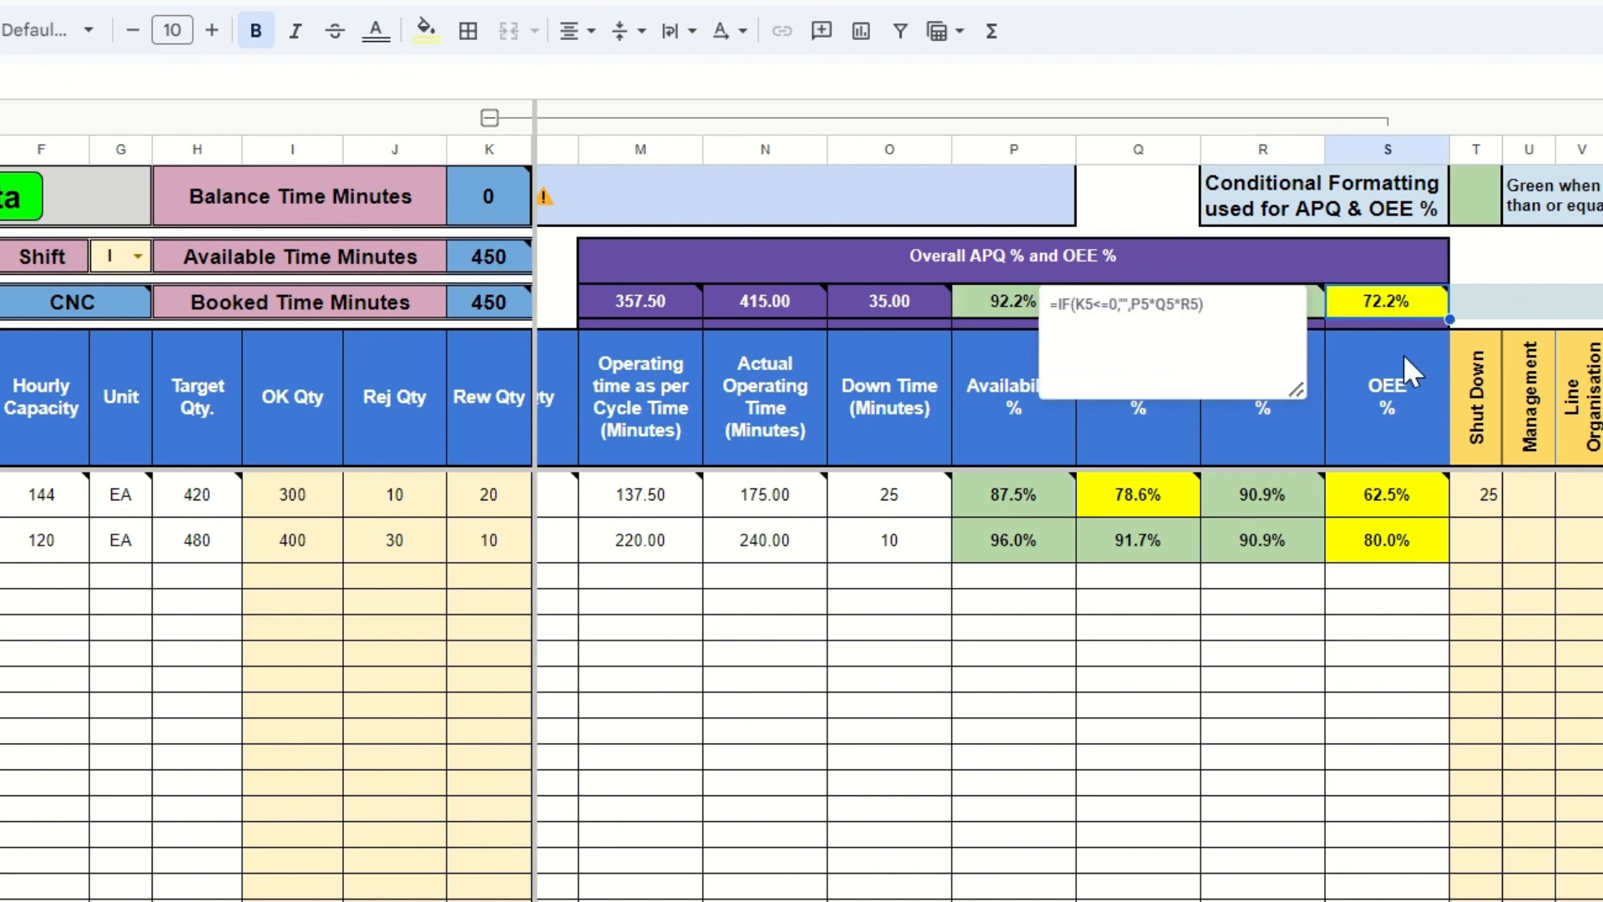
click(1376, 577)
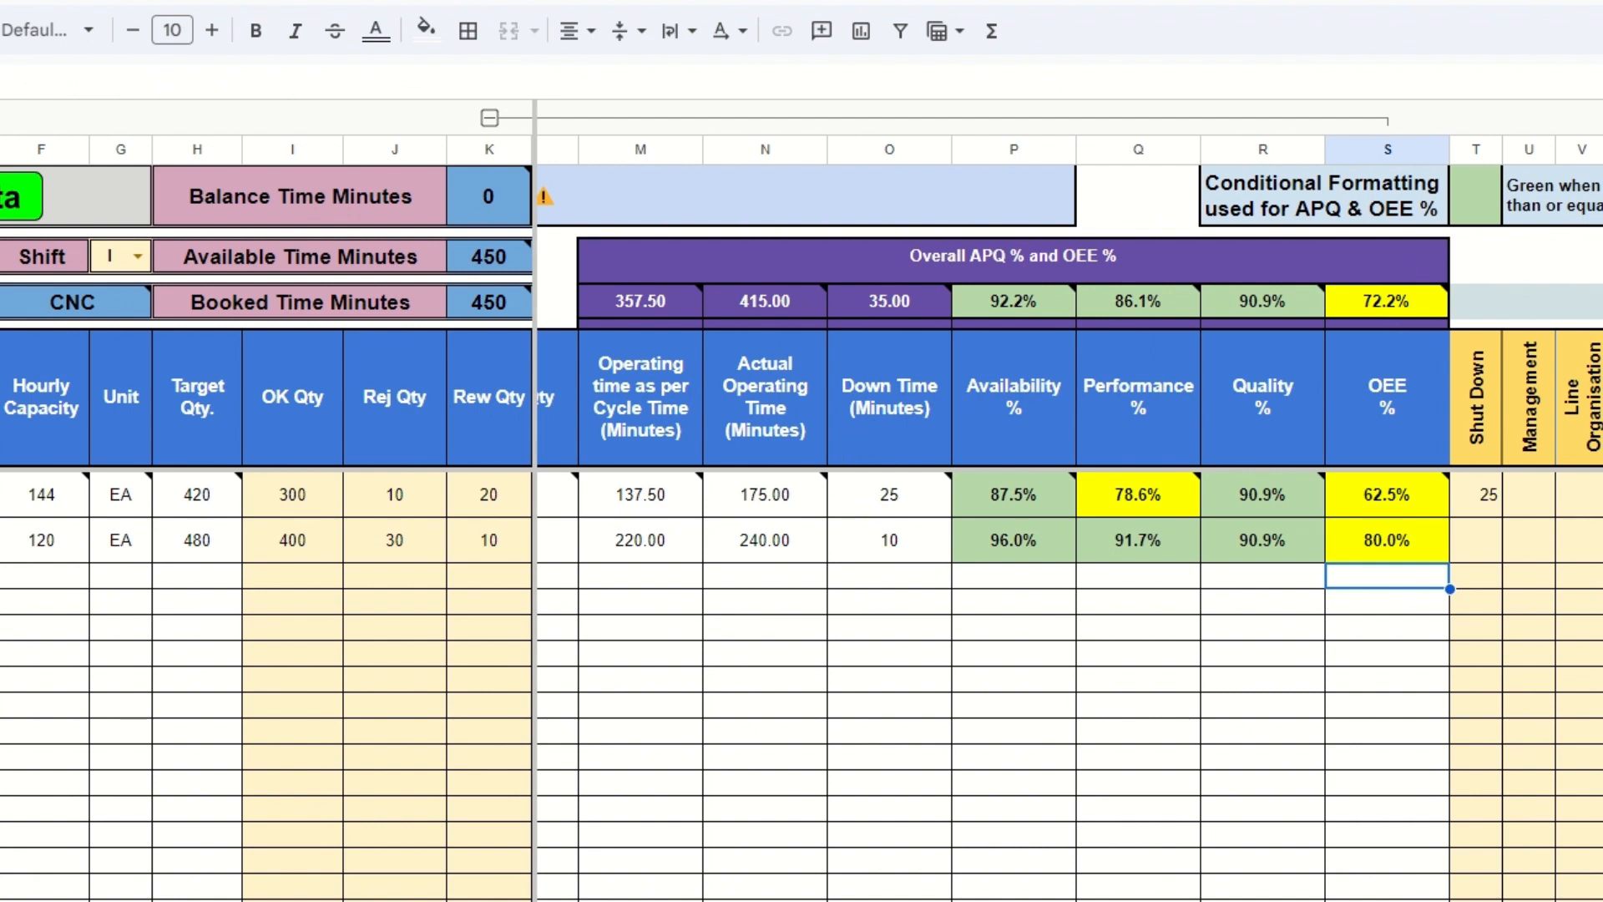
click(2, 576)
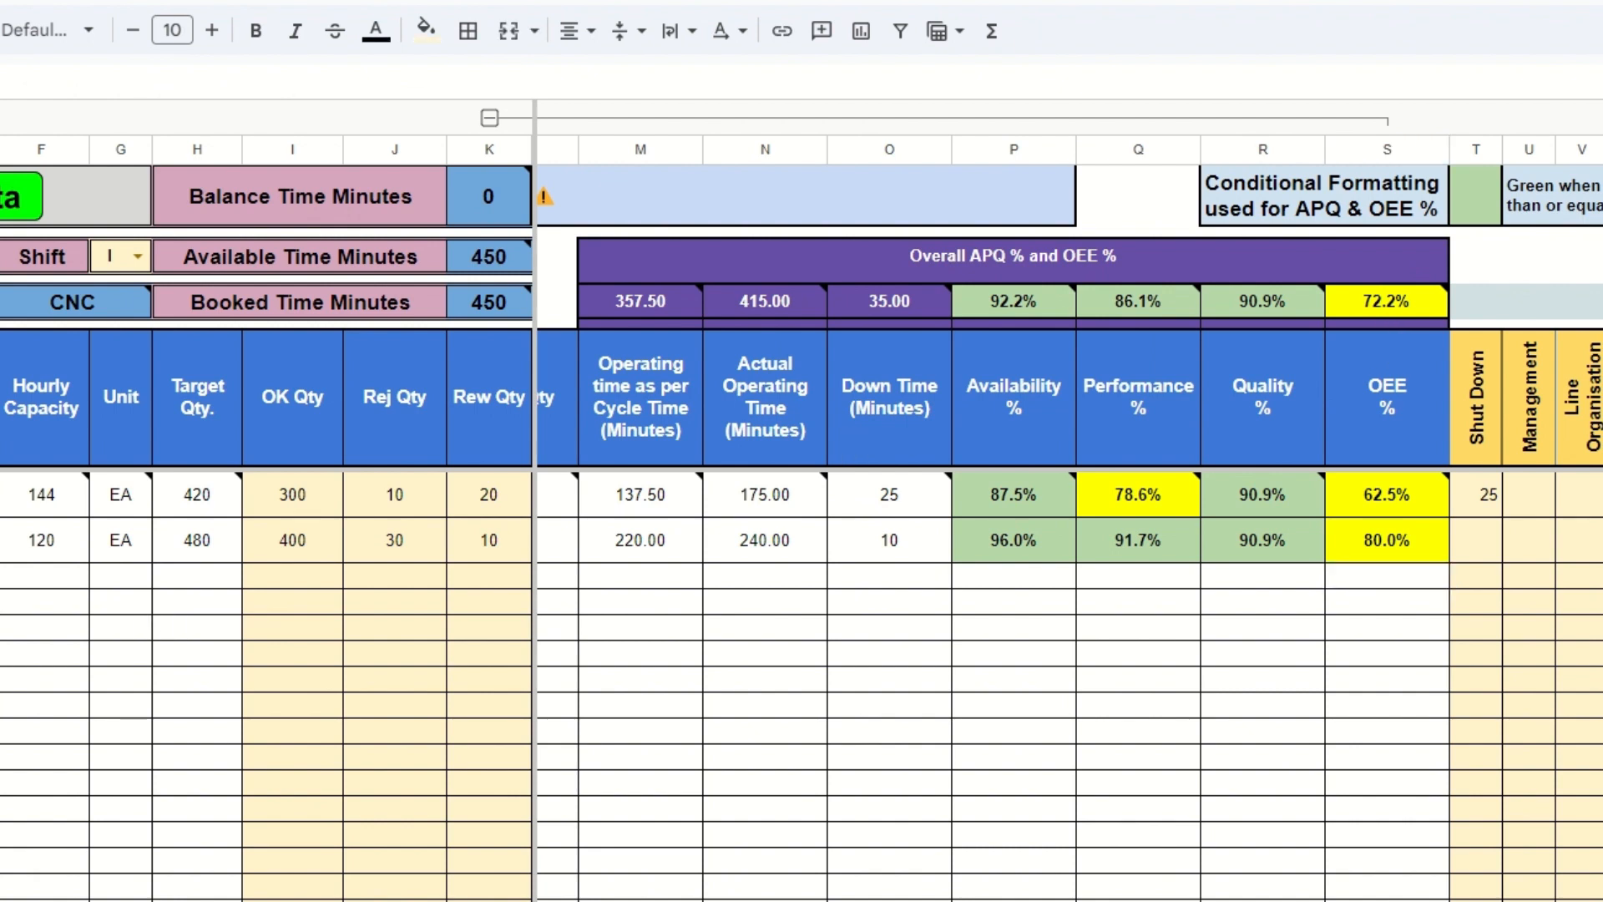
mouse_move(1386, 316)
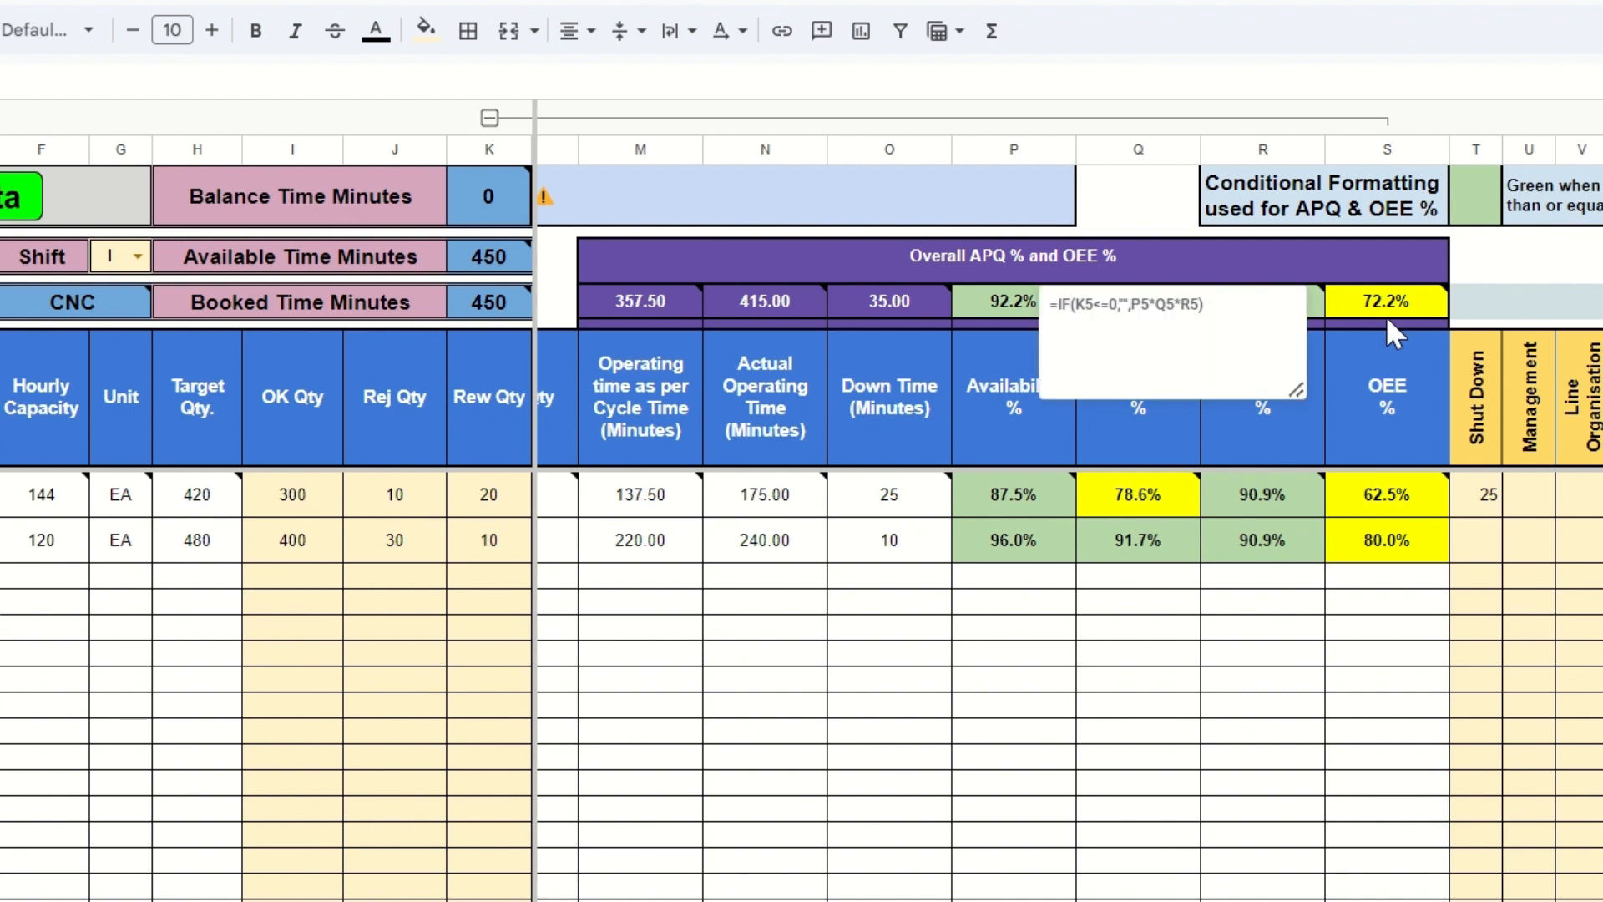
click(1386, 316)
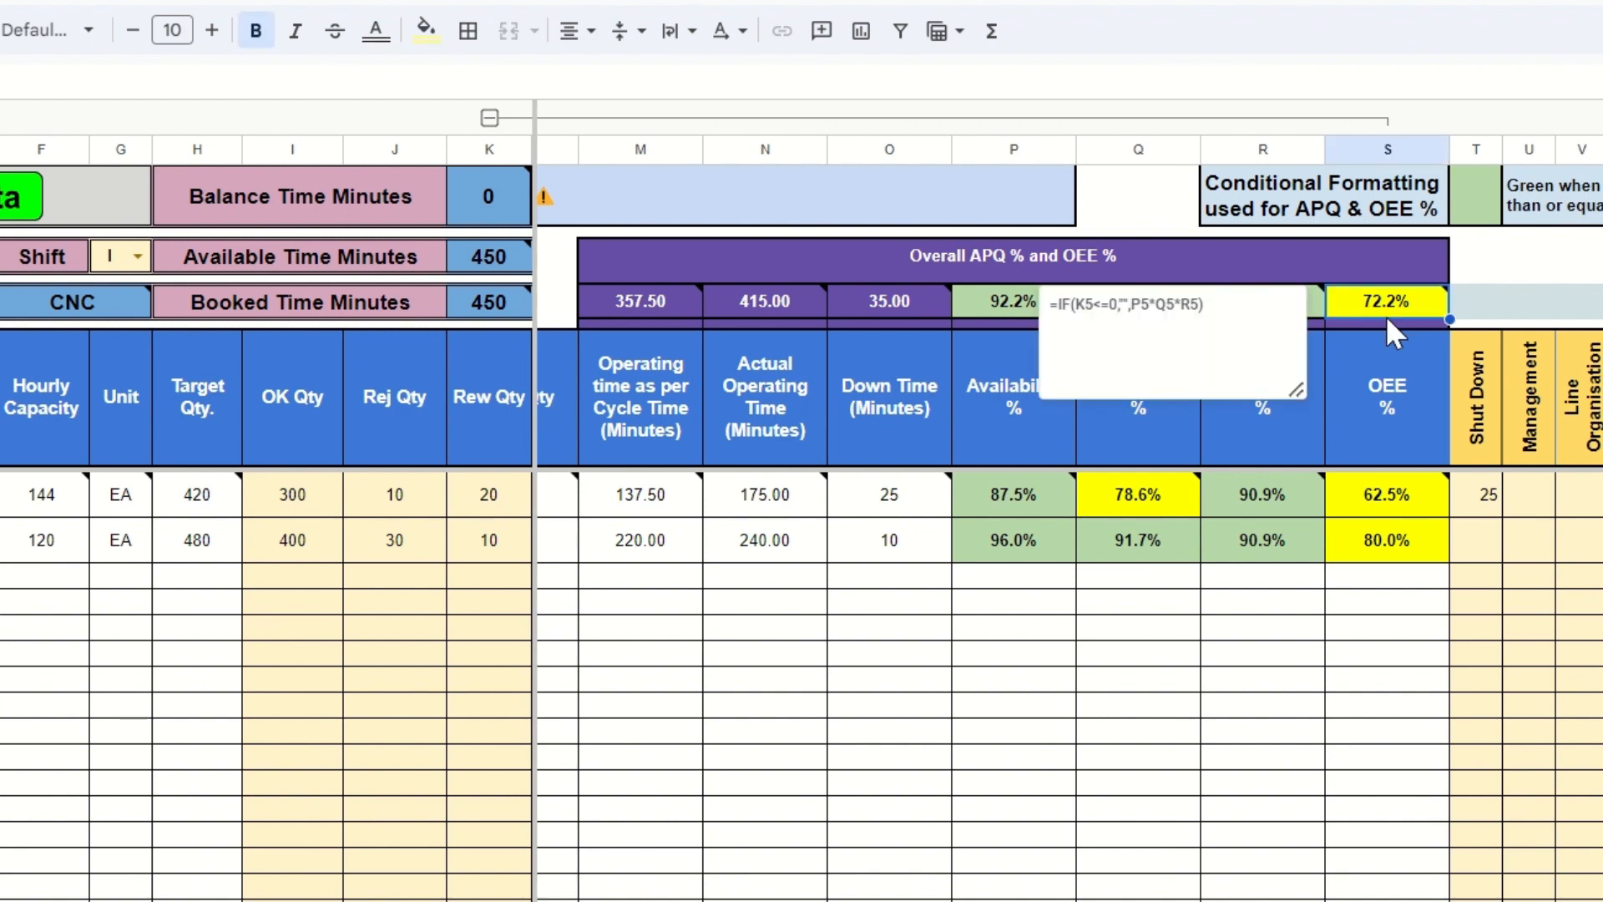
click(1255, 628)
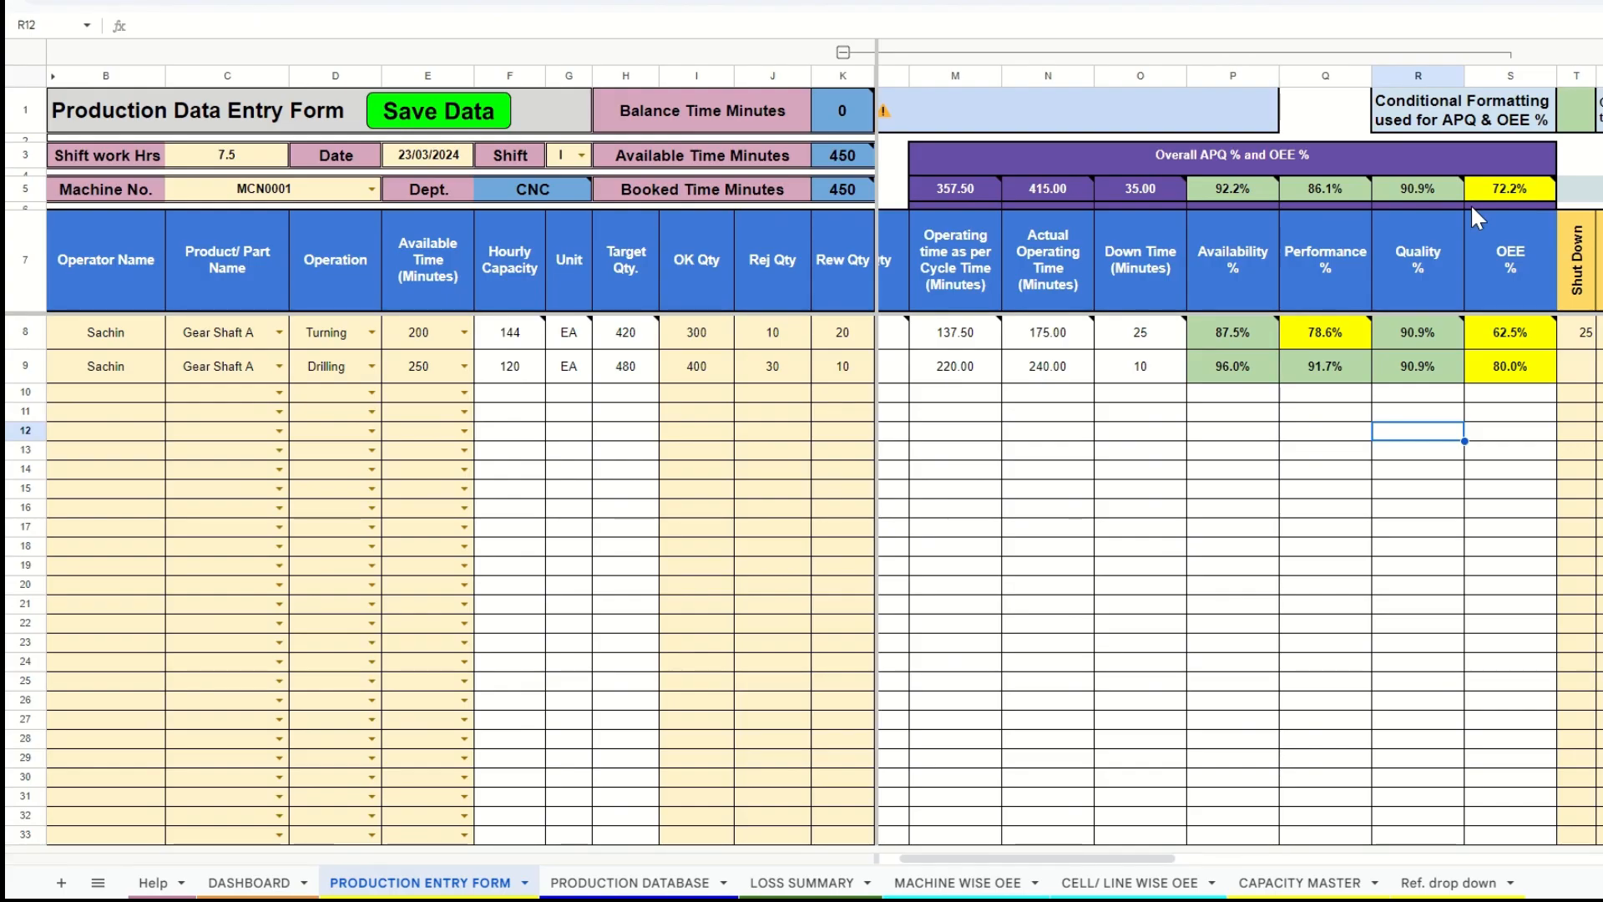
- Inspect the first entry row's Hourly Capacity and Operating time as per Cycle Time formulas without changing them
click(535, 335)
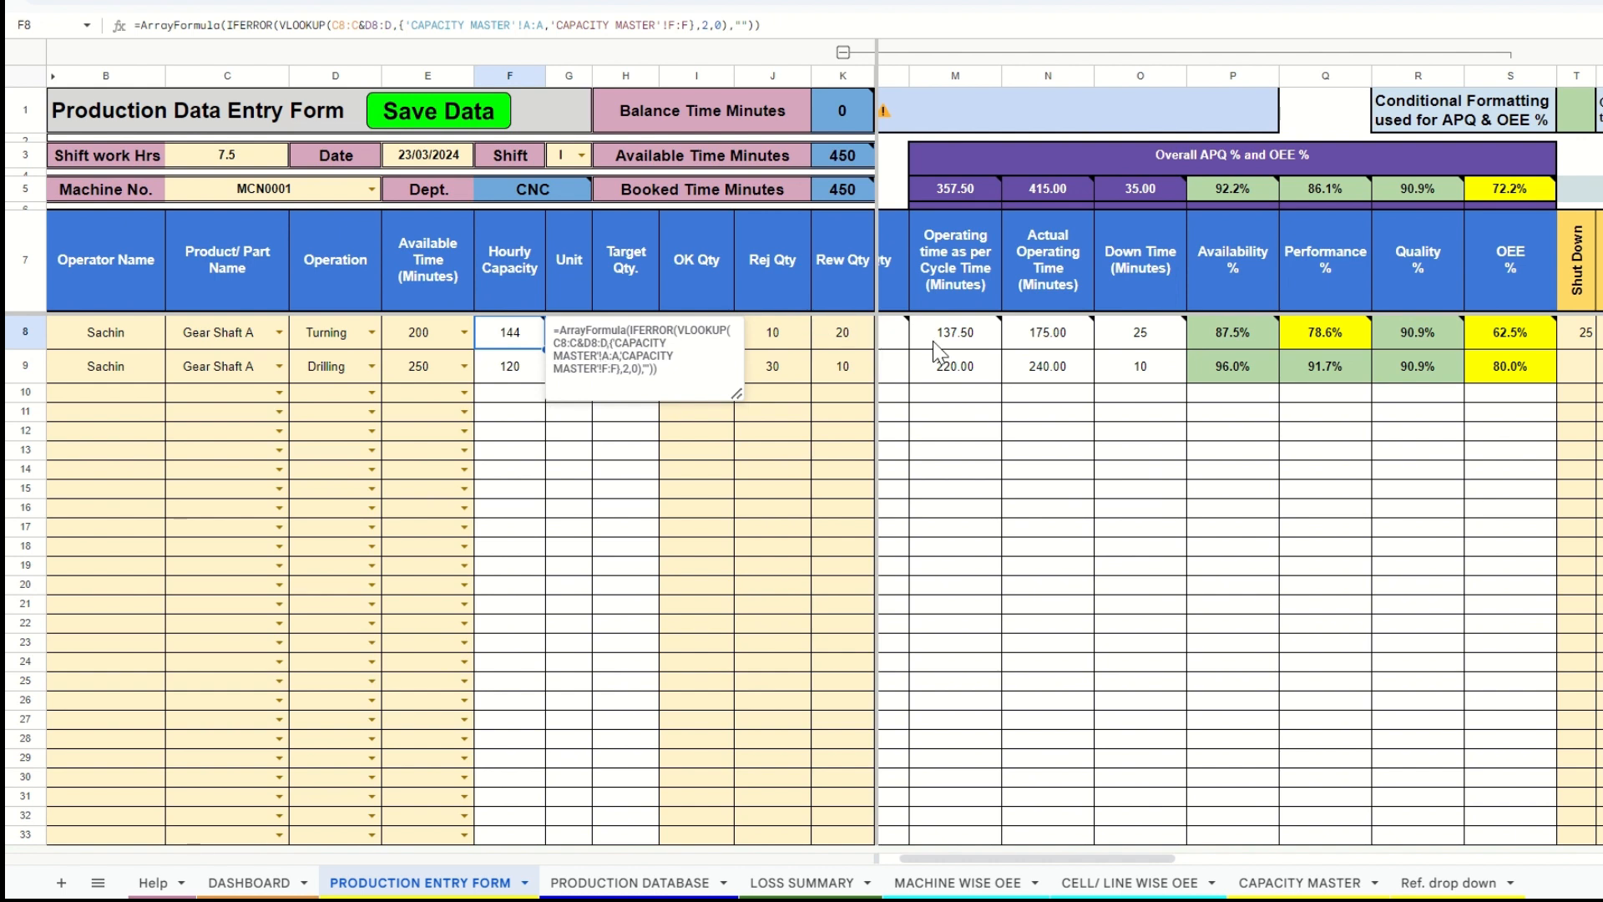
click(959, 339)
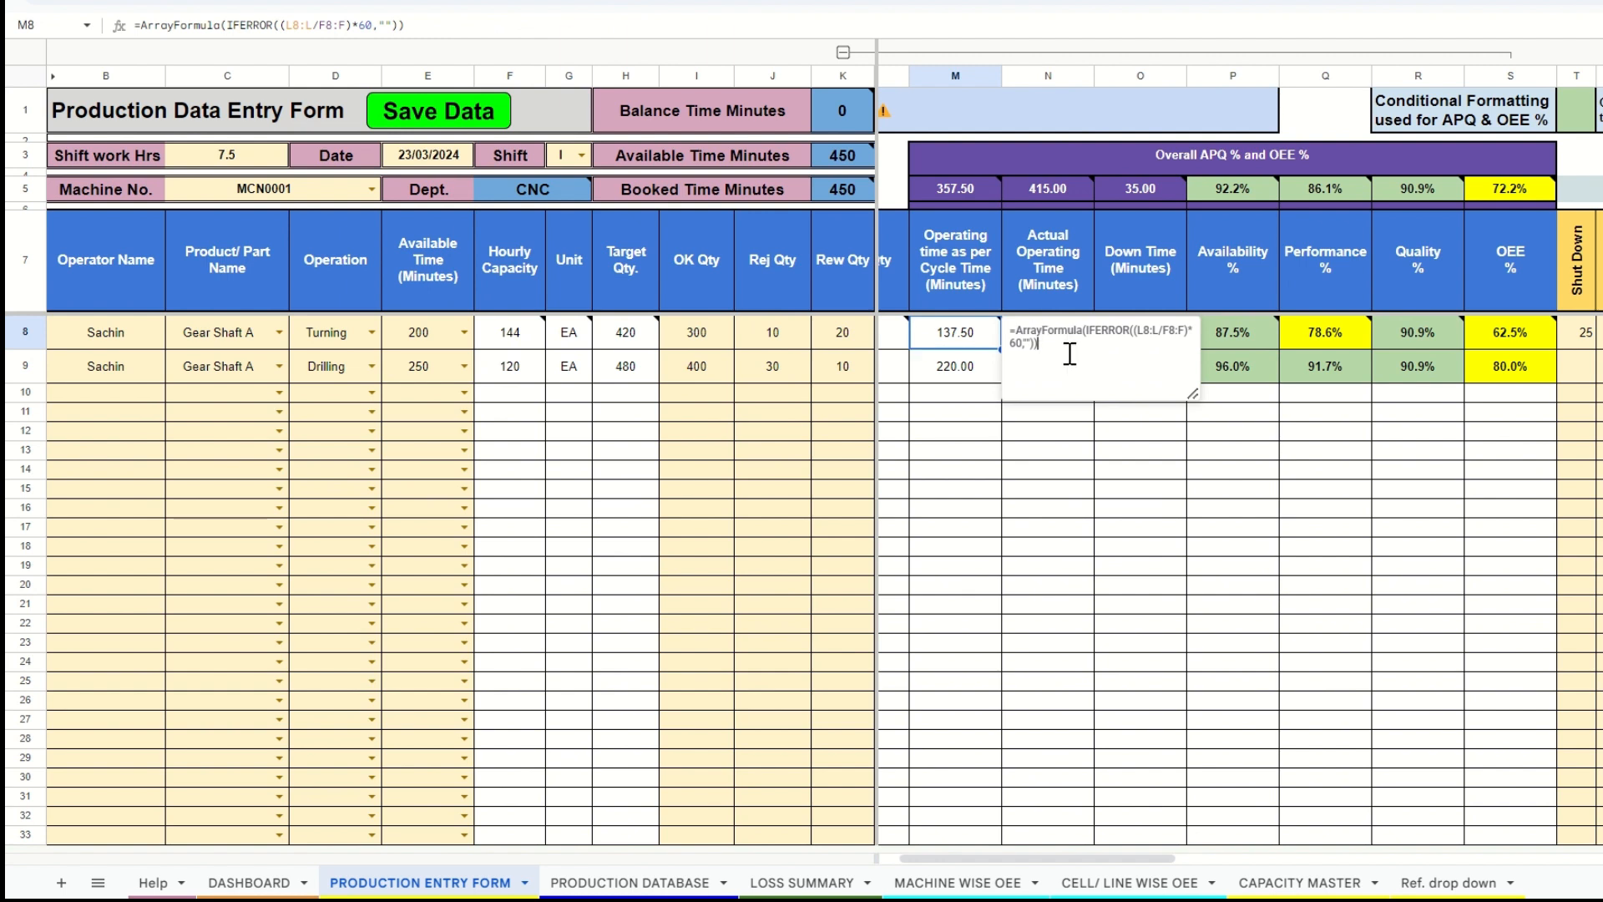
drag(1066, 352, 1012, 329)
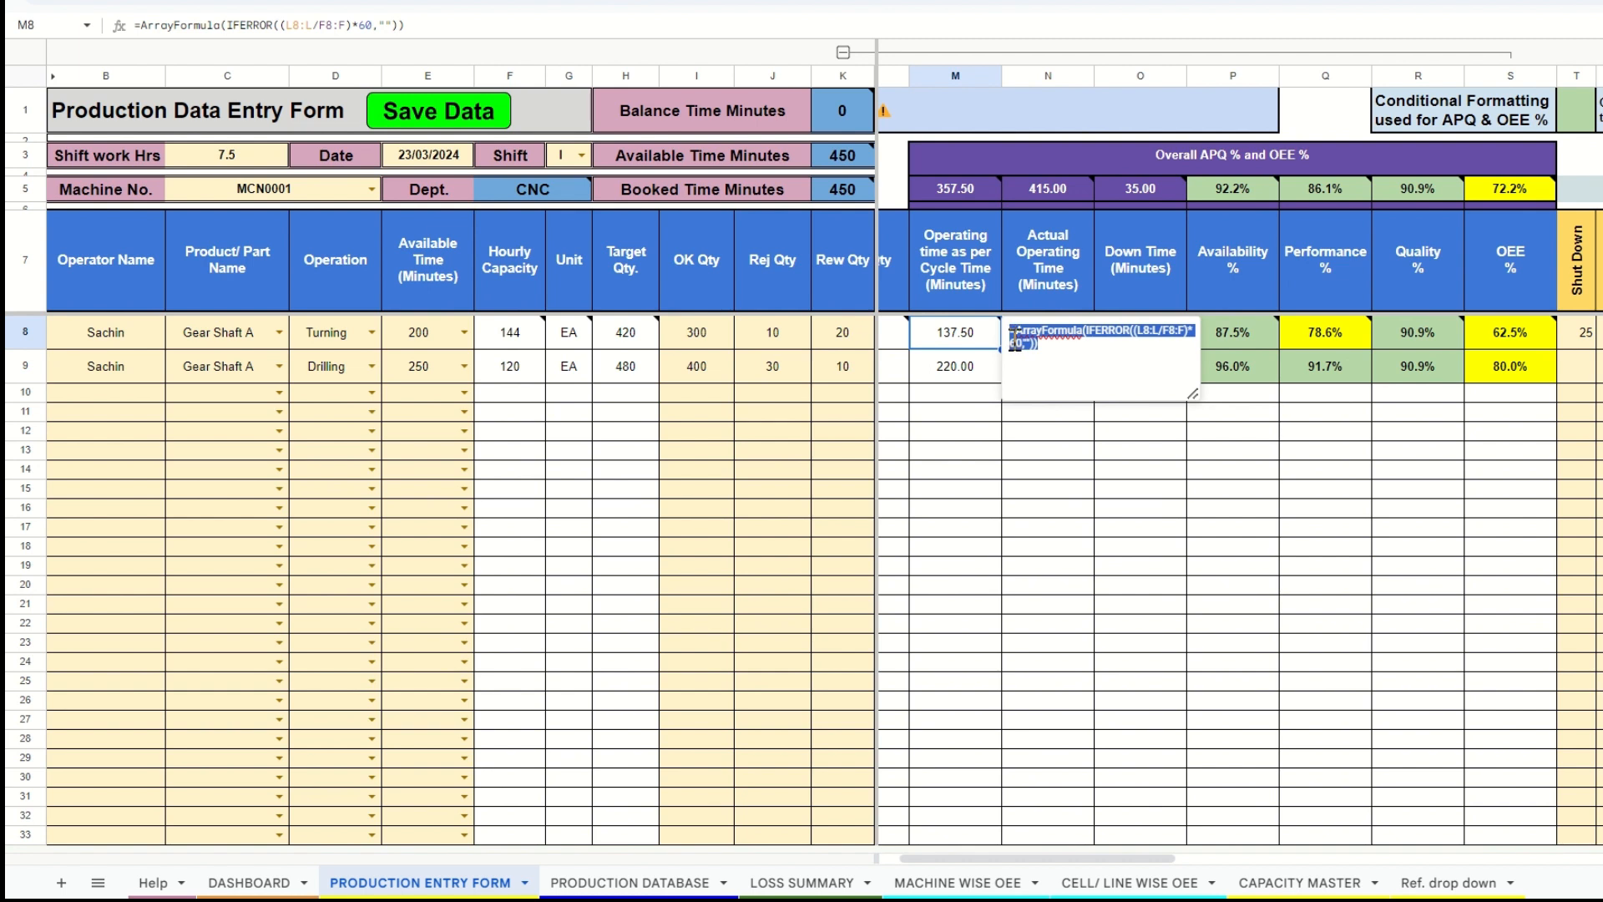
click(930, 332)
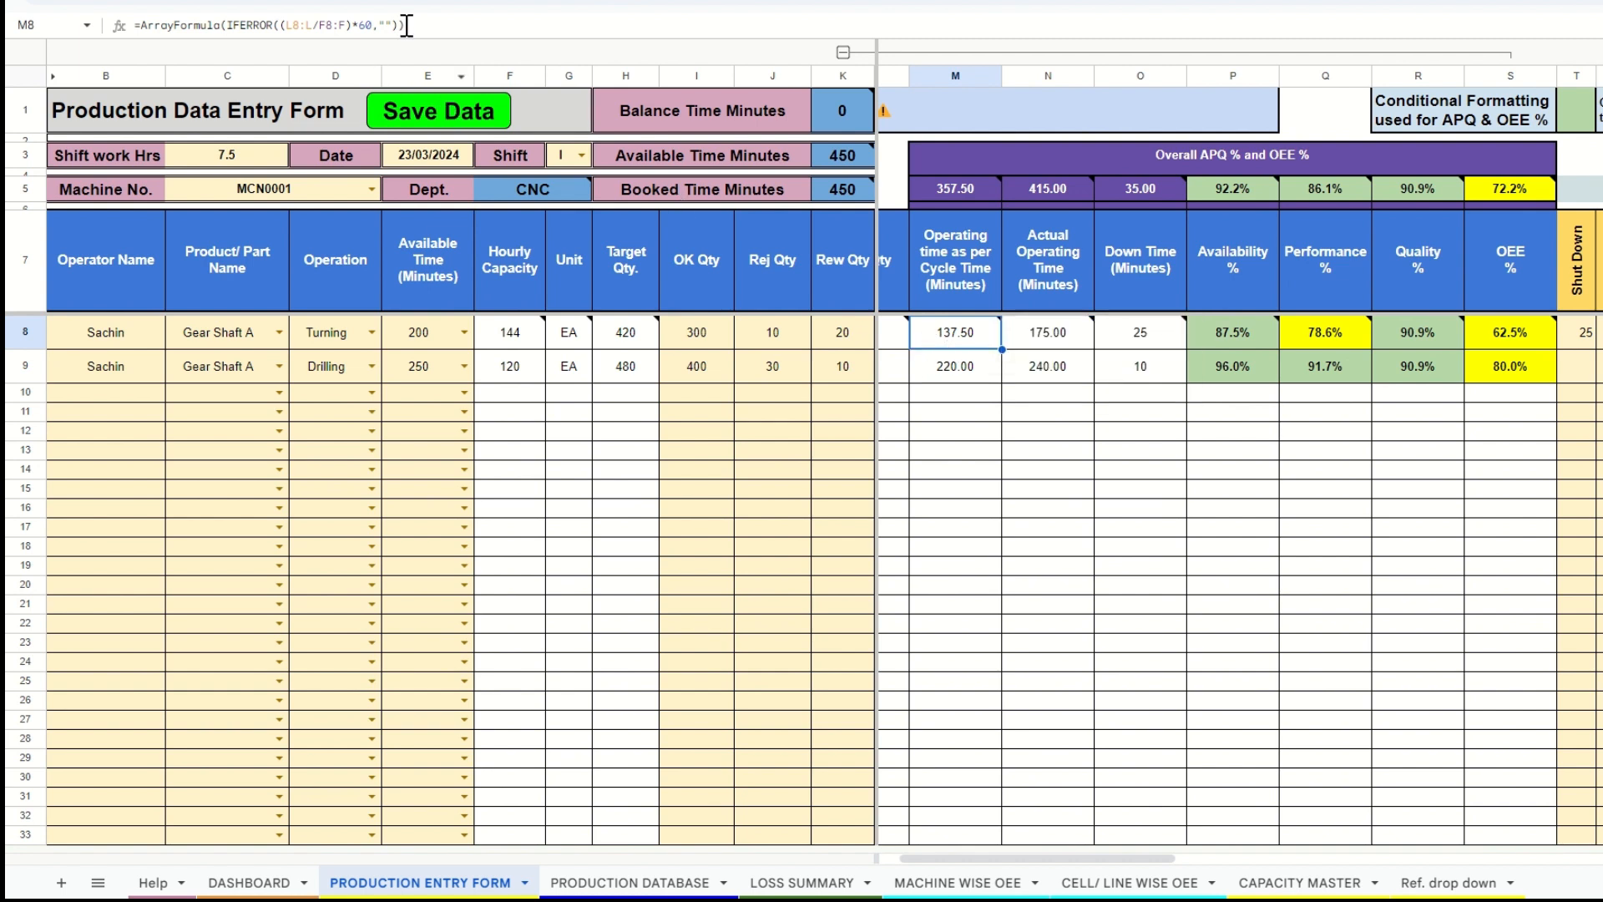
drag(418, 25, 129, 24)
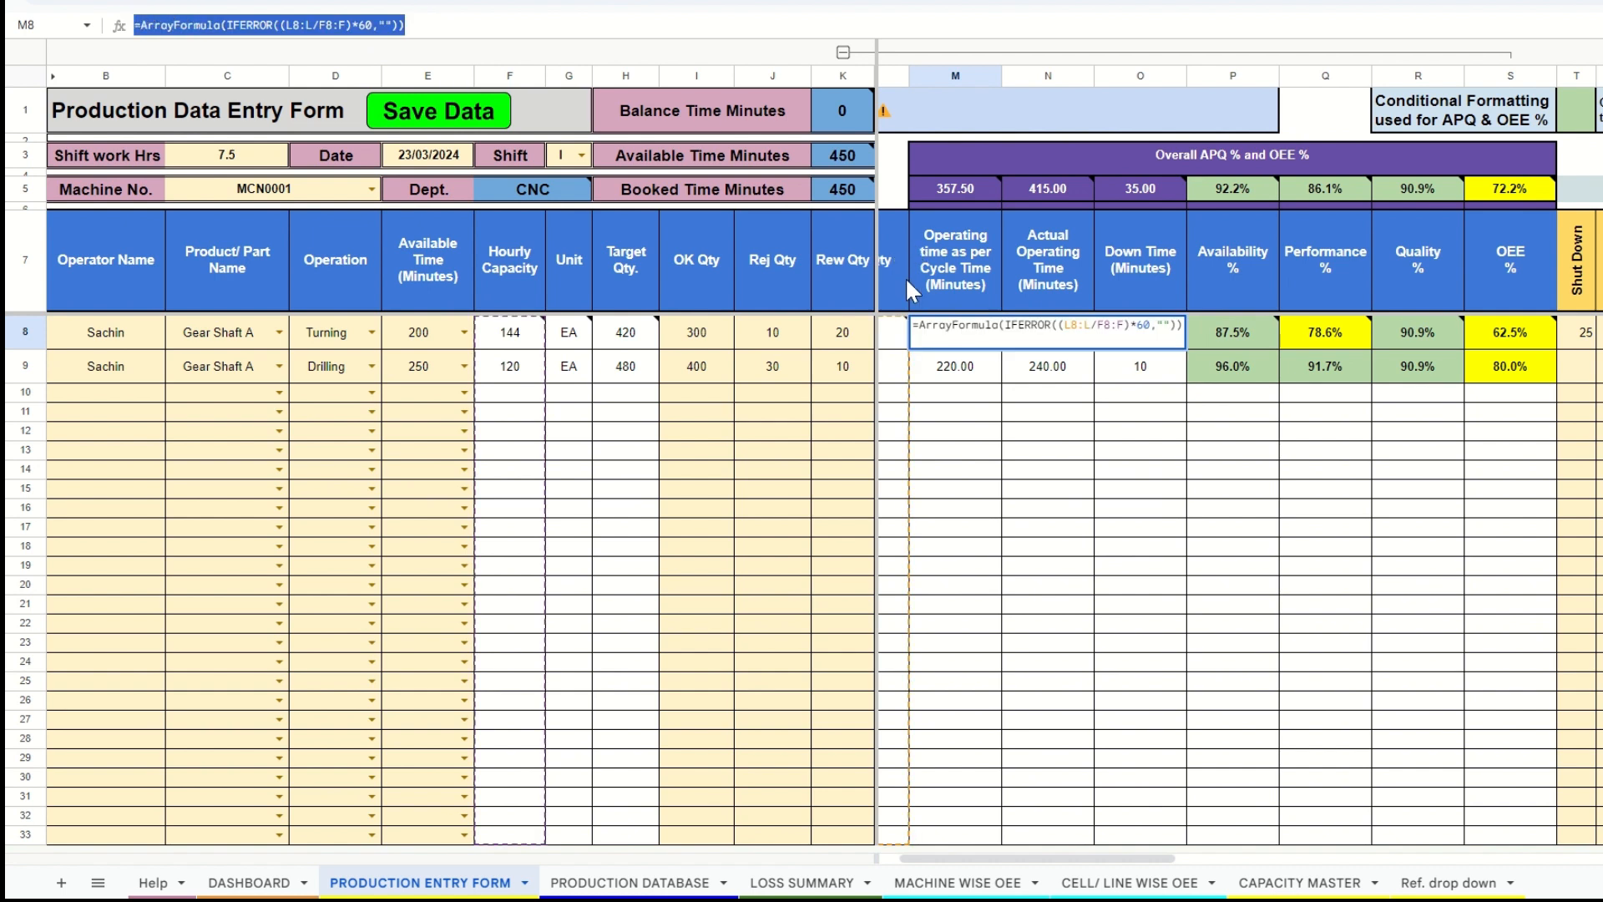
key(Escape)
- Compare the array formula in M8 with the contents of the cells below it in the Operating time as per Cycle Time column
mouse_move(988, 343)
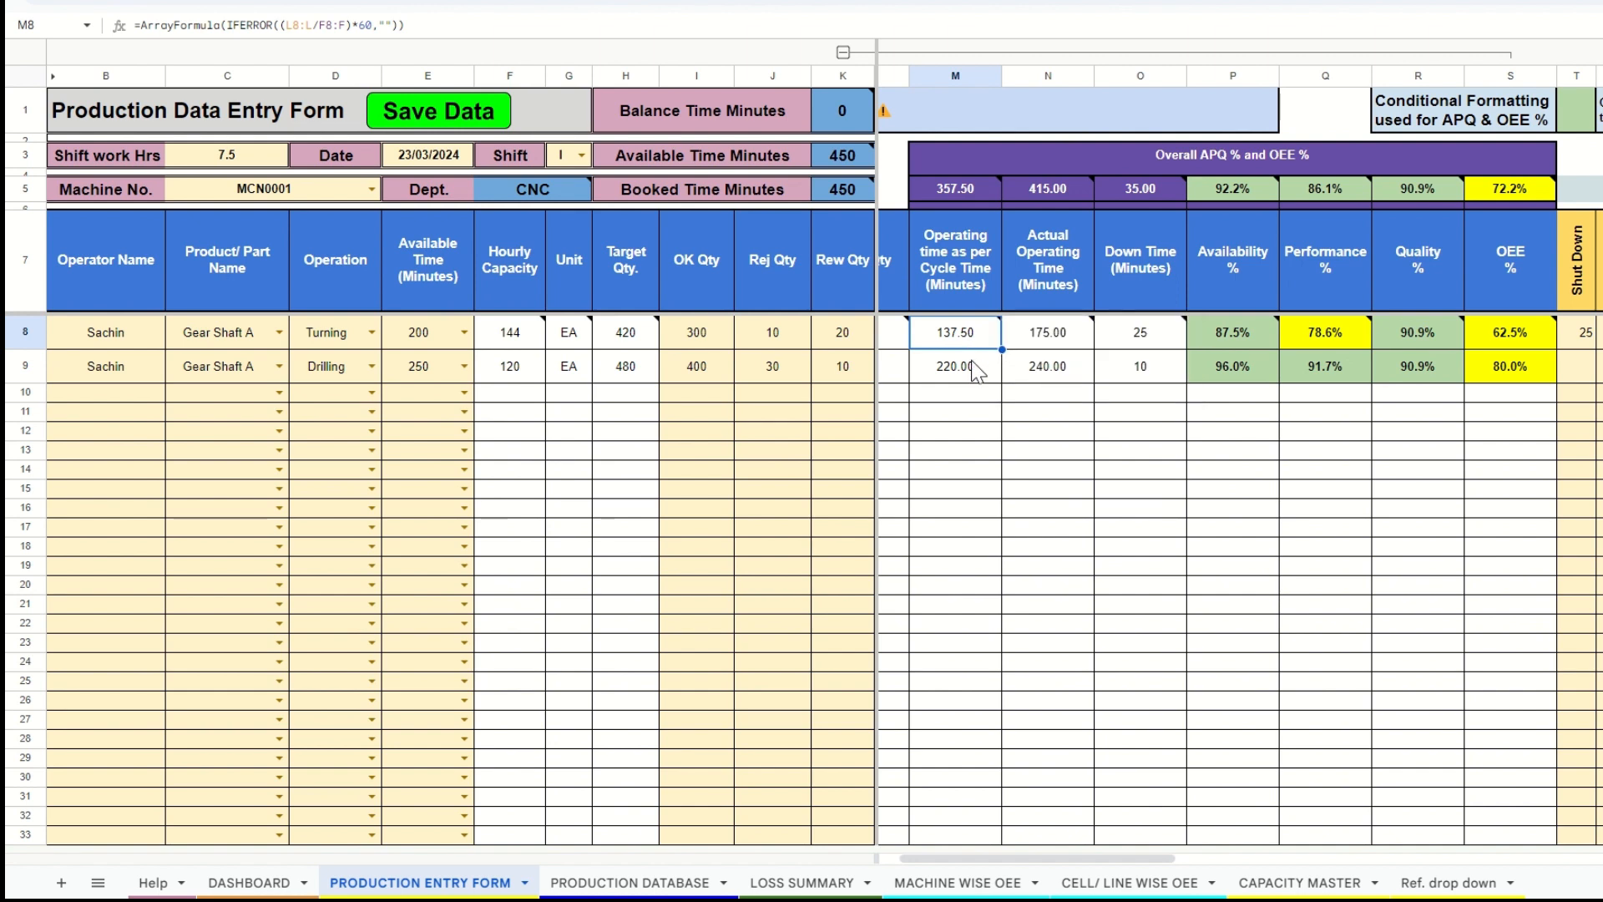
drag(966, 368, 966, 489)
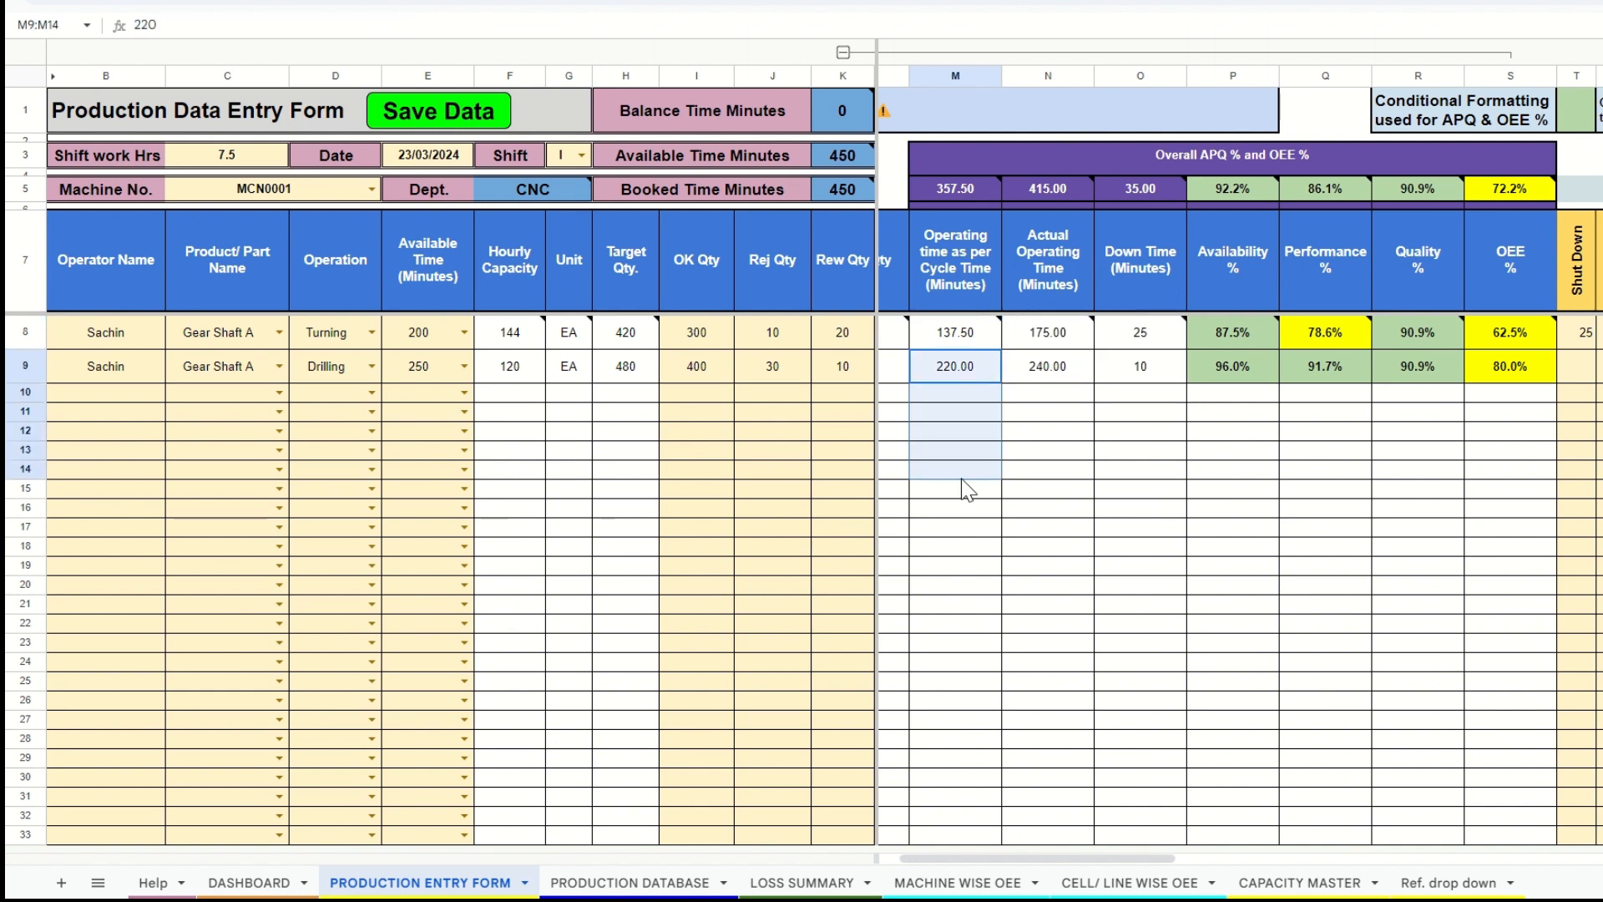
click(971, 335)
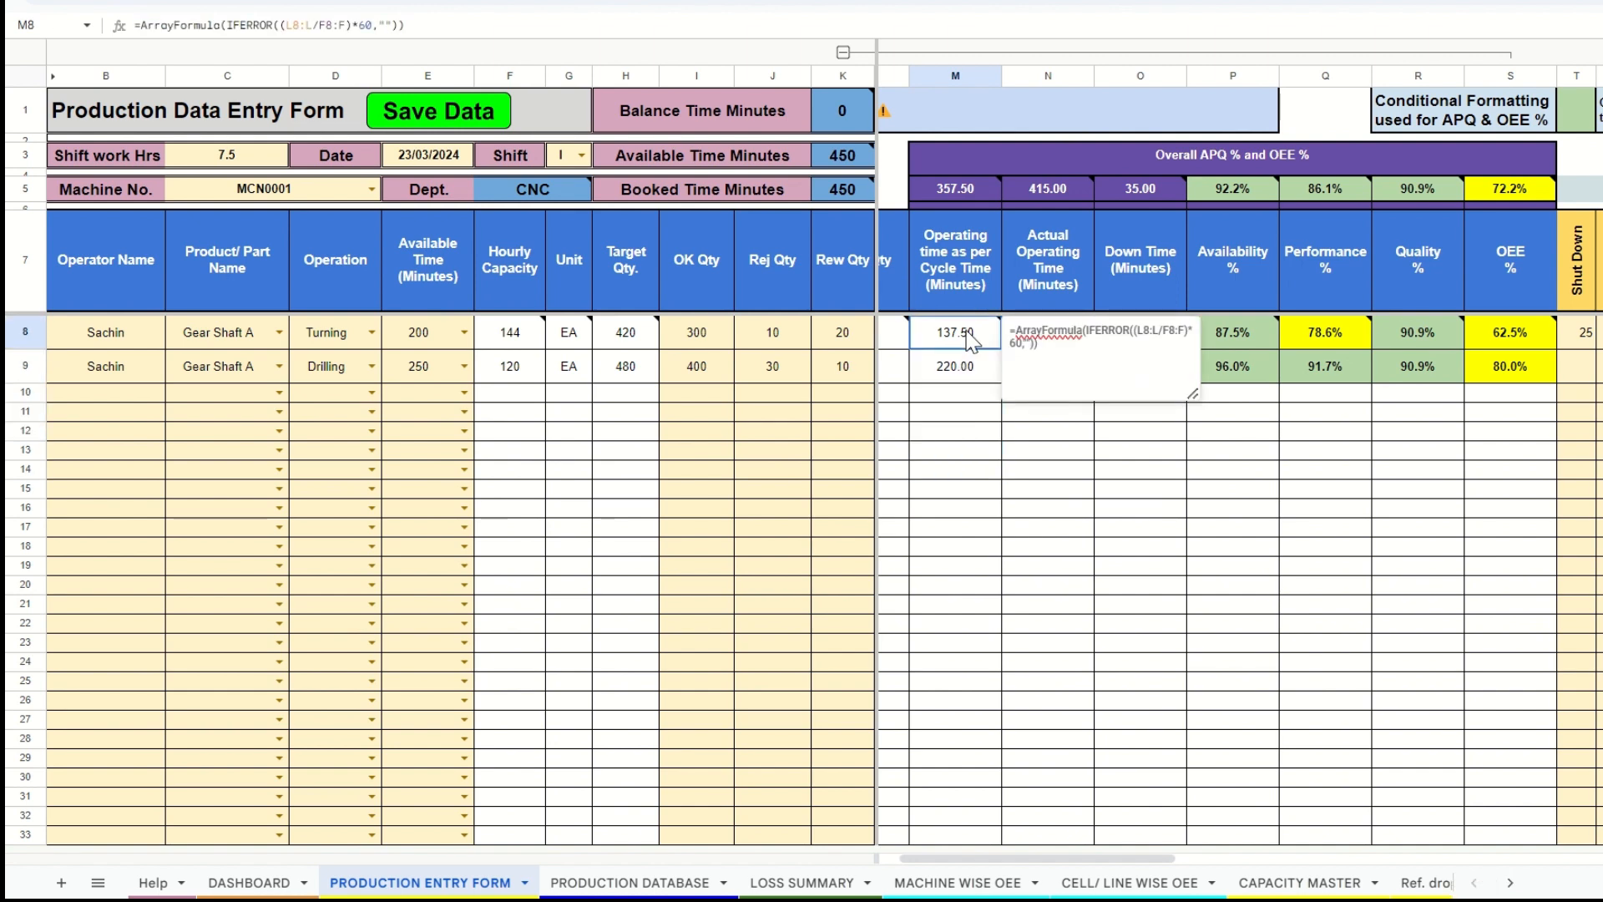
click(964, 374)
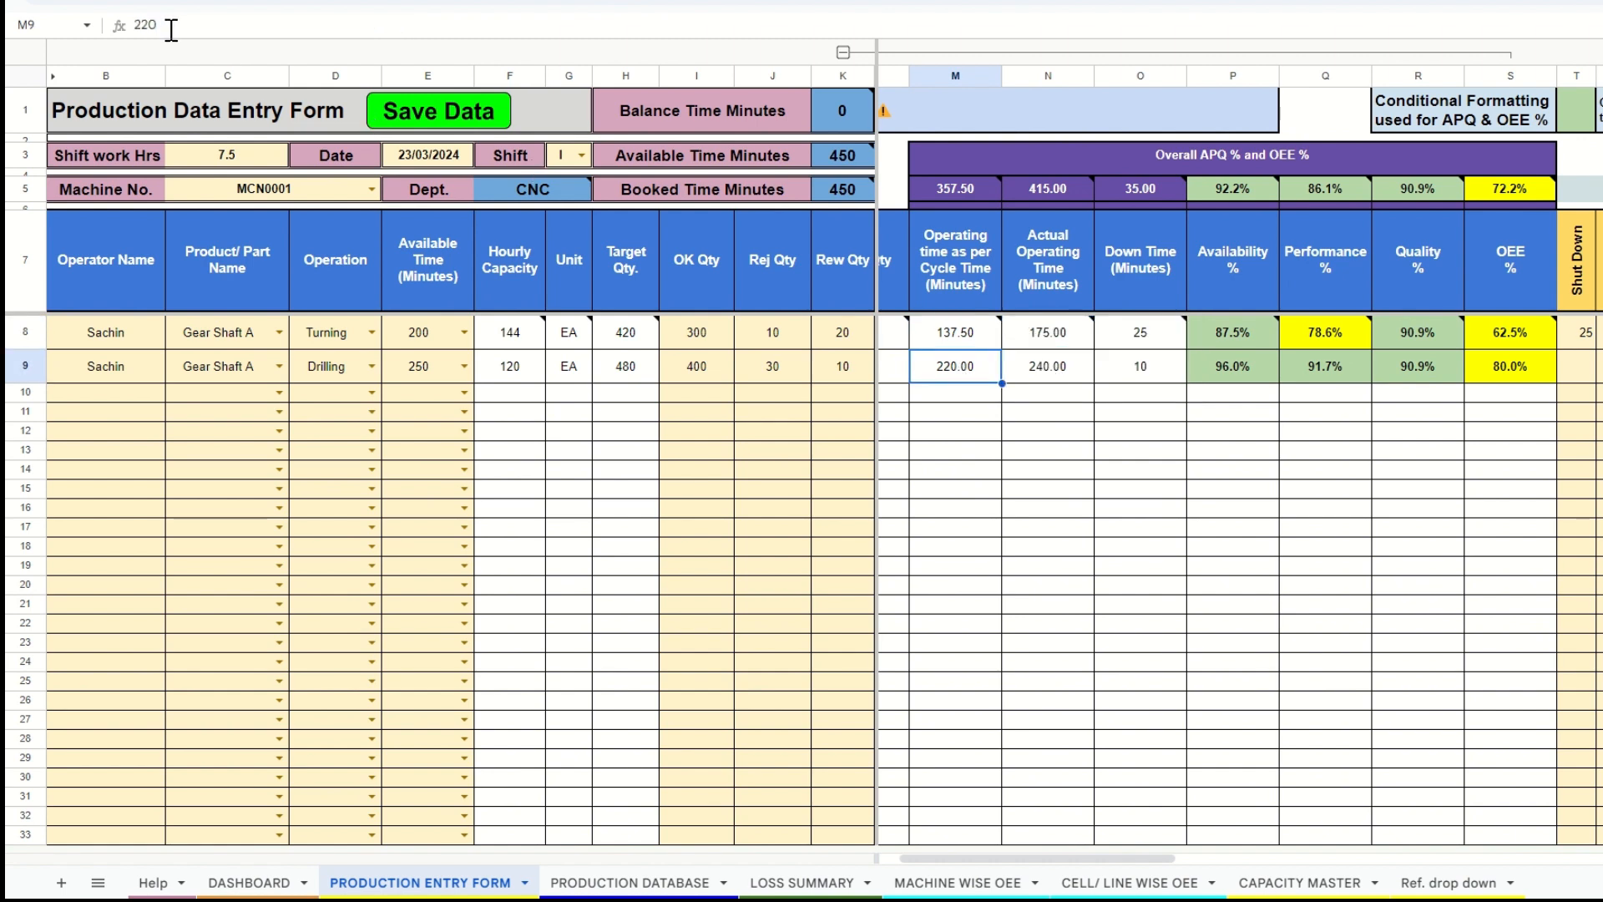
click(952, 332)
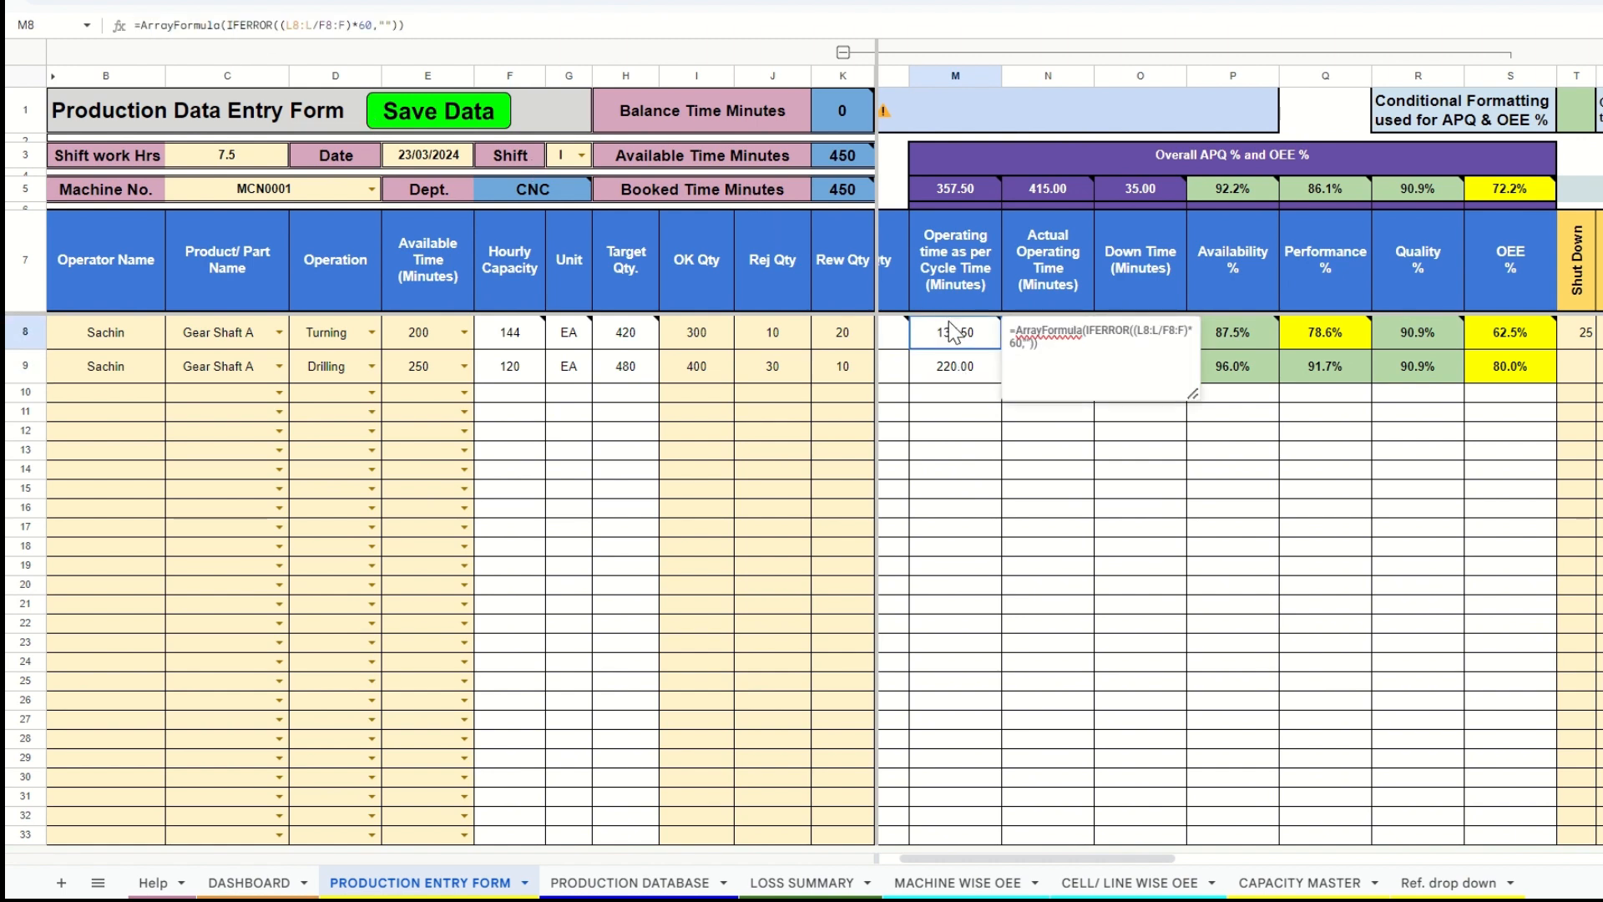
click(943, 374)
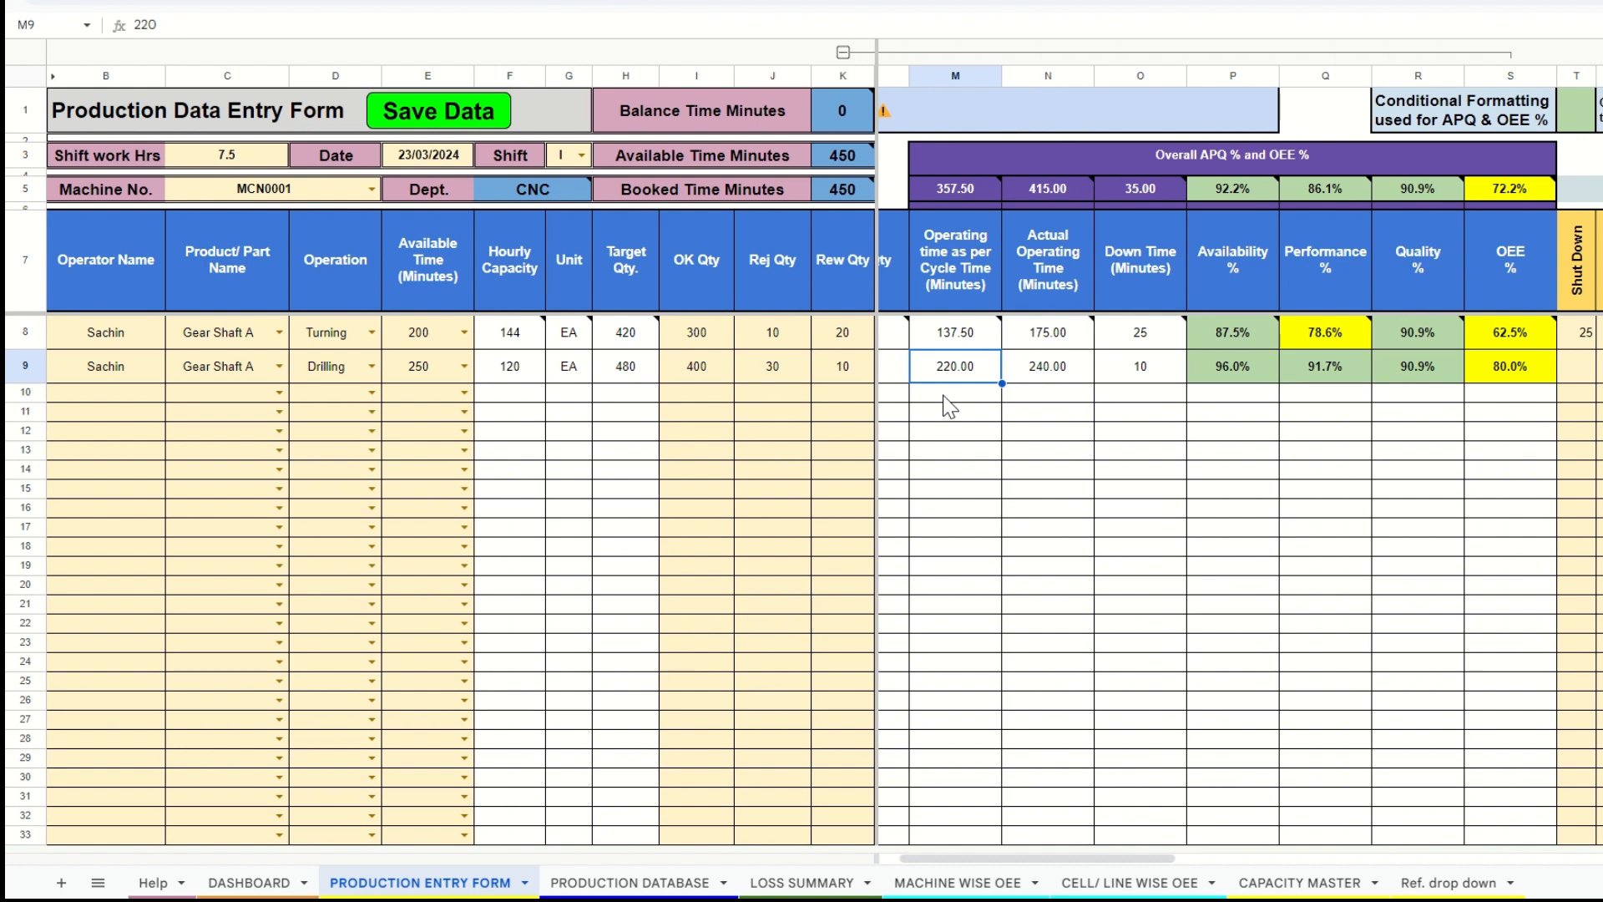
click(950, 349)
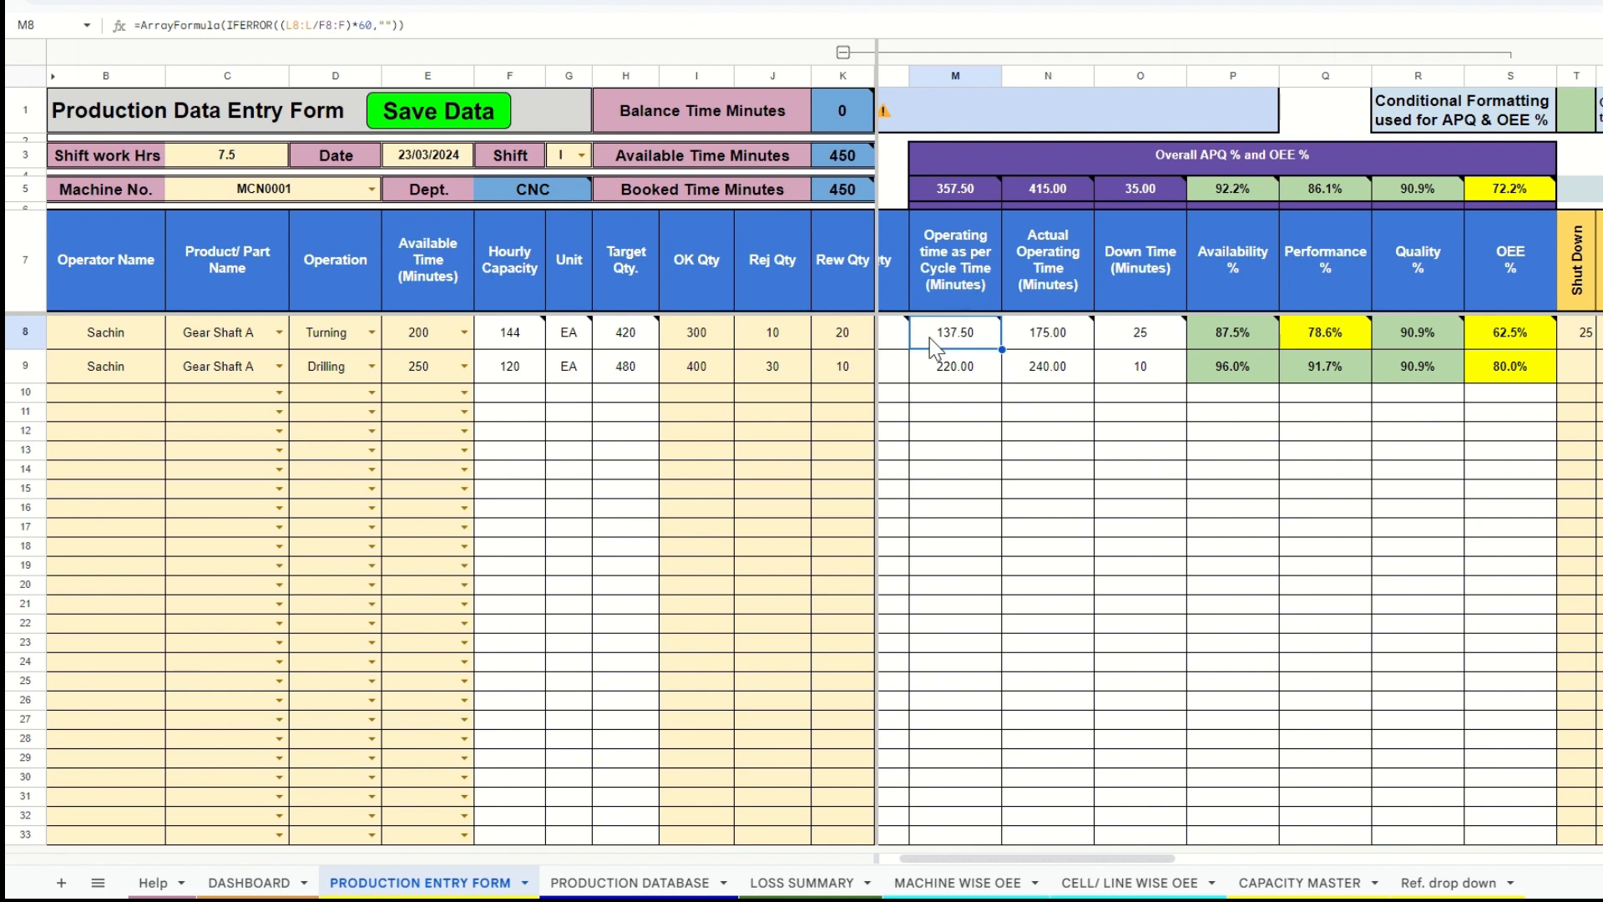
mouse_move(929, 337)
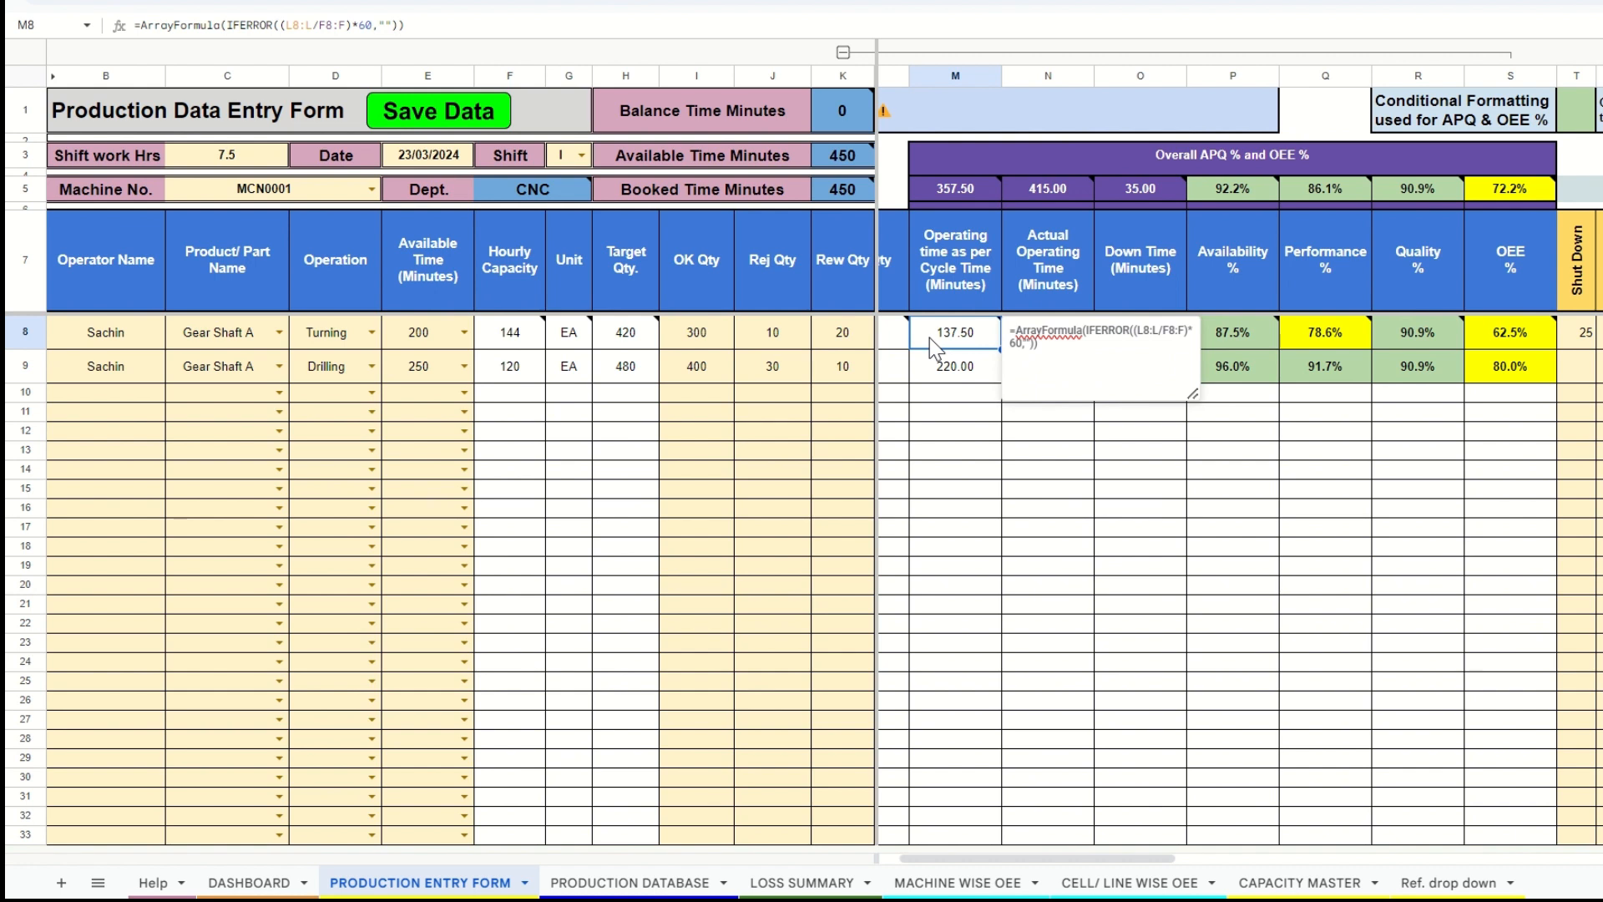
- Review the calculated columns for both entries, from Total Qty through OEE %
click(809, 341)
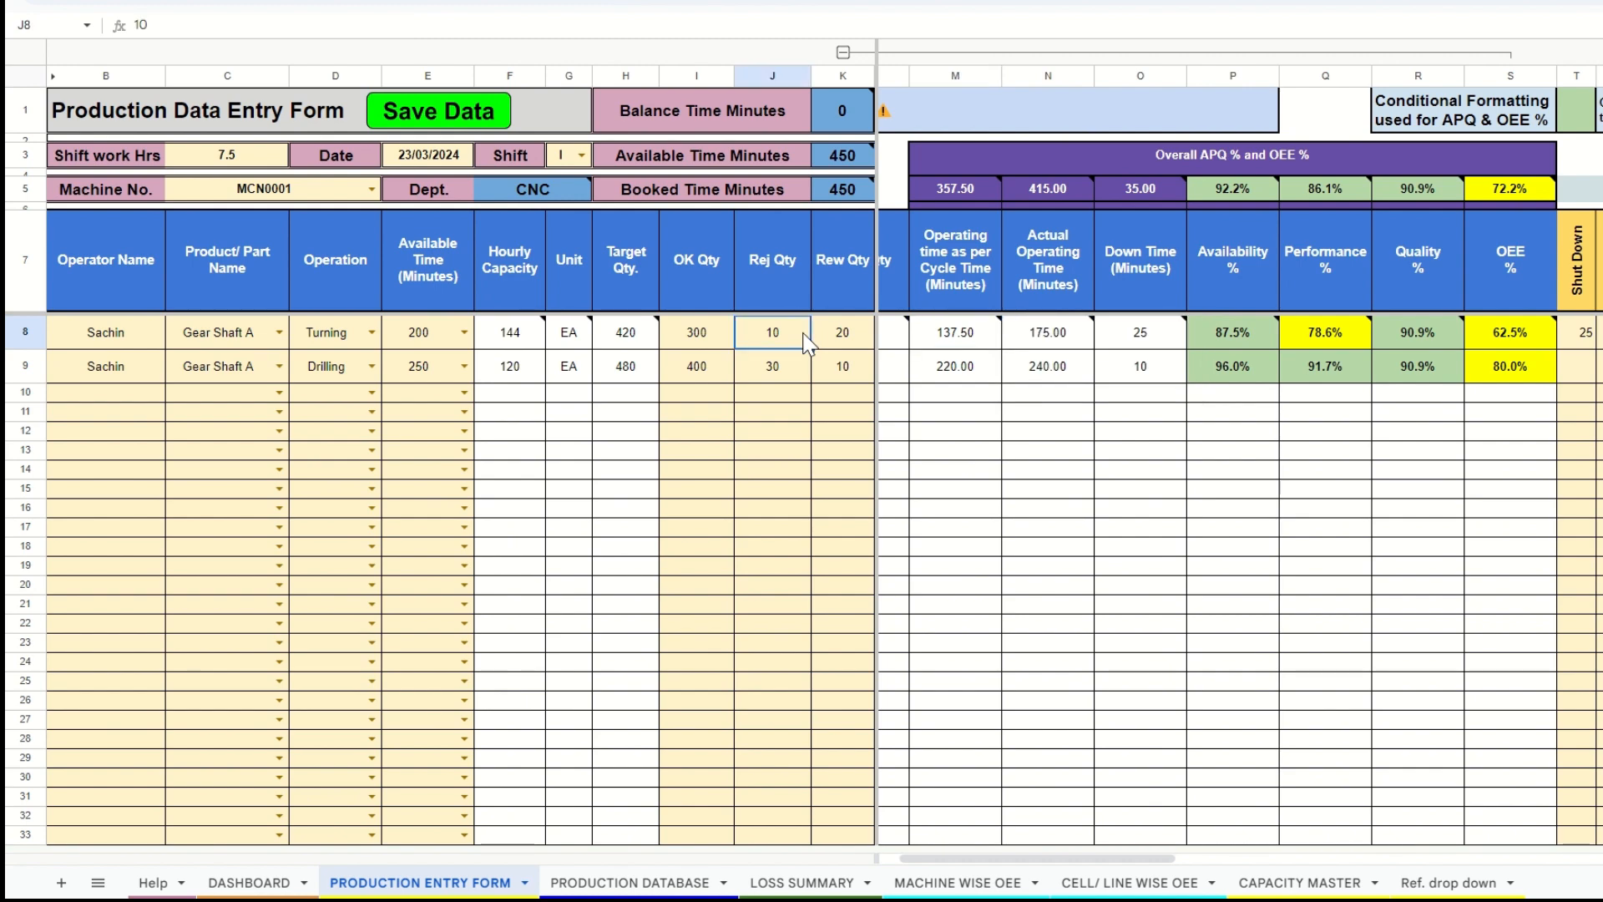
scroll(1515, 411, right, 5)
scroll(1564, 410, left, 6)
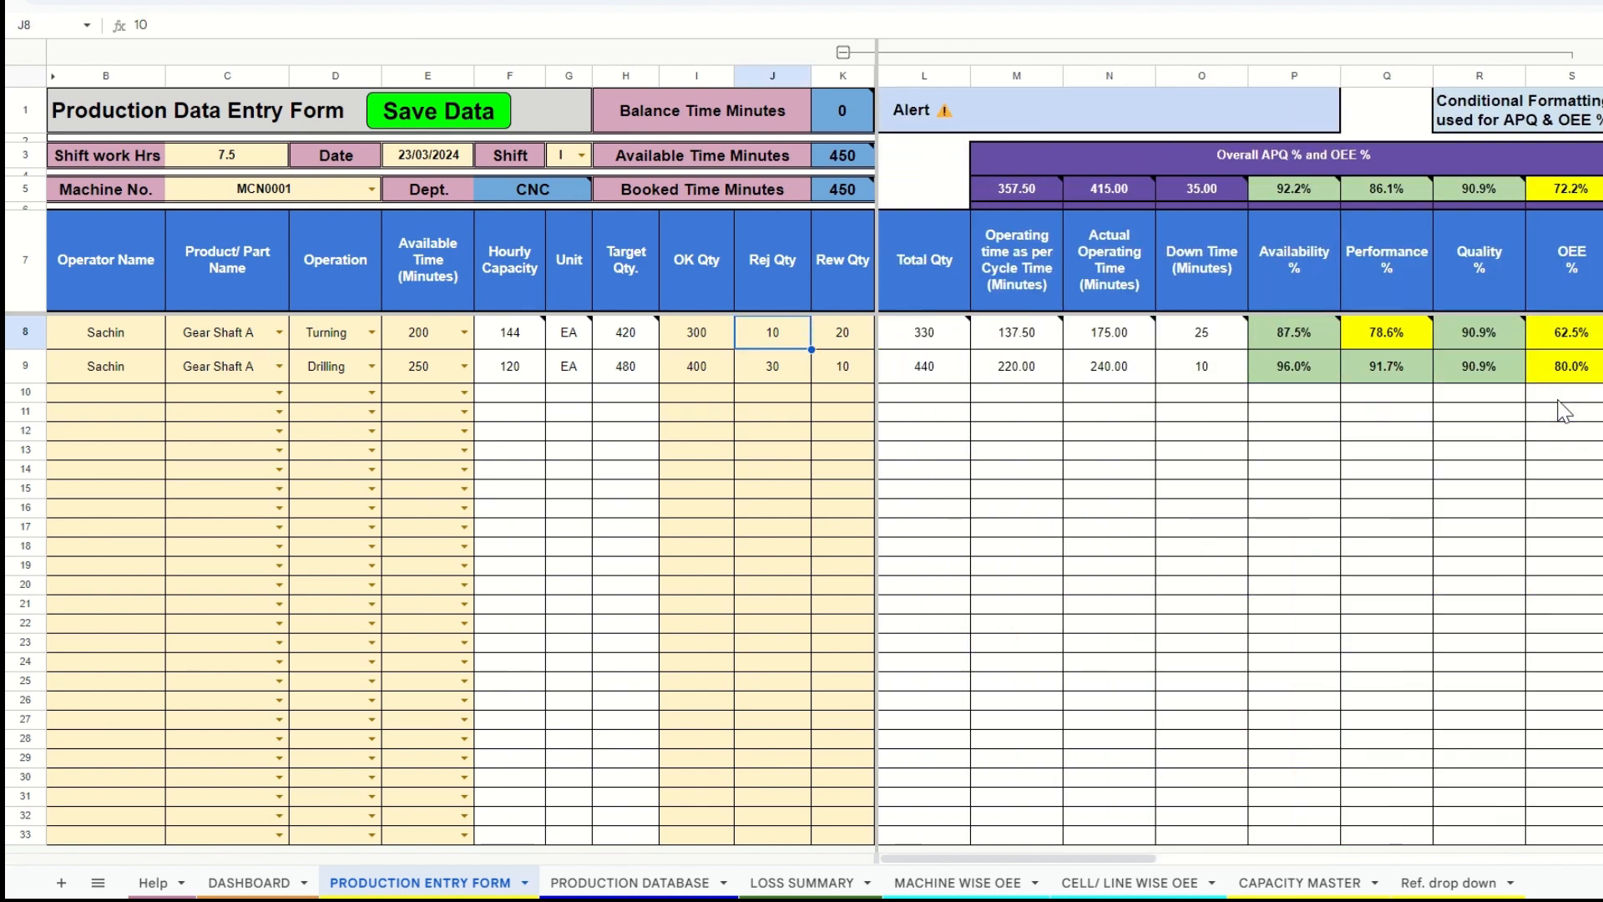
mouse_move(915, 310)
- Start saving the production entries, choose the Google account for script authorization and continue to the unverified Production report With OEE Dashboard app
click(428, 121)
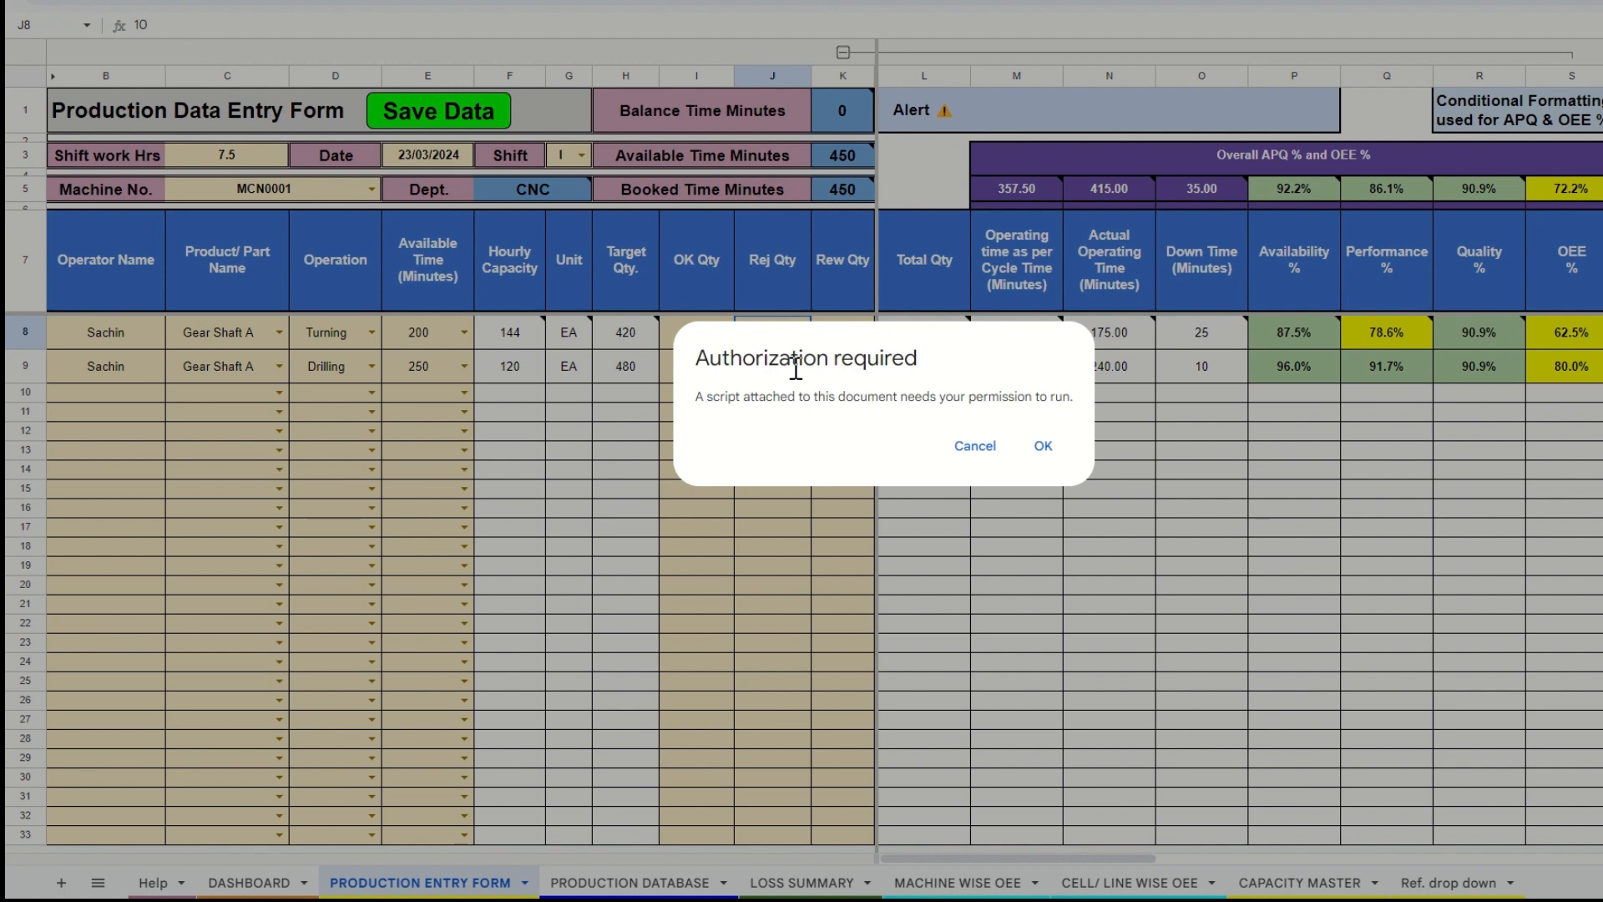
click(1044, 446)
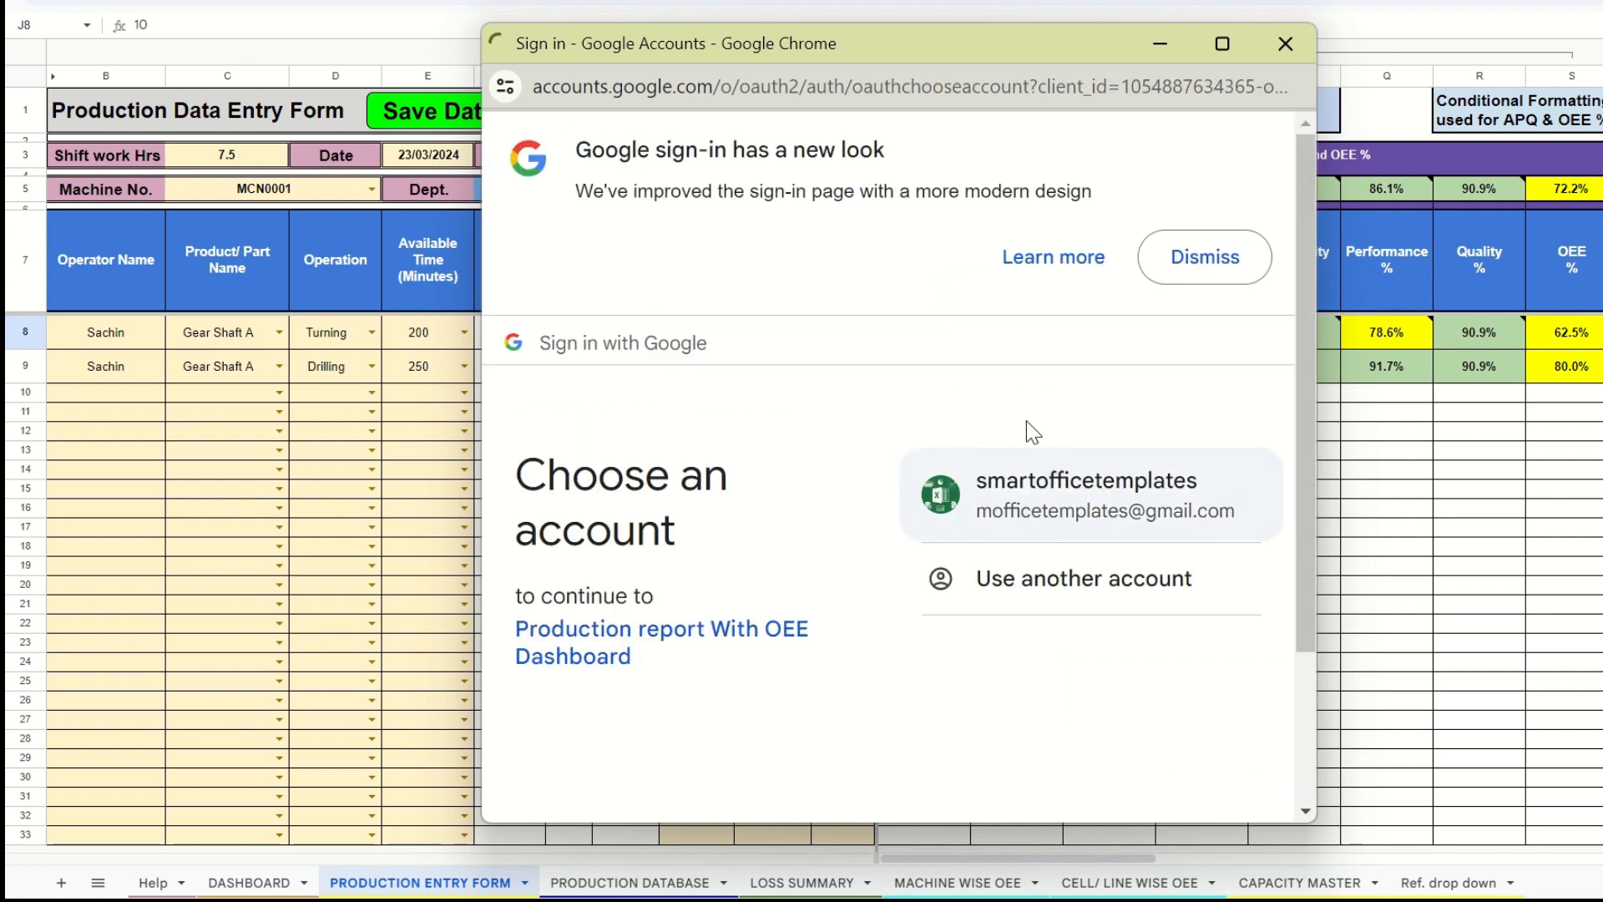
click(1027, 511)
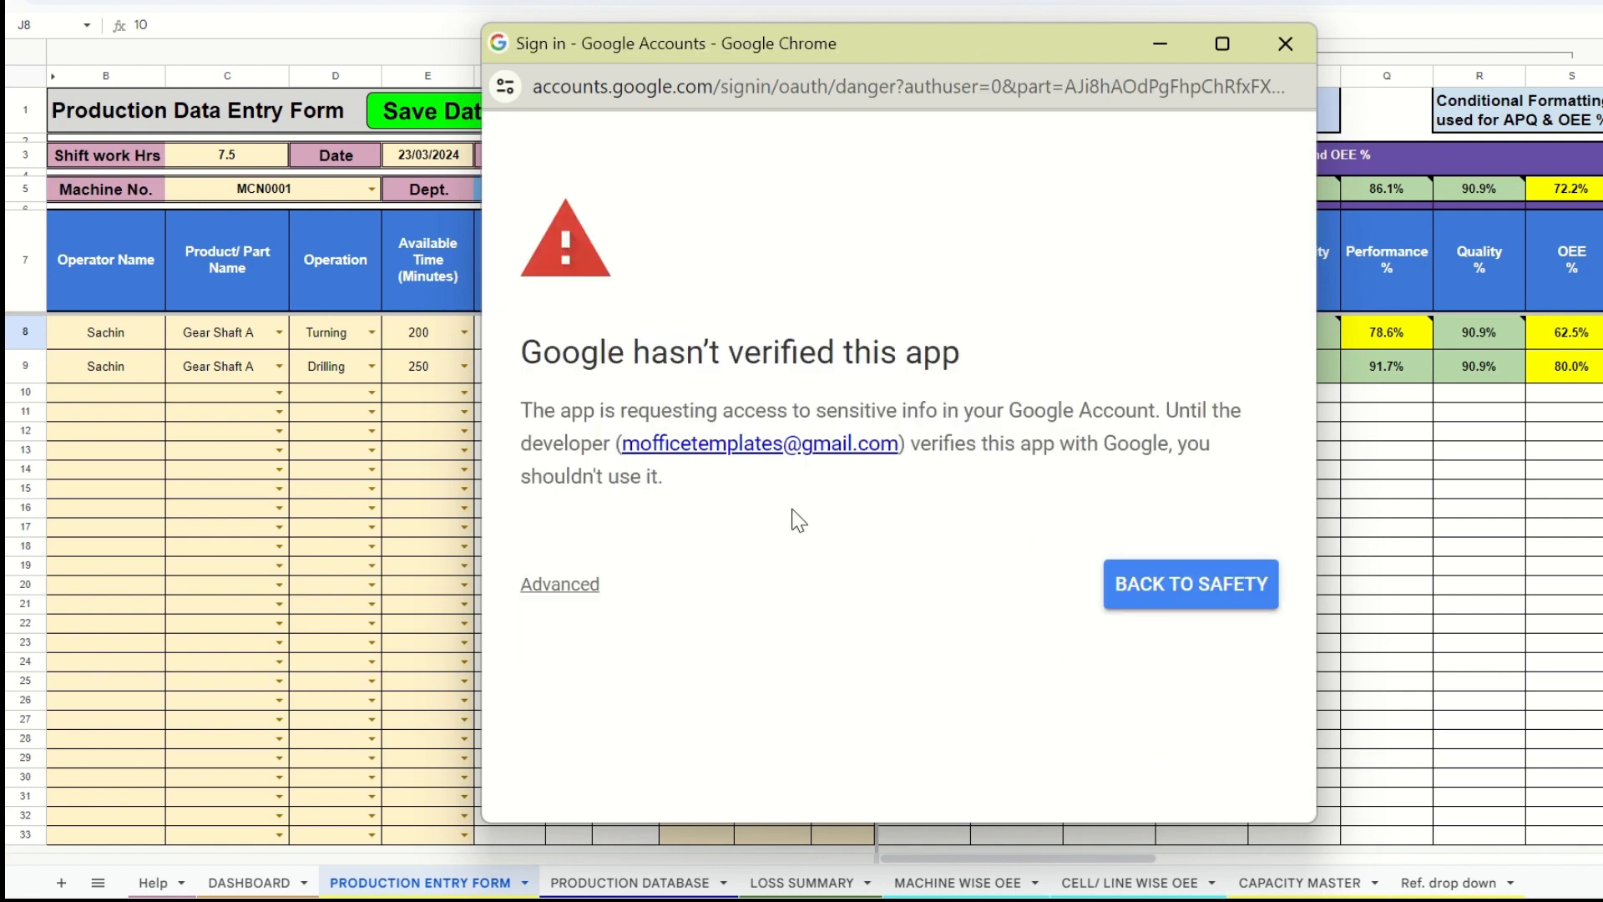
click(560, 583)
scroll(593, 584, down, 1)
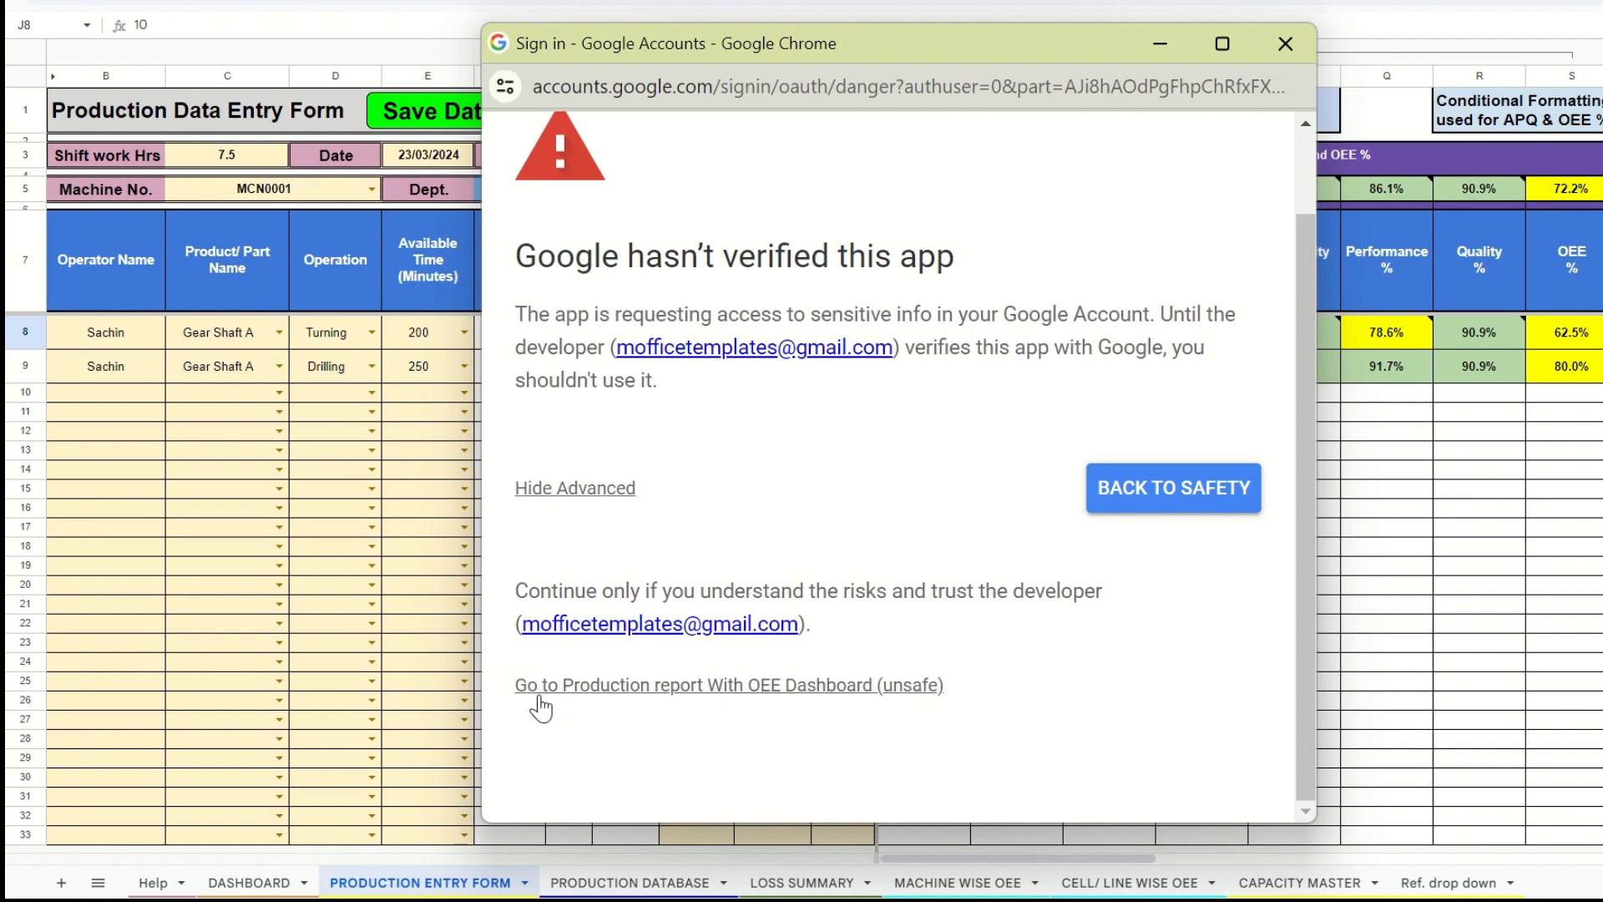
click(624, 688)
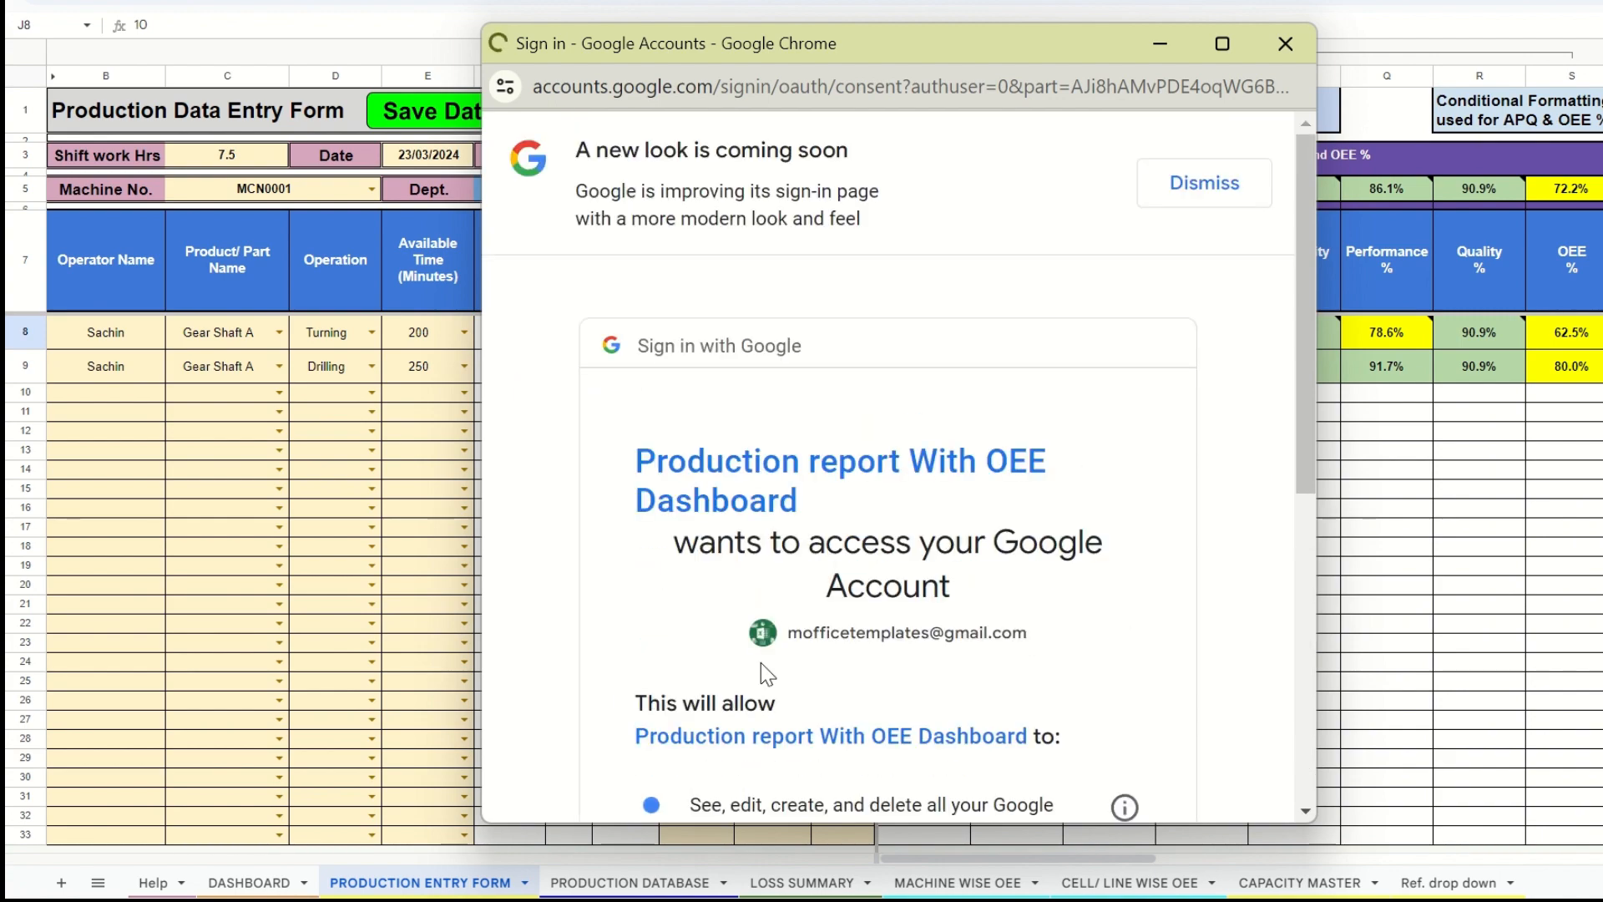
- Review the permissions requested by Production report With OEE Dashboard and allow access to the Google account
scroll(760, 663, down, 6)
scroll(901, 683, up, 3)
scroll(903, 689, up, 2)
scroll(906, 696, down, 5)
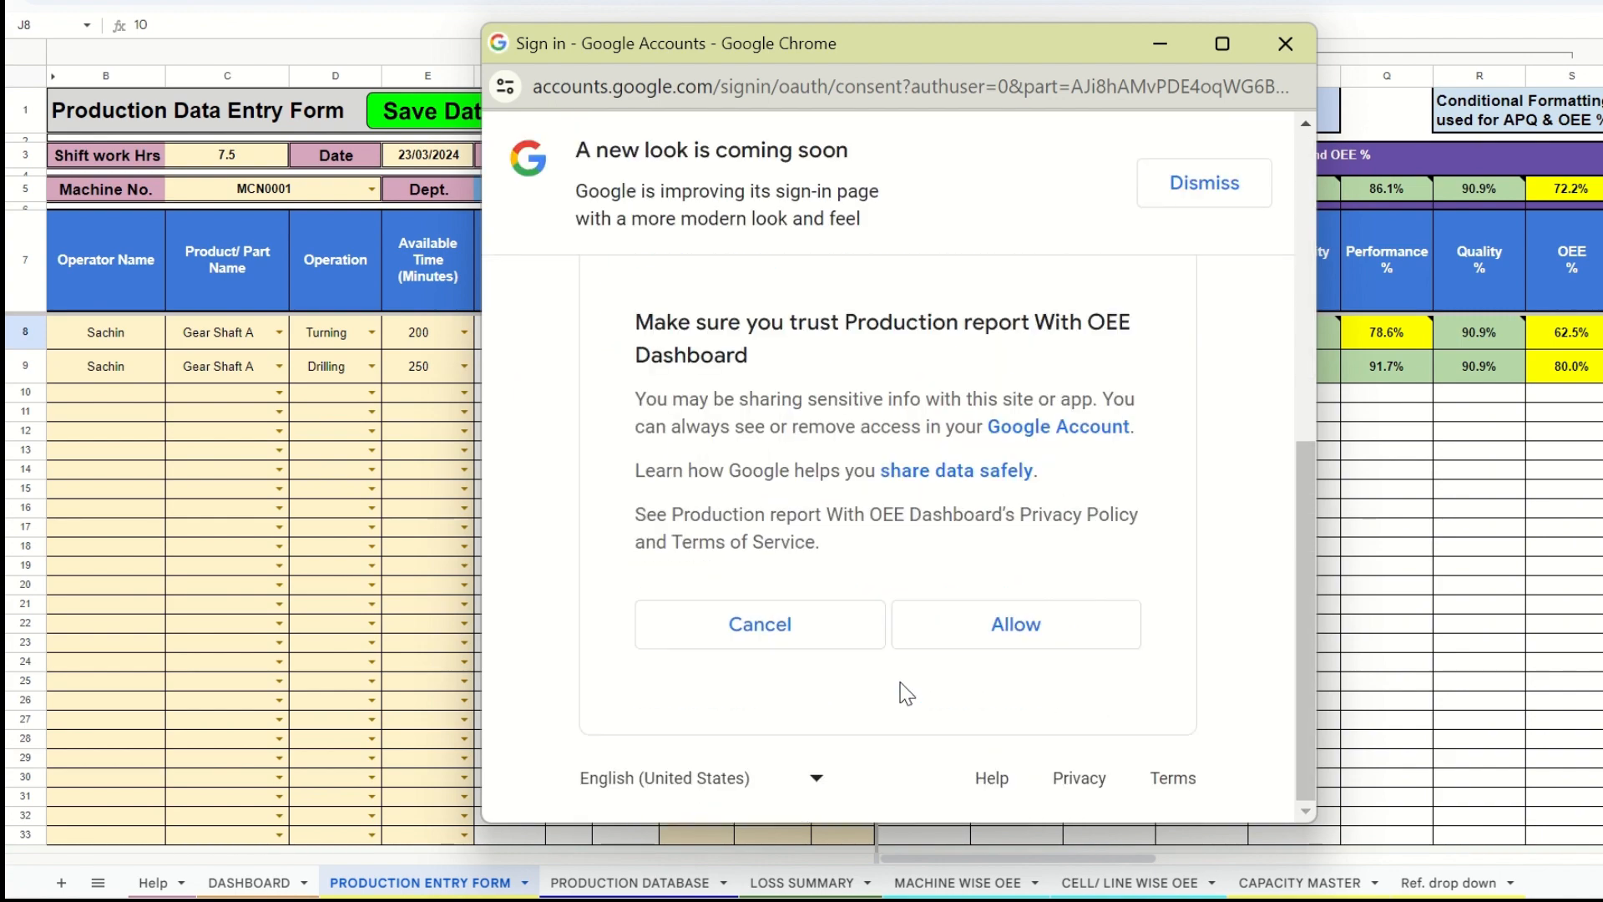
click(993, 626)
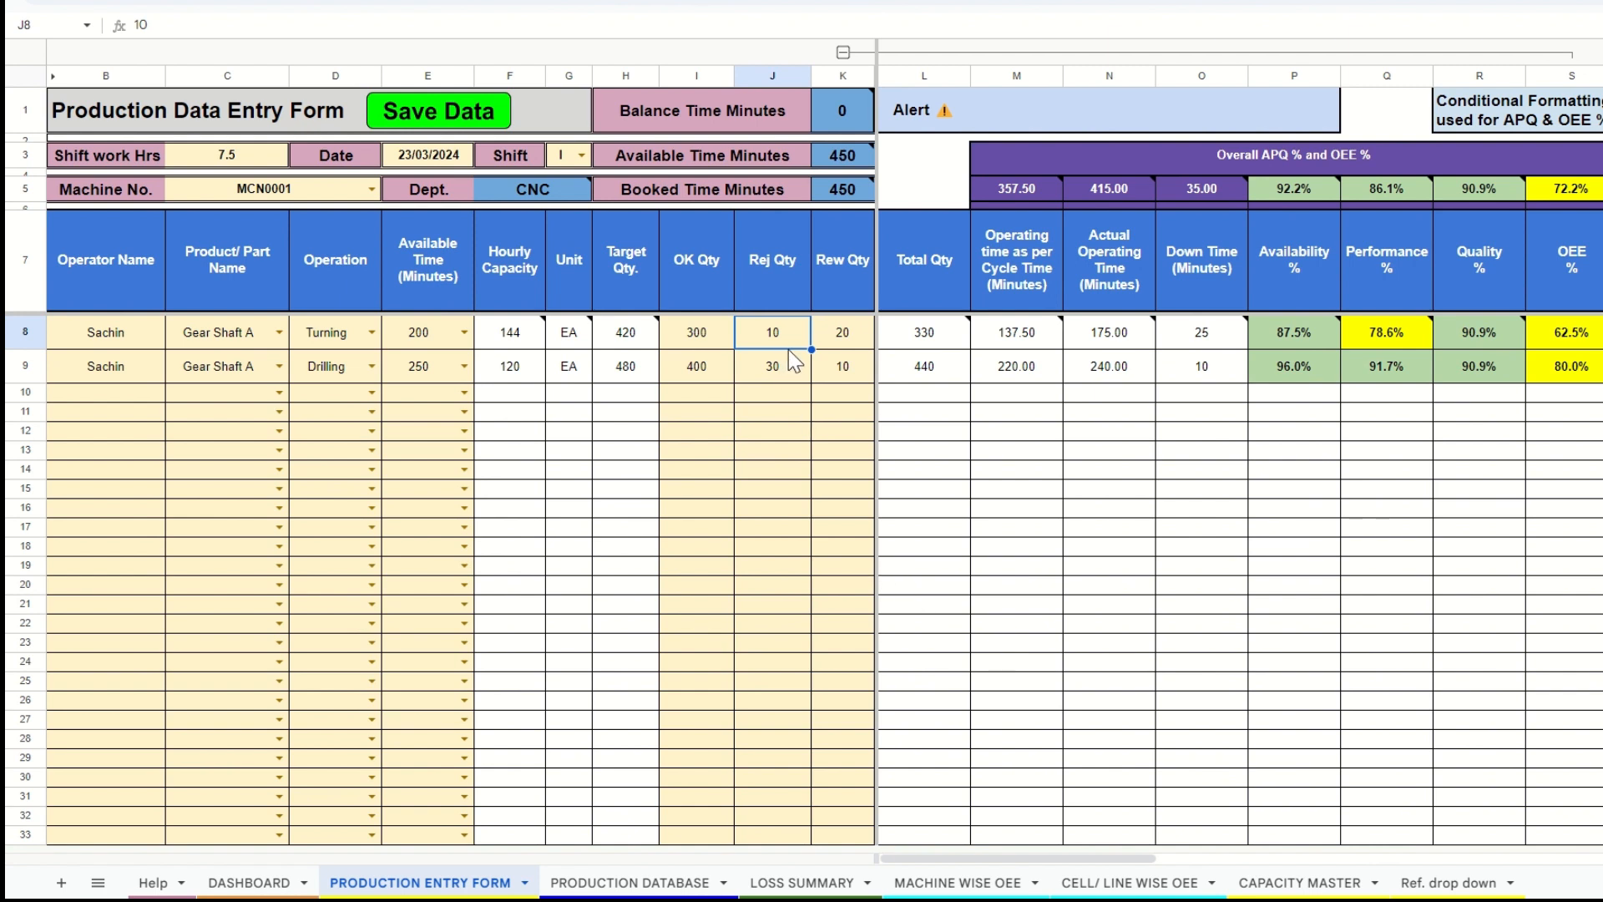
- Save the two MCN0001 production entries with the authorized script and open the PRODUCTION DATABASE sheet
click(458, 126)
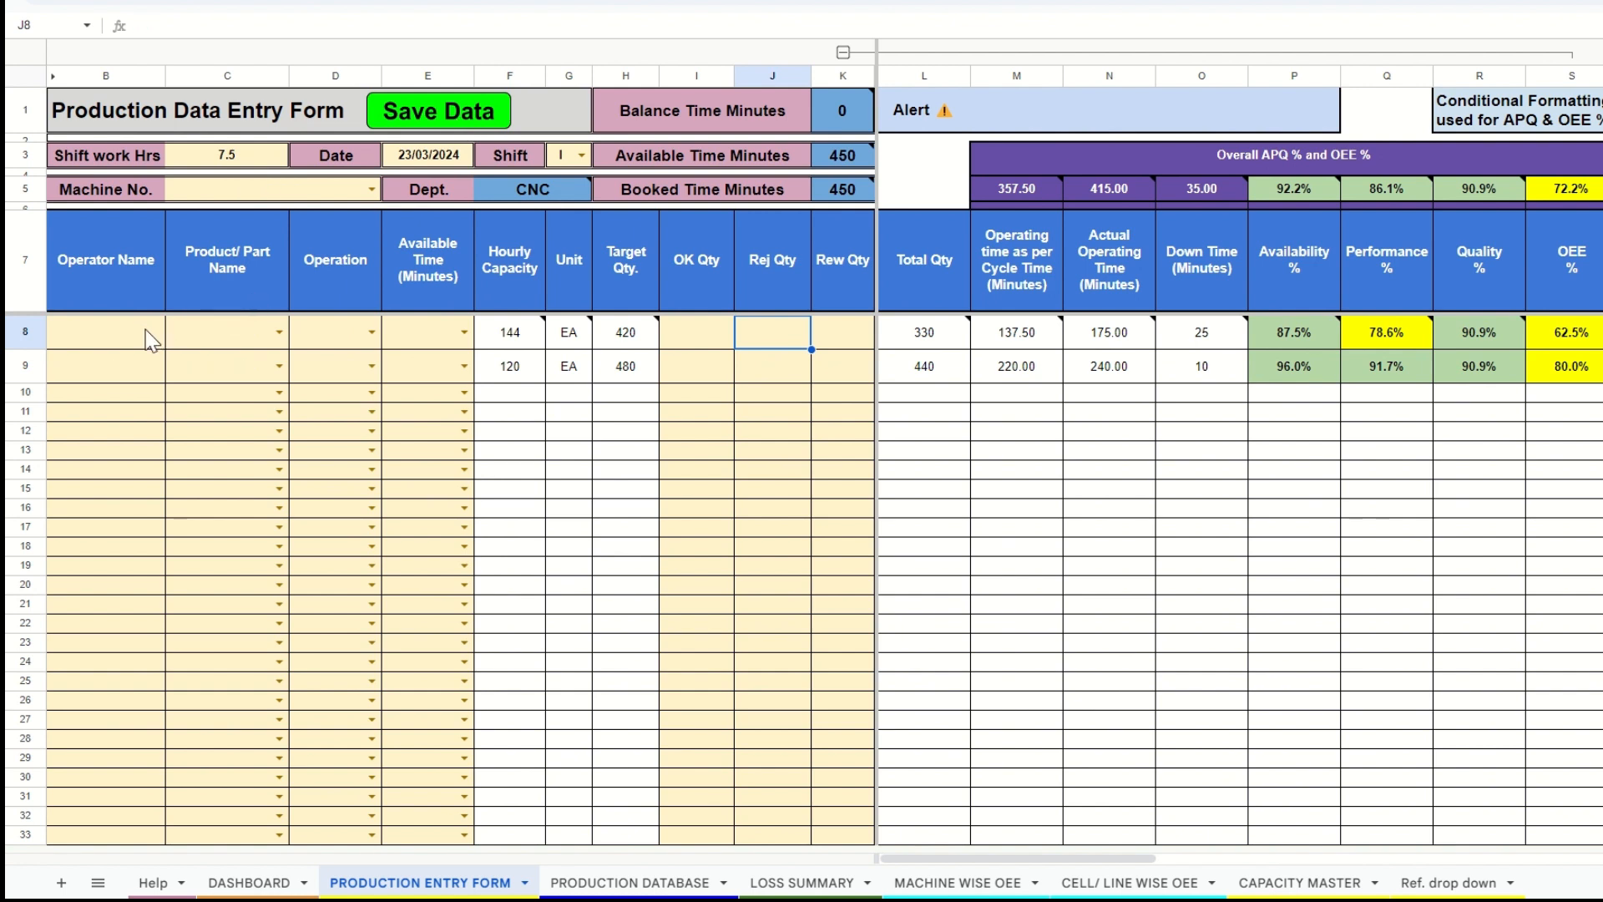
drag(142, 329, 423, 366)
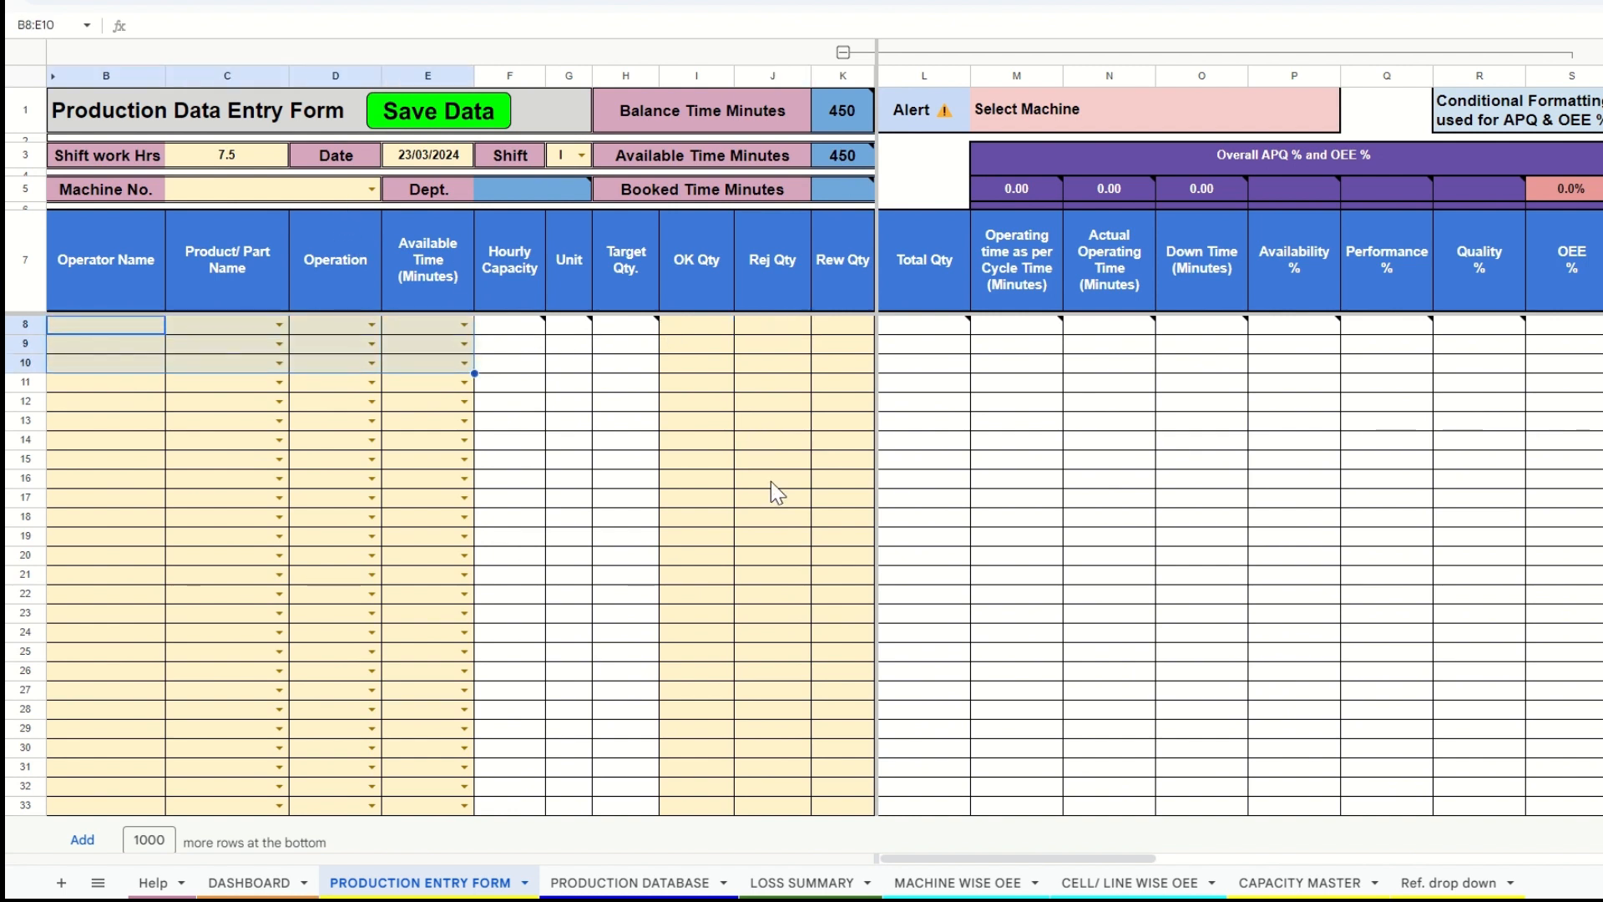
click(647, 883)
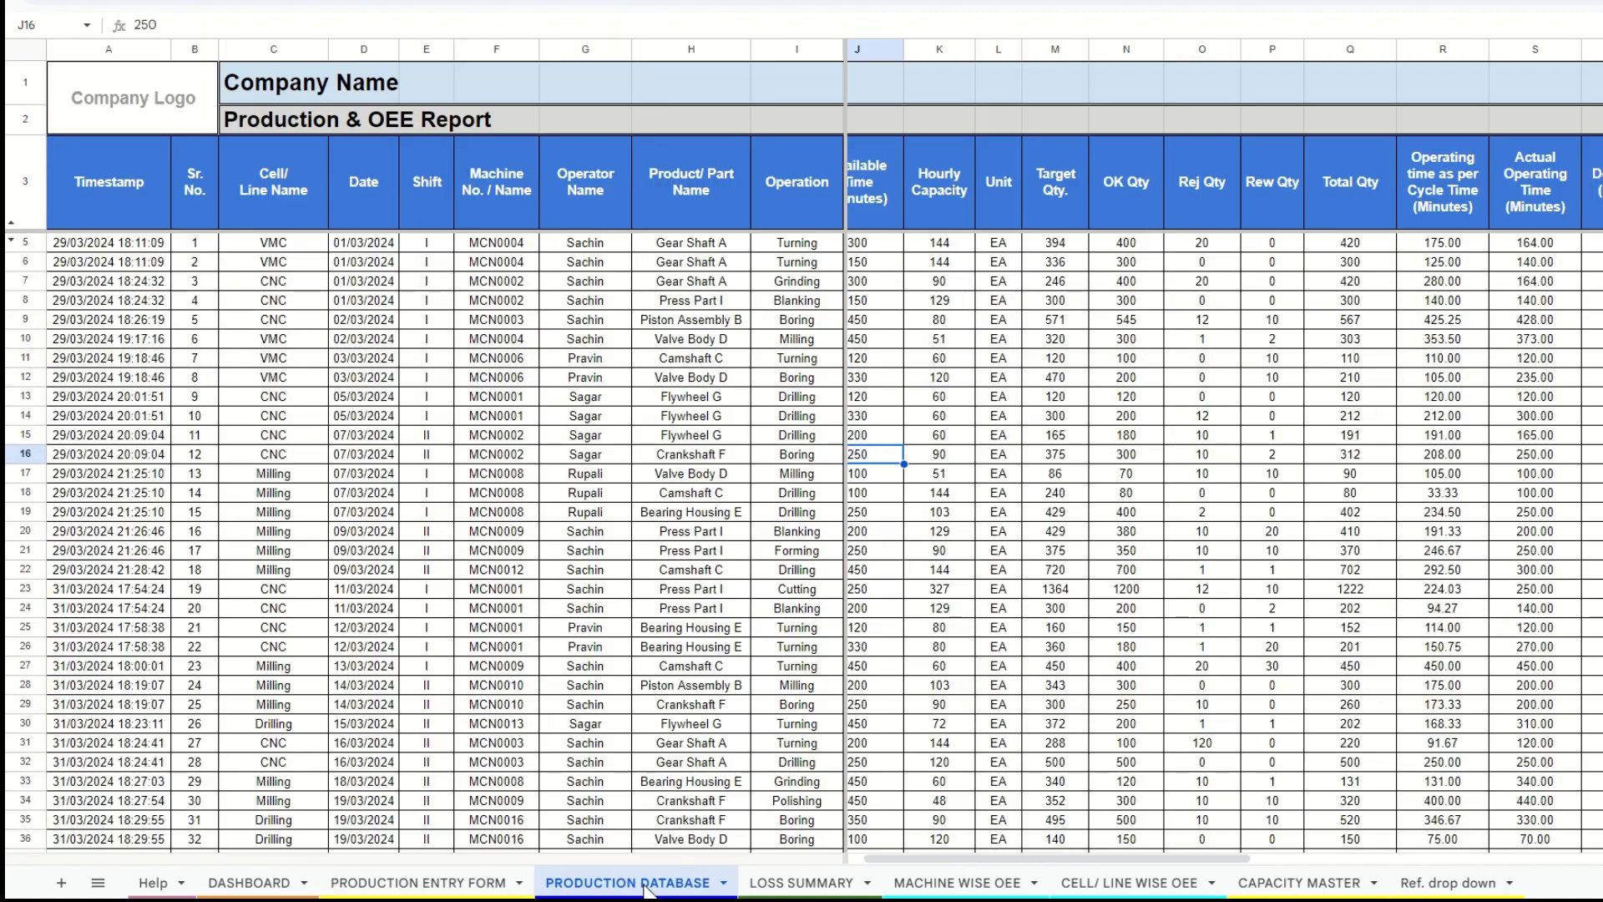
- Review the two newly saved MCN0001 entries at the end of PRODUCTION DATABASE, from the timestamp across to the loss columns
scroll(468, 614, down, 8)
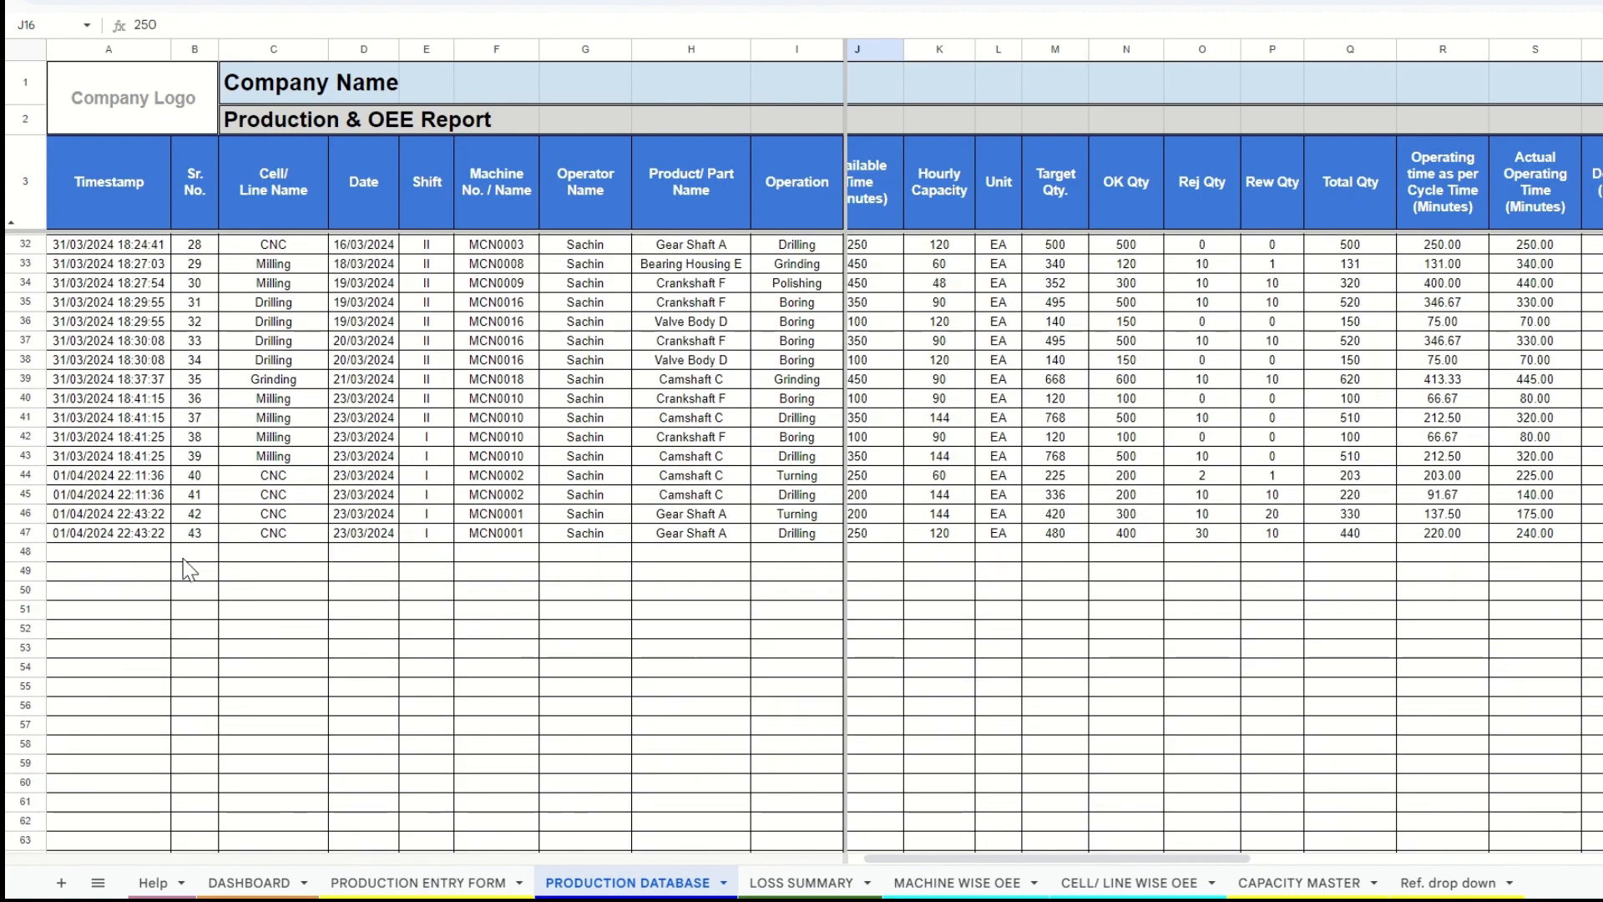
click(139, 515)
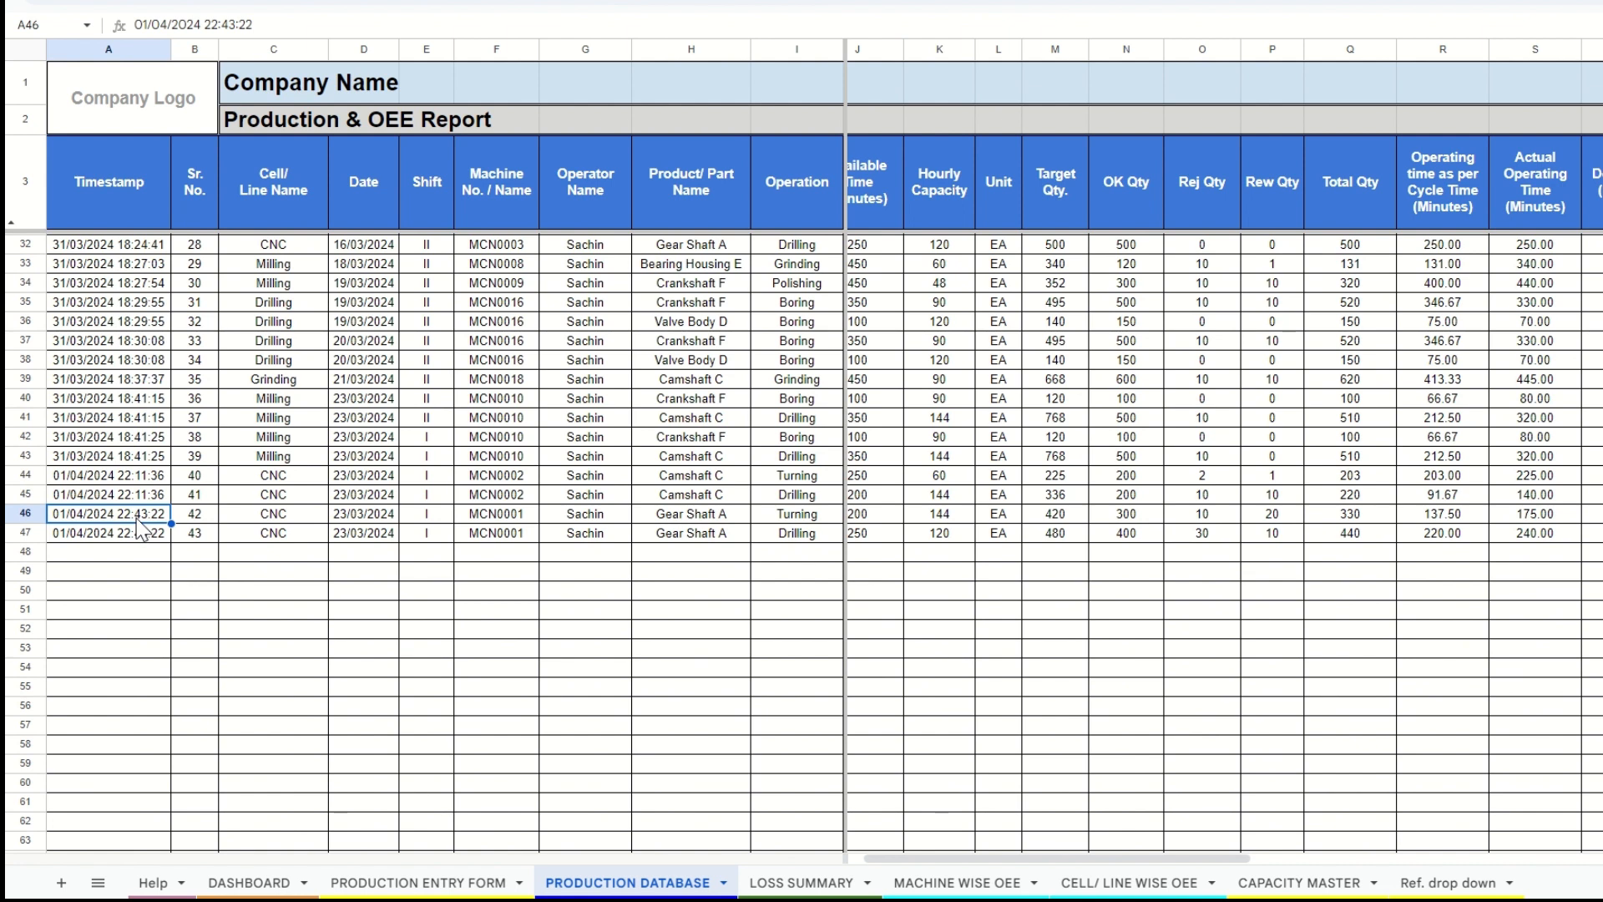
drag(137, 518, 971, 559)
scroll(966, 549, left, 1)
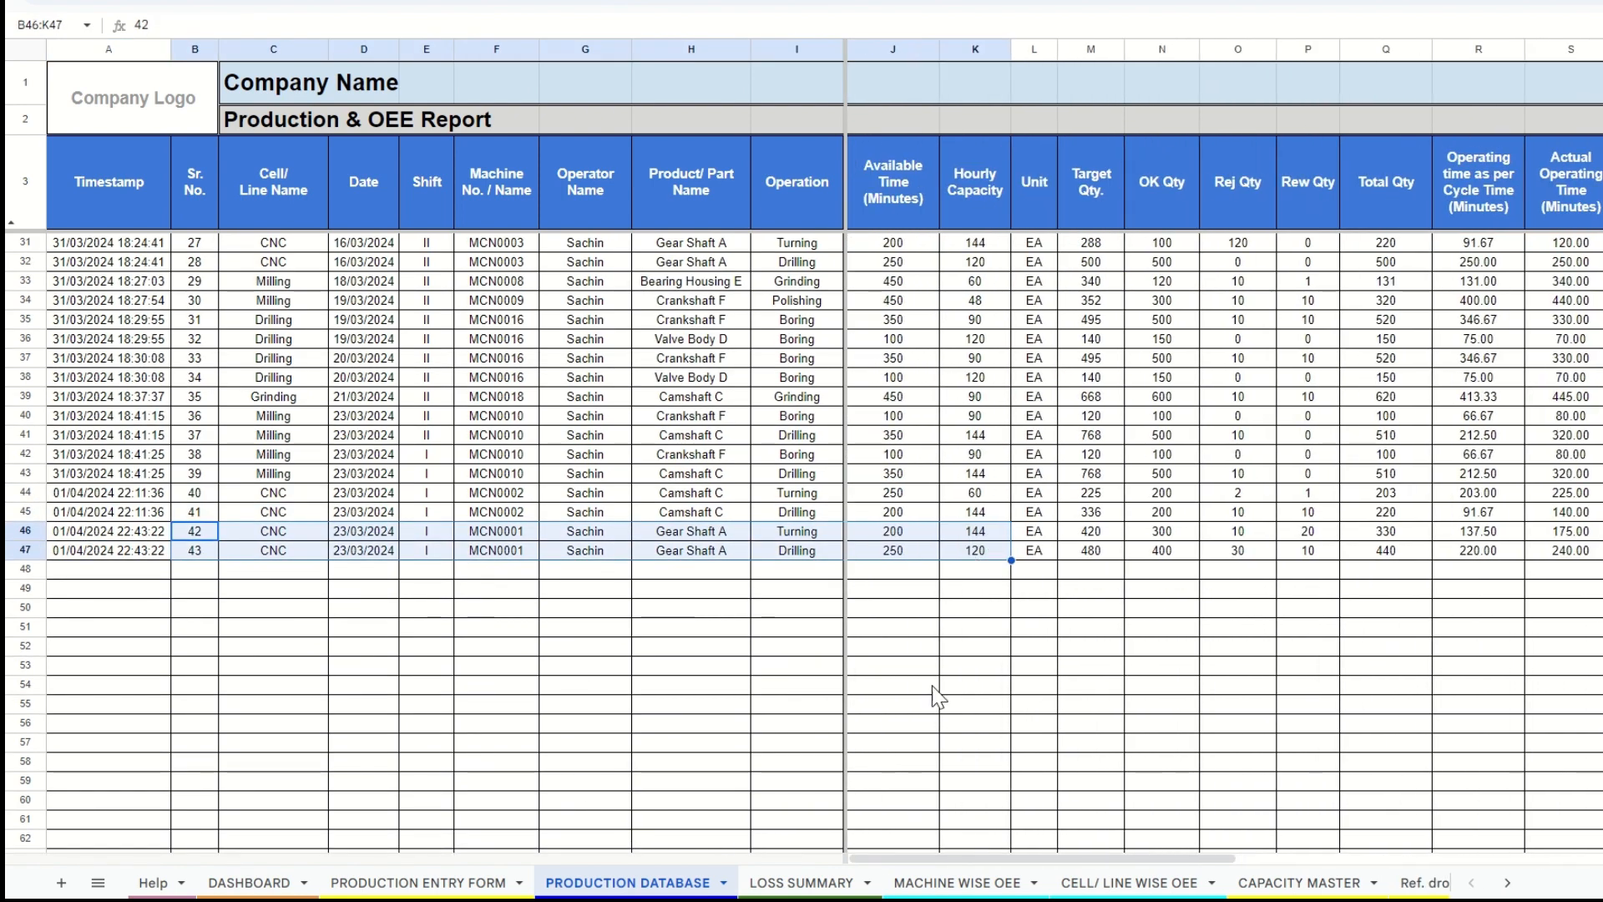
click(1036, 606)
scroll(1035, 605, right, 5)
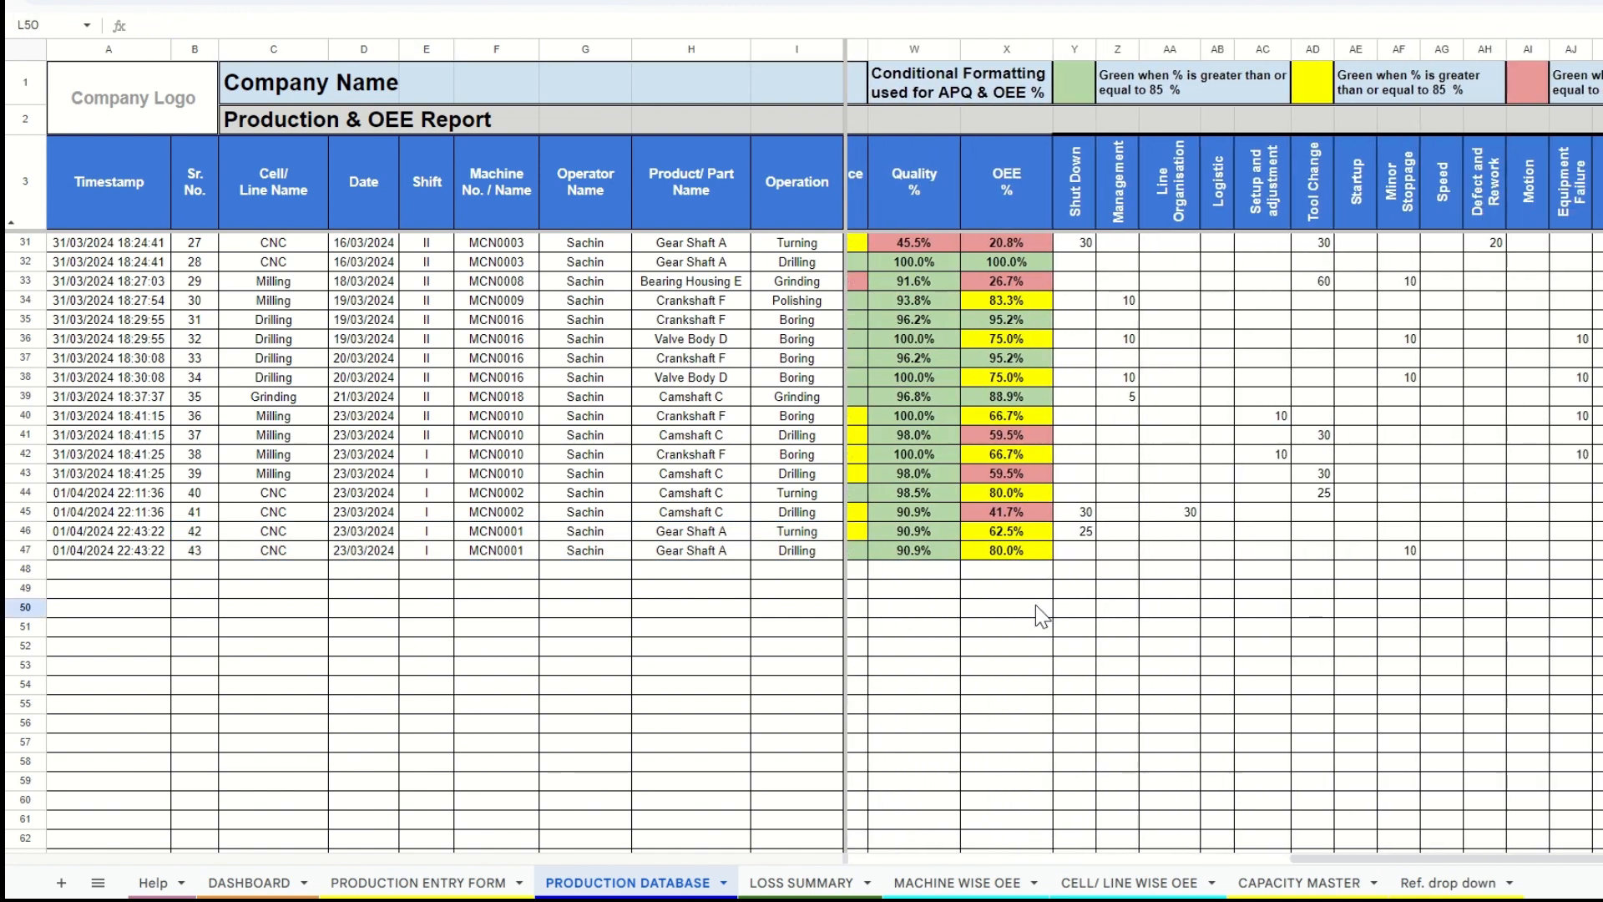
scroll(1035, 604, left, 3)
scroll(1036, 604, right, 4)
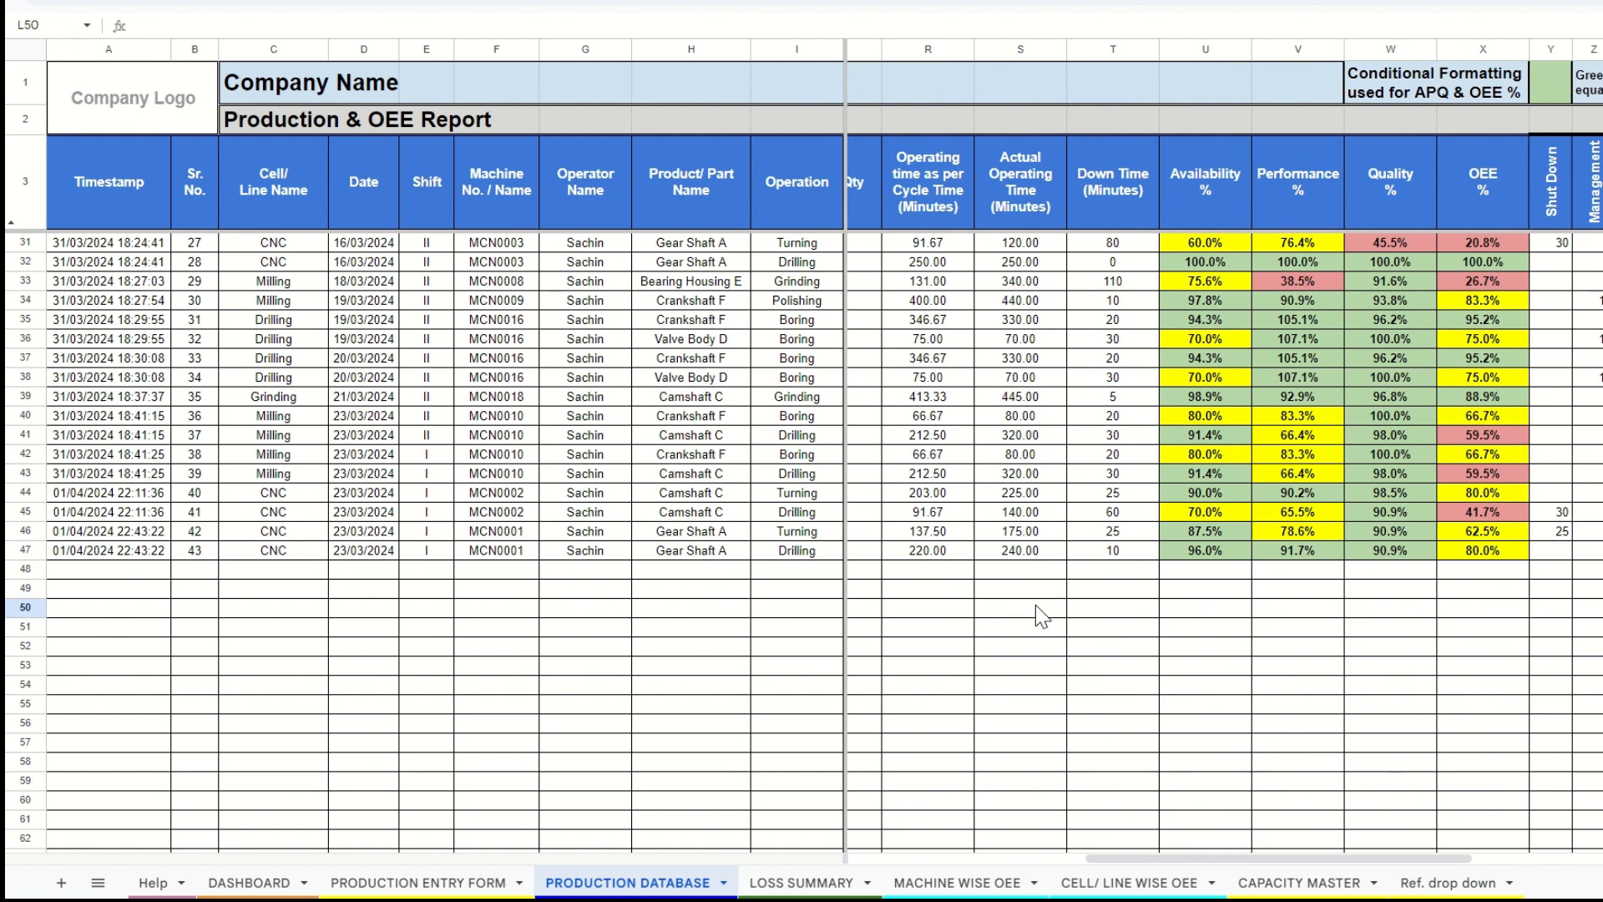
- Examine the colour-coded Availability, Performance, Quality and OEE percentages of the latest records, along with their loss-type minutes
click(1182, 516)
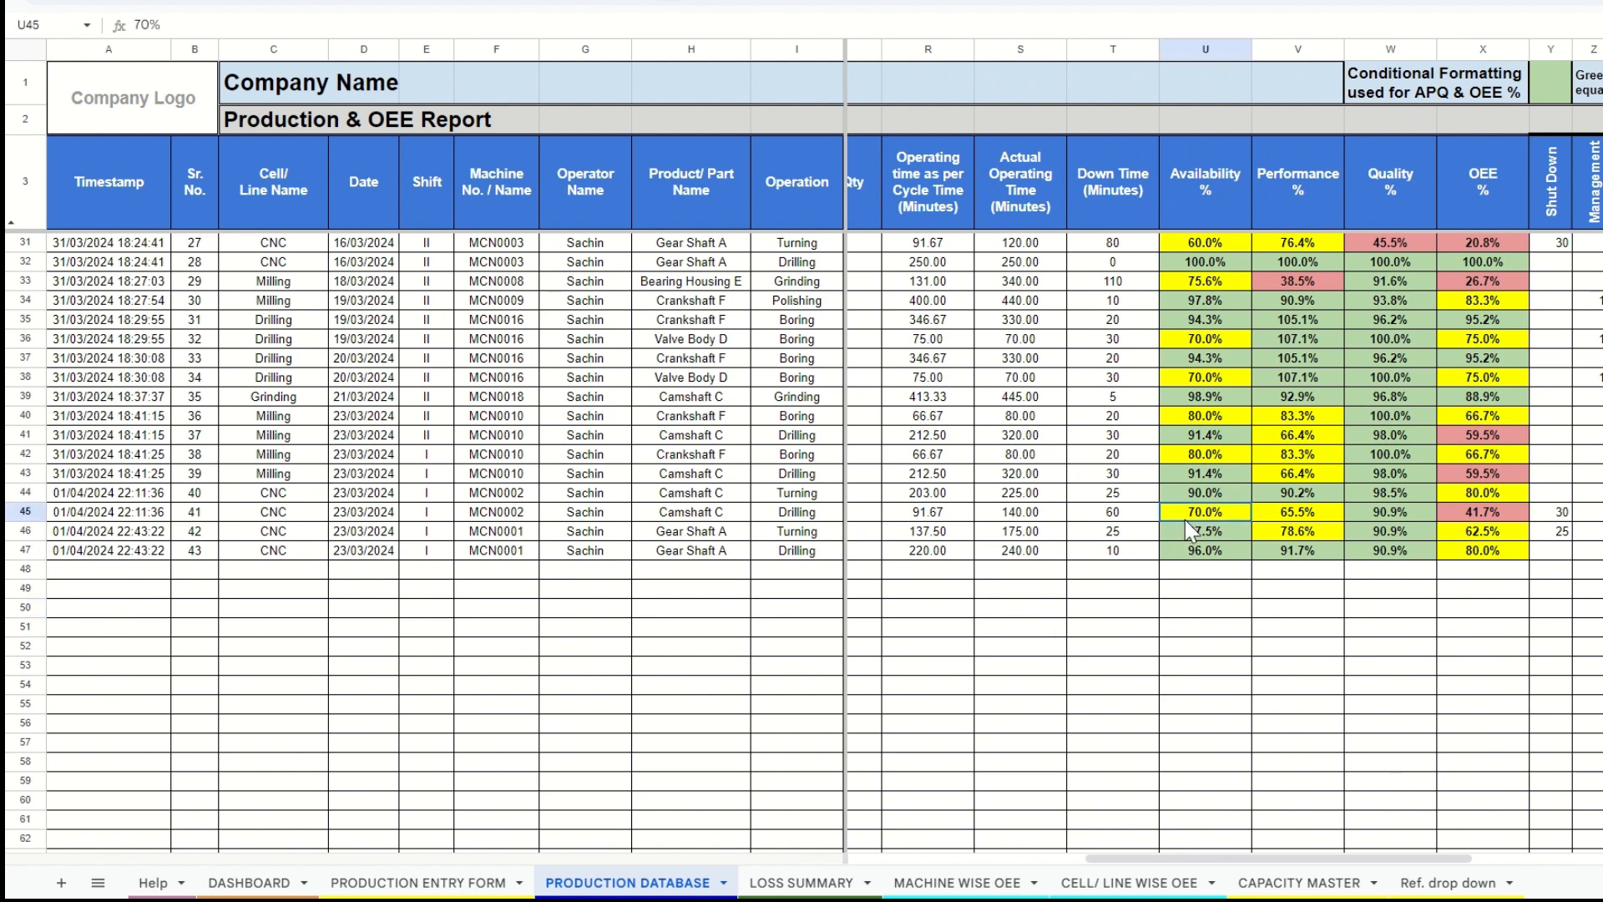
click(1230, 453)
click(1268, 457)
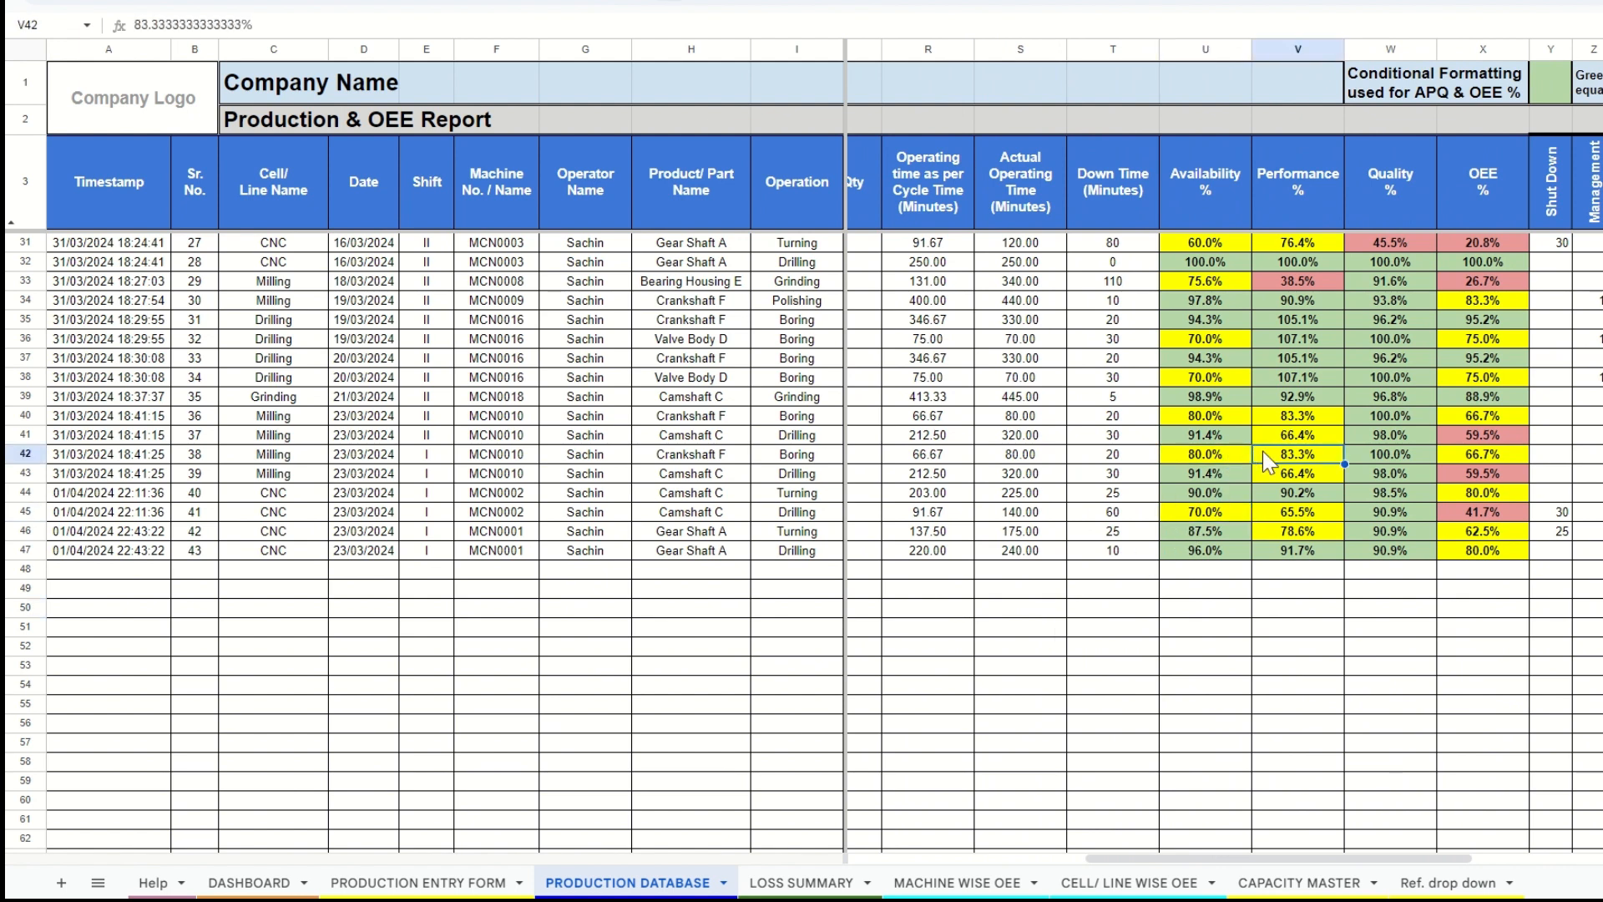
click(1306, 480)
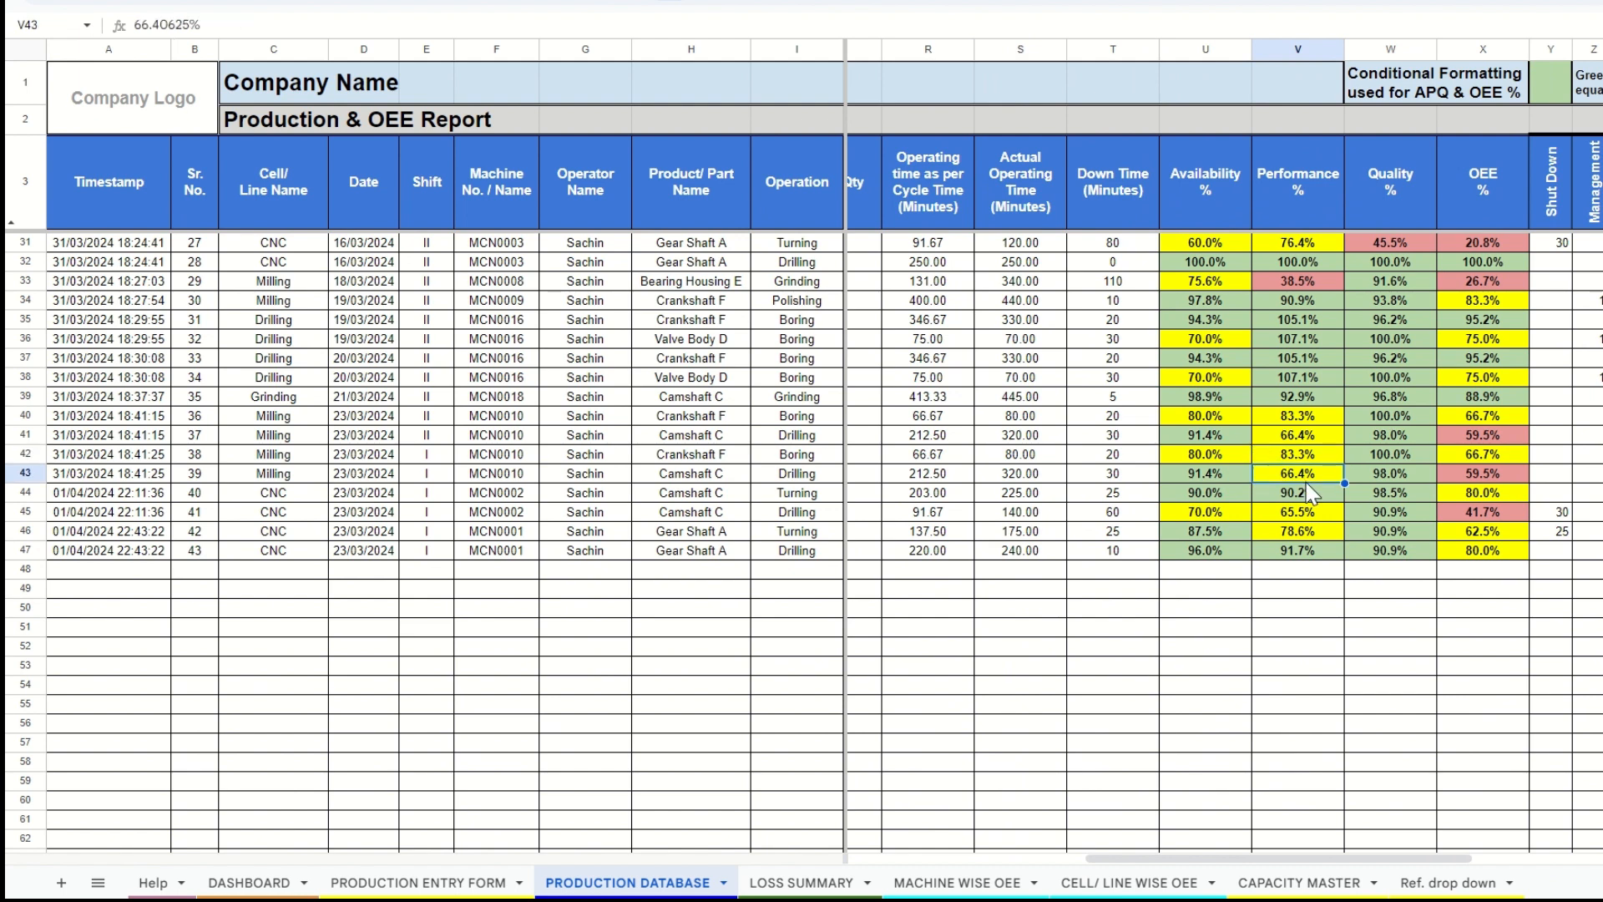
click(1370, 533)
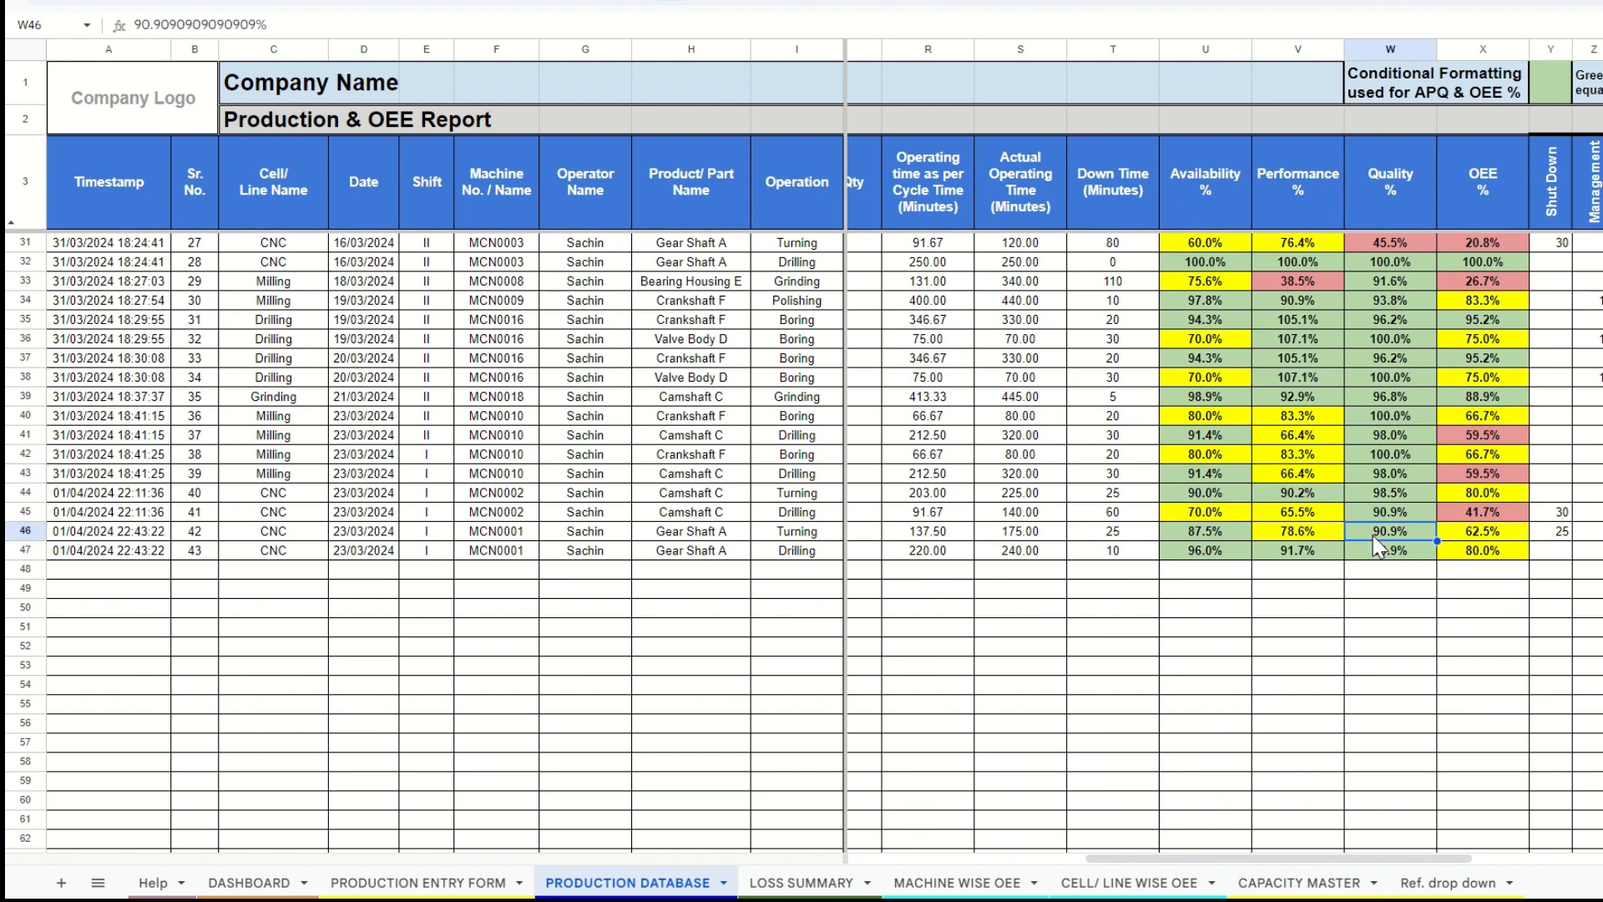
click(1459, 538)
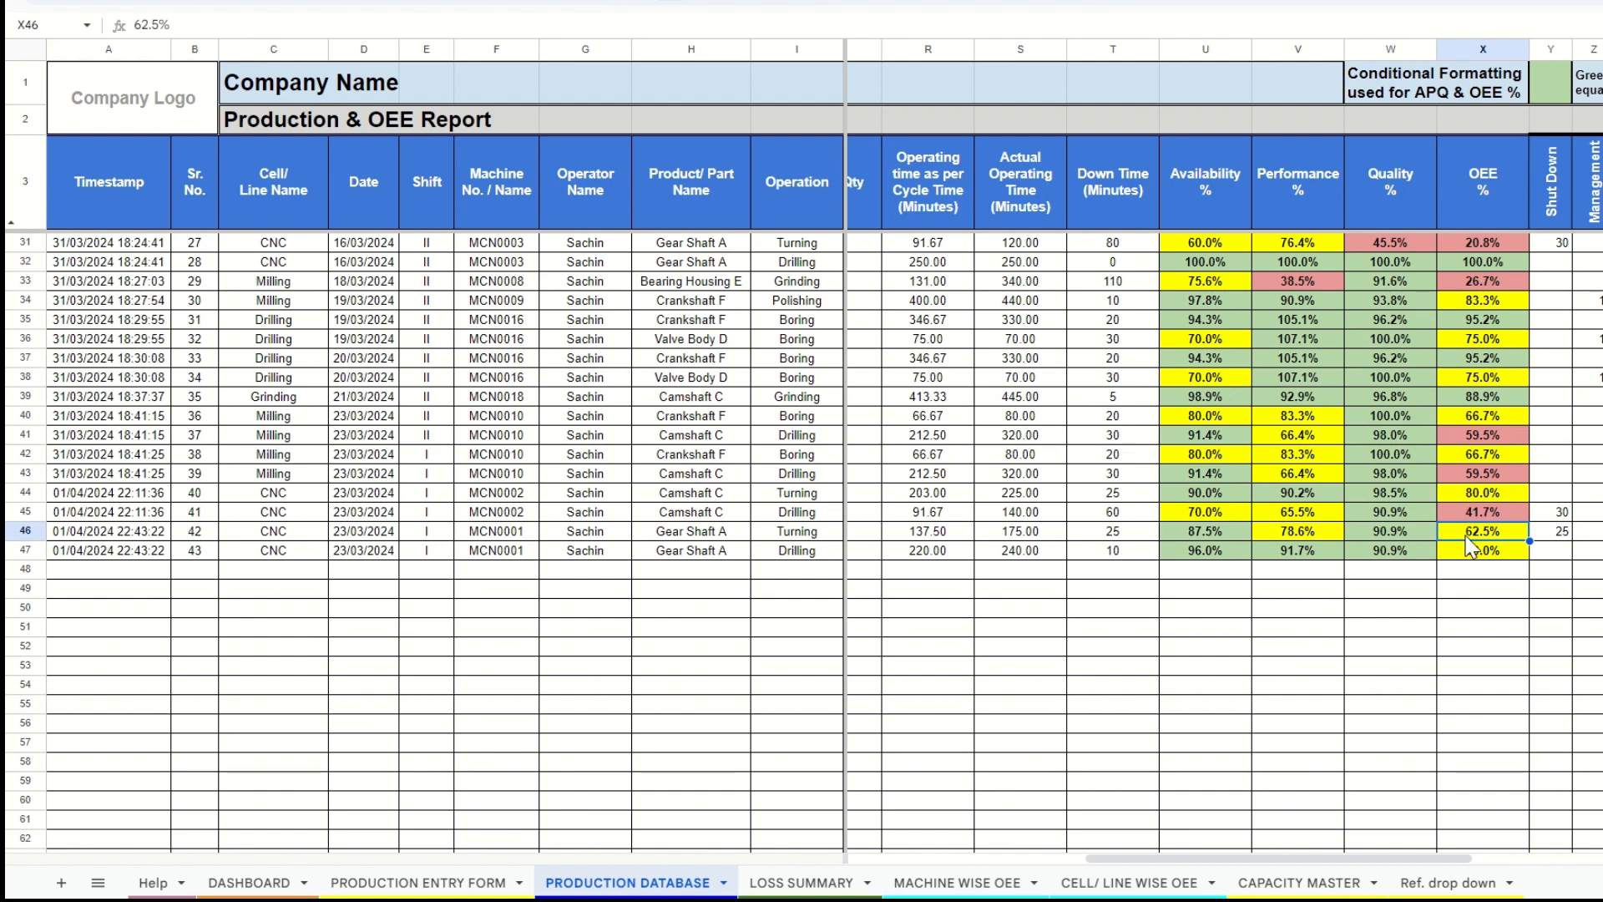
scroll(1478, 543, right, 5)
scroll(1494, 547, right, 1)
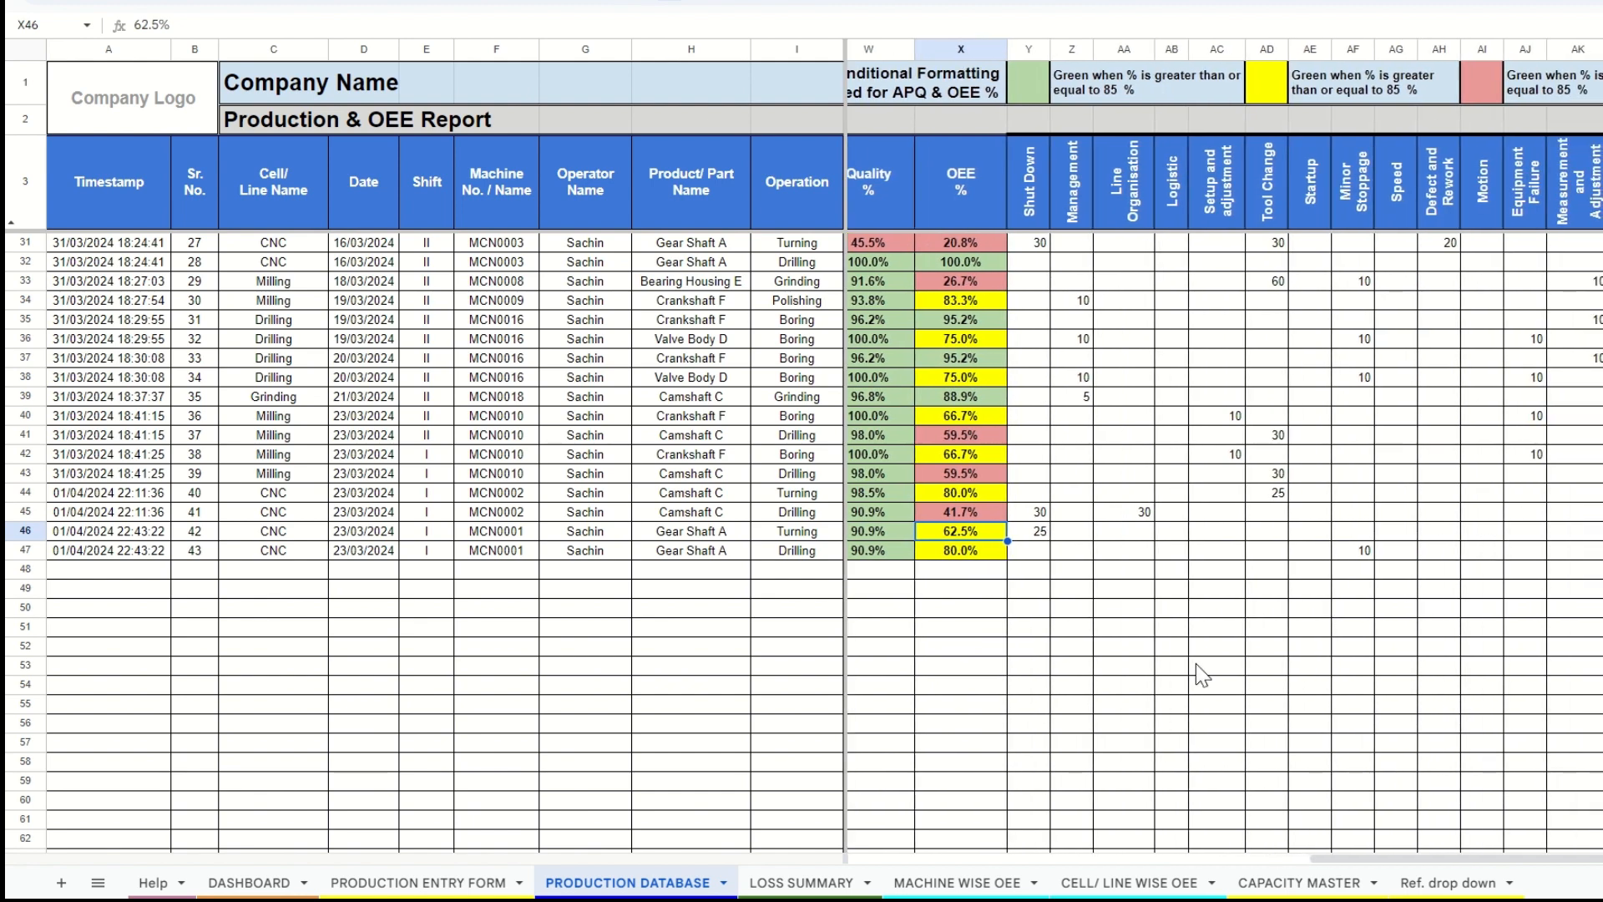
- Open the DASHBOARD sheet and look over its OEE gauges, machine-wise charts and down time charts
click(248, 883)
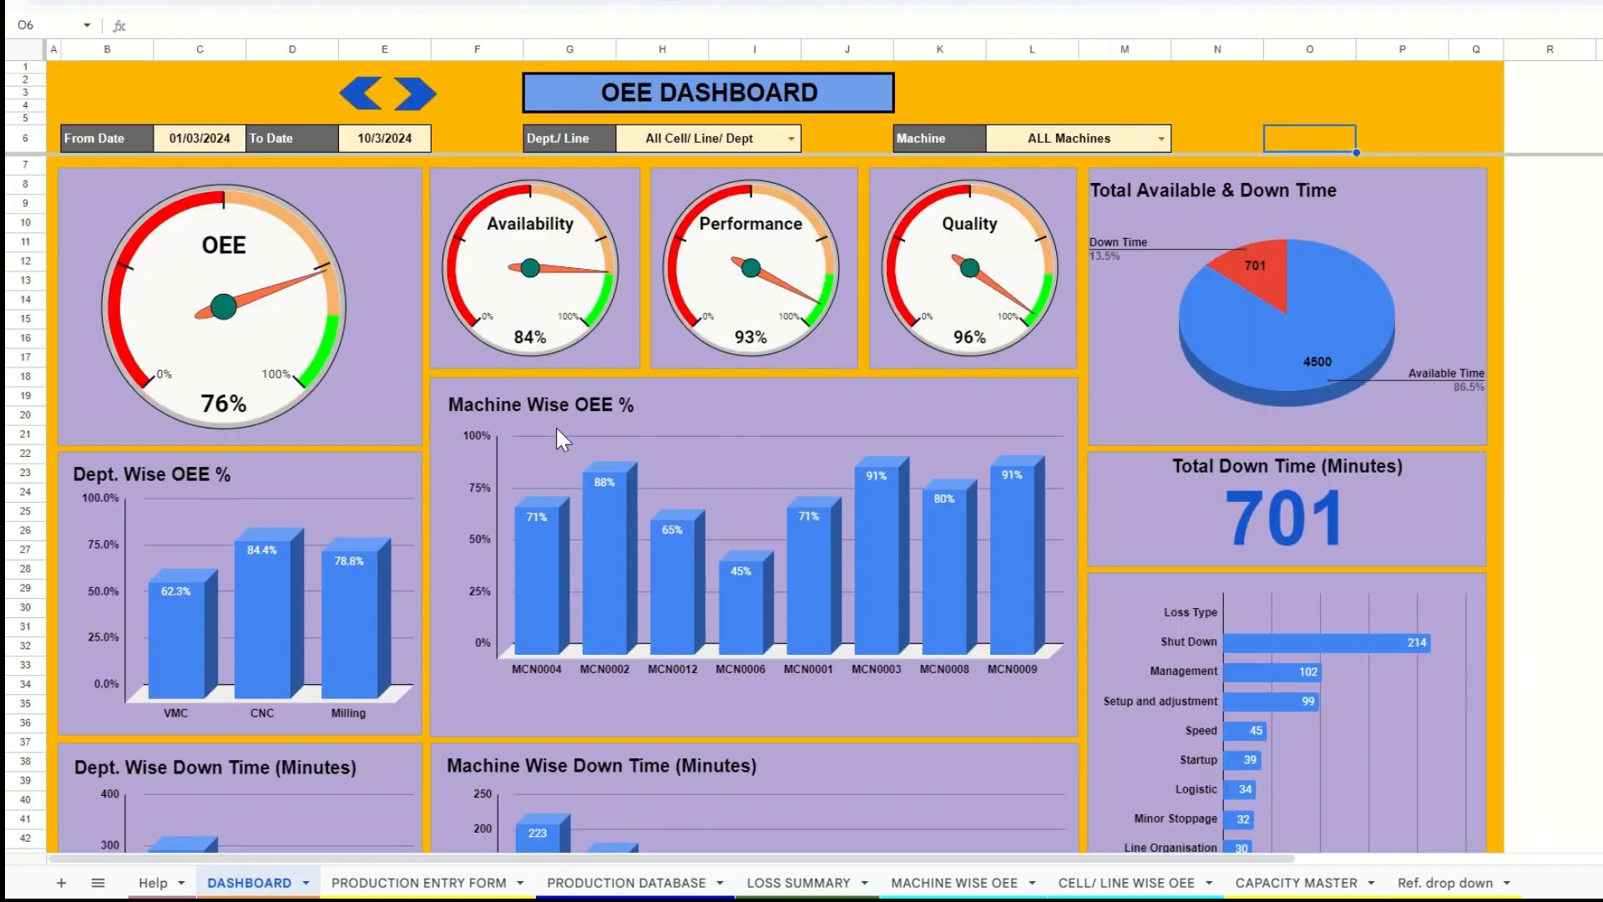
scroll(716, 488, down, 3)
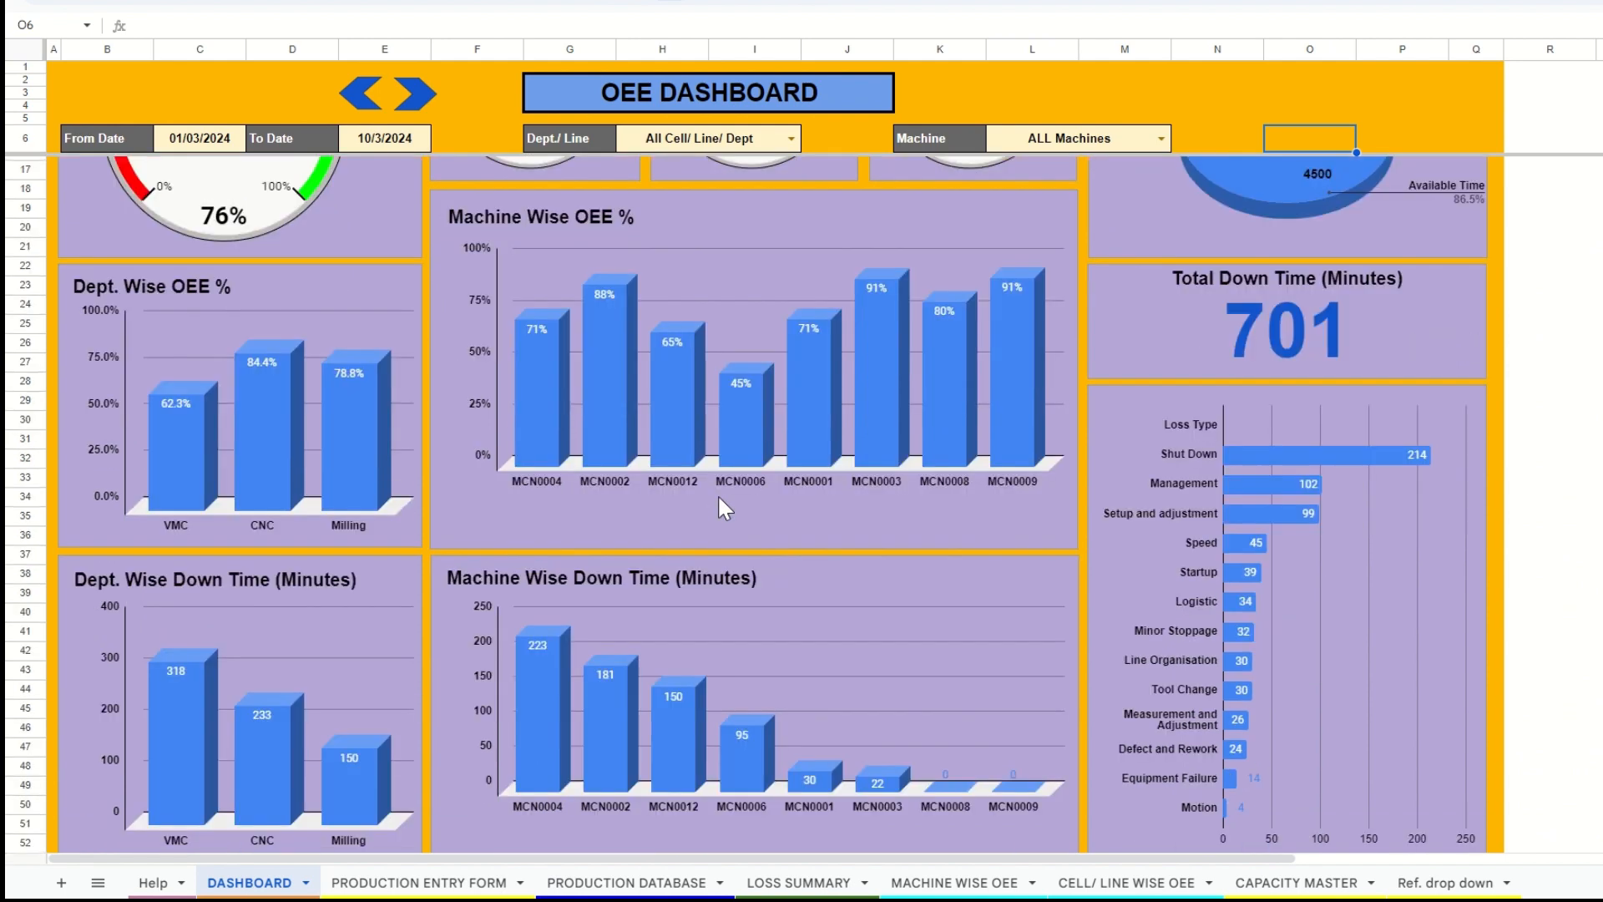
scroll(720, 499, up, 3)
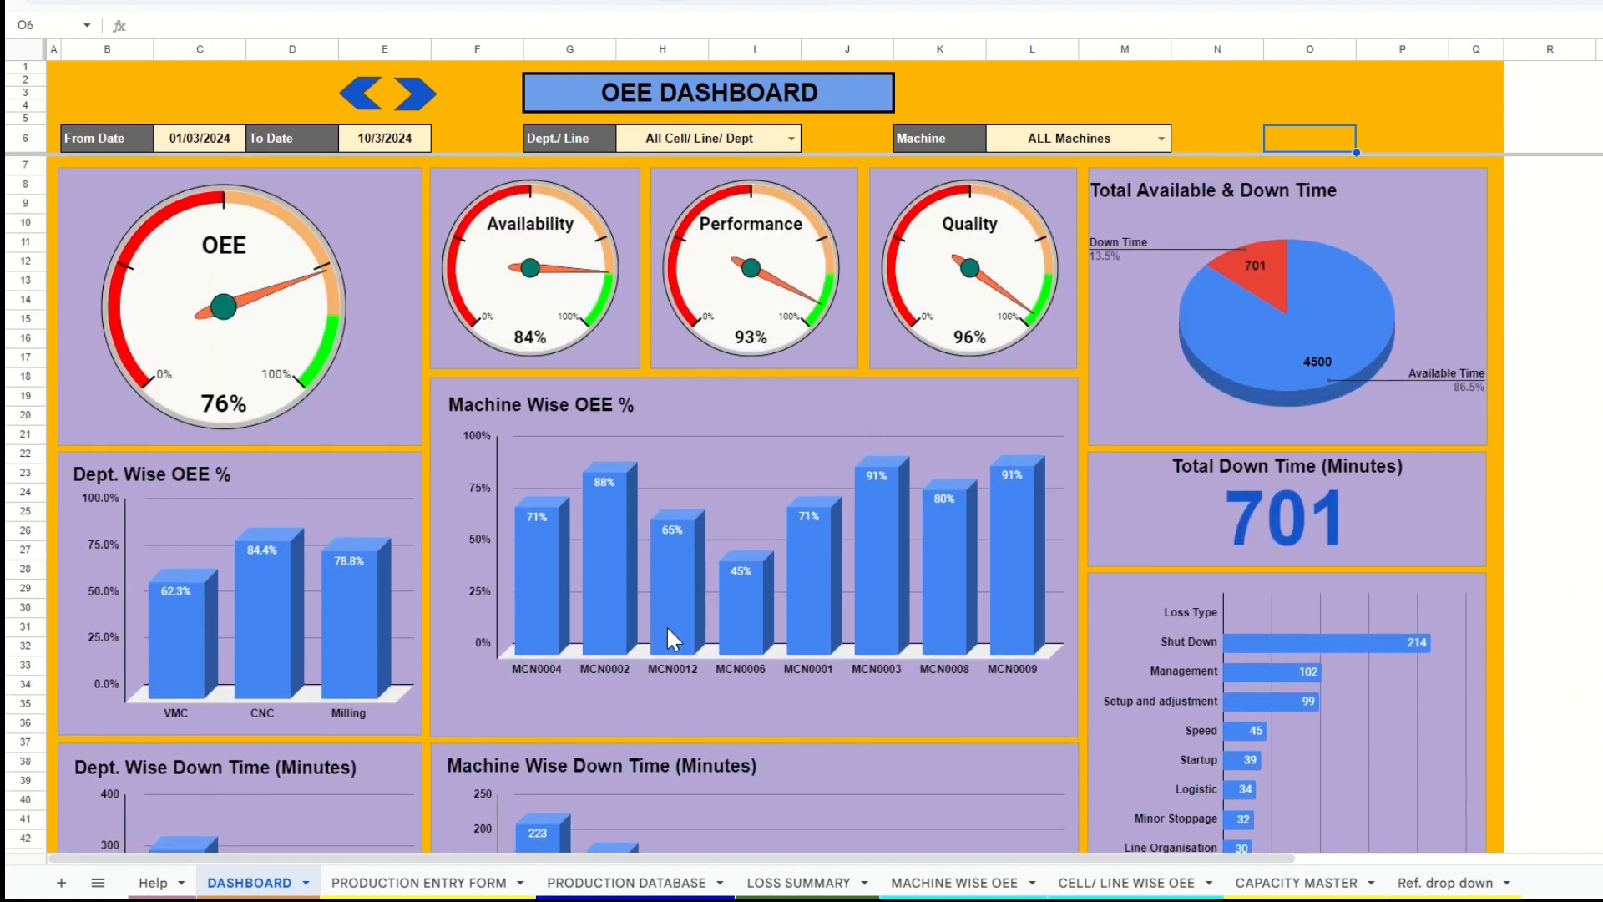
- Return to the PRODUCTION DATABASE sheet and look through the earlier production records and their quantity columns
click(625, 880)
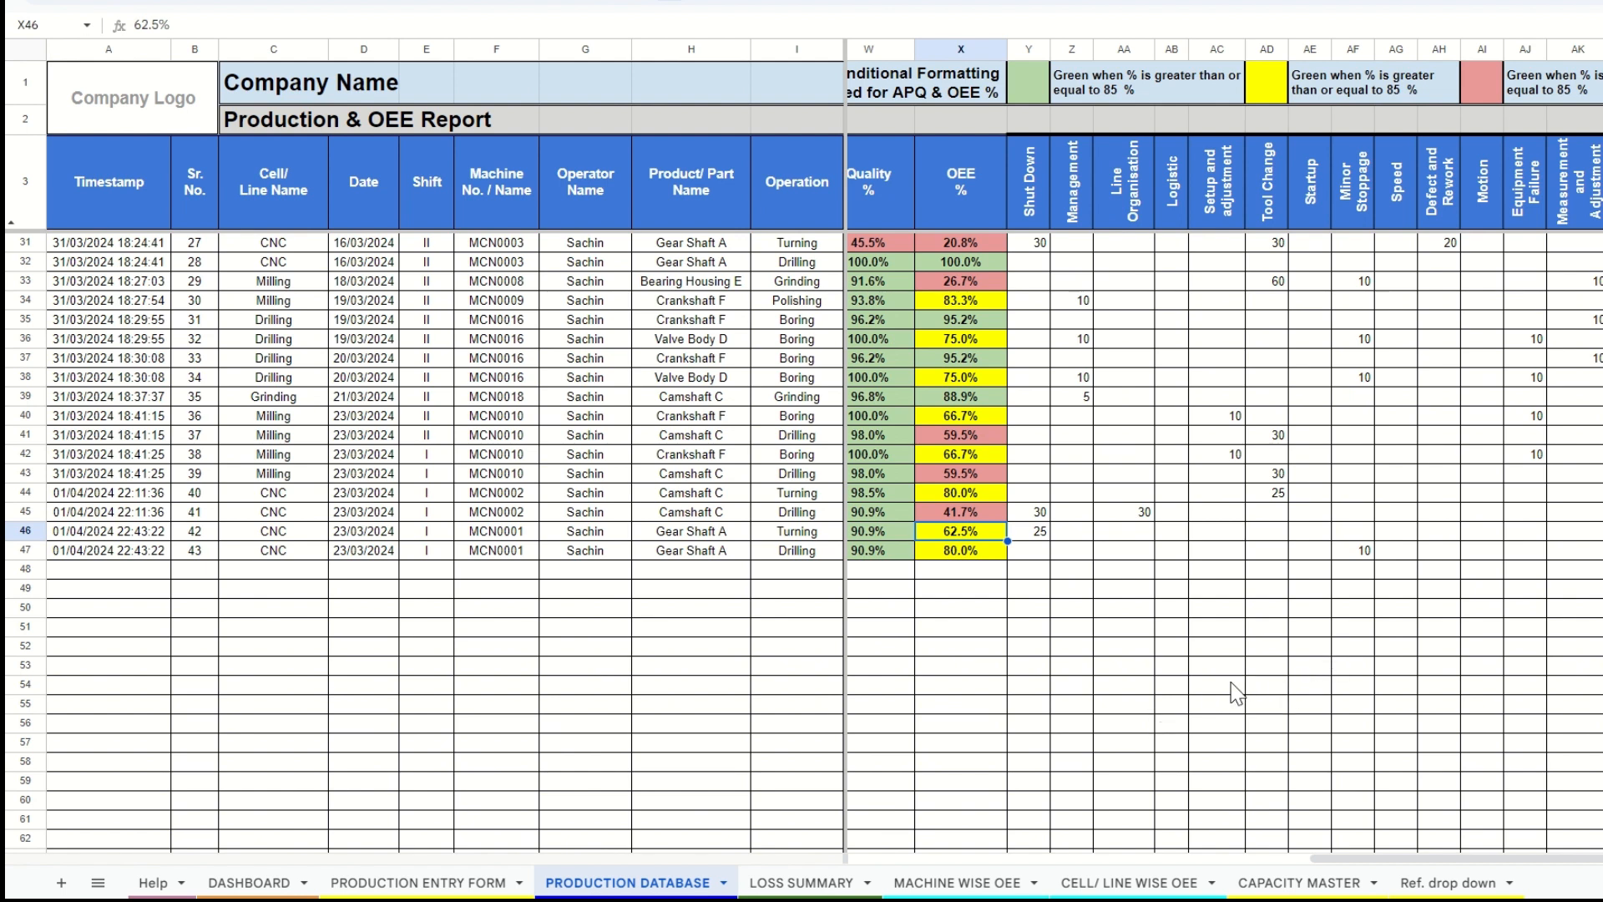
scroll(1106, 616, left, 10)
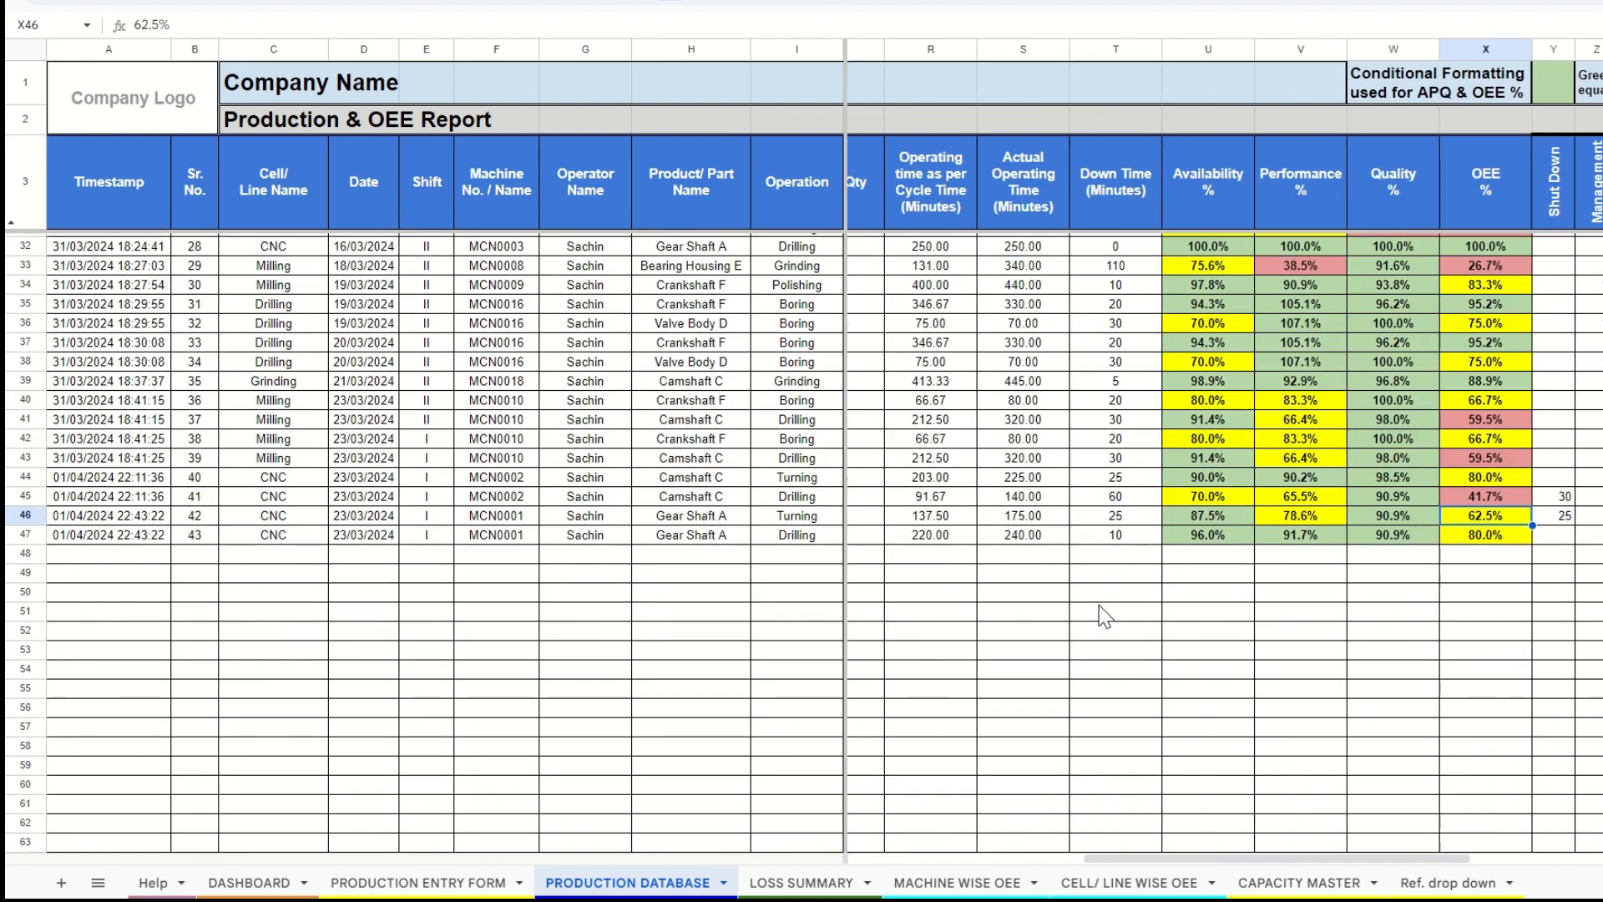
scroll(1106, 616, up, 9)
scroll(1106, 616, down, 3)
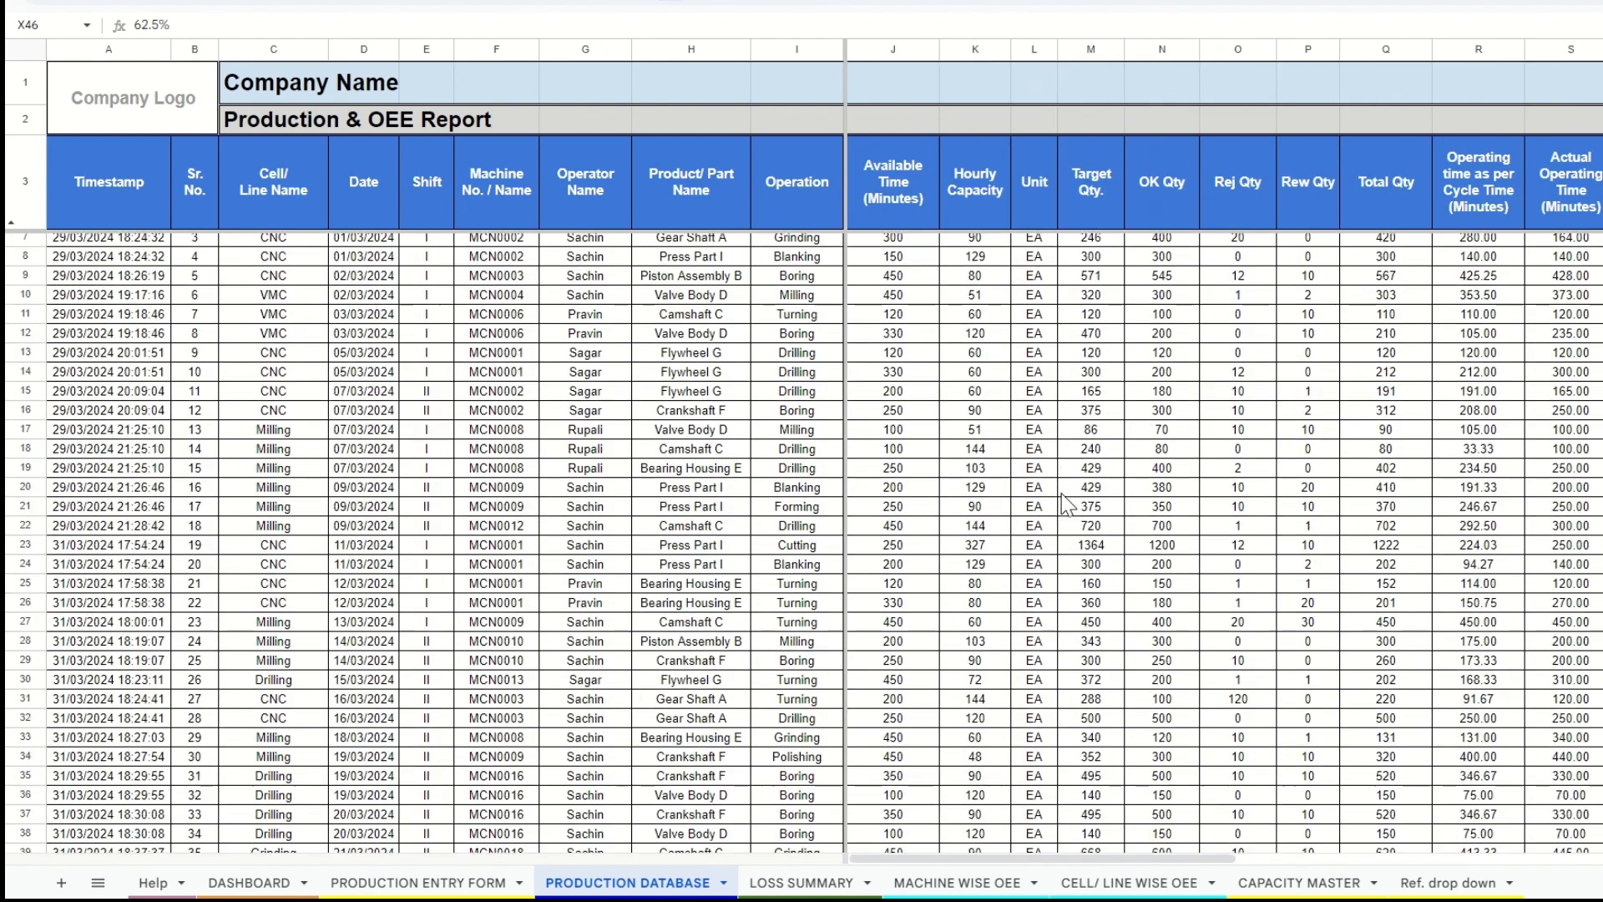
- Open the LOSS SUMMARY sheet and examine the Loss Type and Loss in Minutes columns down the list
click(822, 887)
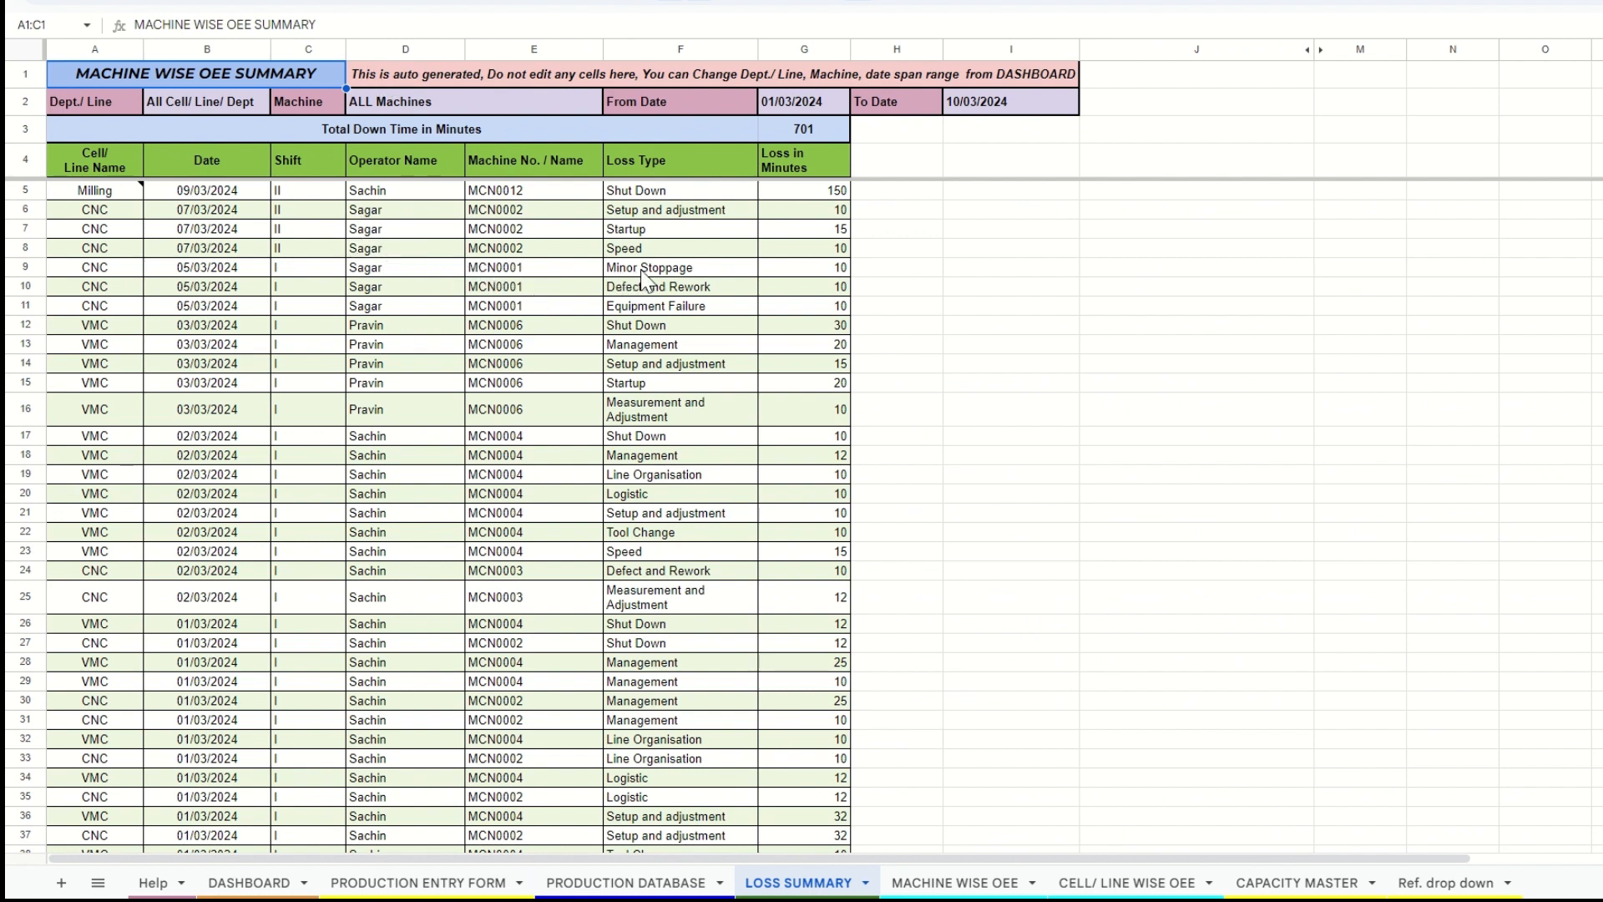
drag(651, 251, 660, 393)
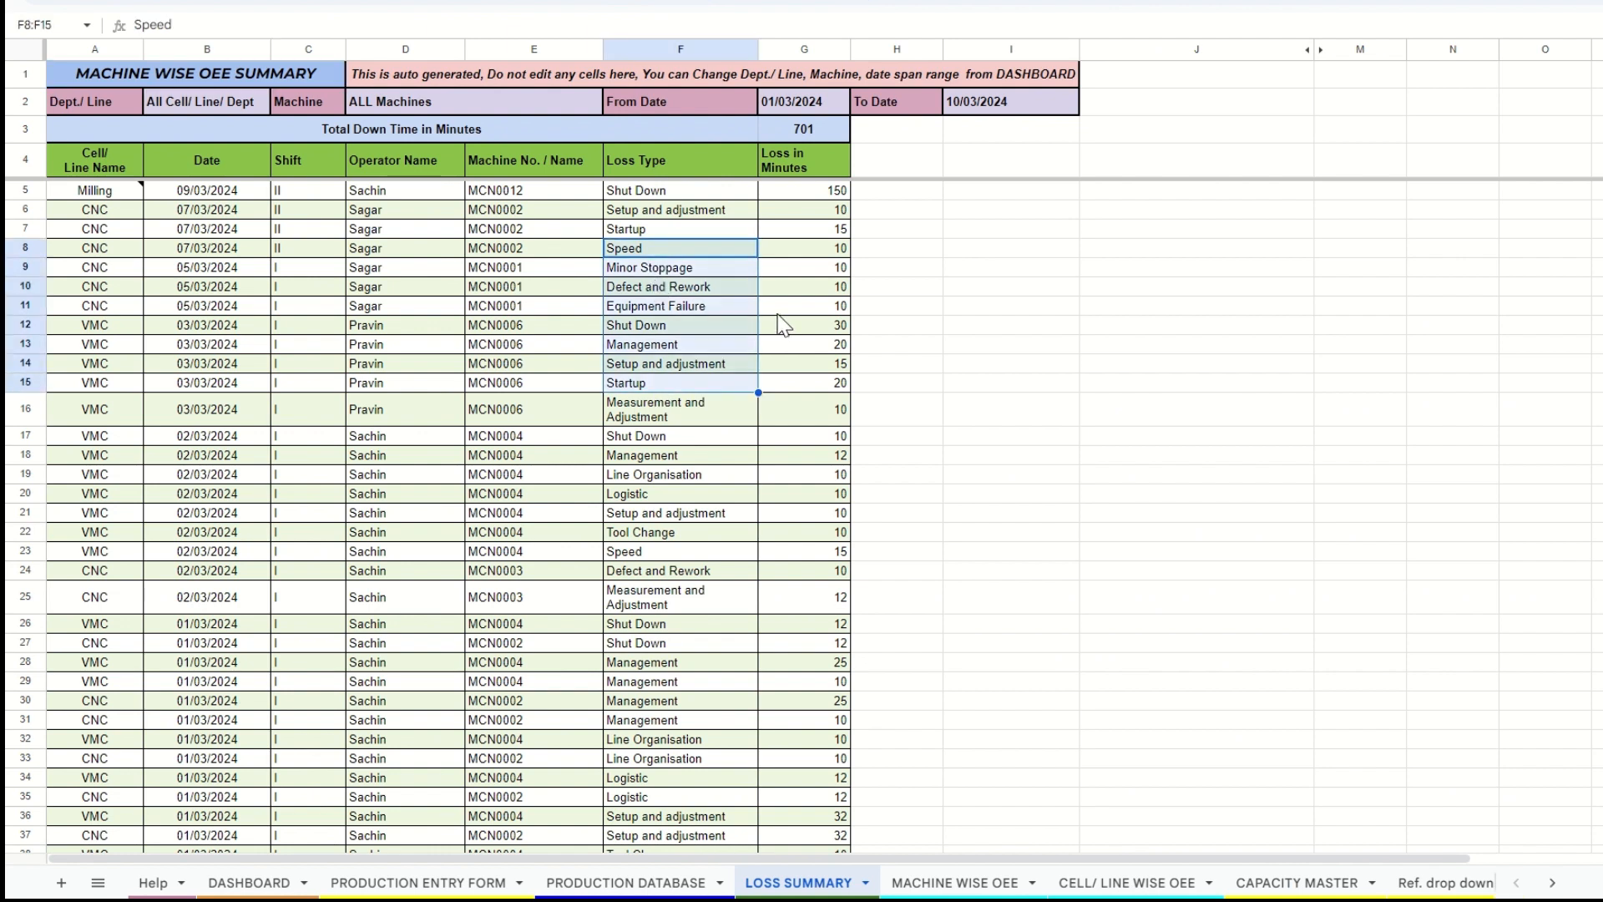
drag(802, 229, 790, 342)
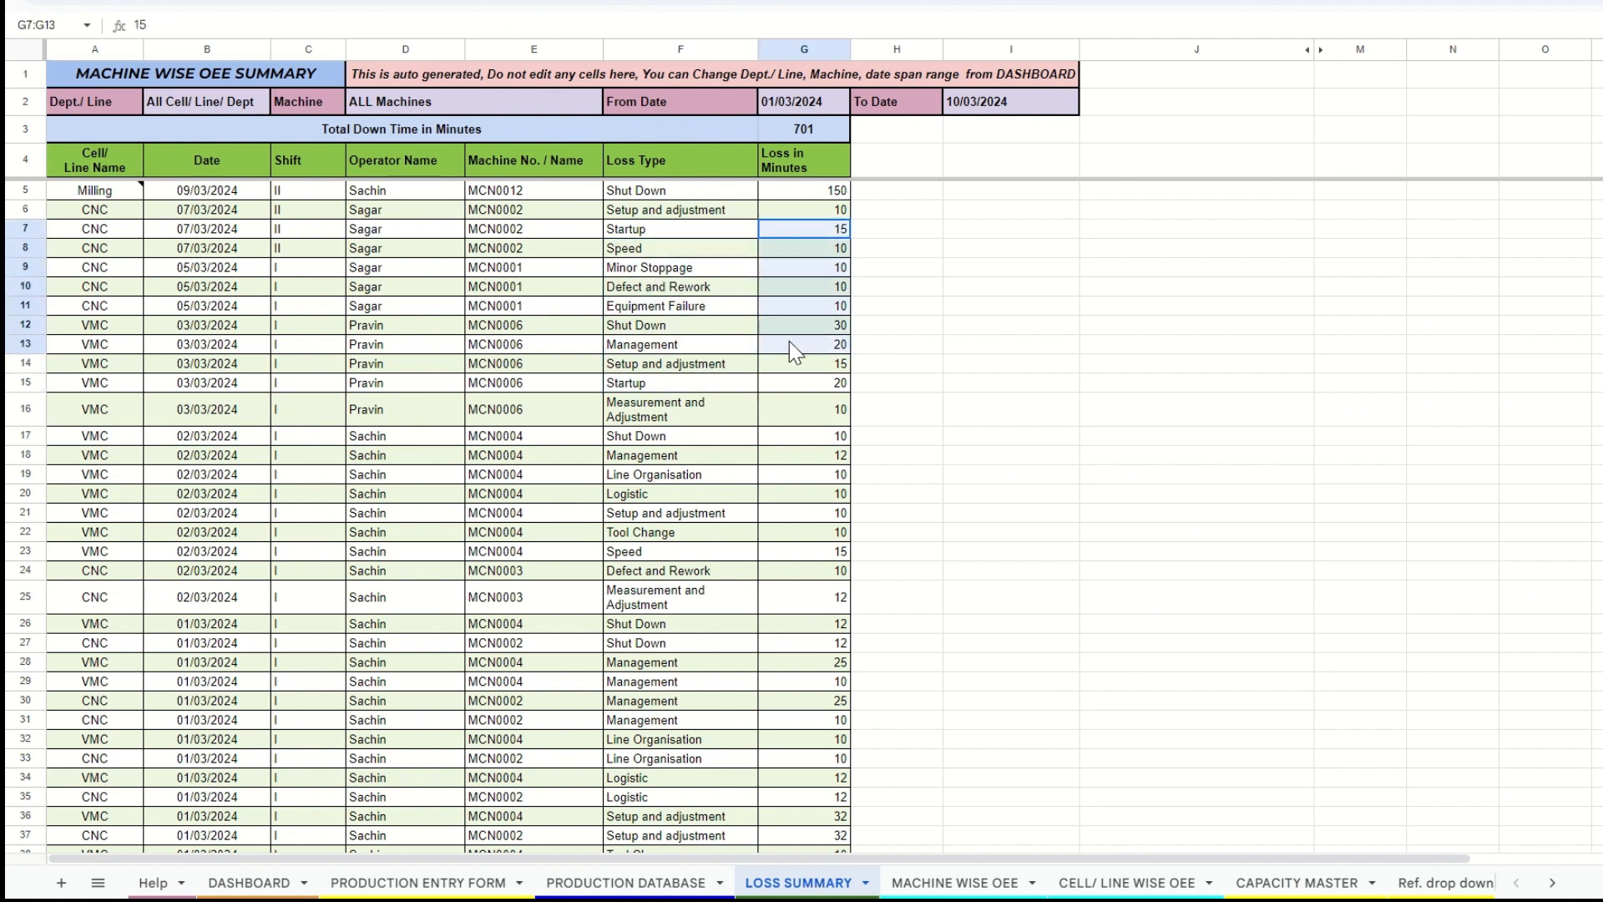
scroll(779, 499, down, 10)
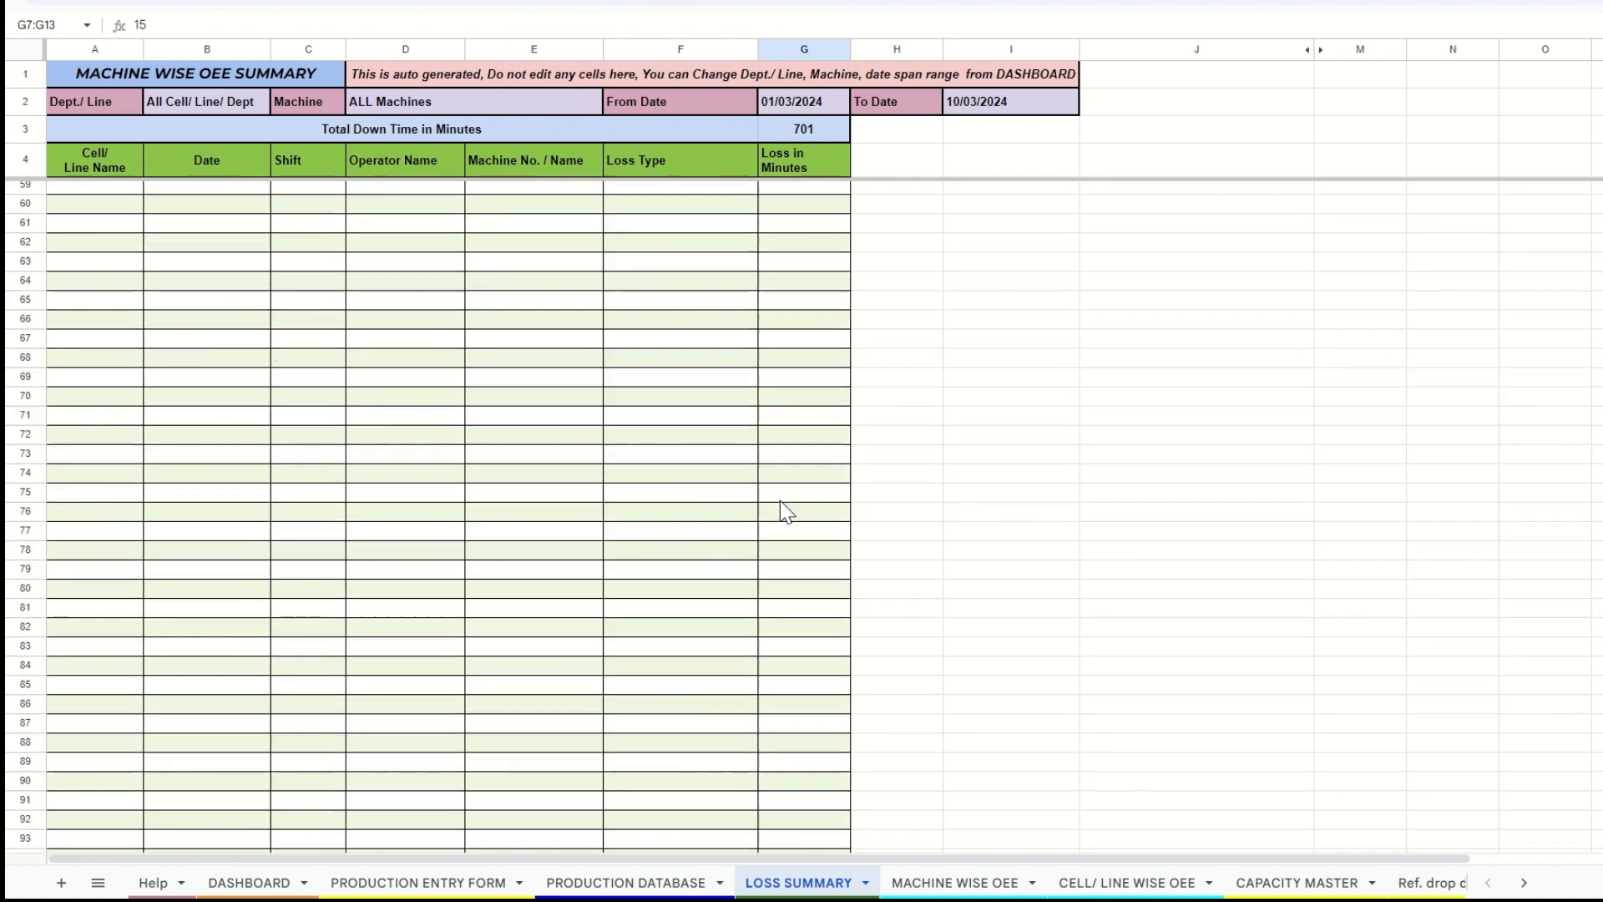
scroll(779, 499, up, 10)
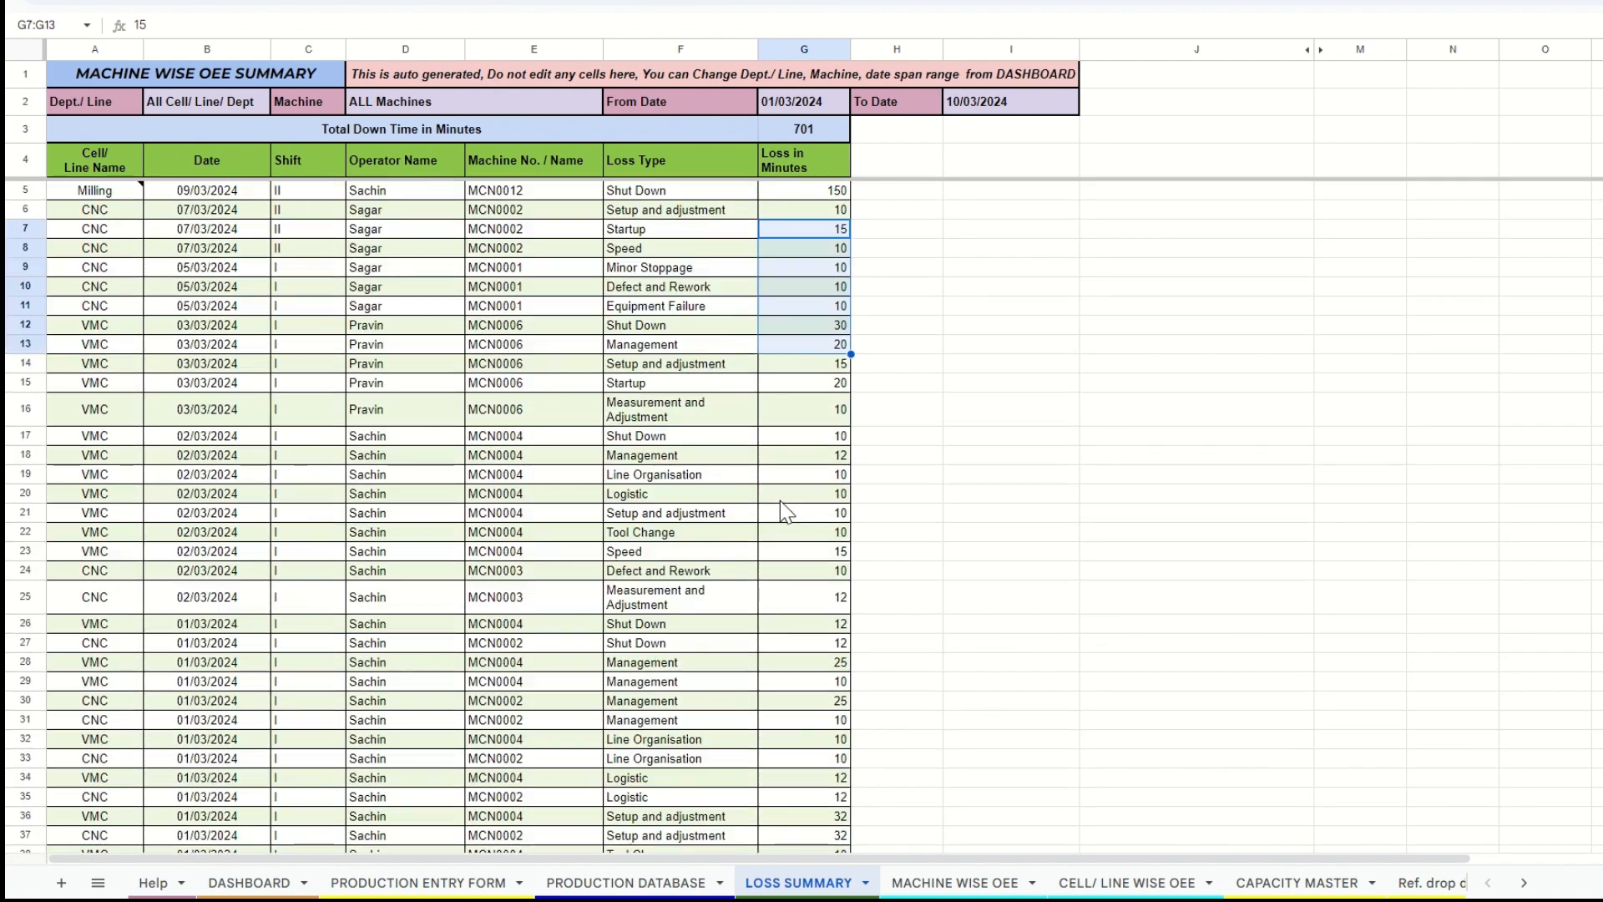
- Inspect the Dept./ Line, Machine and To Date cells of the loss summary and read the note on changing them from DASHBOARD
click(242, 108)
click(453, 107)
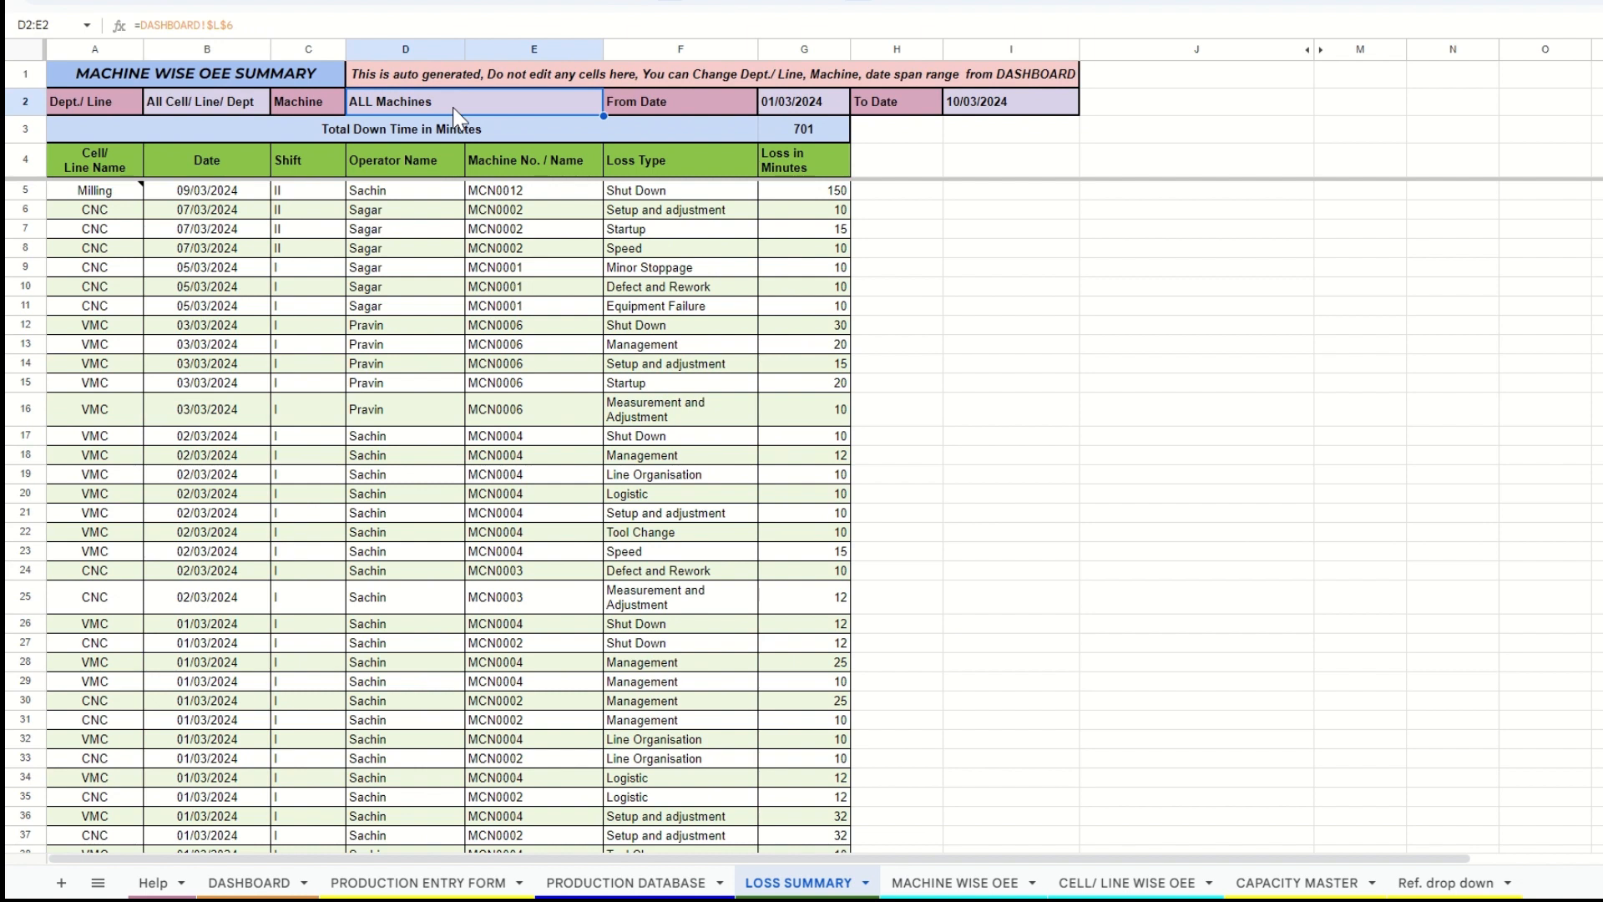
click(242, 105)
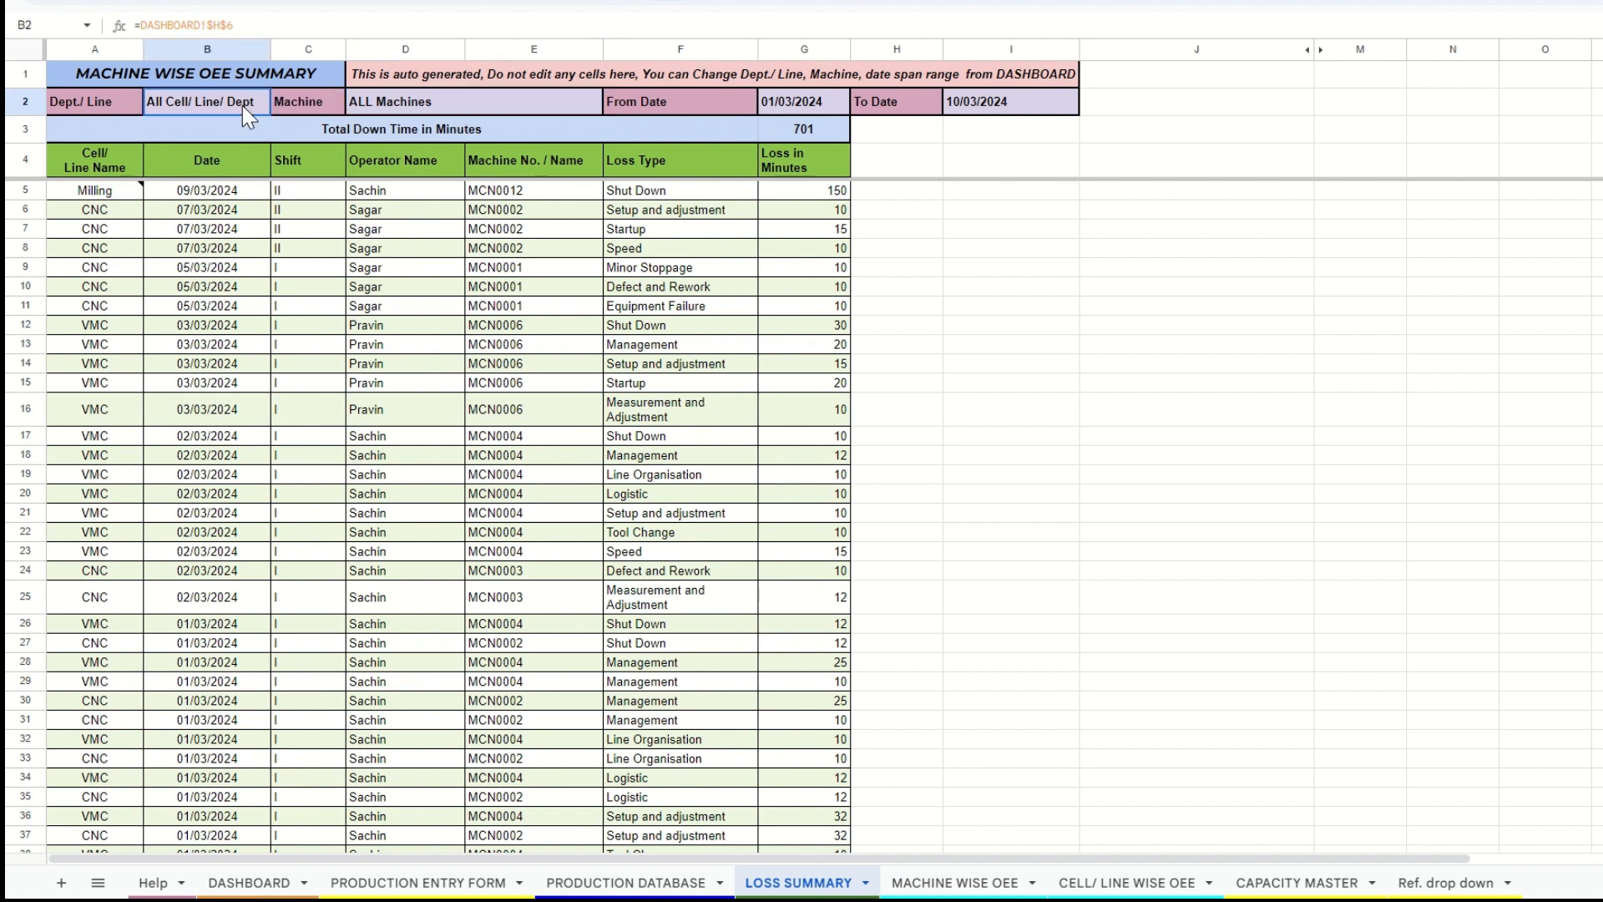
click(440, 105)
click(800, 83)
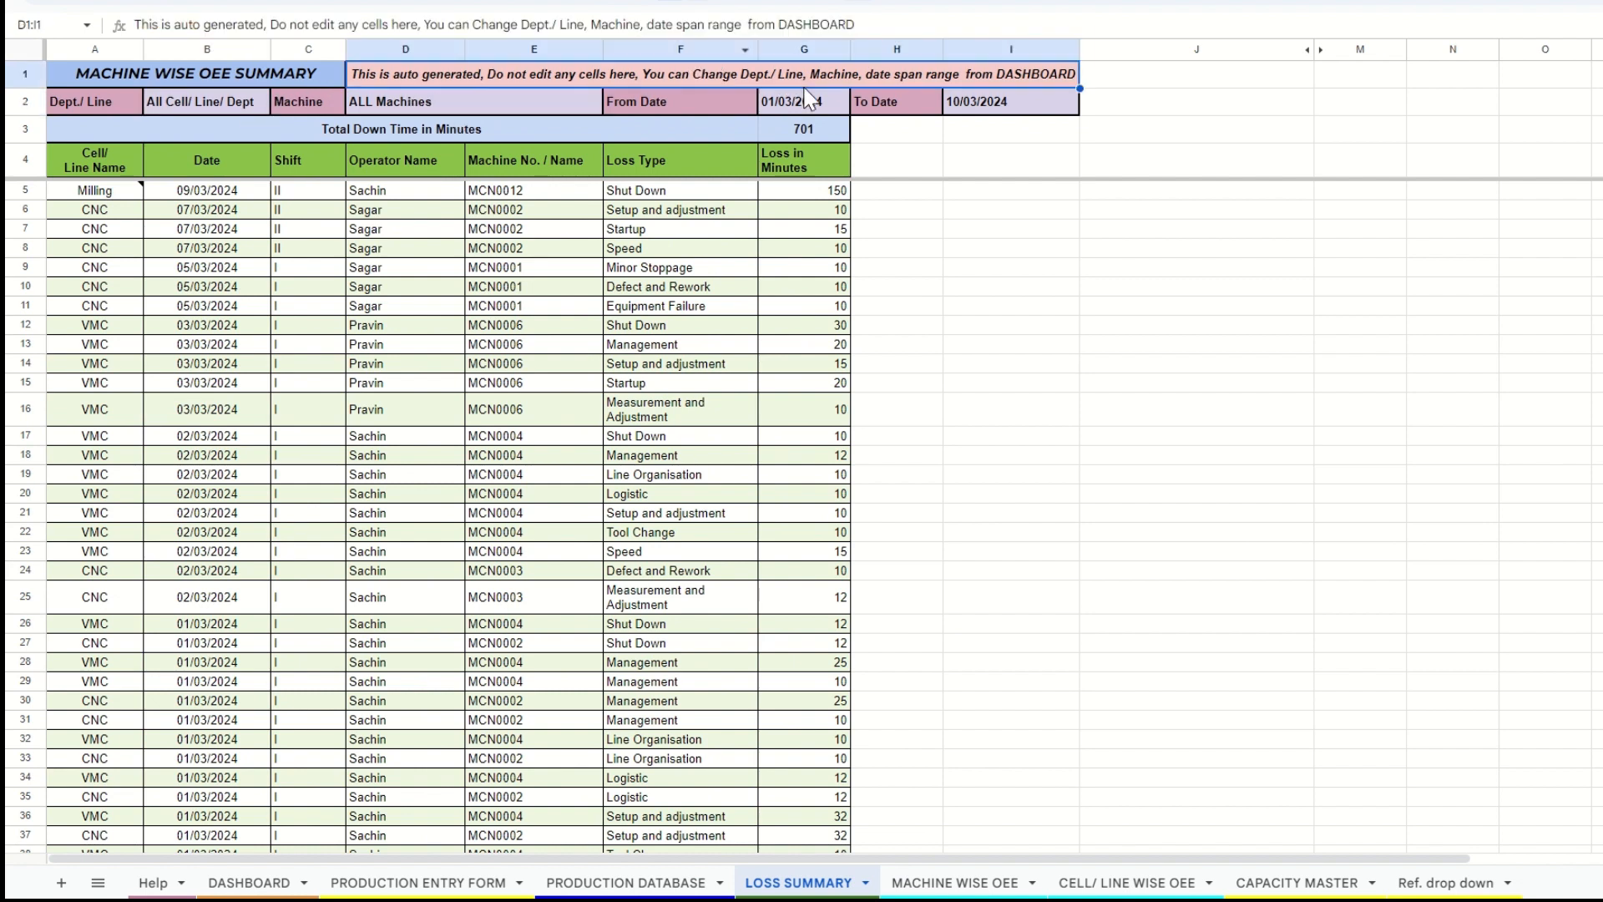
click(956, 102)
click(522, 111)
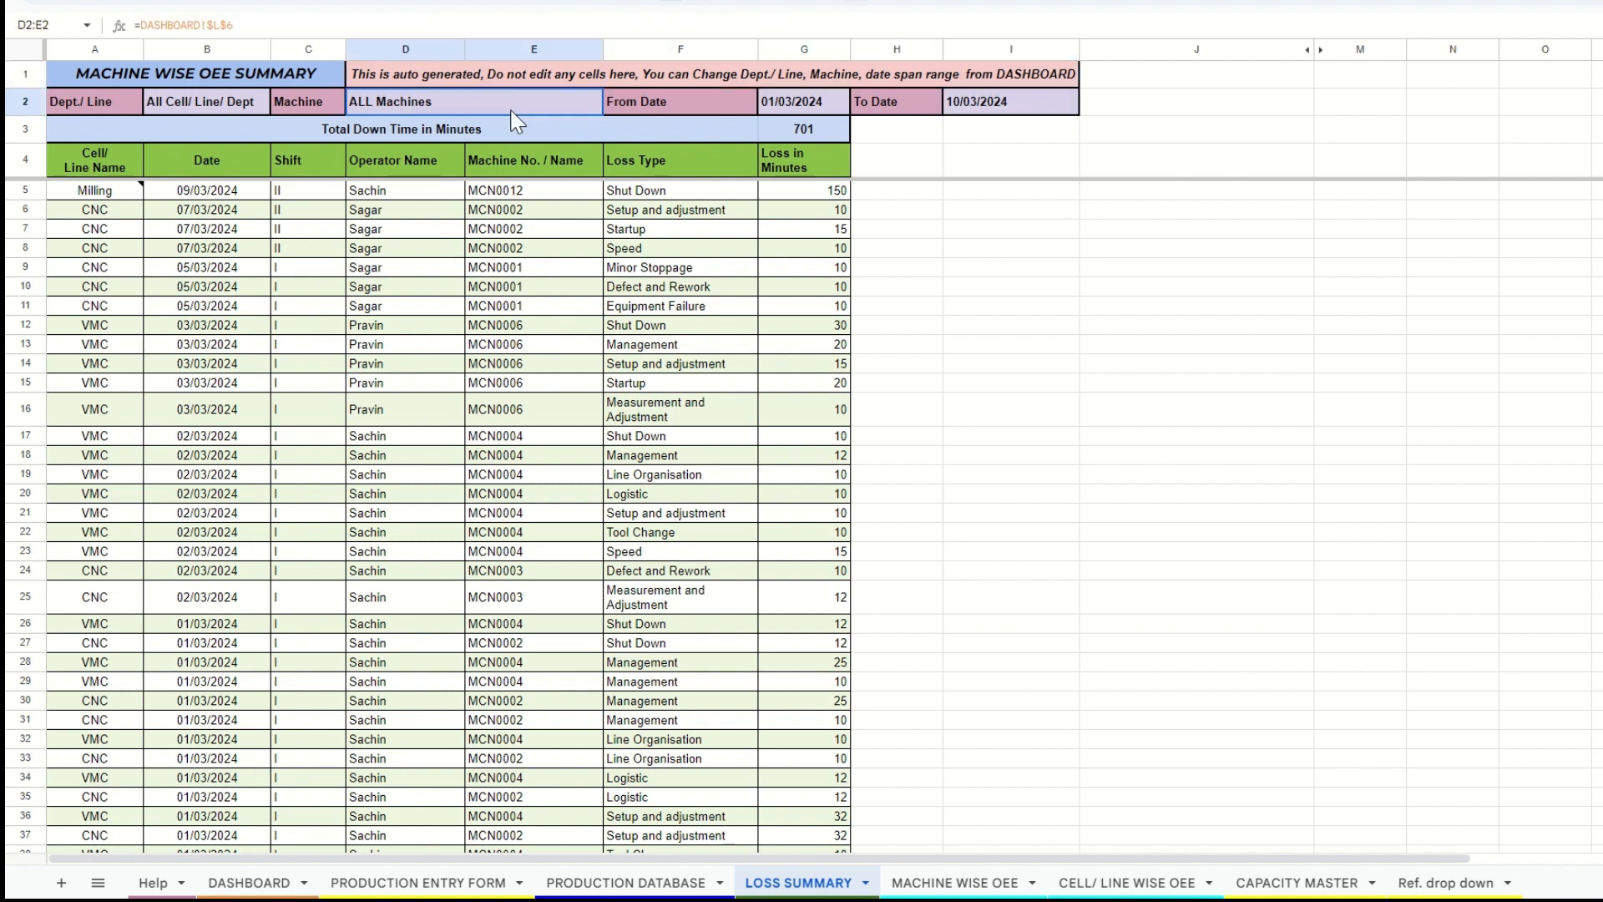
- Check the DASHBOARD references behind the department, machine, From Date and To Date cells, and look through the full loss list
click(226, 105)
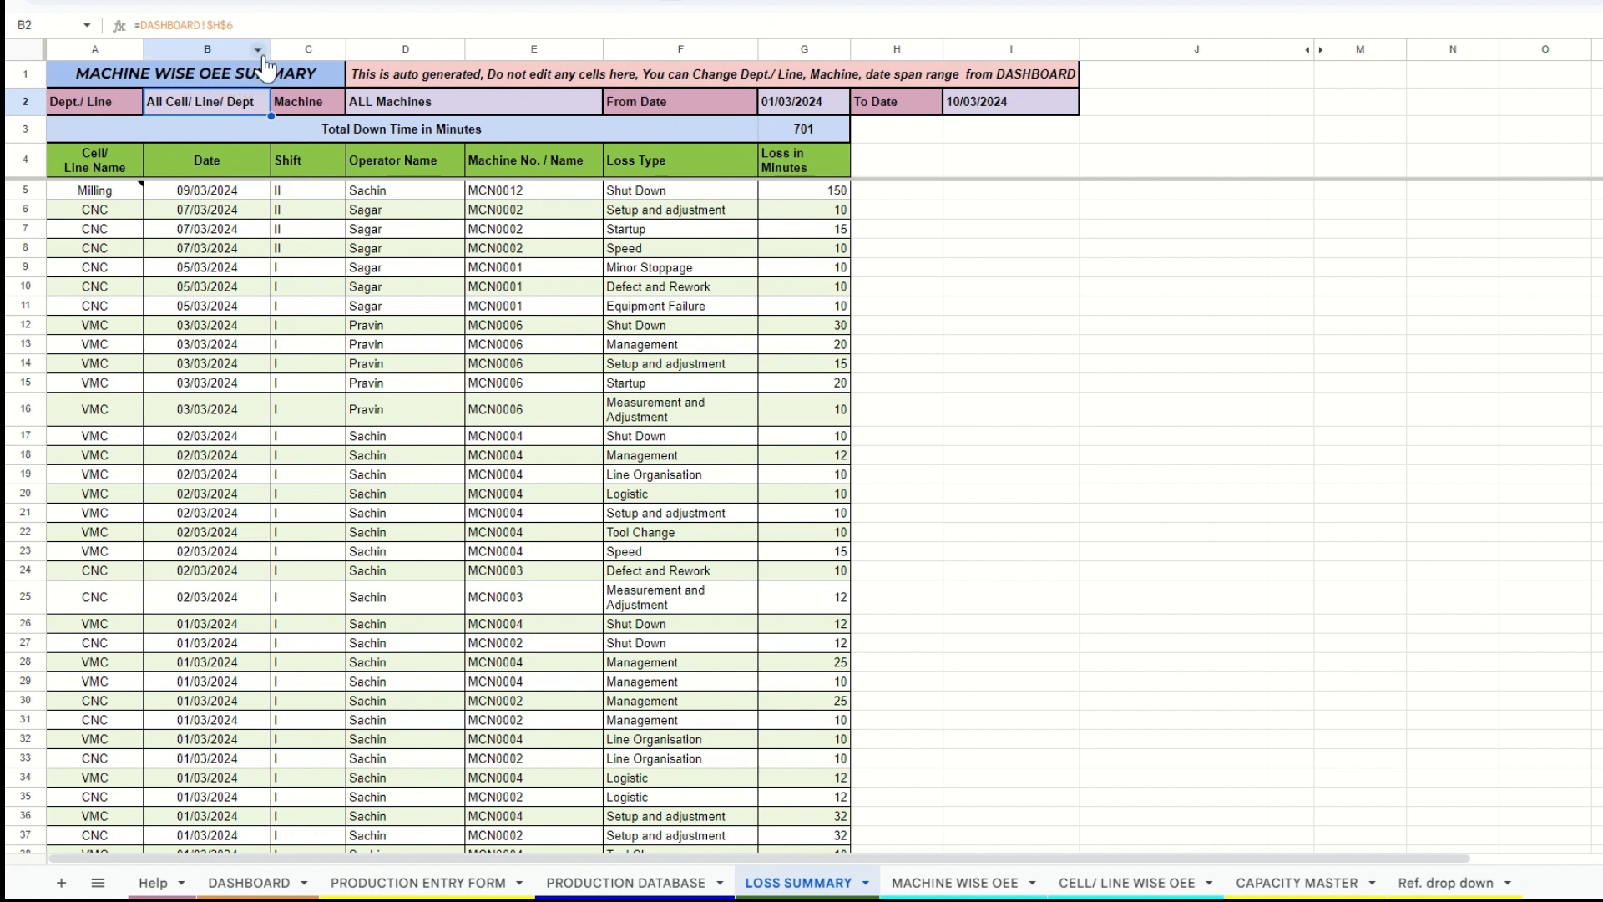
click(395, 112)
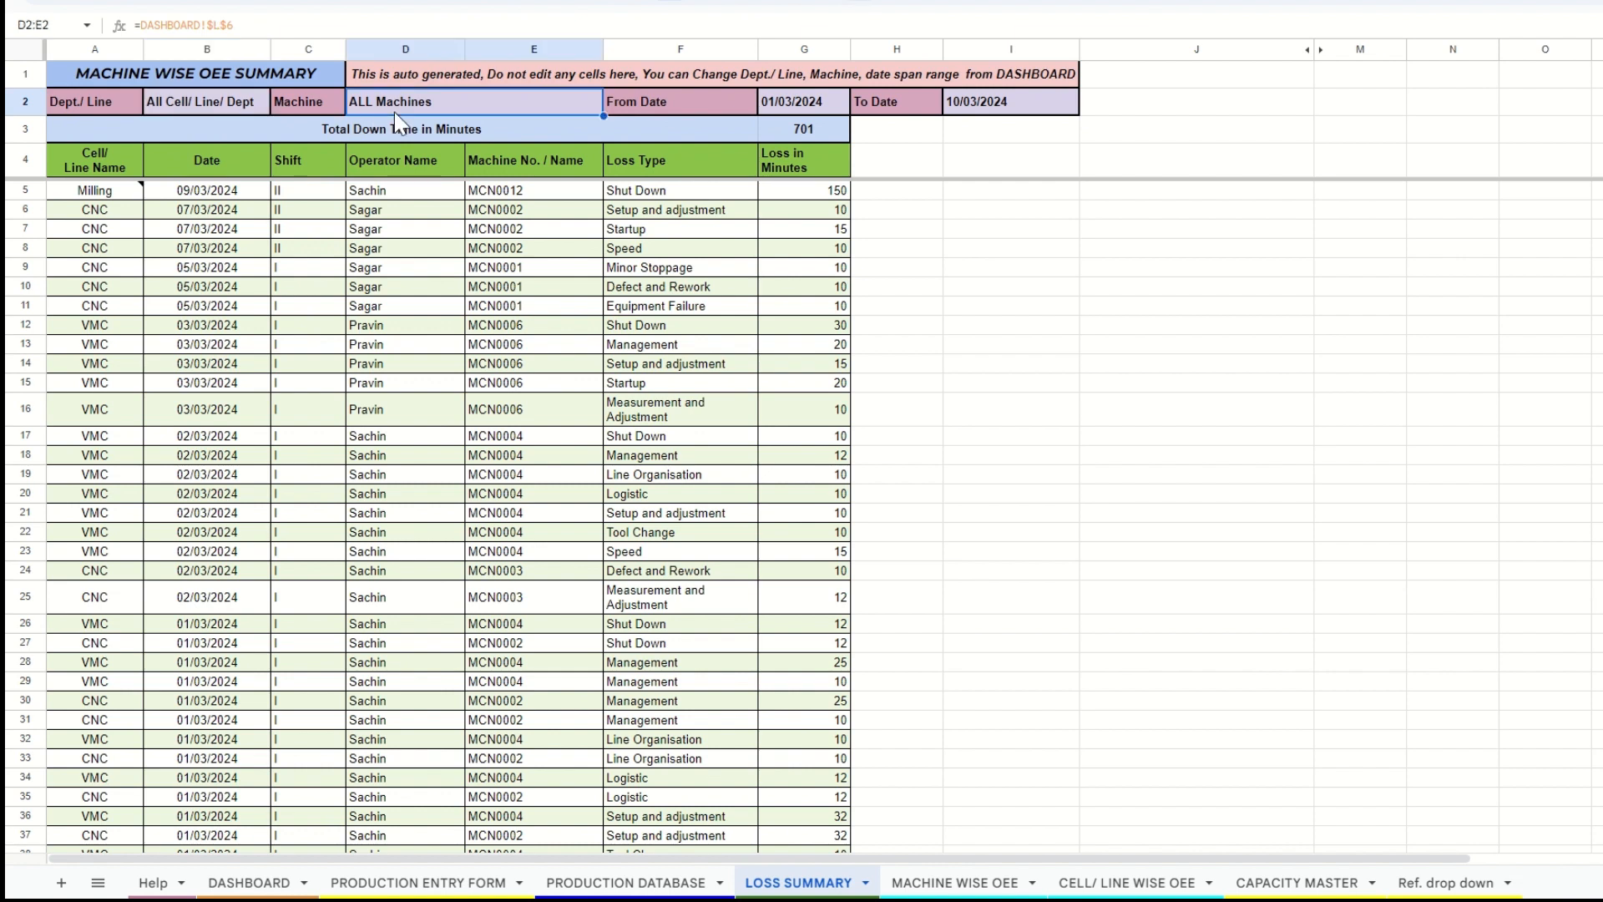
click(806, 104)
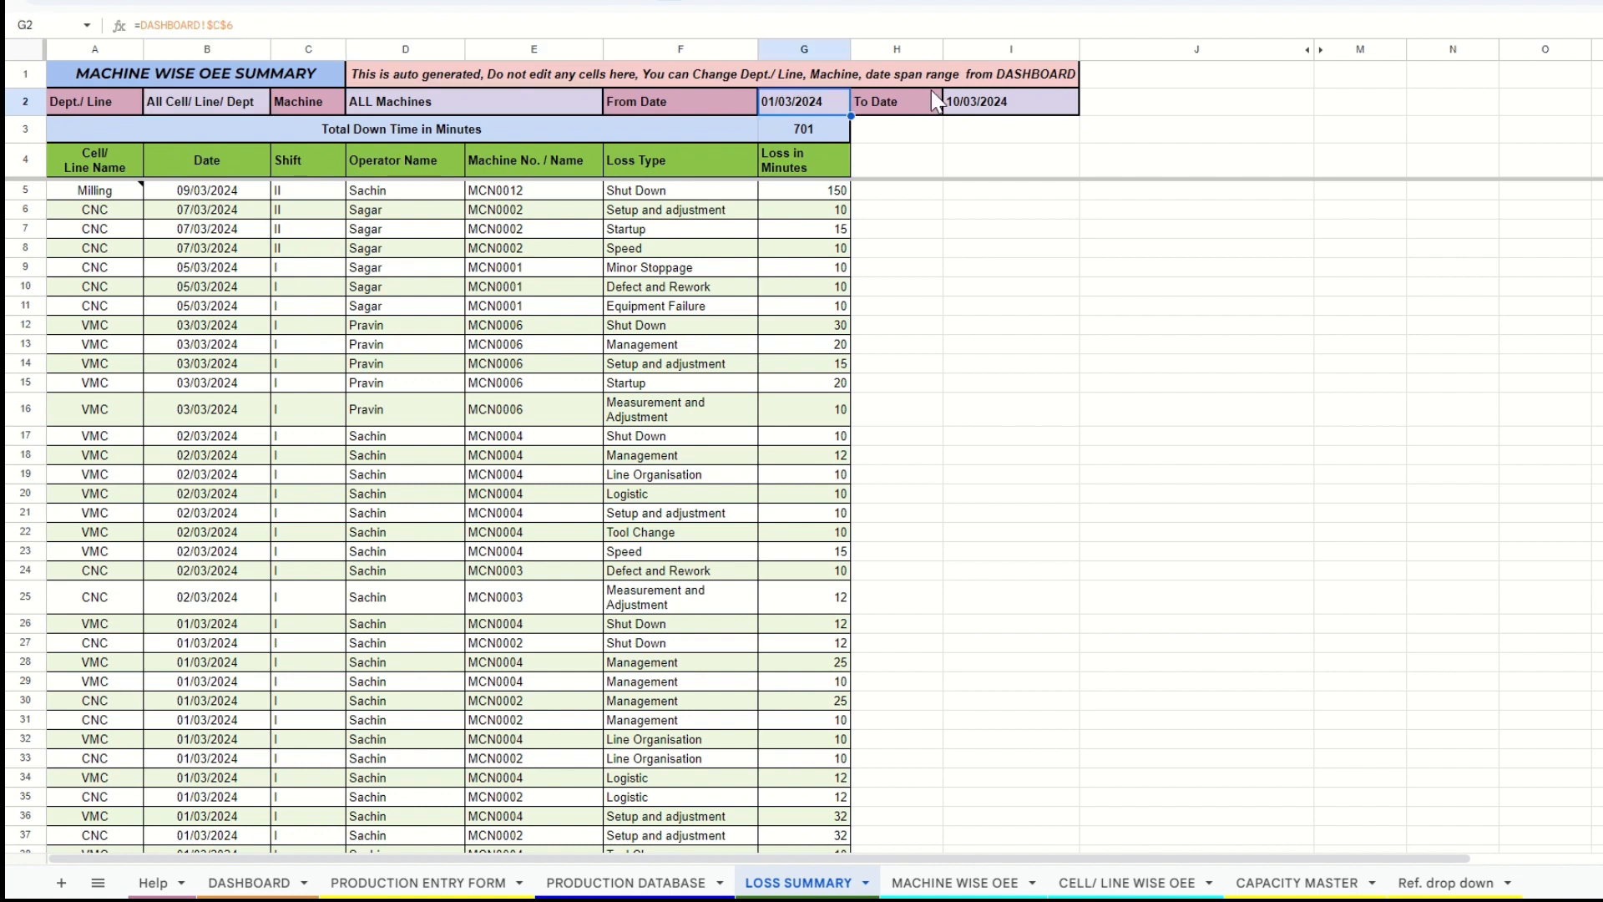
click(980, 109)
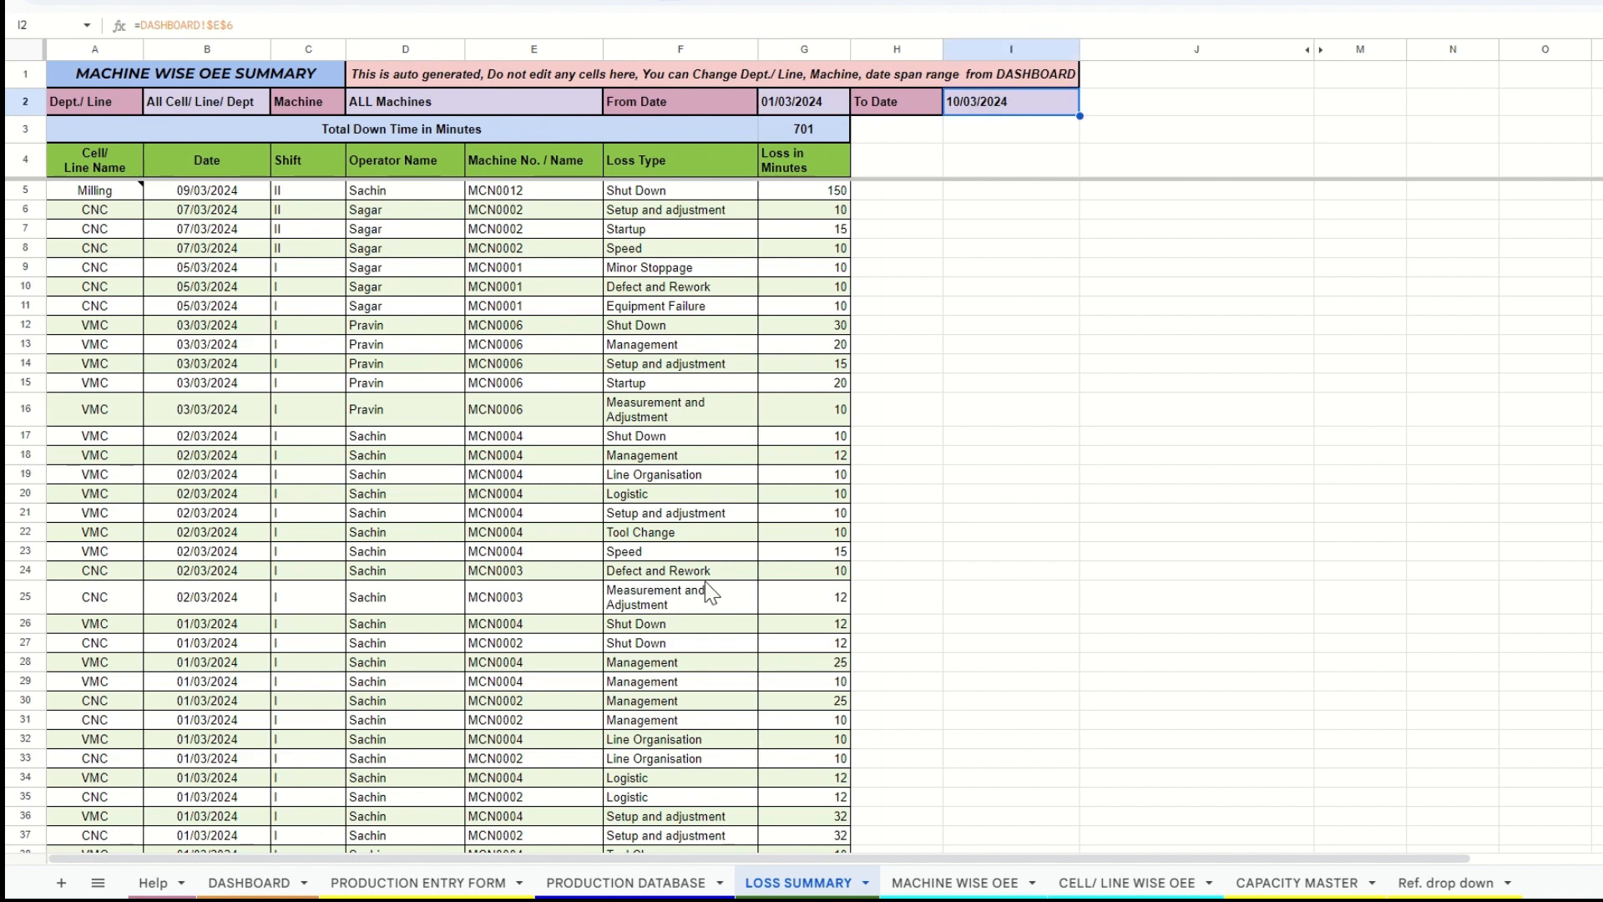
scroll(691, 601, down, 15)
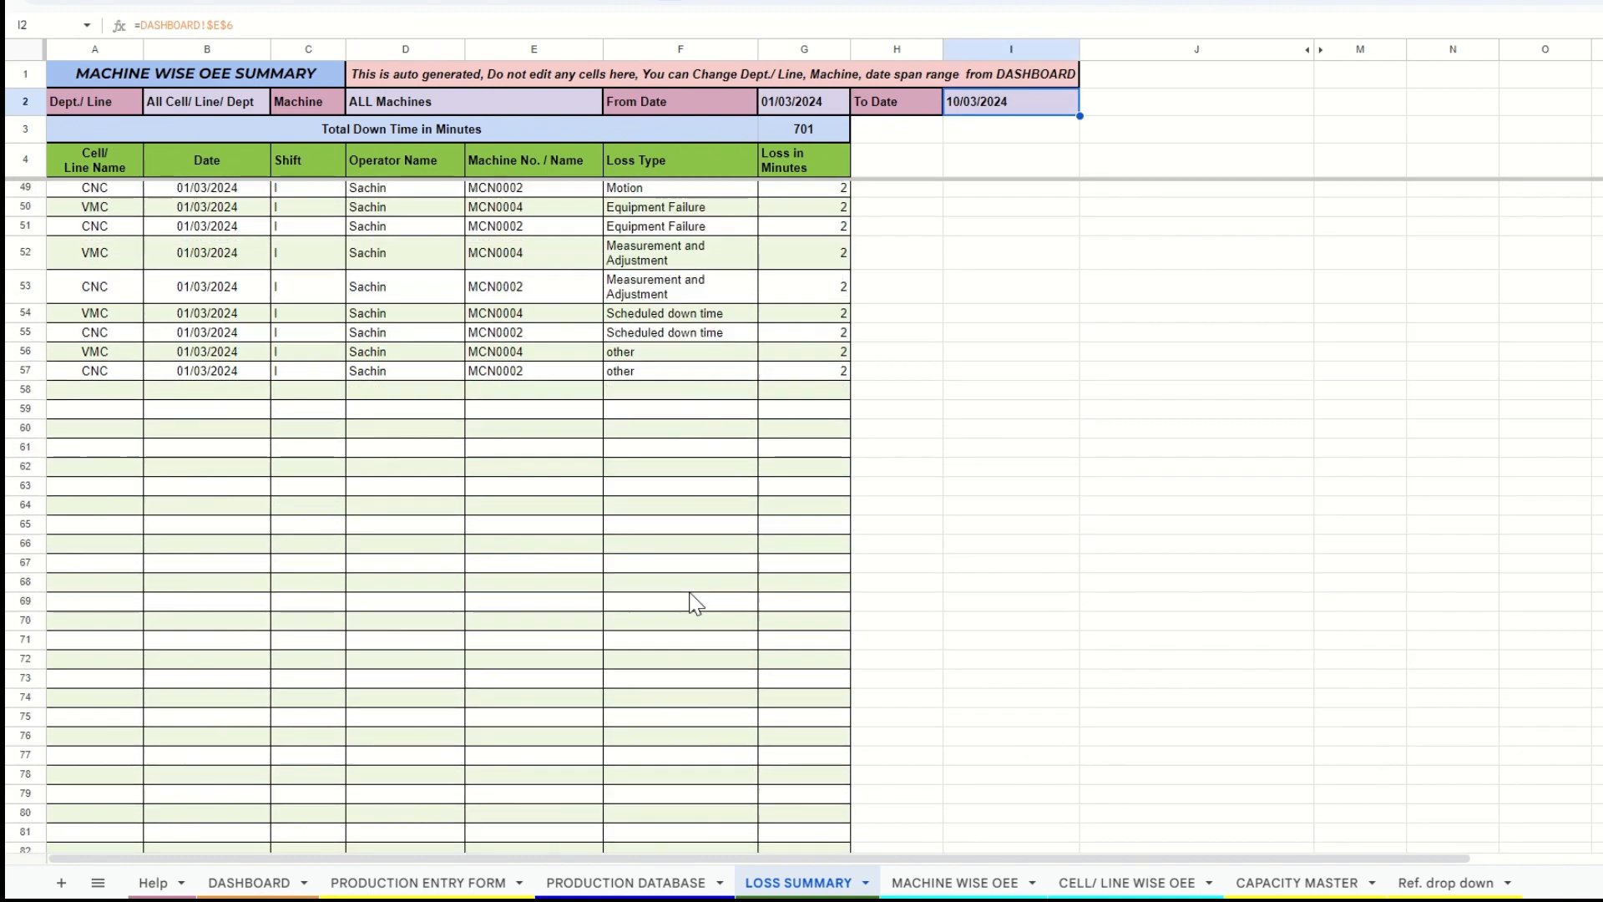
scroll(668, 601, up, 15)
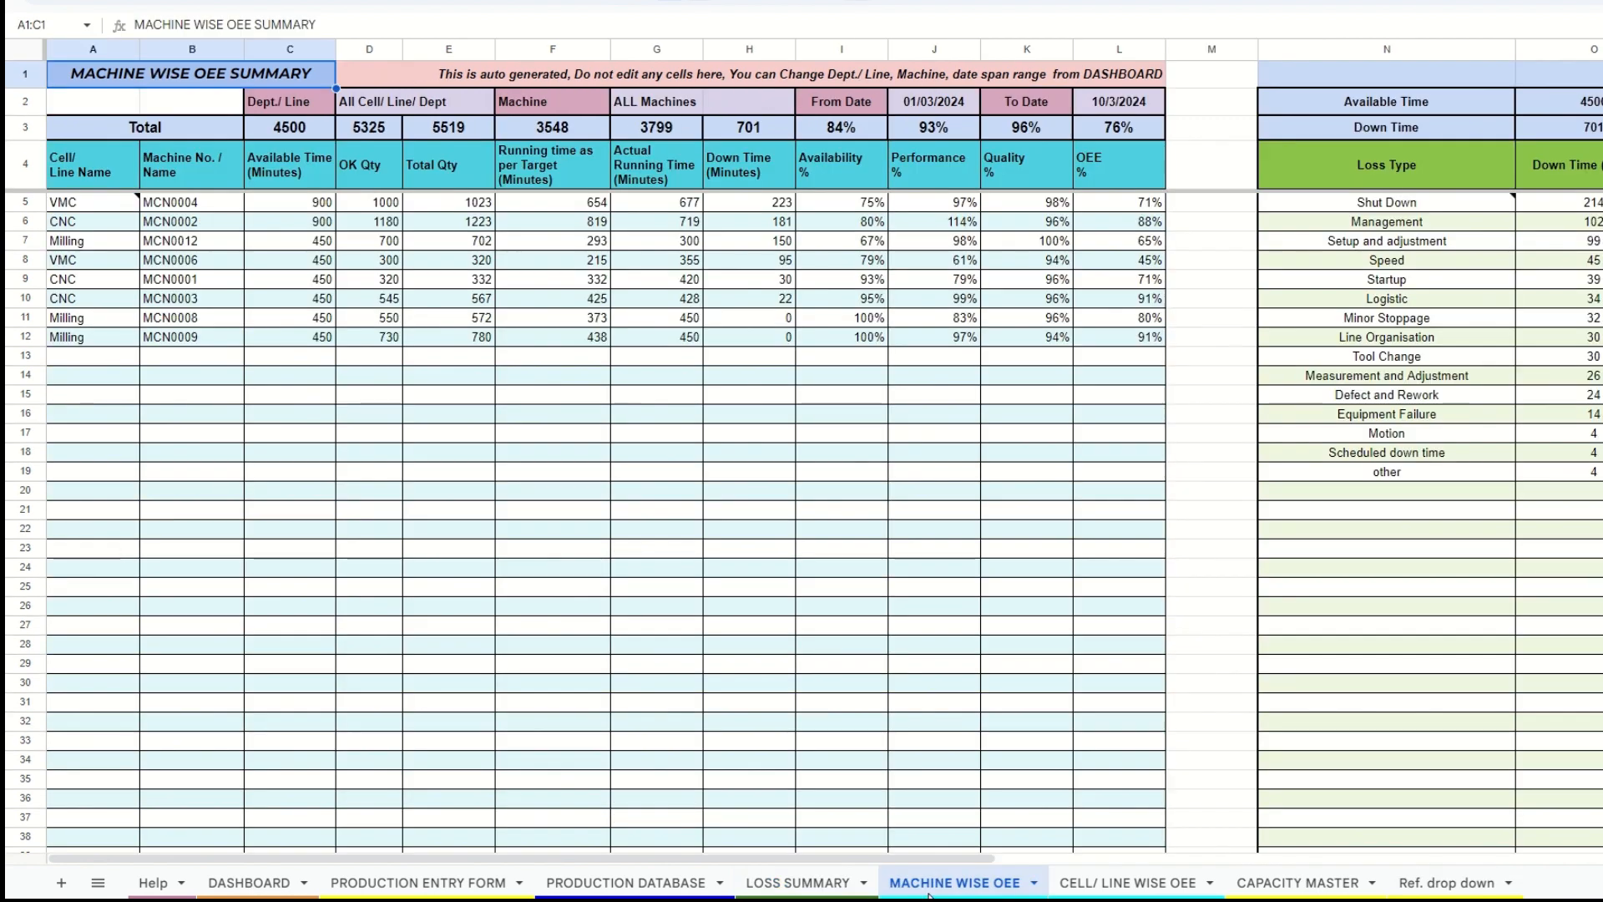
- View the MACHINE WISE OEE and CELL/ LINE WISE OEE summaries, then return to the DASHBOARD sheet
click(954, 882)
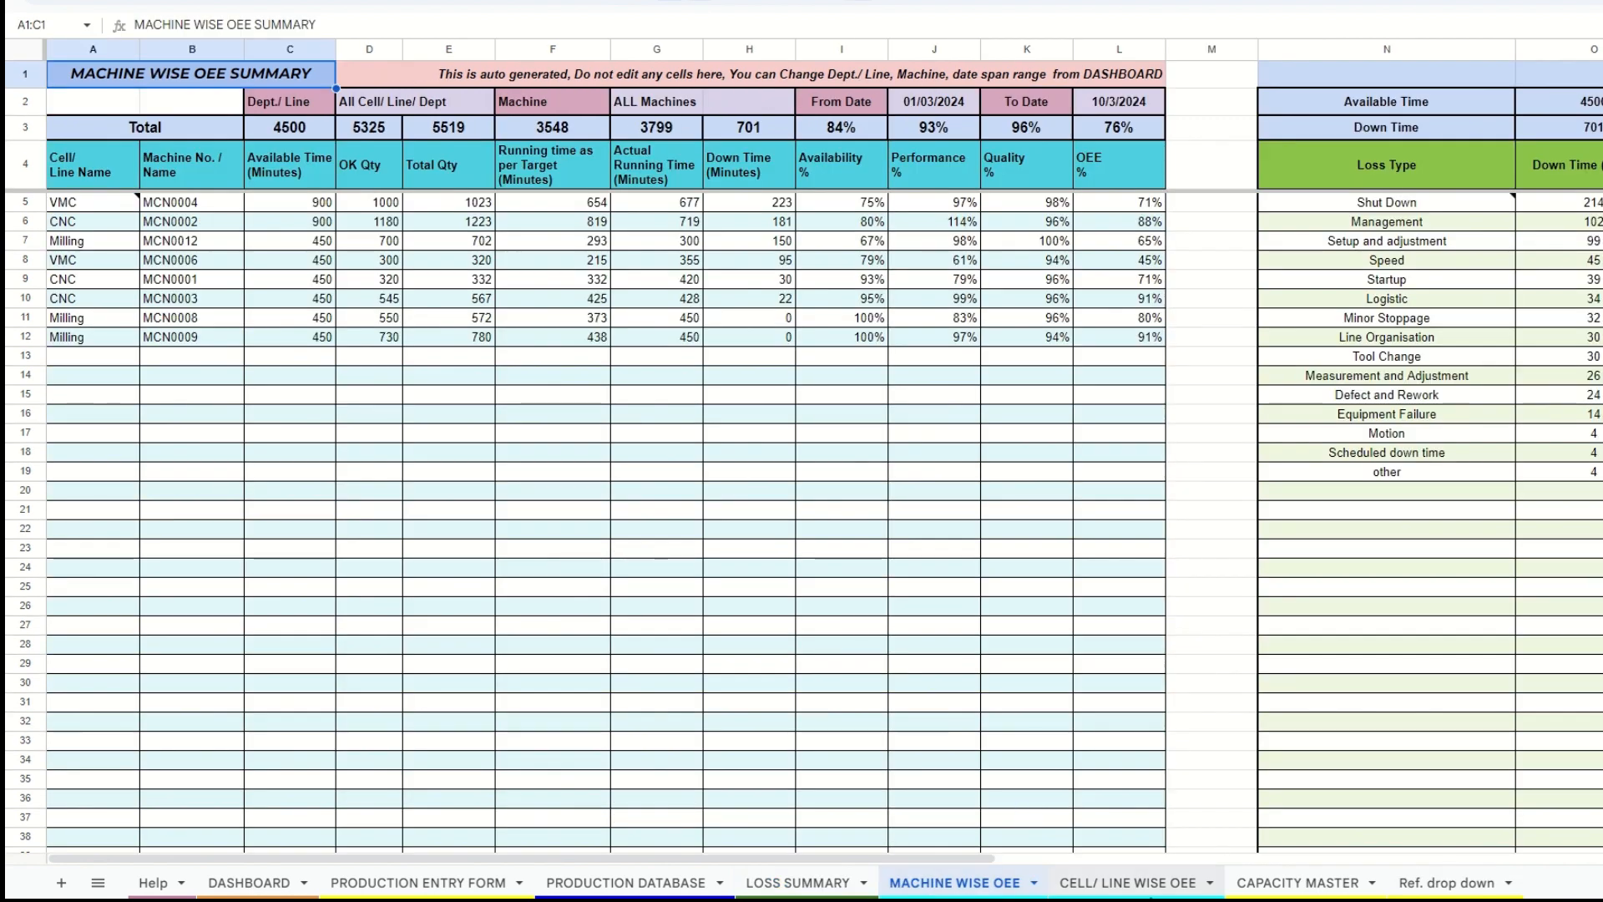
click(1155, 889)
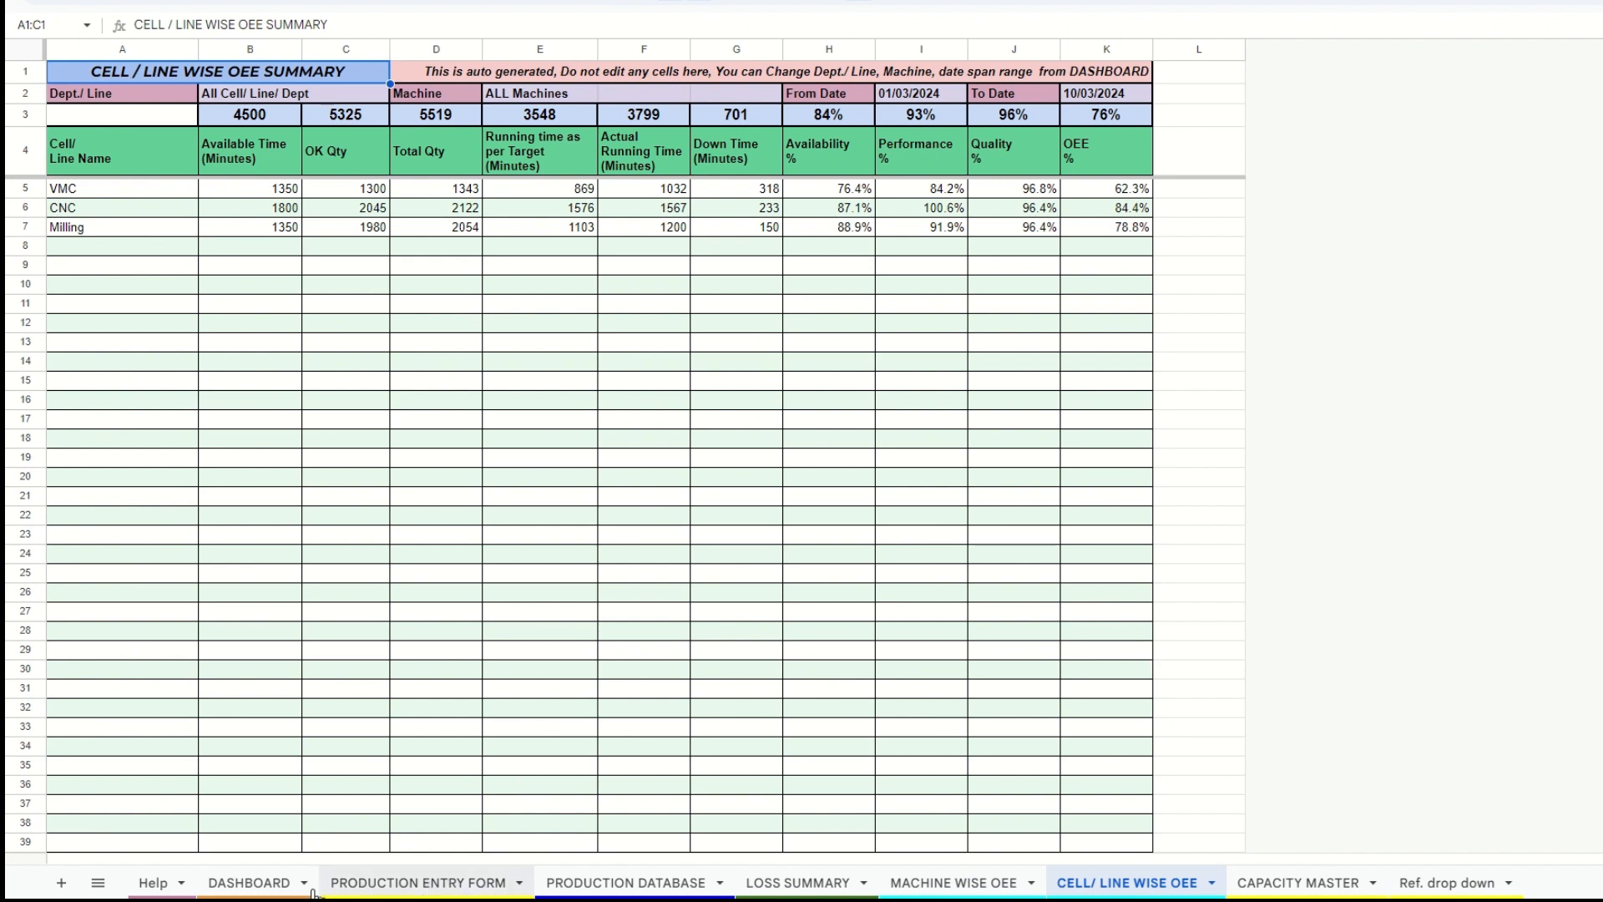
click(276, 889)
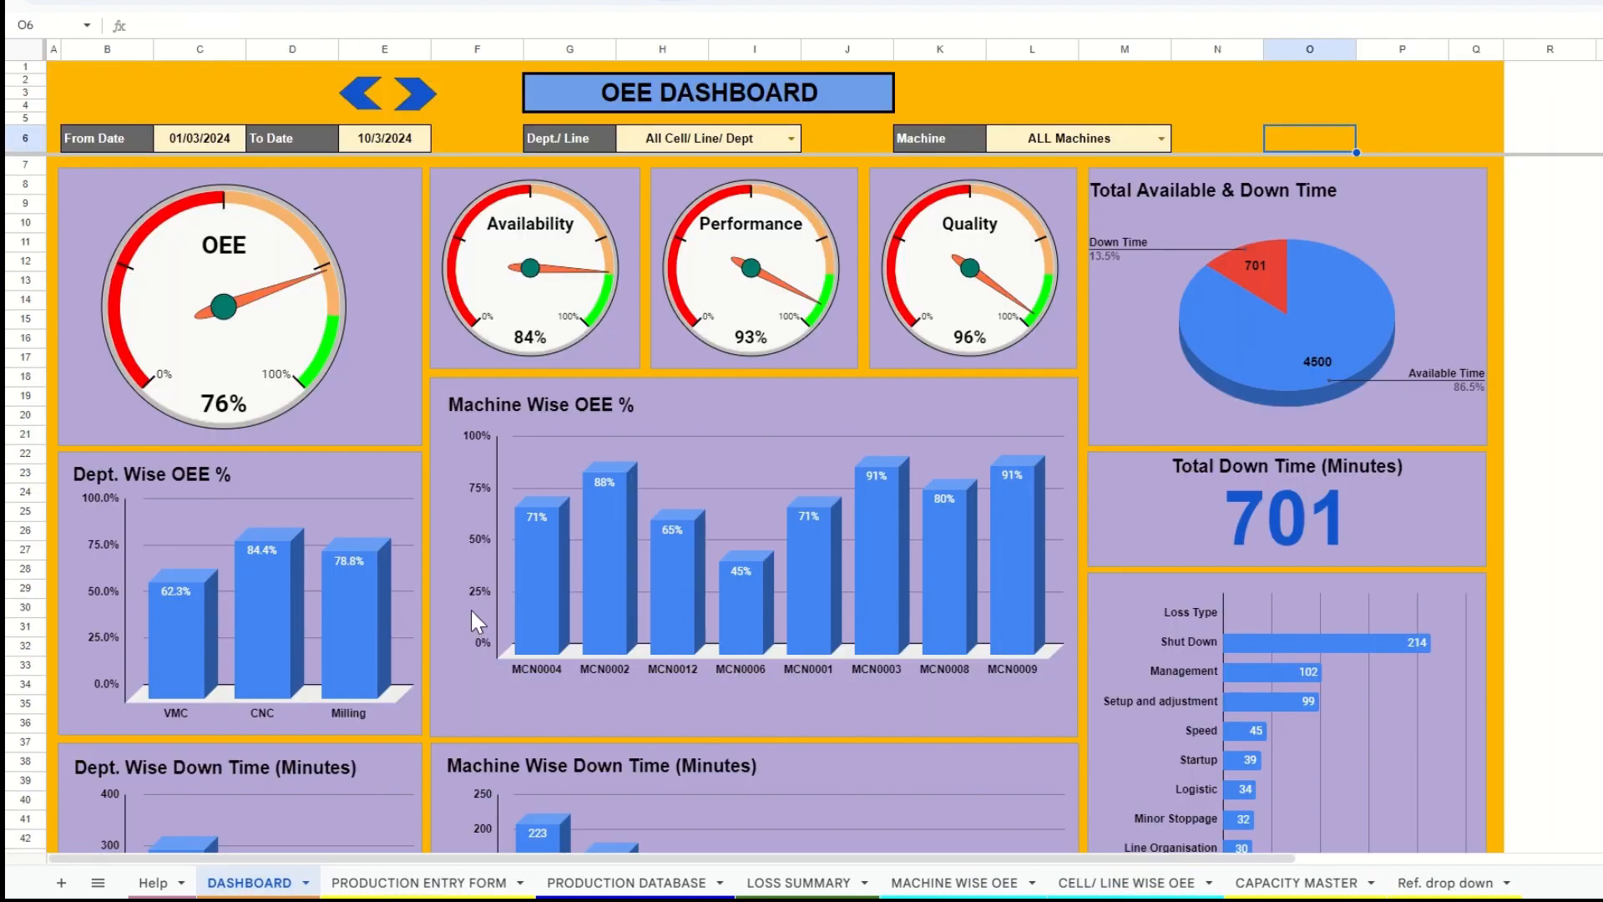